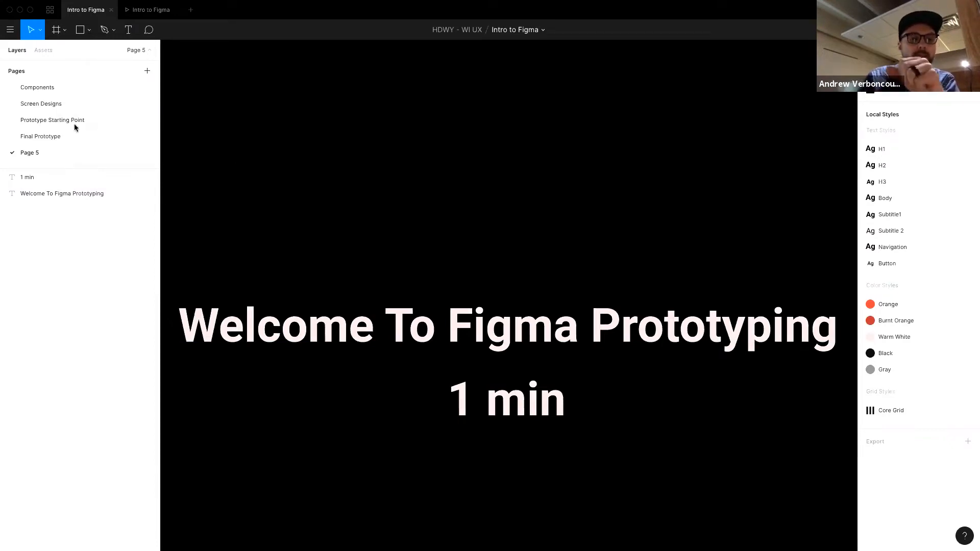
Open the Final Prototype page and its running presentation, and test opening and closing the contact overlay.
{"action": "left_click", "coordinate": [52, 135]}
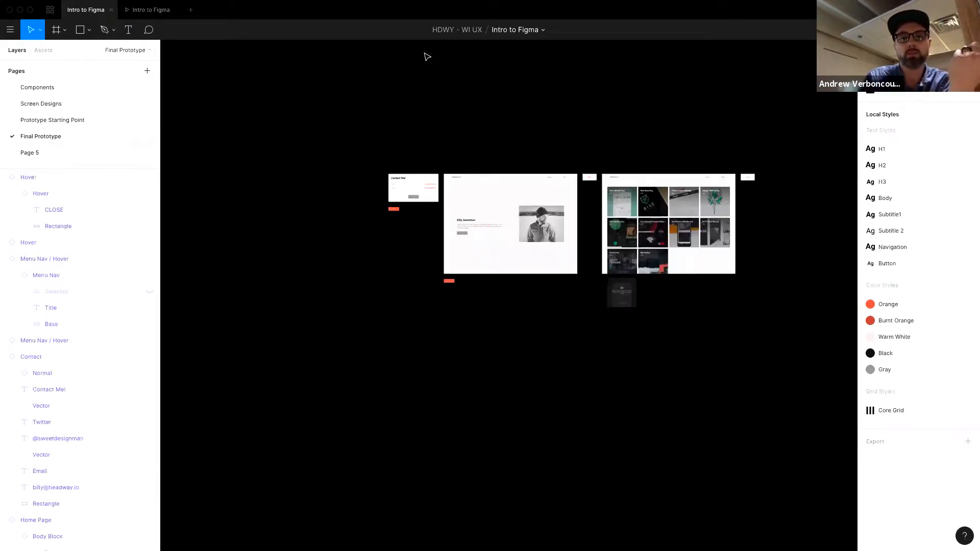
{"action": "left_click", "coordinate": [145, 12]}
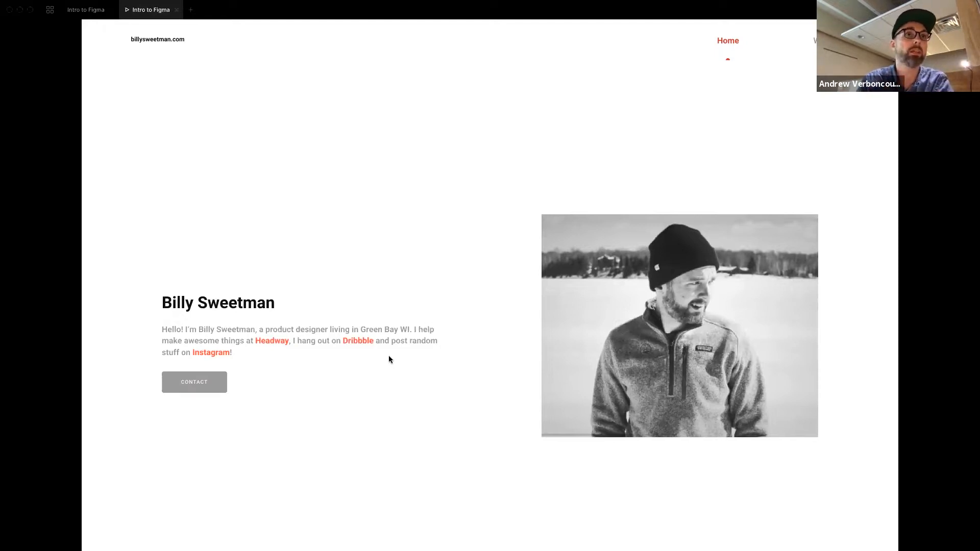
{"action": "left_click", "coordinate": [310, 415]}
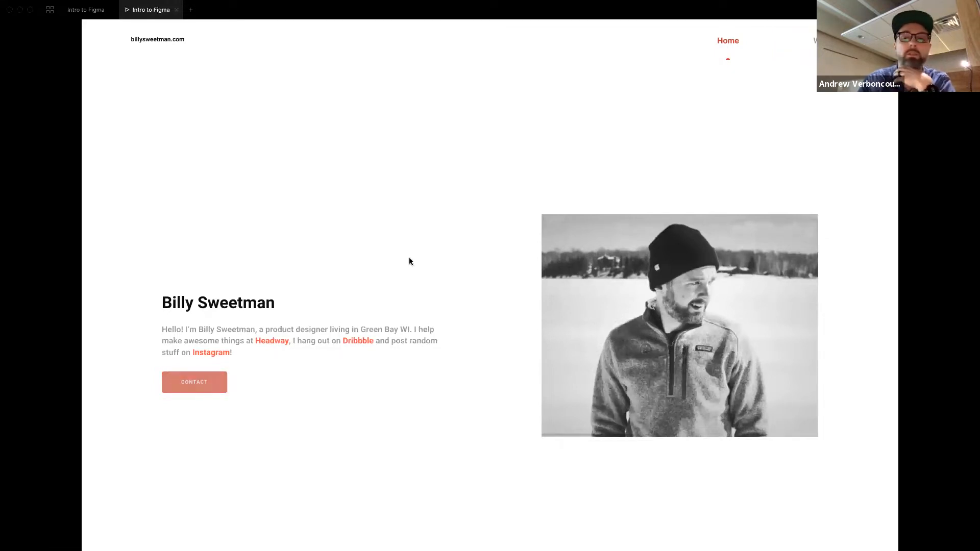
{"action": "left_click", "coordinate": [209, 390]}
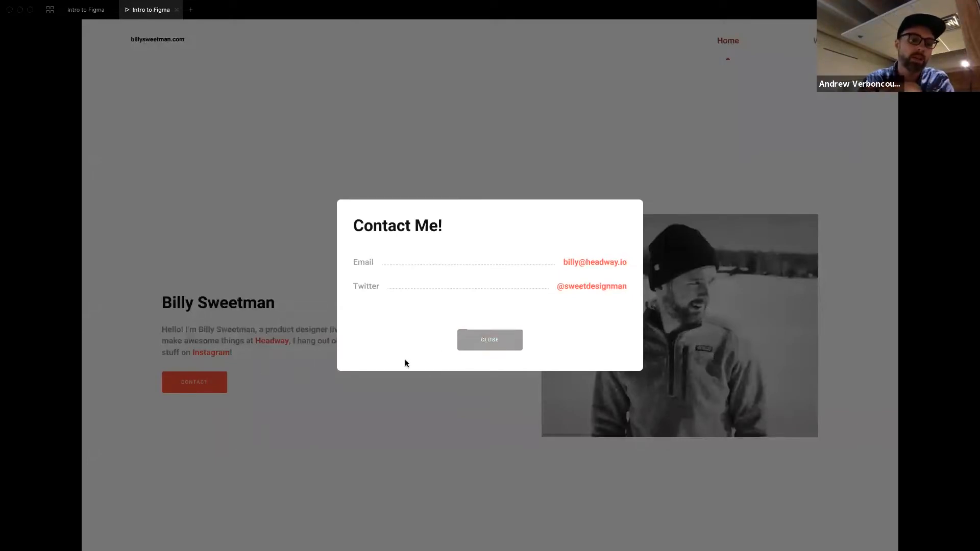
{"action": "left_click", "coordinate": [504, 347]}
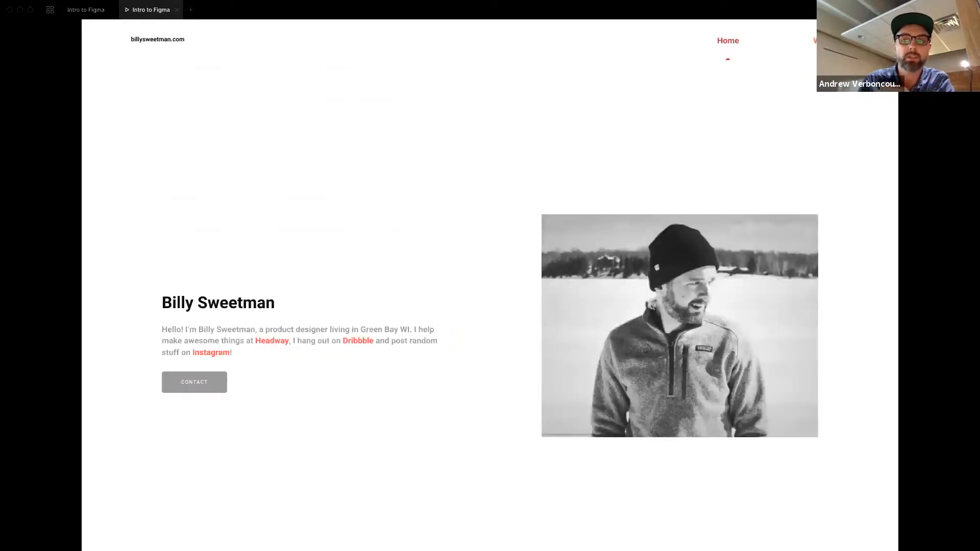
Test the Home and Work navigation links in the running prototype and view the project showcase.
{"action": "left_click", "coordinate": [822, 41]}
{"action": "left_click", "coordinate": [726, 46]}
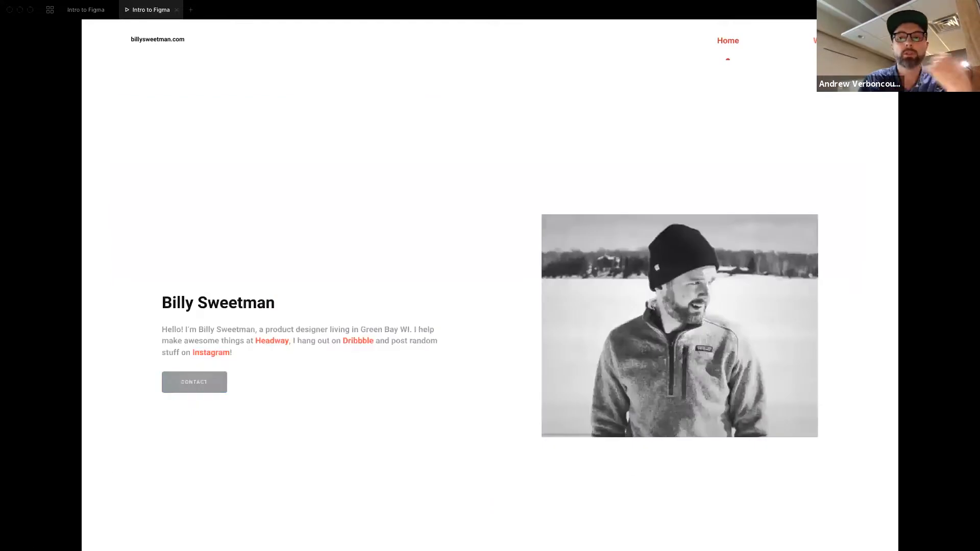
{"action": "left_click", "coordinate": [822, 41]}
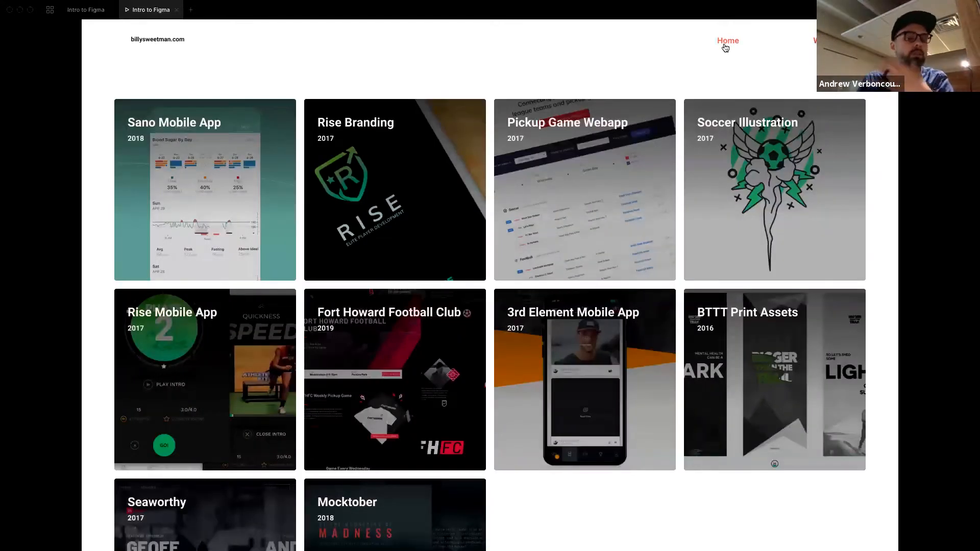
{"action": "mouse_move", "coordinate": [182, 170]}
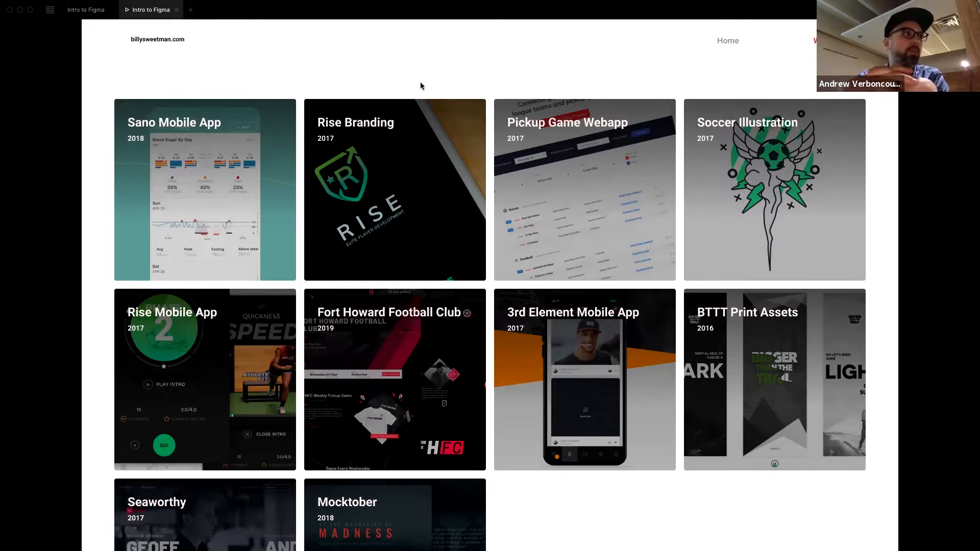
Return to the design file and open the Prototype Starting Point page with all three frames in view.
{"action": "left_click", "coordinate": [85, 10]}
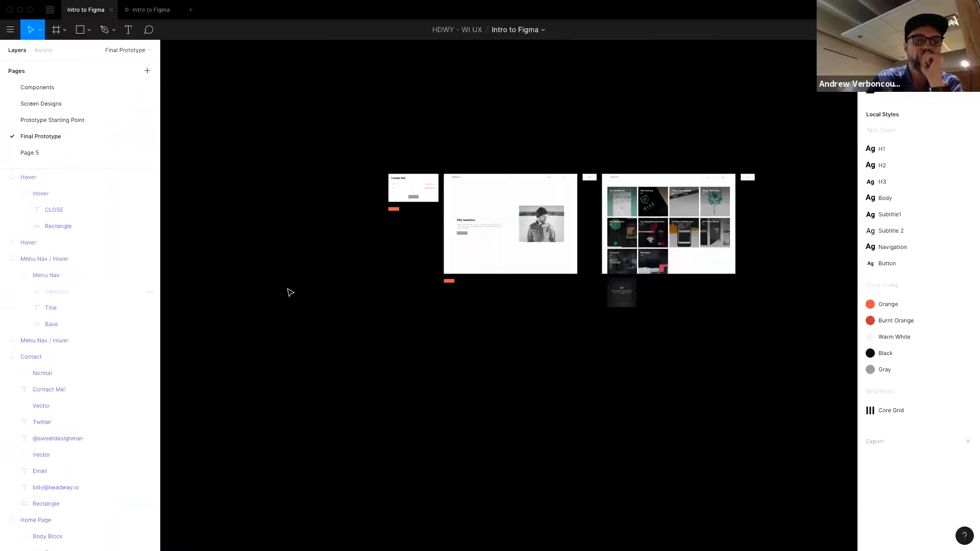
{"action": "left_click", "coordinate": [82, 122]}
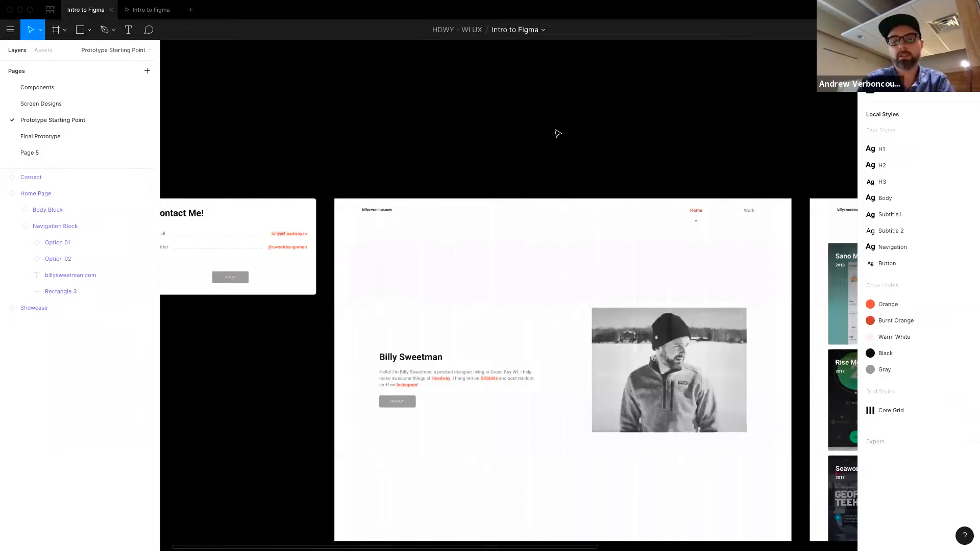
{"action": "key", "text": "super+minus"}
{"action": "left_click_drag", "start_coordinate": [589, 167], "coordinate": [550, 120]}
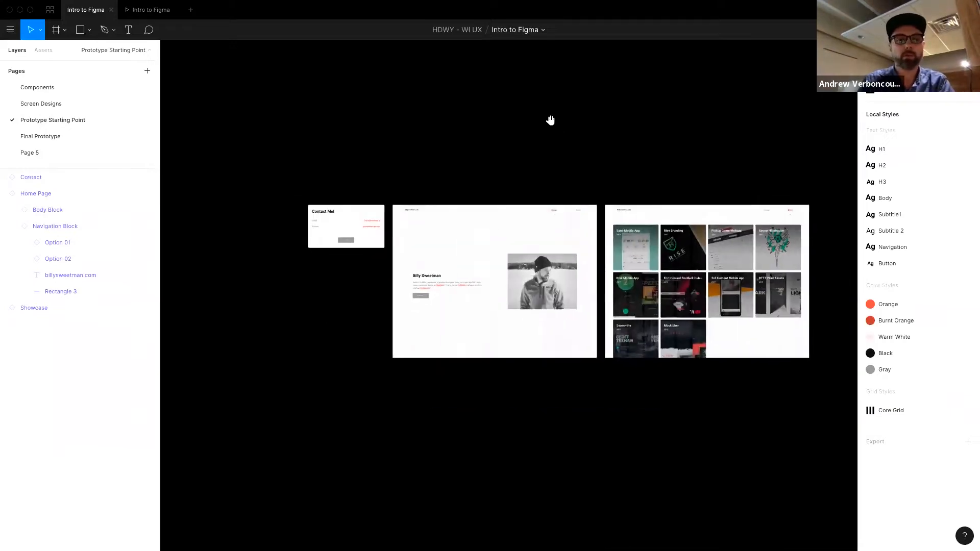
{"action": "left_click", "coordinate": [486, 203]}
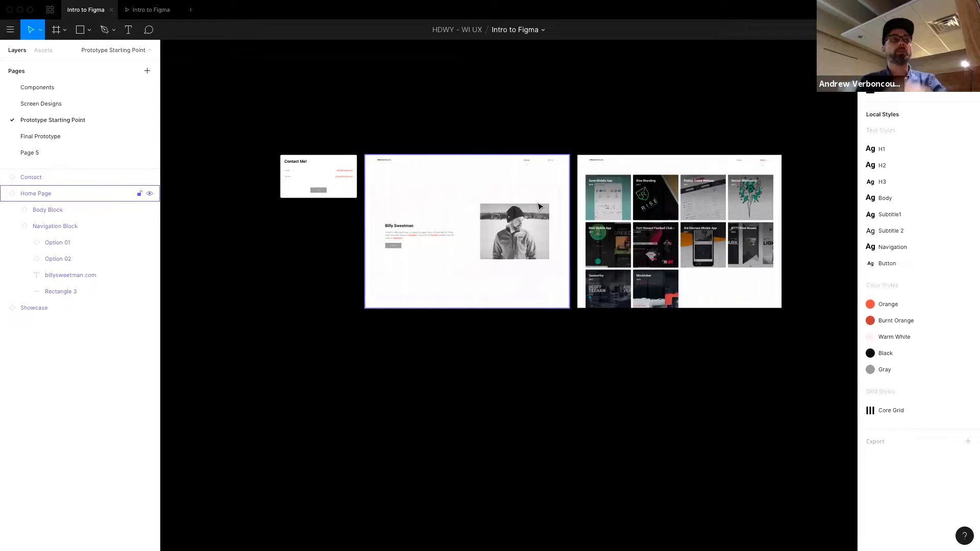
Examine the layer structure of the Contact and Home Page frames, including the Navigation Block, its two options and the Body Block.
{"action": "left_click", "coordinate": [30, 177]}
{"action": "left_click", "coordinate": [4, 193]}
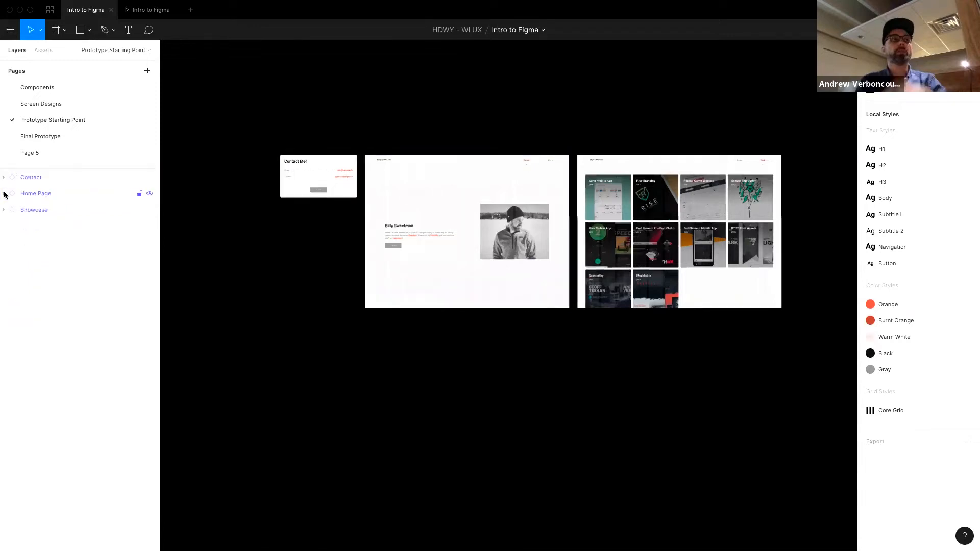
{"action": "left_click", "coordinate": [45, 177]}
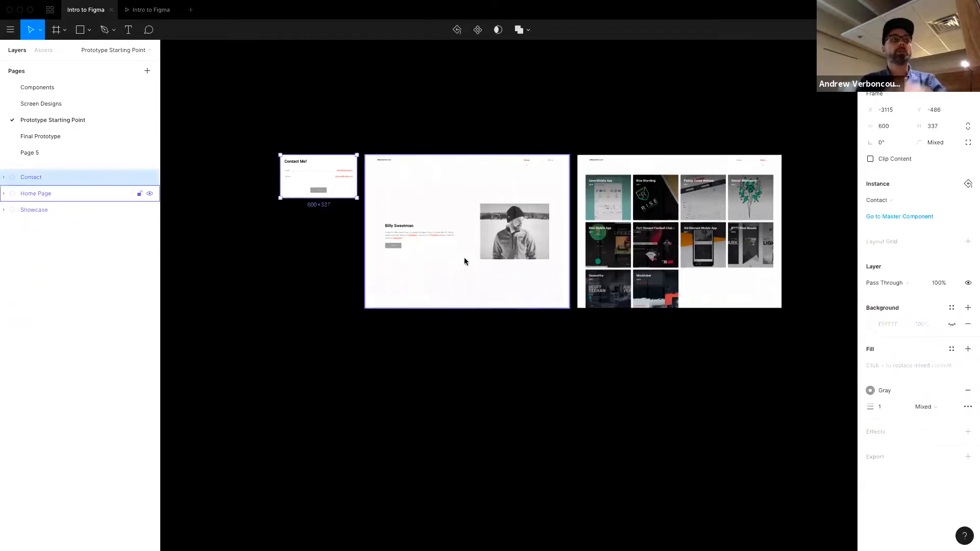
{"action": "left_click", "coordinate": [392, 161]}
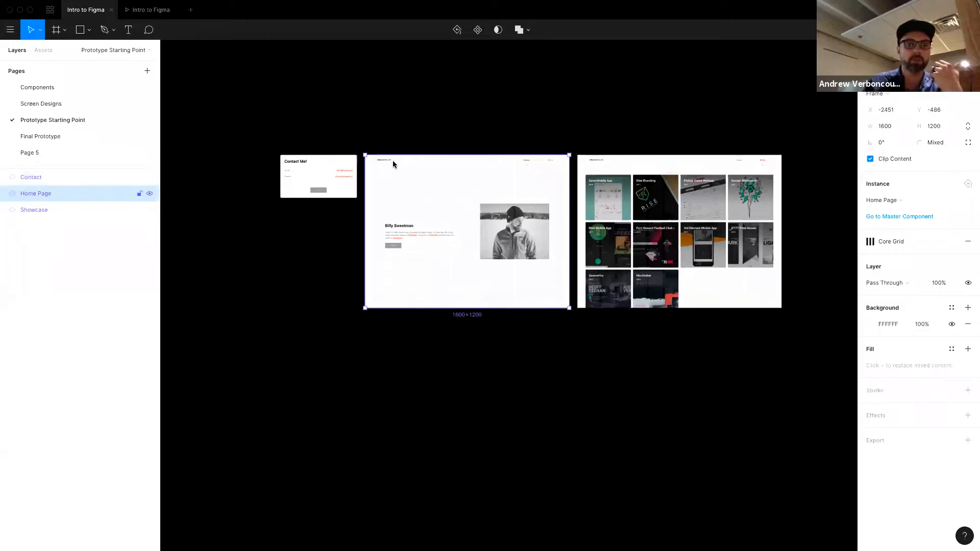
{"action": "double_click", "coordinate": [469, 195]}
{"action": "left_click", "coordinate": [69, 230]}
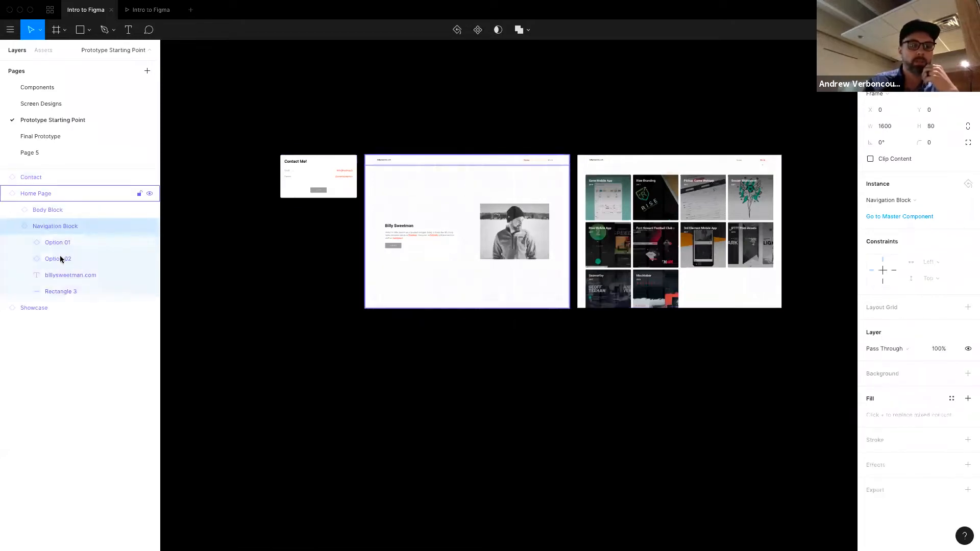
{"action": "left_click", "coordinate": [58, 243]}
{"action": "left_click", "coordinate": [58, 260]}
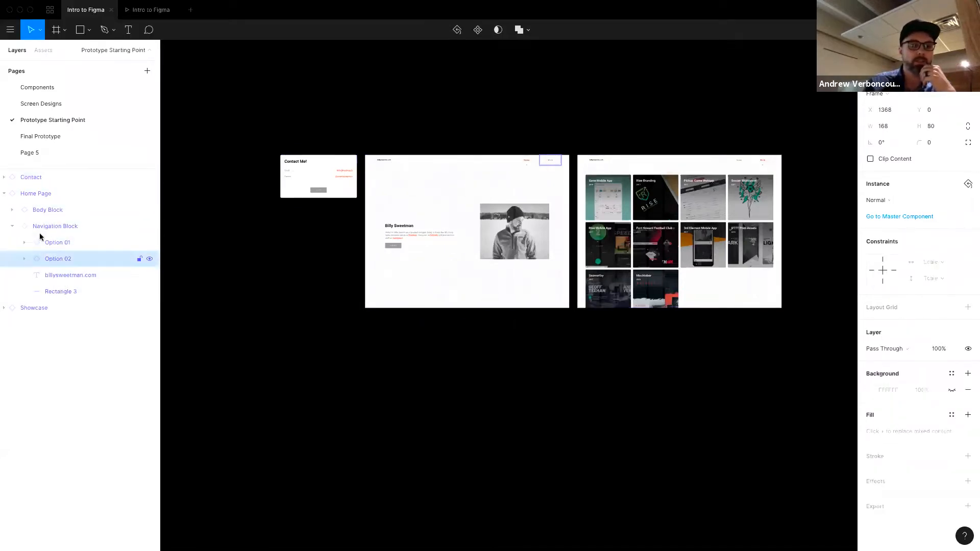
{"action": "left_click", "coordinate": [535, 217]}
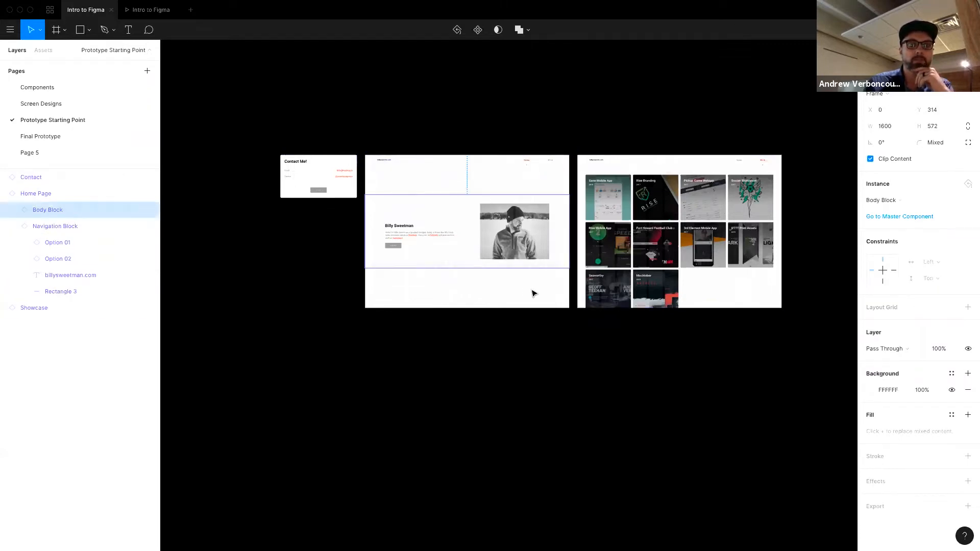
{"action": "left_click", "coordinate": [566, 363]}
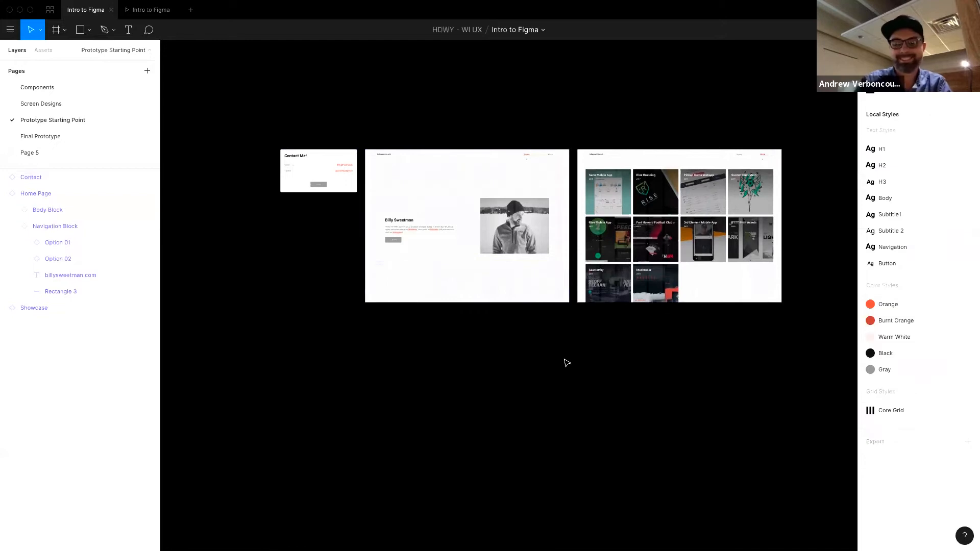
Switch to prototype mode with the Home Page frame in view and review the available device presets.
{"action": "key", "text": "plus"}
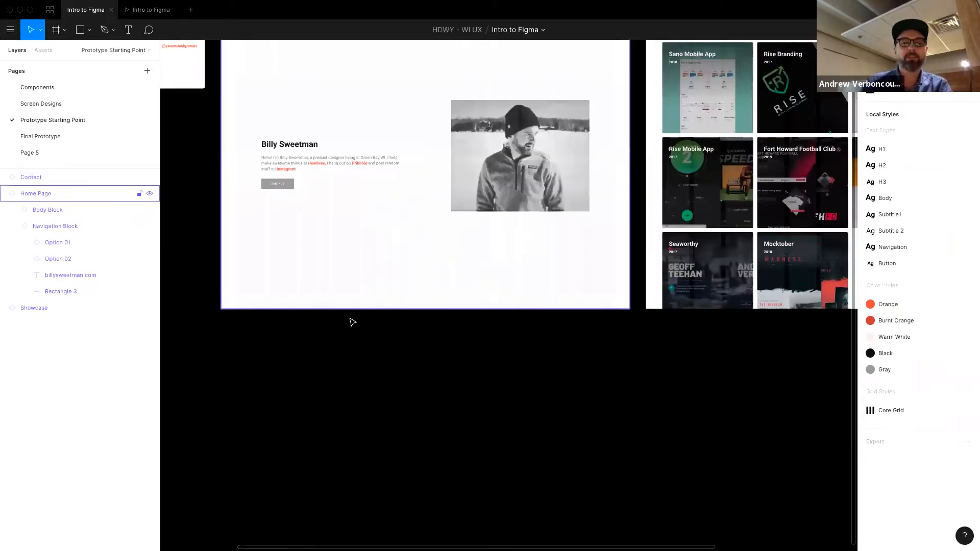
{"action": "left_click_drag", "start_coordinate": [413, 342], "coordinate": [492, 396]}
{"action": "left_click_drag", "start_coordinate": [322, 156], "coordinate": [411, 193]}
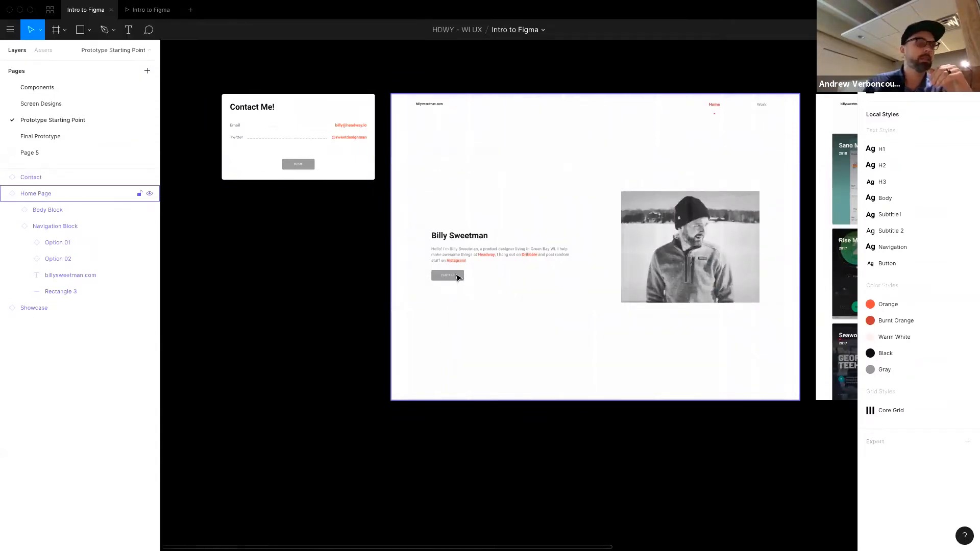
{"action": "scroll", "coordinate": [512, 114], "scroll_direction": "right", "scroll_amount": 2}
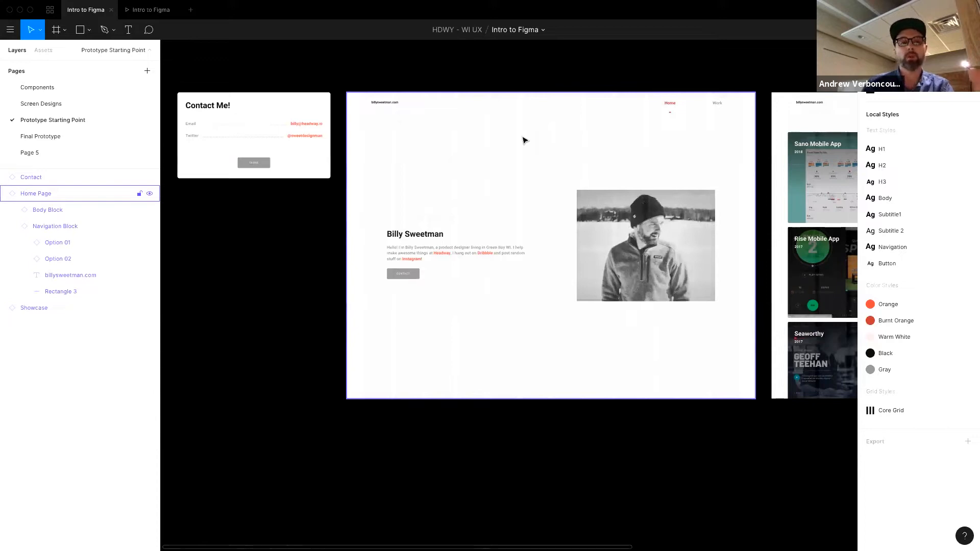
{"action": "key", "text": "Escape"}
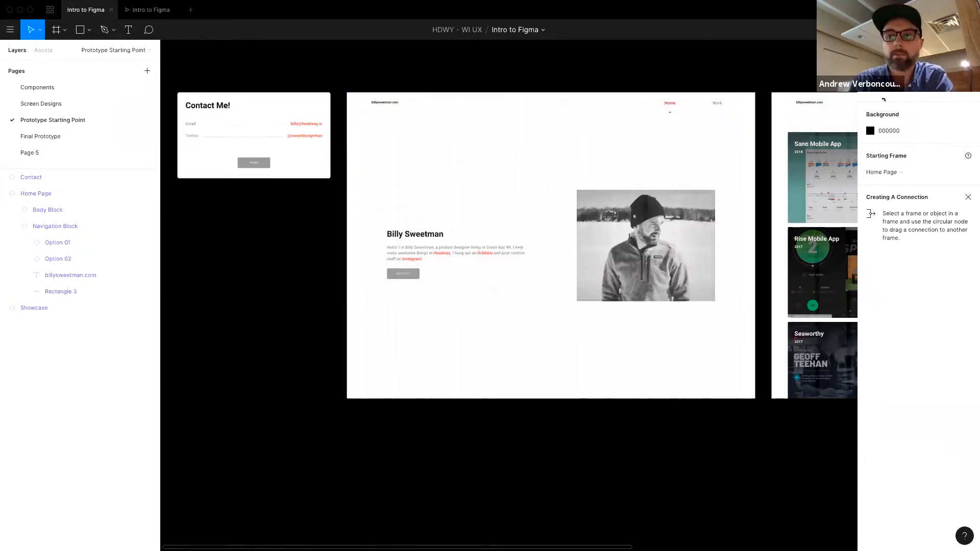
{"action": "left_click", "coordinate": [894, 88]}
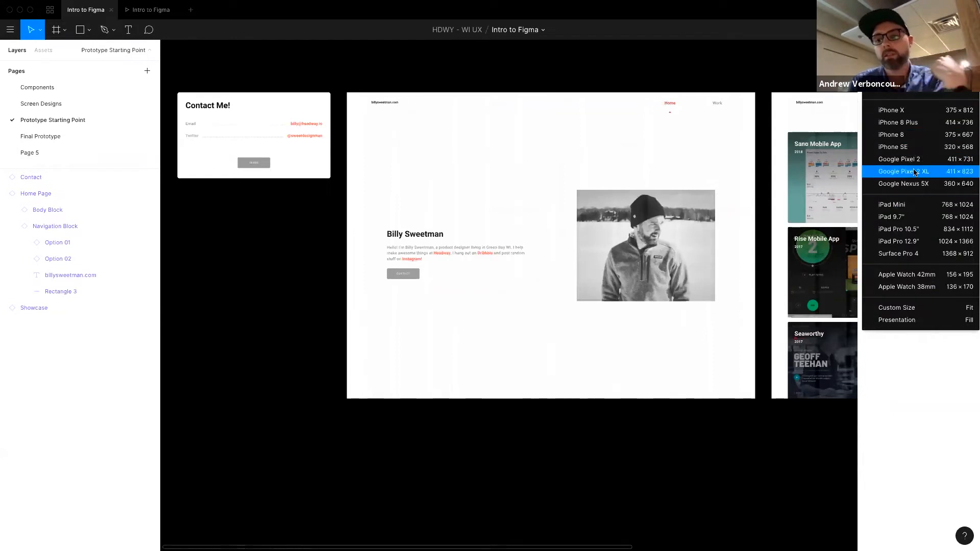
{"action": "left_click", "coordinate": [768, 81]}
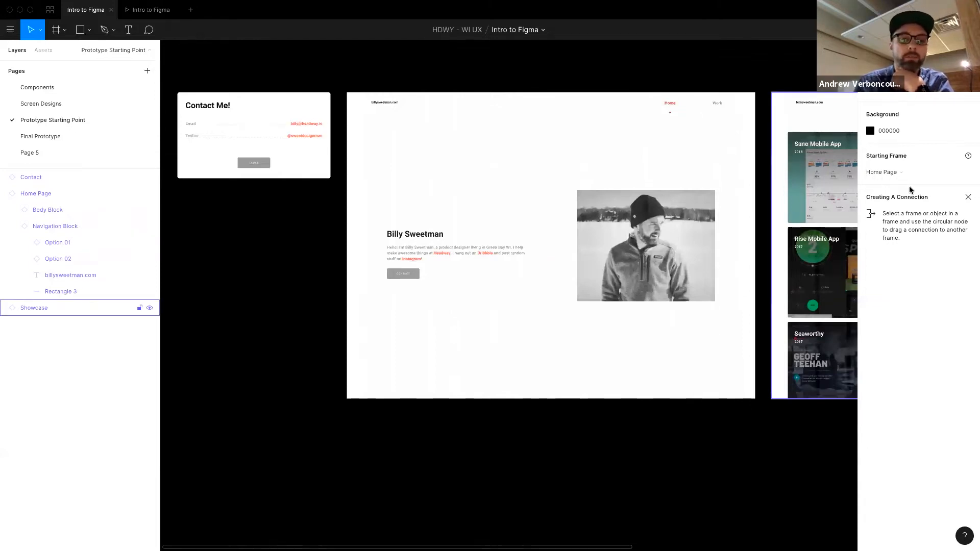
Examine the Home Page frame's interaction settings and the frames available as the prototype's starting frame.
{"action": "left_click", "coordinate": [607, 158]}
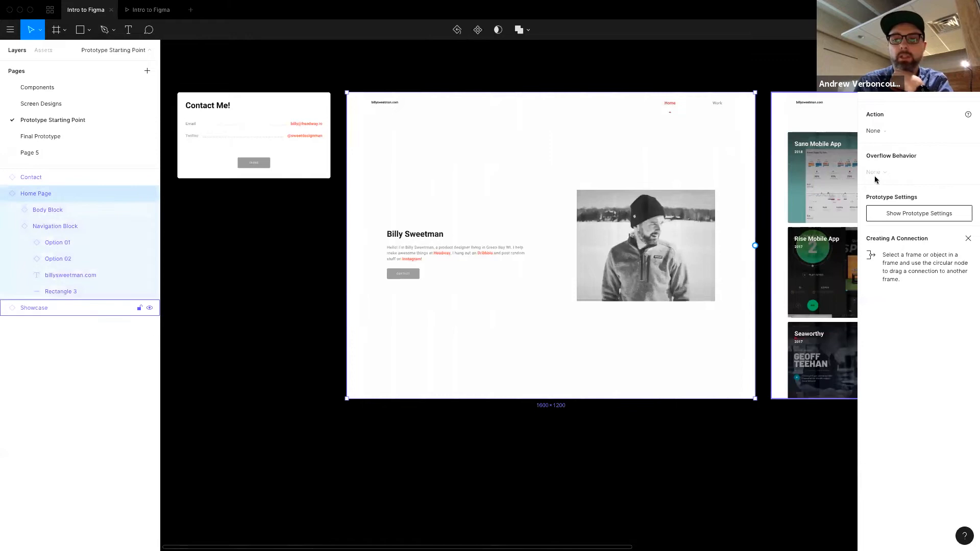
{"action": "left_click", "coordinate": [638, 71]}
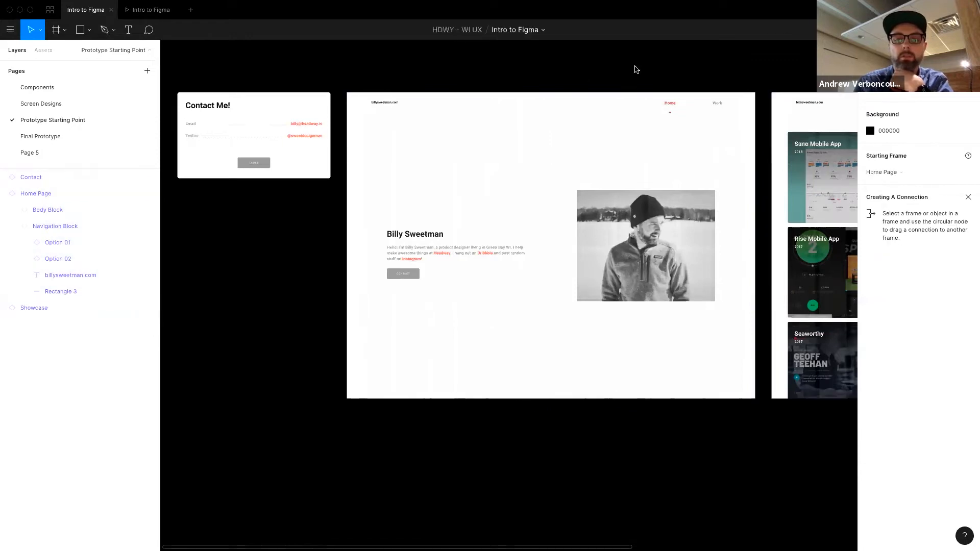
{"action": "left_click", "coordinate": [890, 173]}
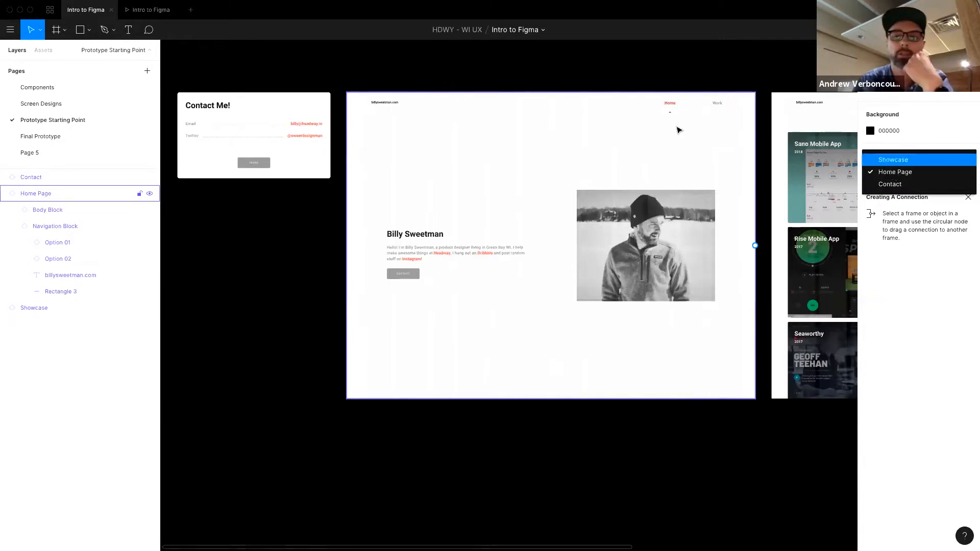
{"action": "left_click", "coordinate": [695, 83]}
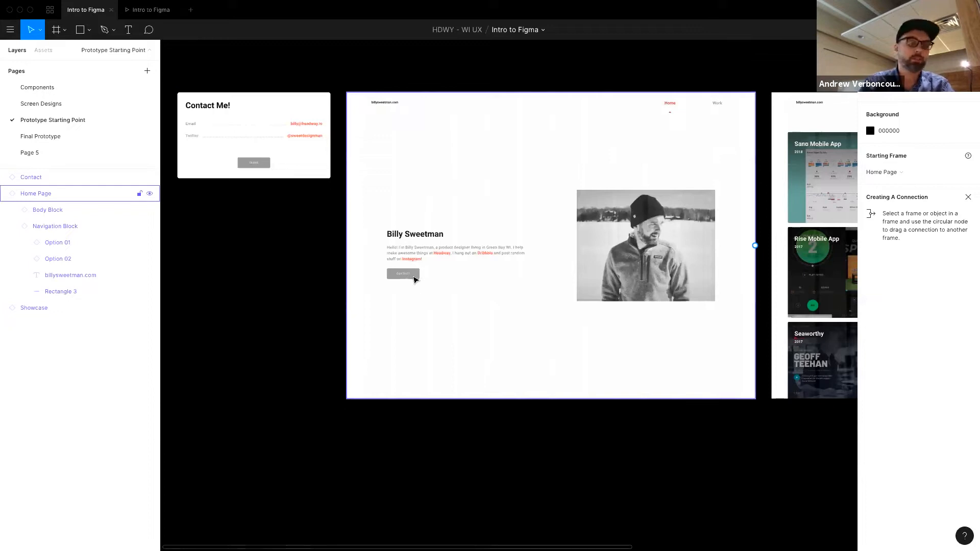
Connect the Contact button inside the Home Page's body to the Contact frame.
{"action": "left_click", "coordinate": [414, 279]}
{"action": "double_click", "coordinate": [415, 279]}
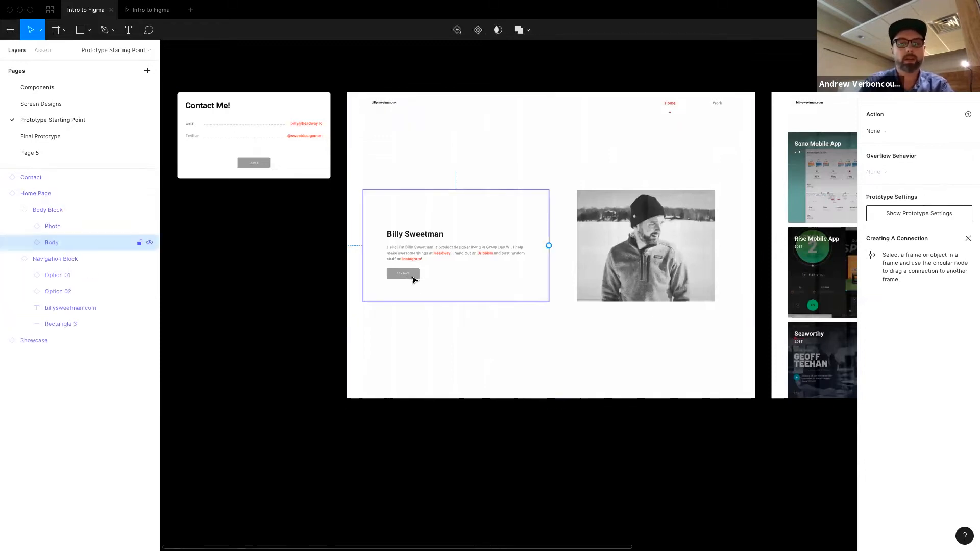
{"action": "double_click", "coordinate": [415, 280]}
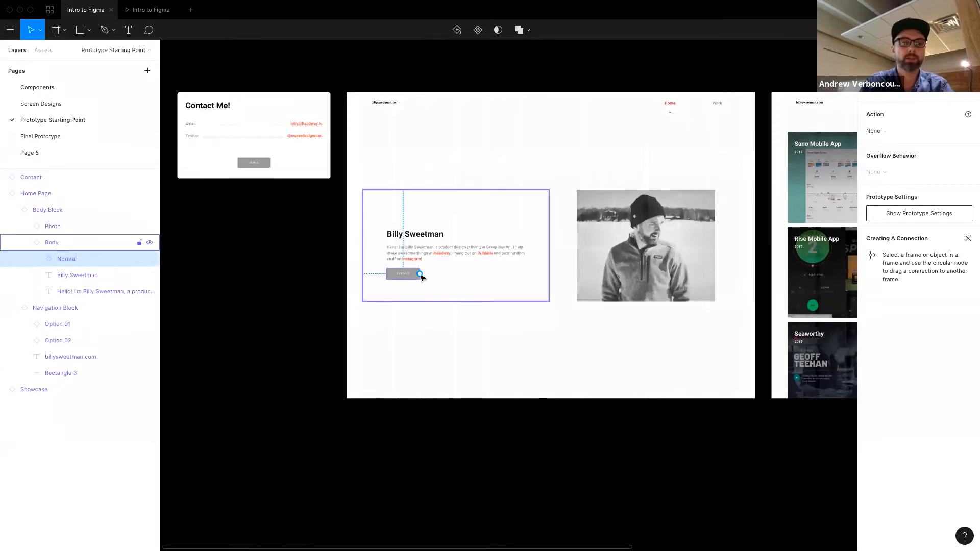
{"action": "left_click_drag", "start_coordinate": [419, 274], "coordinate": [301, 179]}
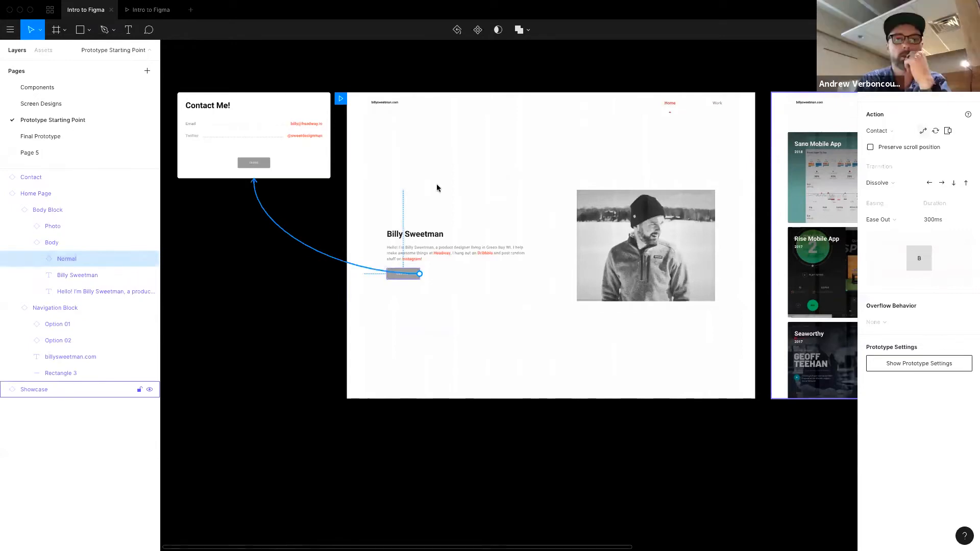
Test the Contact button's link in the running prototype and close the presentation.
{"action": "left_click", "coordinate": [151, 10]}
{"action": "left_click", "coordinate": [190, 386]}
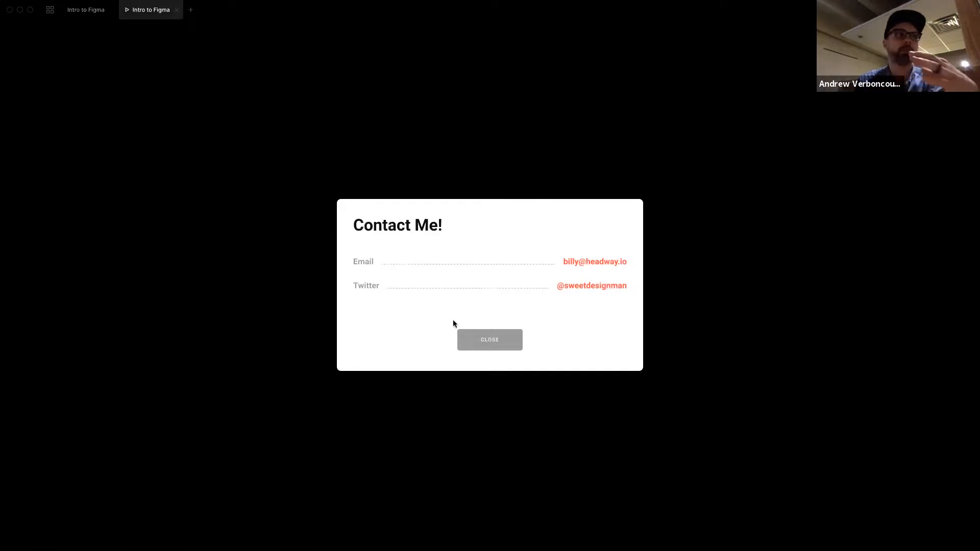
{"action": "left_click", "coordinate": [176, 10]}
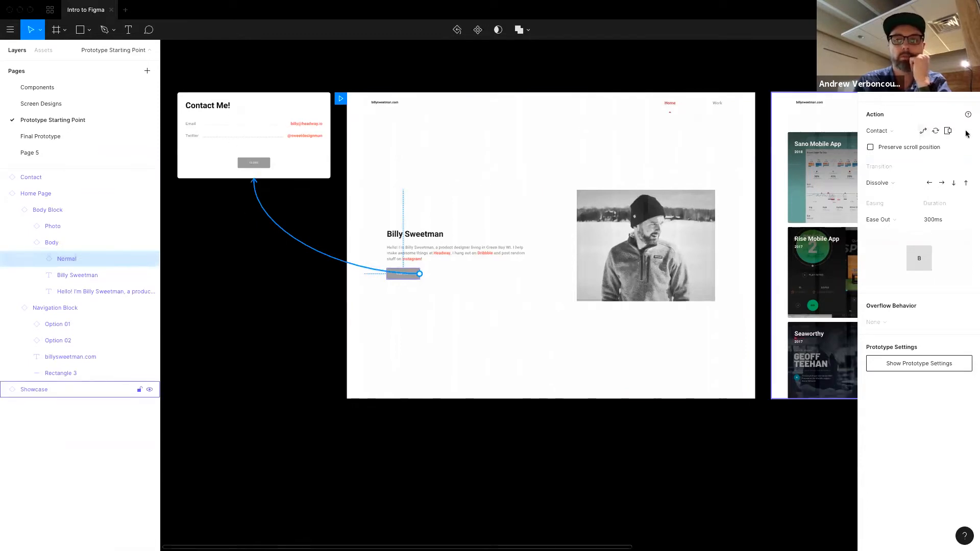
Remove the prototype connection between the Home Page's Contact button and the Contact frame.
{"action": "left_click_drag", "start_coordinate": [420, 274], "coordinate": [292, 312]}
{"action": "left_click", "coordinate": [292, 312]}
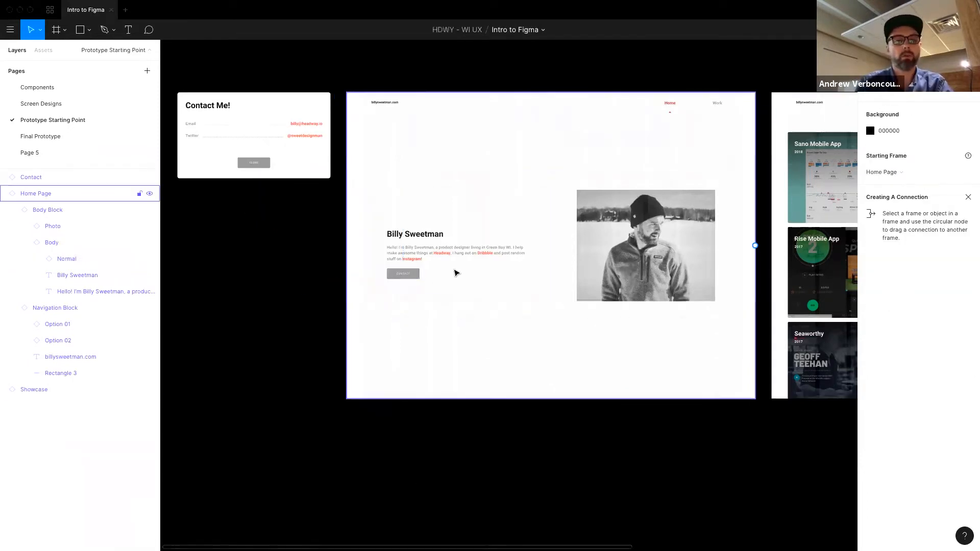
Place an instance of the Hover button component just below the Home Page frame, aligned with the frame's left edge.
{"action": "left_click", "coordinate": [43, 50]}
{"action": "left_click", "coordinate": [18, 140]}
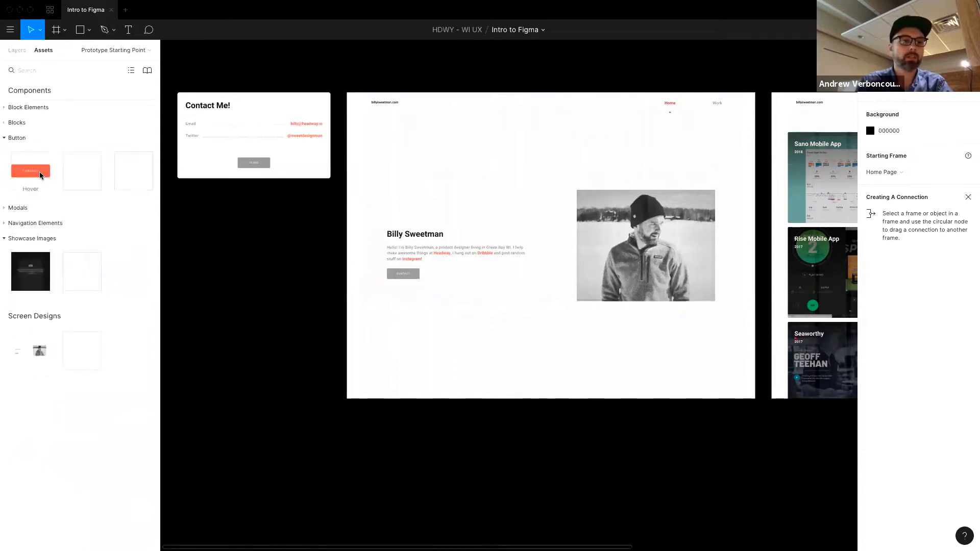
{"action": "left_click_drag", "start_coordinate": [42, 178], "coordinate": [394, 425]}
{"action": "left_click", "coordinate": [513, 377], "text": "shift"}
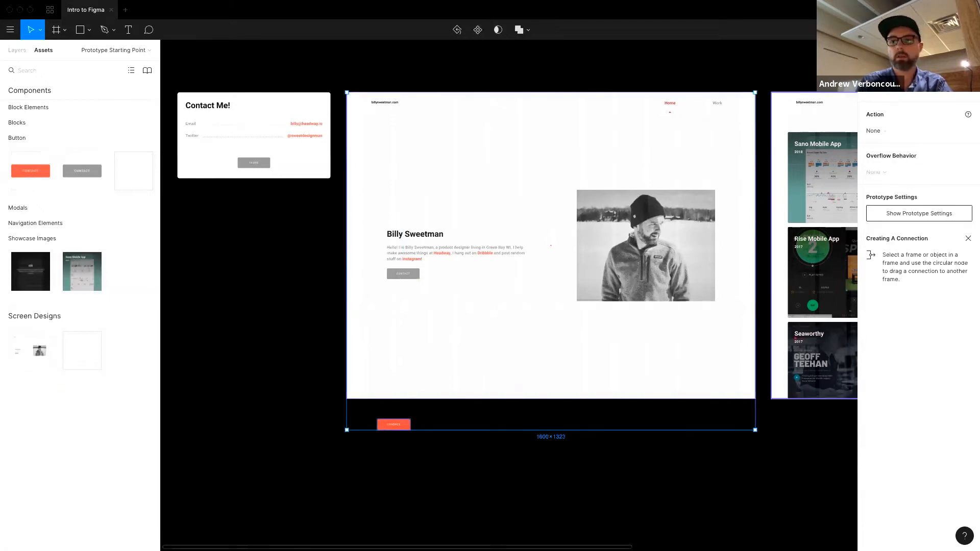
{"action": "left_click", "coordinate": [874, 50]}
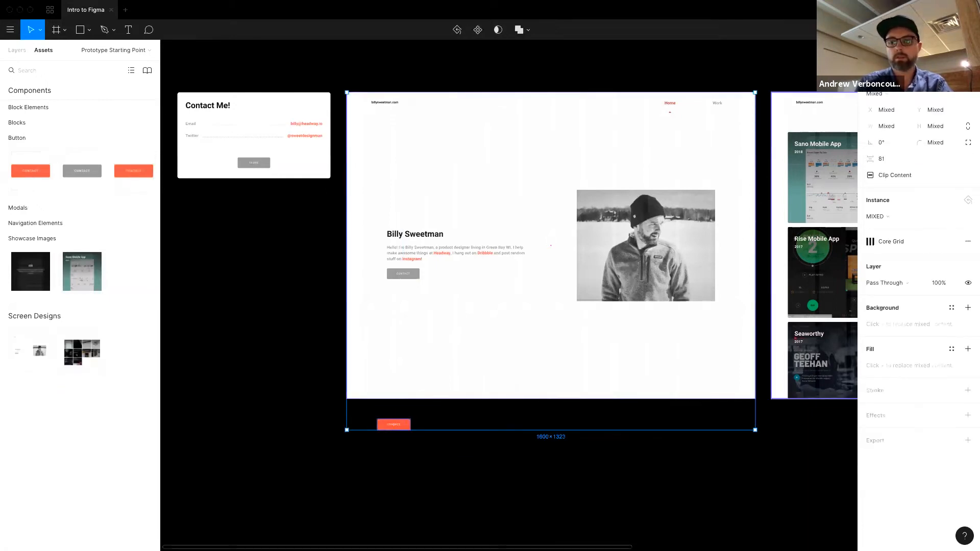
{"action": "left_click", "coordinate": [867, 70]}
{"action": "left_click", "coordinate": [905, 50]}
{"action": "left_click", "coordinate": [451, 444]}
{"action": "left_click", "coordinate": [371, 426]}
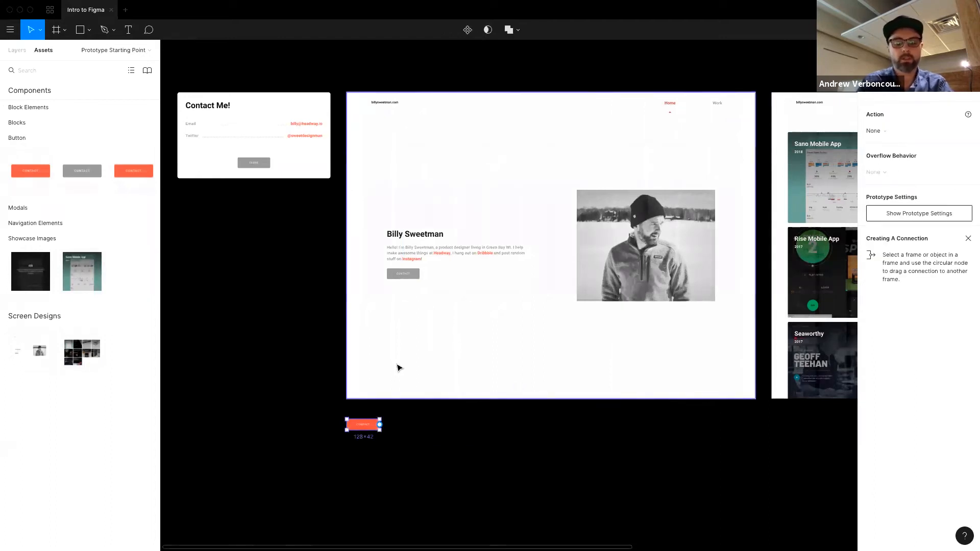
Compare the hover button with the Home Page's Contact button and examine the related components offered for its instance.
{"action": "key", "text": "shift+2"}
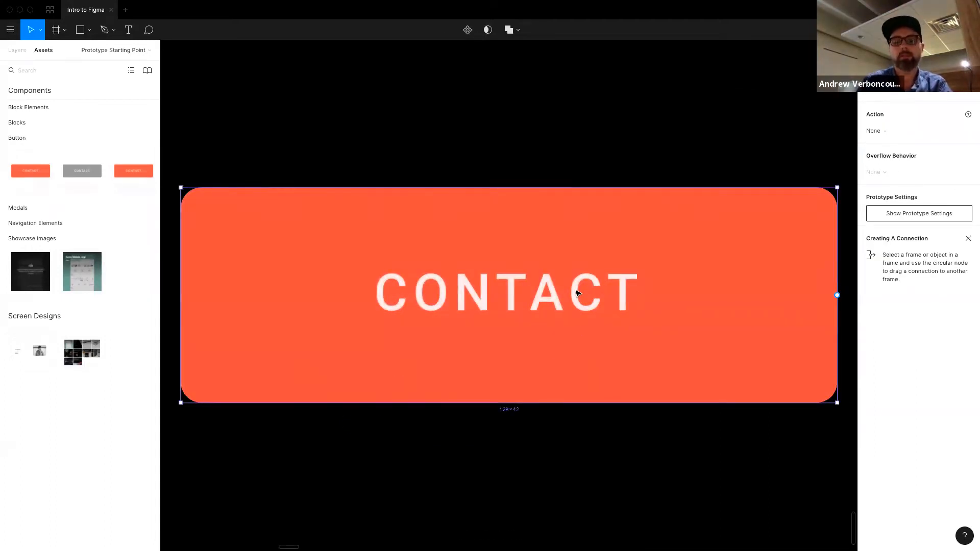
{"action": "key", "text": "minus"}
{"action": "scroll", "coordinate": [580, 295], "scroll_direction": "up", "scroll_amount": 10}
{"action": "scroll", "coordinate": [580, 295], "scroll_direction": "up", "scroll_amount": 10}
{"action": "scroll", "coordinate": [445, 357], "scroll_direction": "down", "scroll_amount": 2}
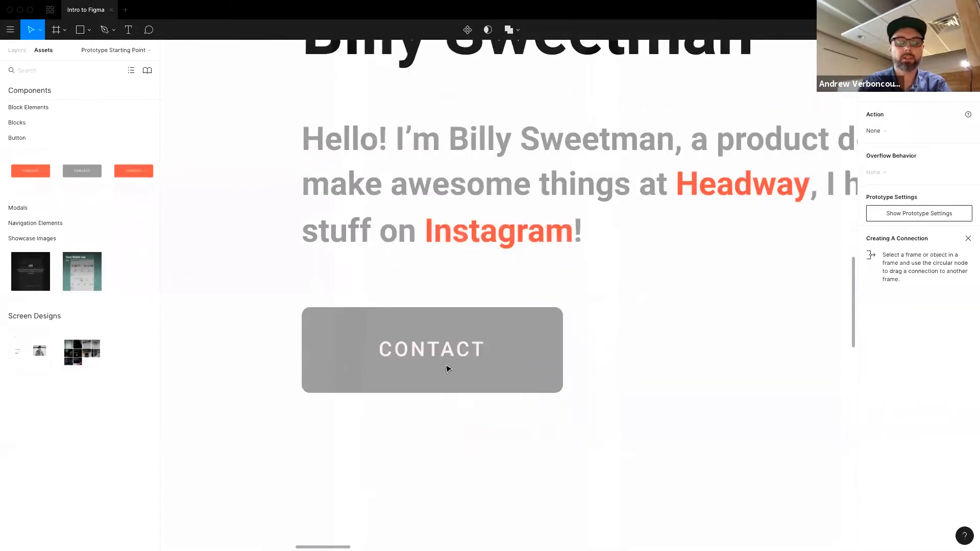
{"action": "left_click", "coordinate": [465, 372]}
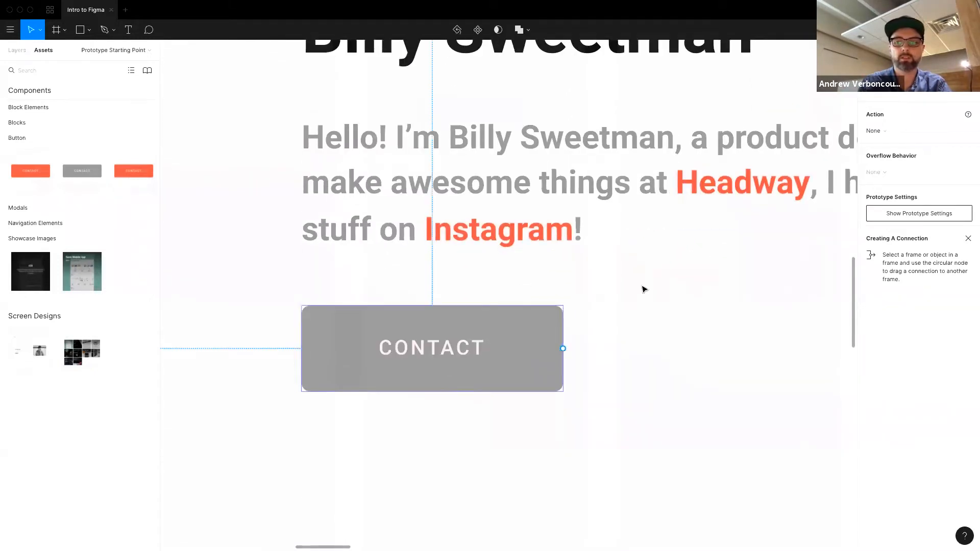
{"action": "left_click", "coordinate": [873, 50]}
{"action": "left_click", "coordinate": [877, 203]}
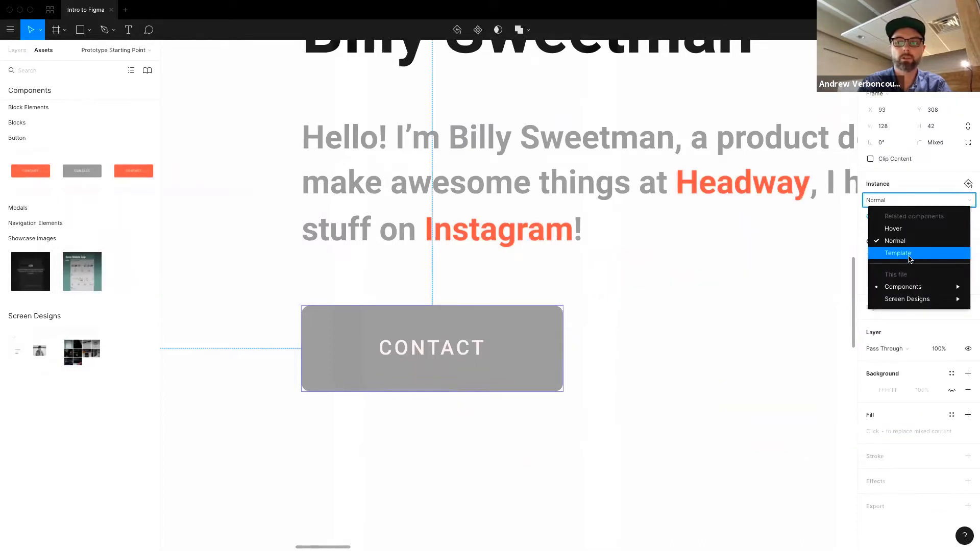
{"action": "left_click", "coordinate": [327, 261]}
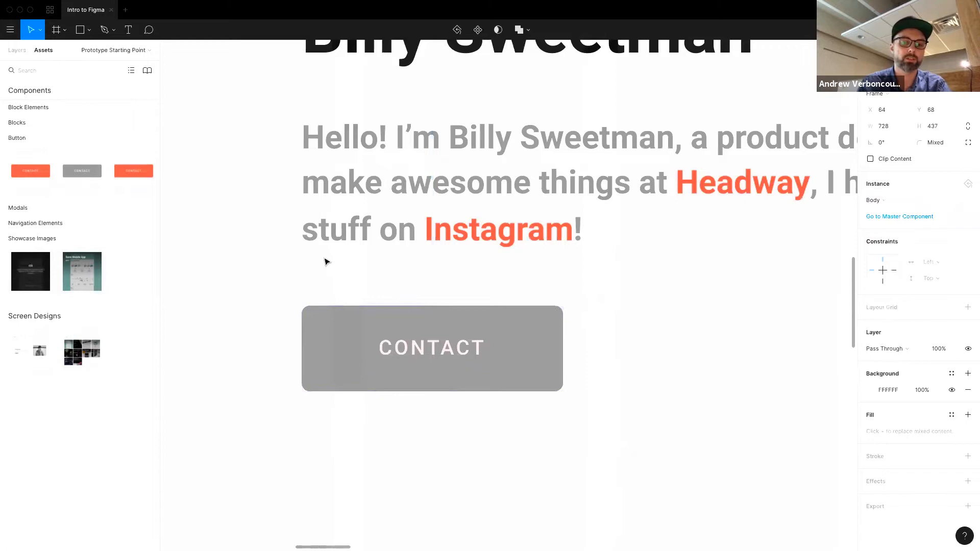
Connect the Home Page's Contact button to the hover button below the frame.
{"action": "key", "text": "super+minus"}
{"action": "key", "text": "super+minus"}
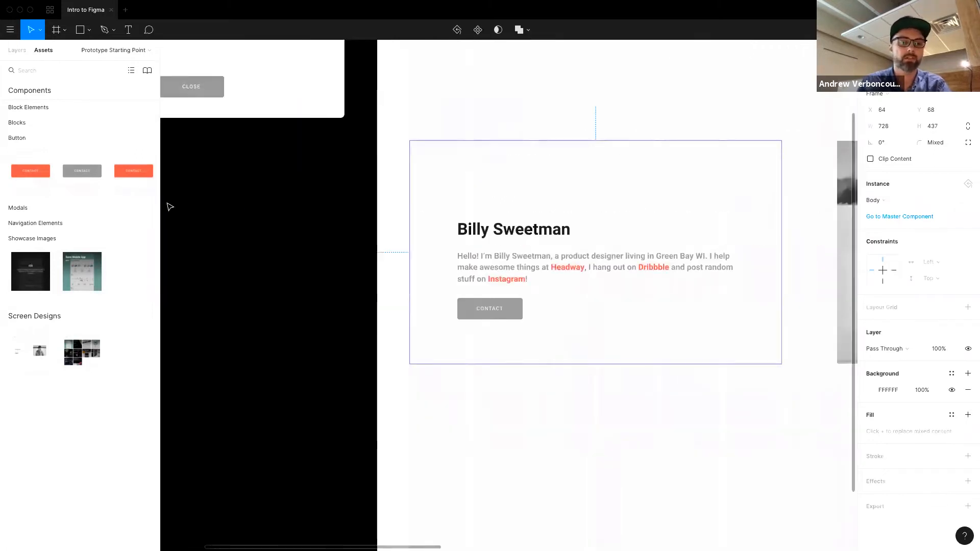
{"action": "scroll", "coordinate": [290, 314], "scroll_direction": "down", "scroll_amount": 5}
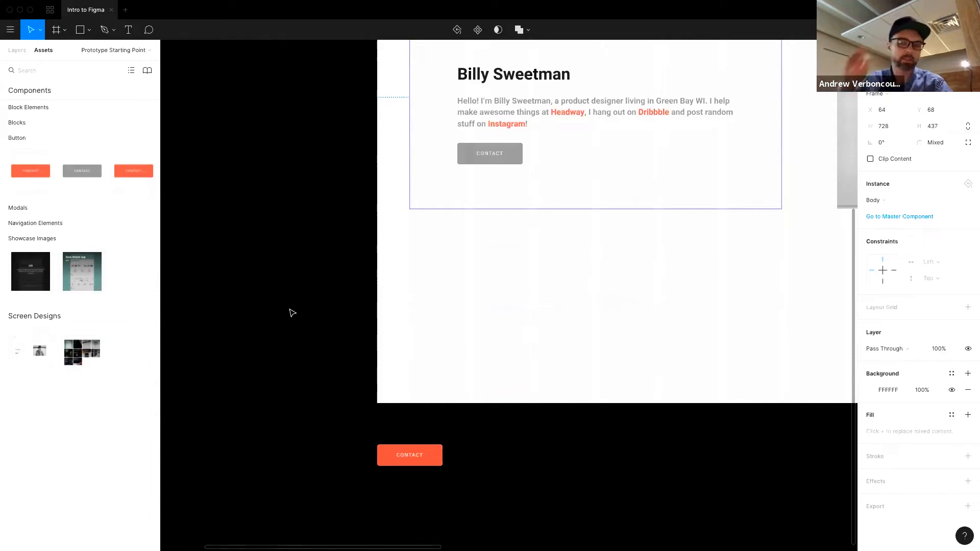
{"action": "left_click", "coordinate": [522, 155]}
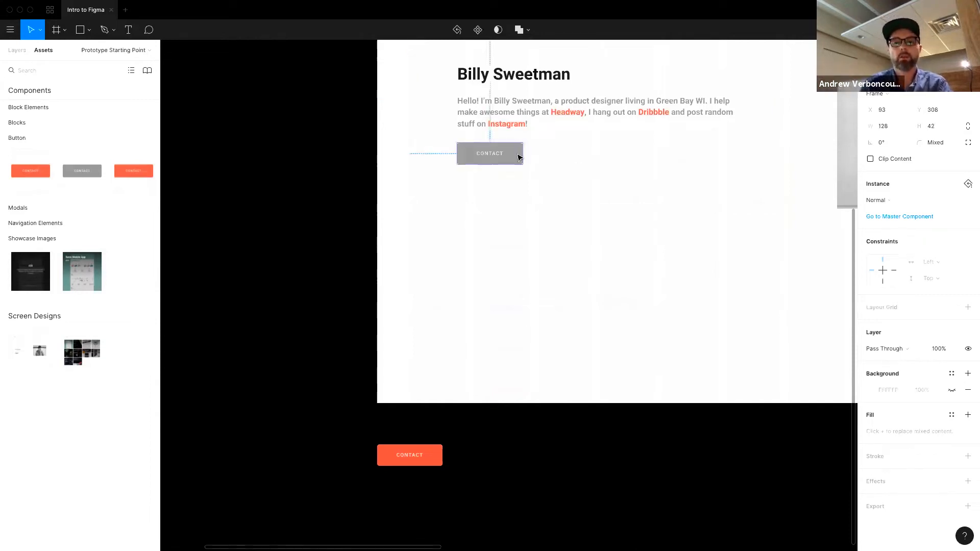
{"action": "key", "text": "shift+e"}
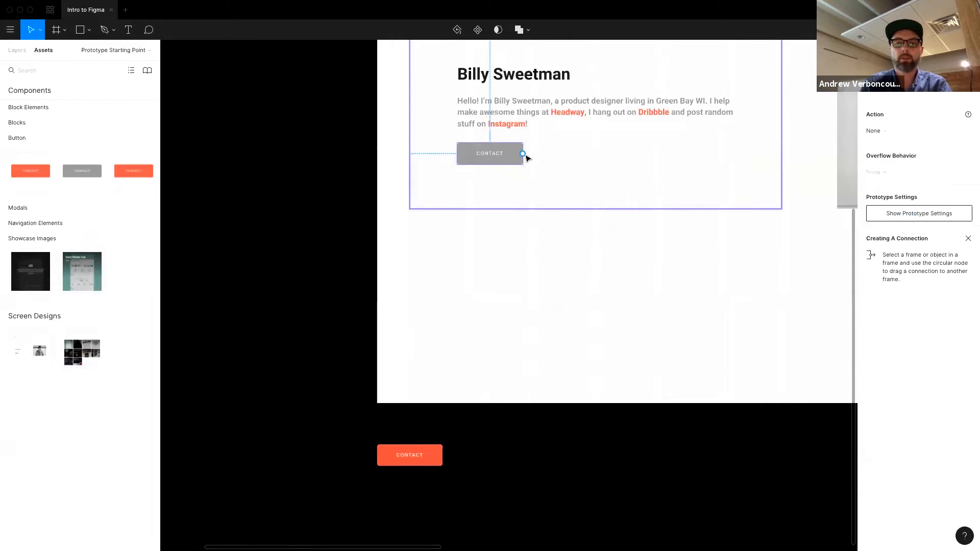
{"action": "left_click_drag", "start_coordinate": [524, 154], "coordinate": [441, 480]}
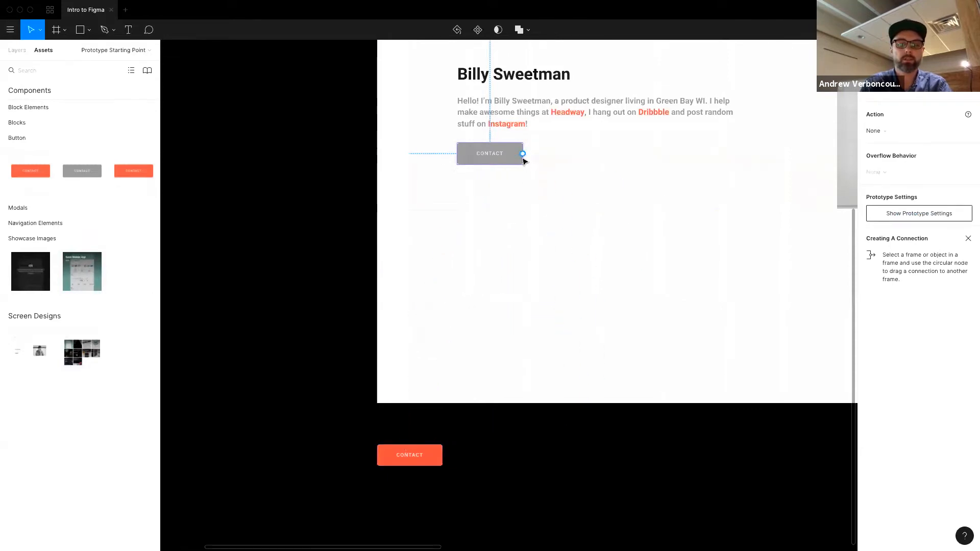
{"action": "left_click_drag", "start_coordinate": [522, 154], "coordinate": [428, 449]}
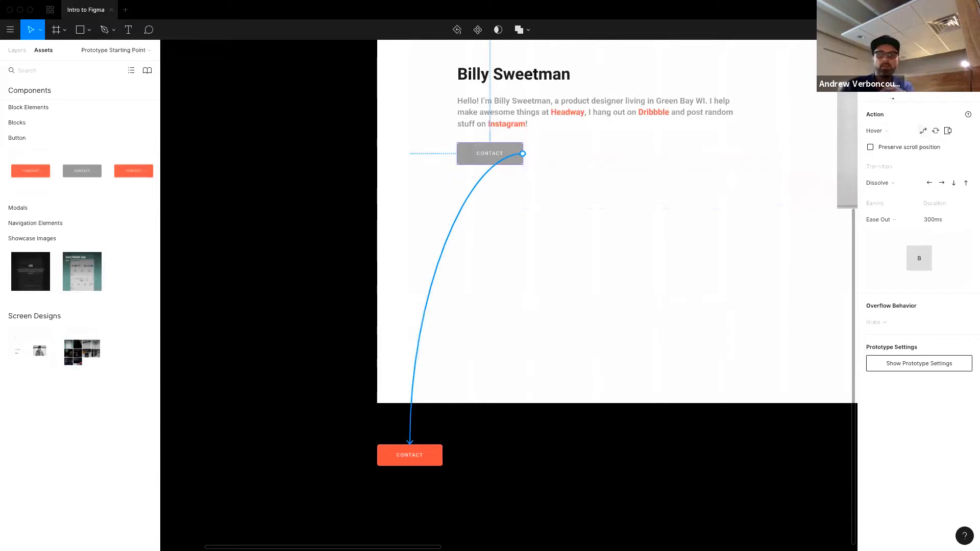
Set the trigger of the Contact button's connection to While Hovering.
{"action": "left_click", "coordinate": [892, 99]}
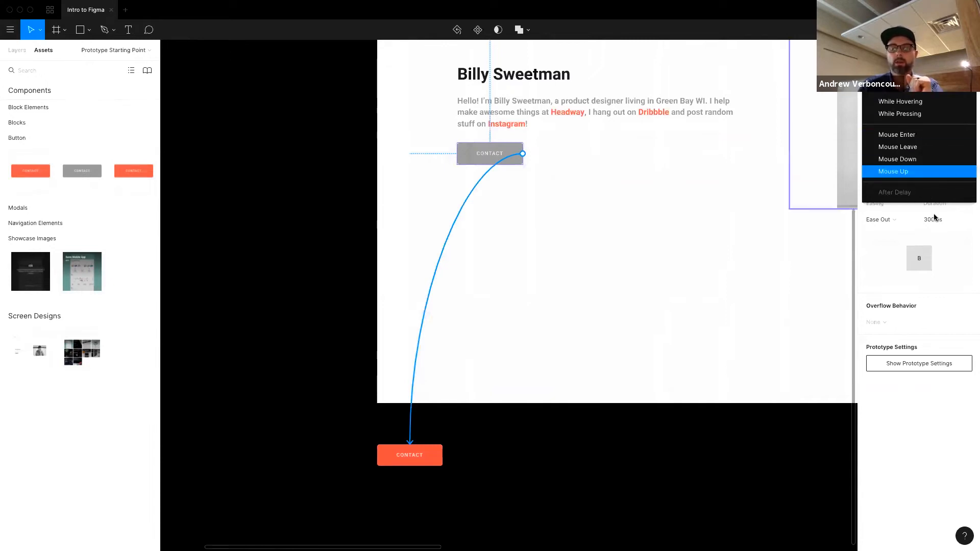
{"action": "left_click", "coordinate": [911, 107]}
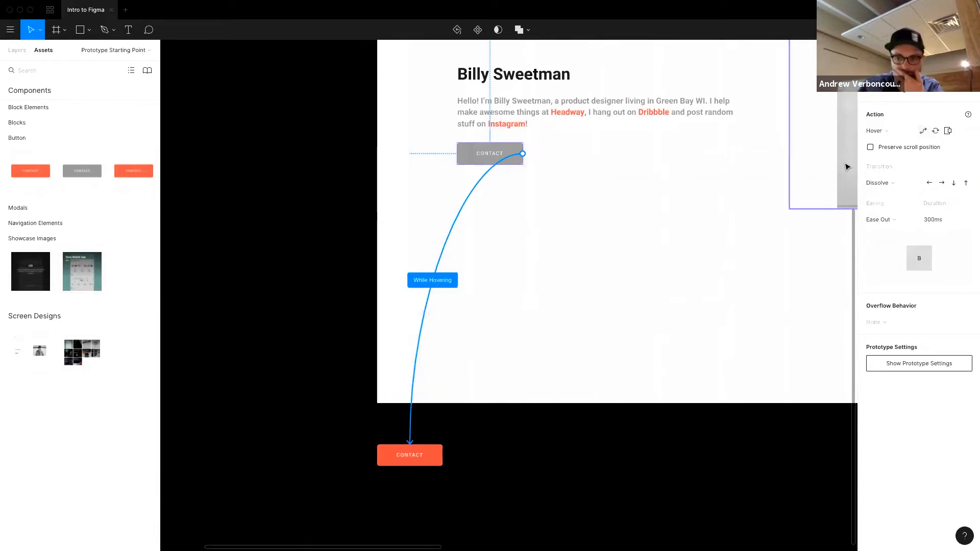
{"action": "left_click", "coordinate": [887, 135]}
{"action": "left_click", "coordinate": [888, 131]}
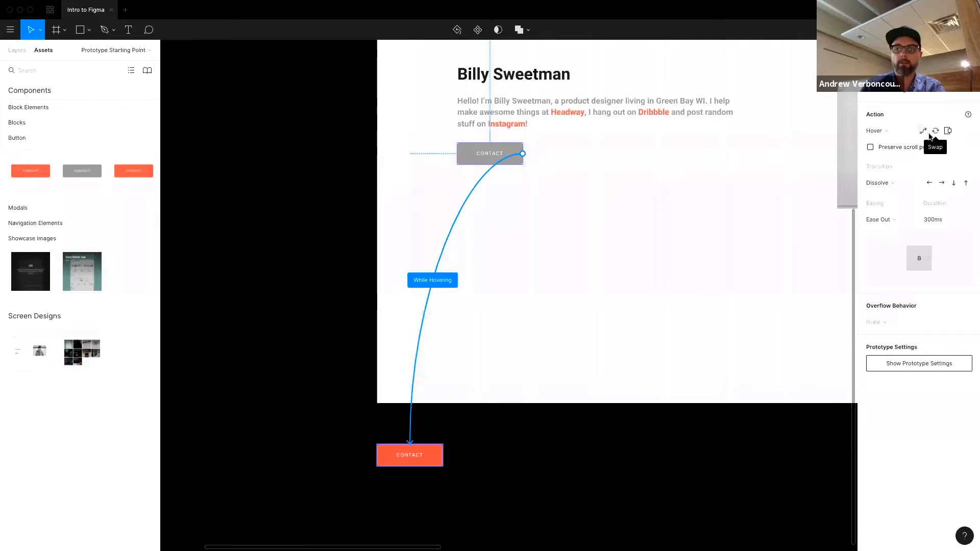
Test the Contact button's hover interaction in the presentation and return to the design file.
{"action": "left_click", "coordinate": [933, 30]}
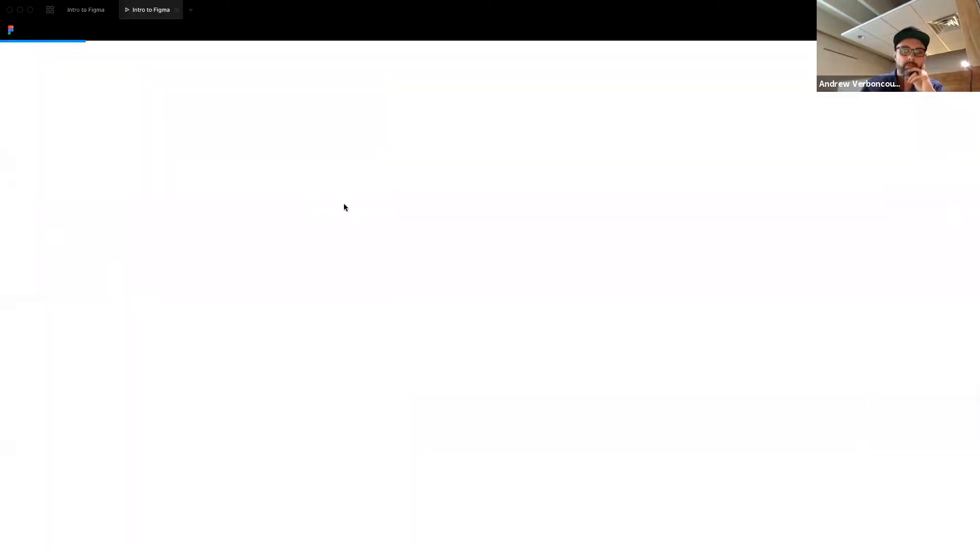
{"action": "left_click", "coordinate": [224, 388]}
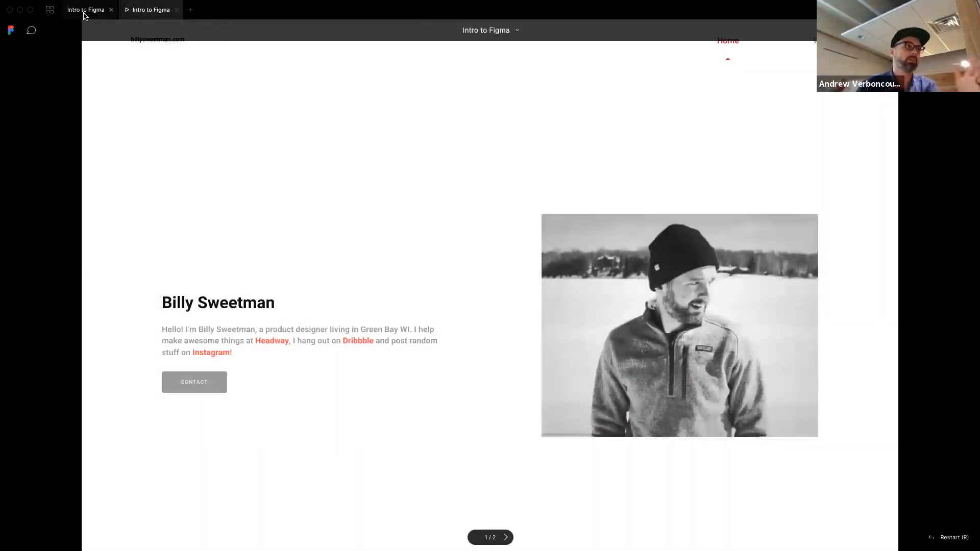
{"action": "left_click", "coordinate": [84, 15]}
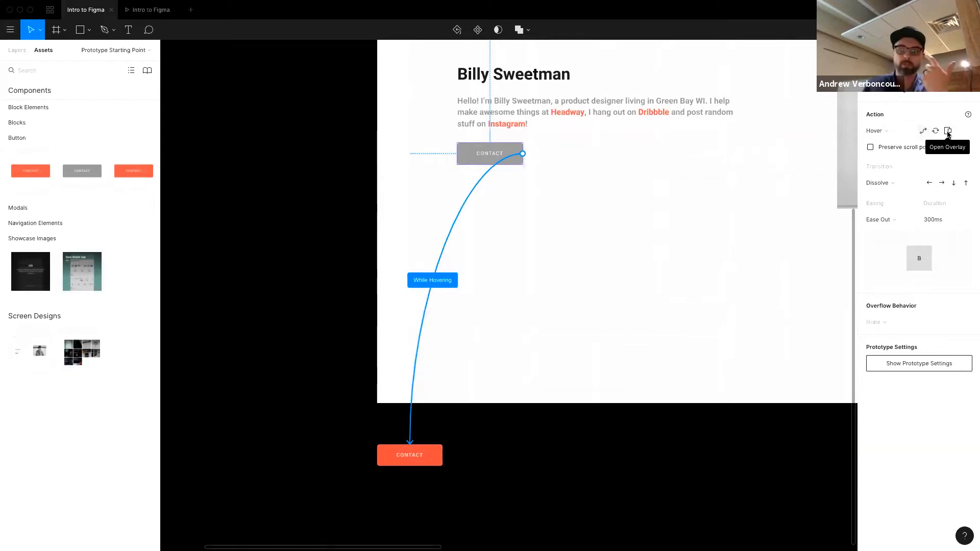
Change the hover interaction's action to Open Overlay and test it on the Contact button in the presentation.
{"action": "left_click", "coordinate": [947, 132]}
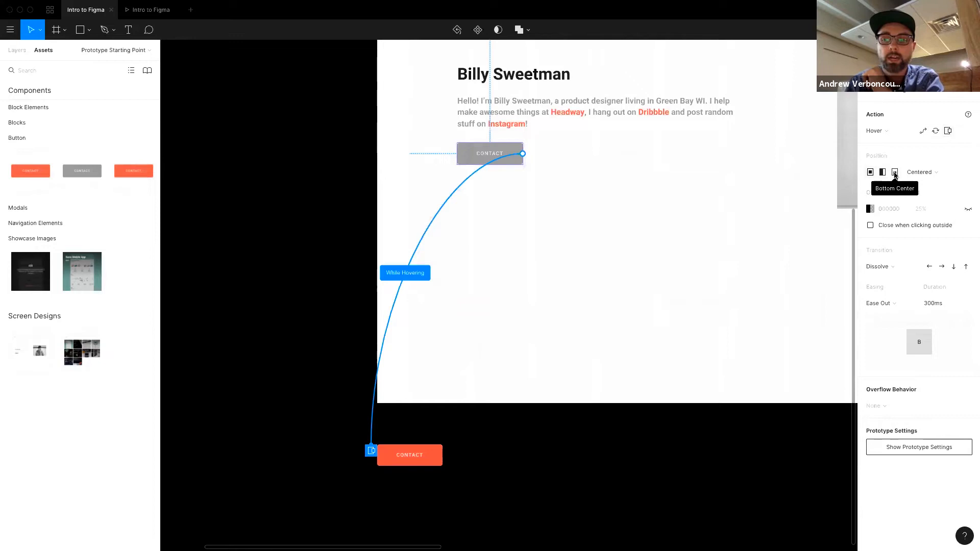
{"action": "left_click", "coordinate": [153, 10]}
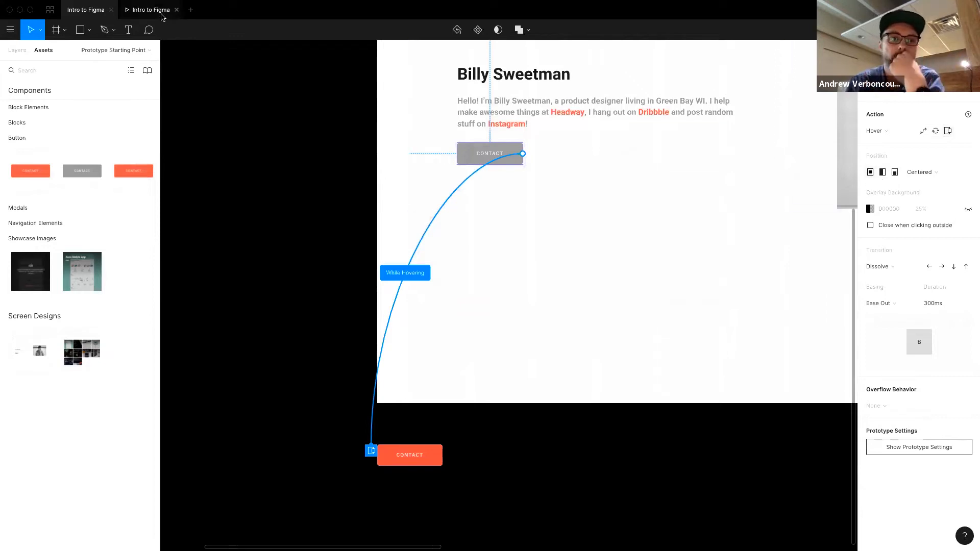
{"action": "left_click", "coordinate": [205, 380]}
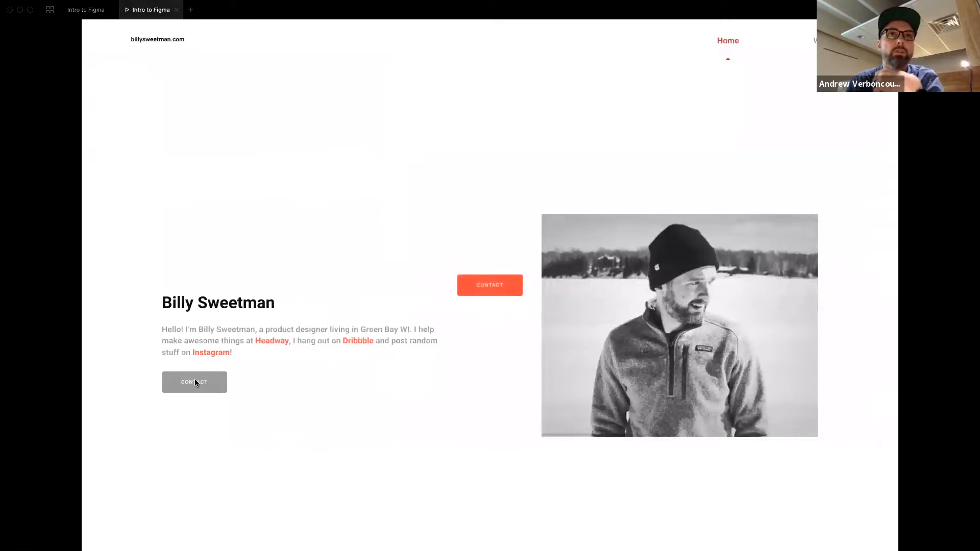
{"action": "left_click", "coordinate": [85, 10]}
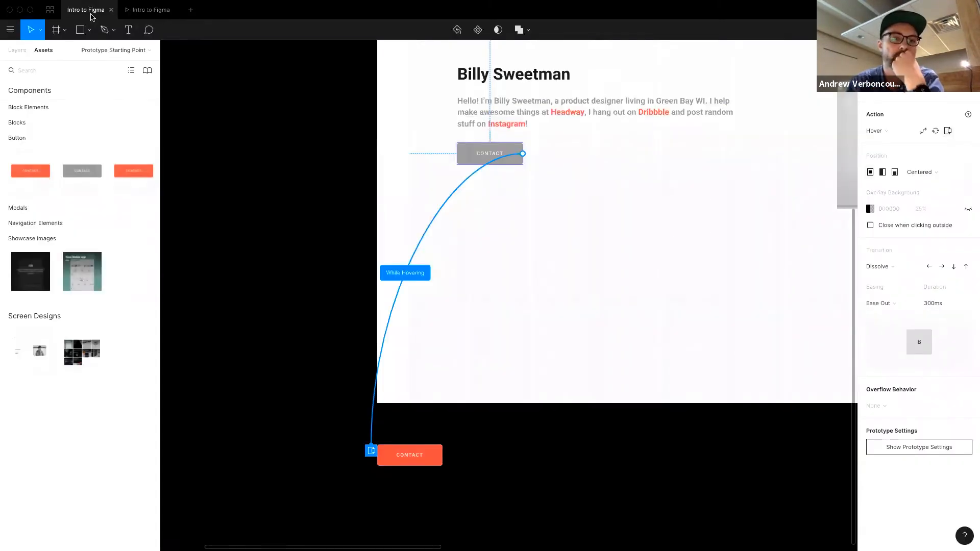
Try the Top Left overlay position and test the Contact button's hover in the presentation.
{"action": "left_click", "coordinate": [883, 172]}
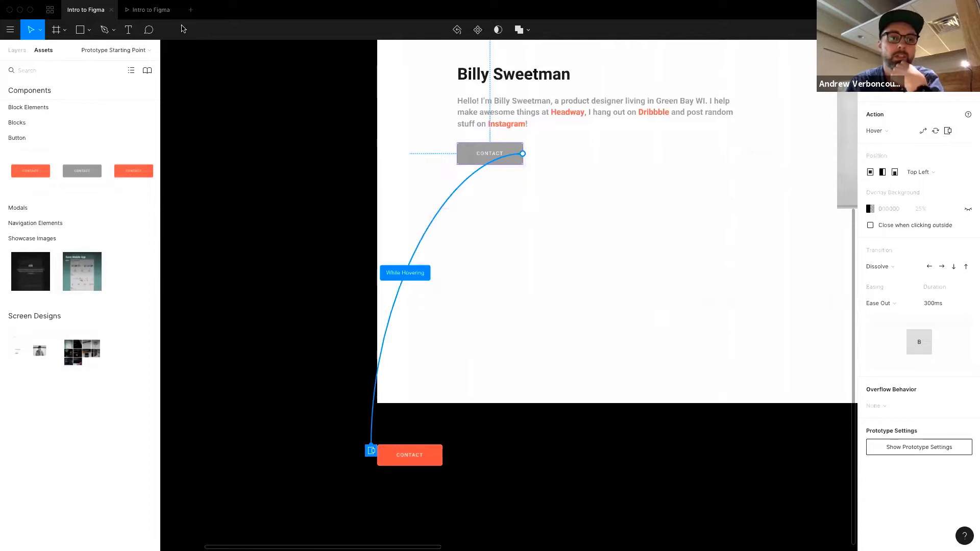
{"action": "left_click", "coordinate": [150, 11]}
{"action": "mouse_move", "coordinate": [194, 386]}
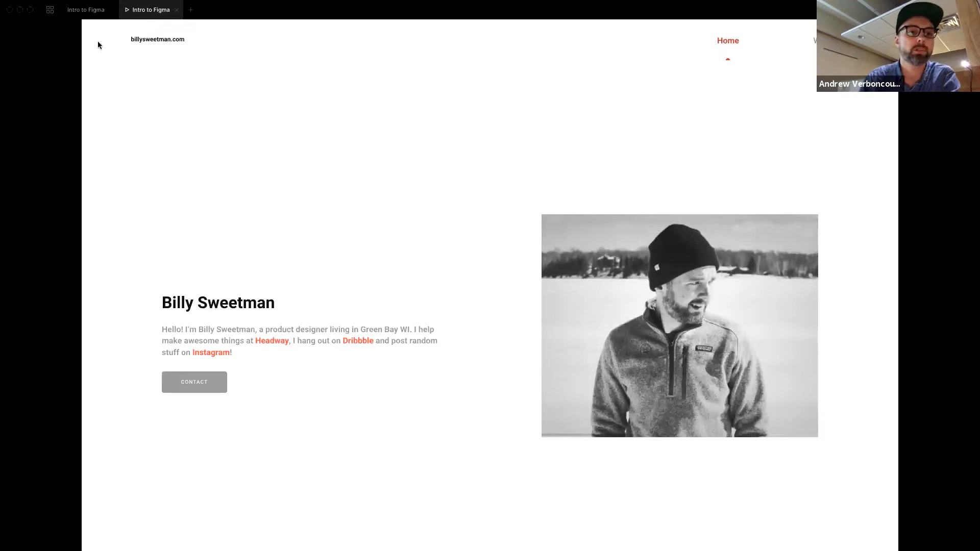
{"action": "left_click", "coordinate": [85, 10]}
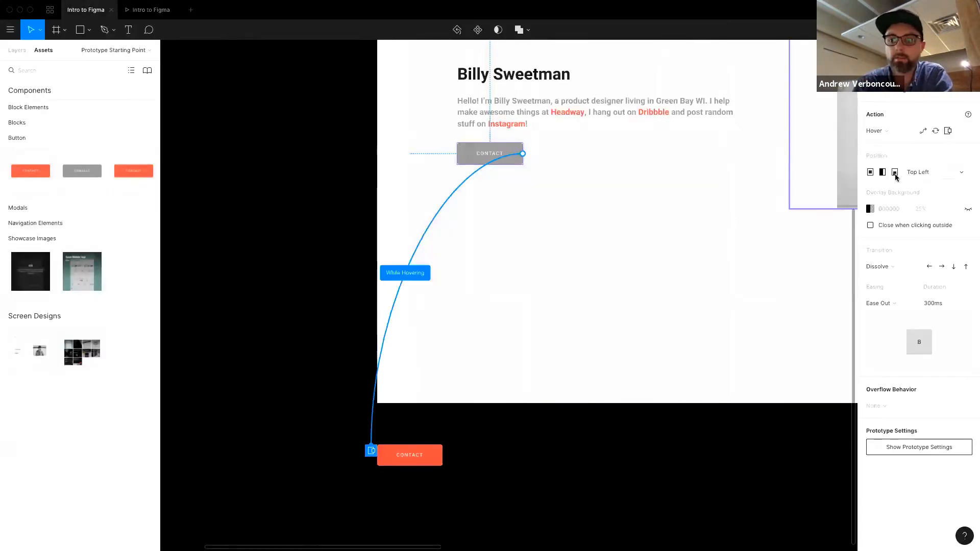
Position the overlay with the Manual option directly against the Contact button's right edge and test it in the presentation.
{"action": "left_click", "coordinate": [920, 175]}
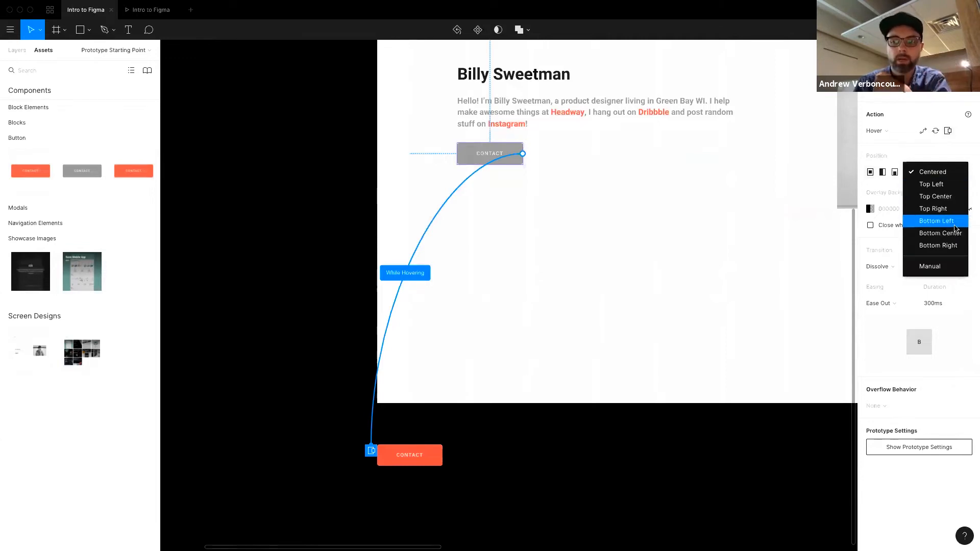
{"action": "left_click", "coordinate": [937, 268]}
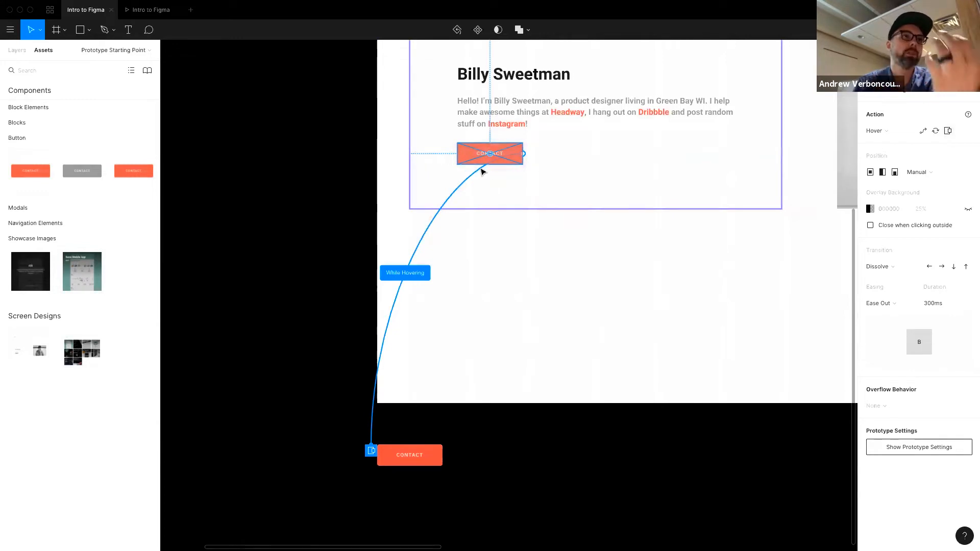
{"action": "left_click_drag", "start_coordinate": [491, 155], "coordinate": [560, 157]}
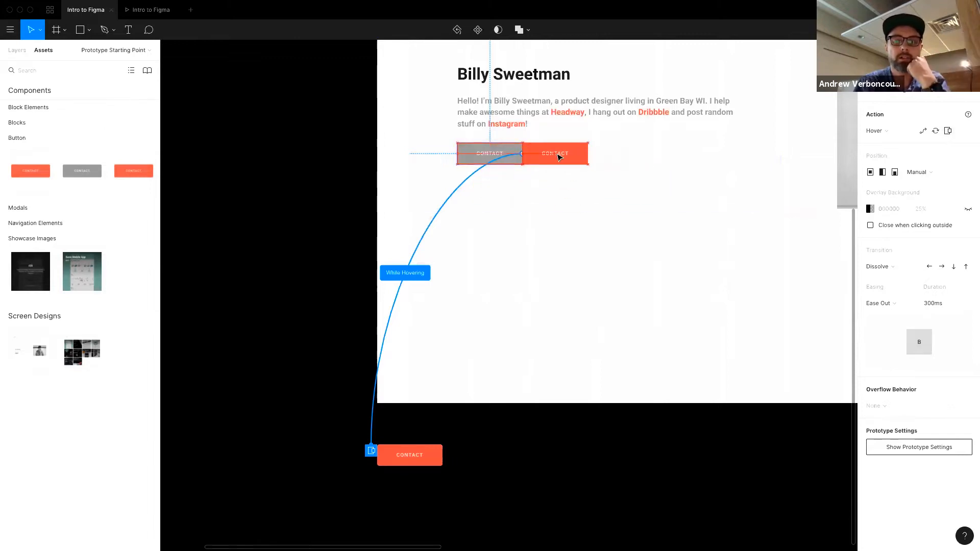
{"action": "left_click", "coordinate": [151, 10]}
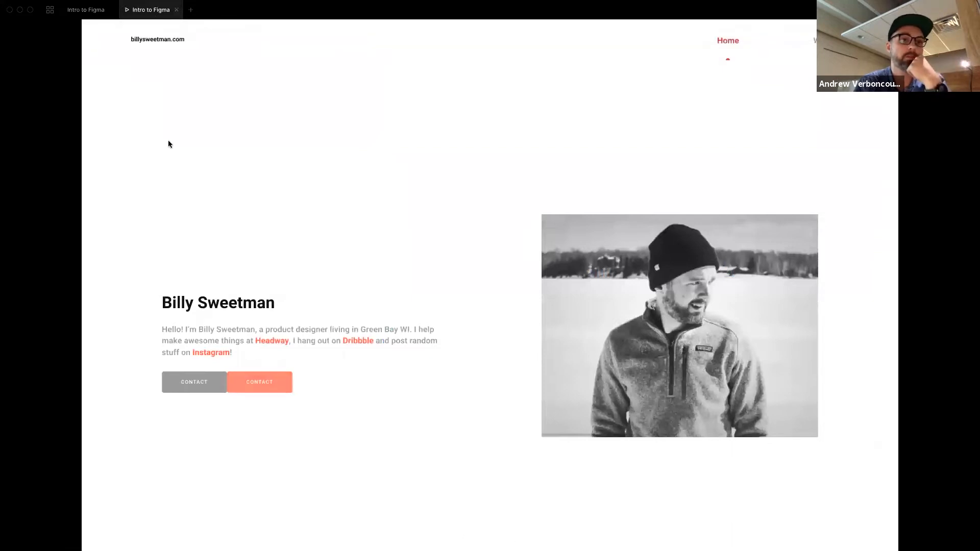
{"action": "left_click", "coordinate": [86, 10]}
Move the manually positioned hover overlay onto the Home Page photo and test its new location in the presentation.
{"action": "left_click_drag", "start_coordinate": [555, 155], "coordinate": [795, 66]}
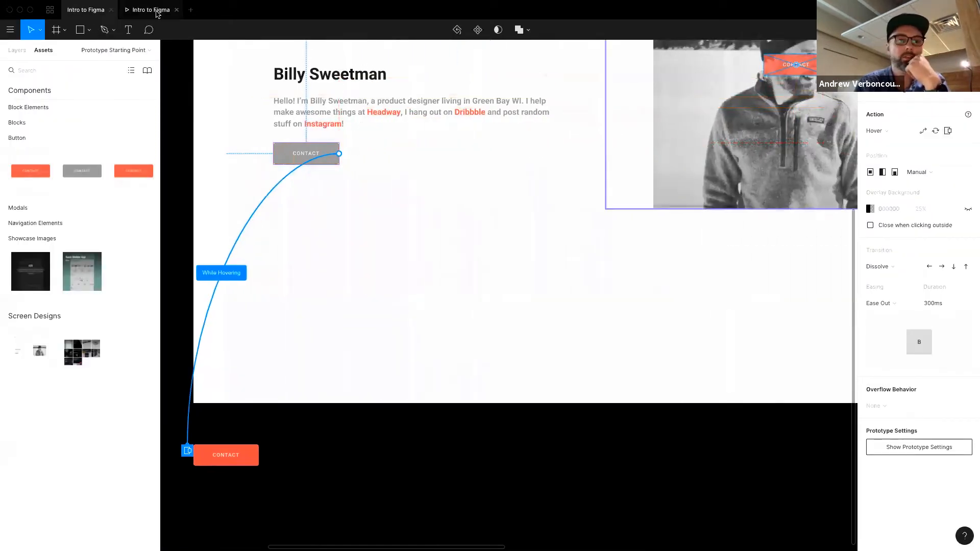
{"action": "left_click", "coordinate": [151, 10]}
{"action": "mouse_move", "coordinate": [182, 385]}
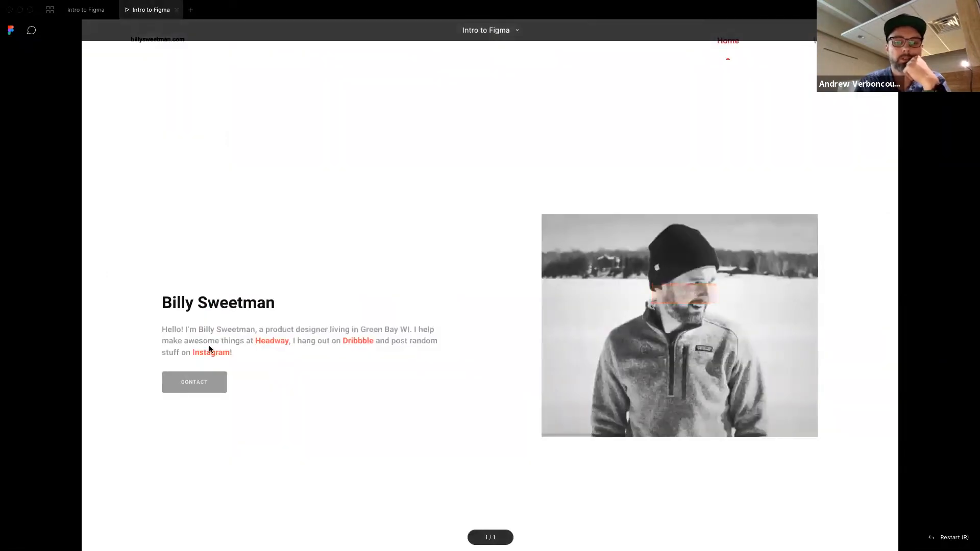
{"action": "key", "text": "ctrl+shift+Tab"}
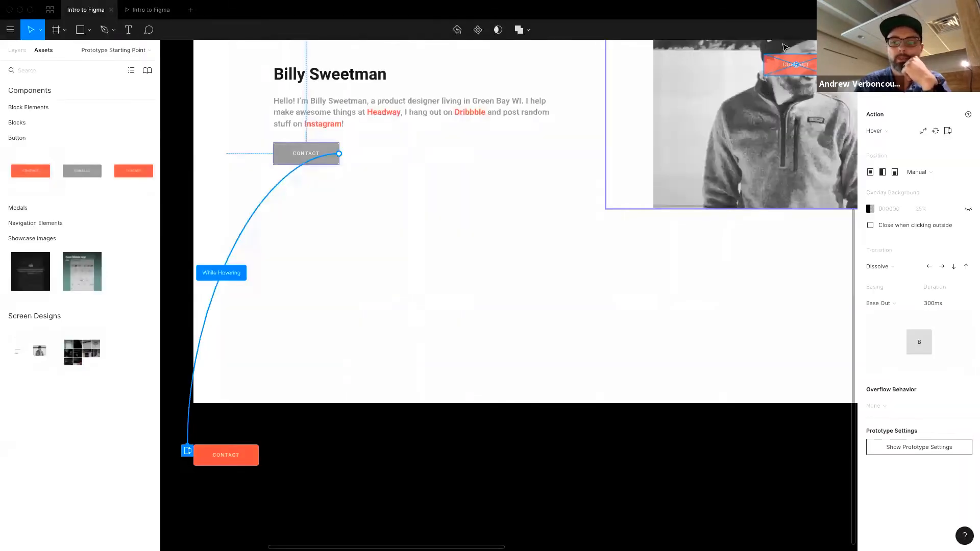
Move the manually positioned hover overlay exactly over the gray Contact button and test the hover in the presentation.
{"action": "left_click_drag", "start_coordinate": [793, 65], "coordinate": [306, 156]}
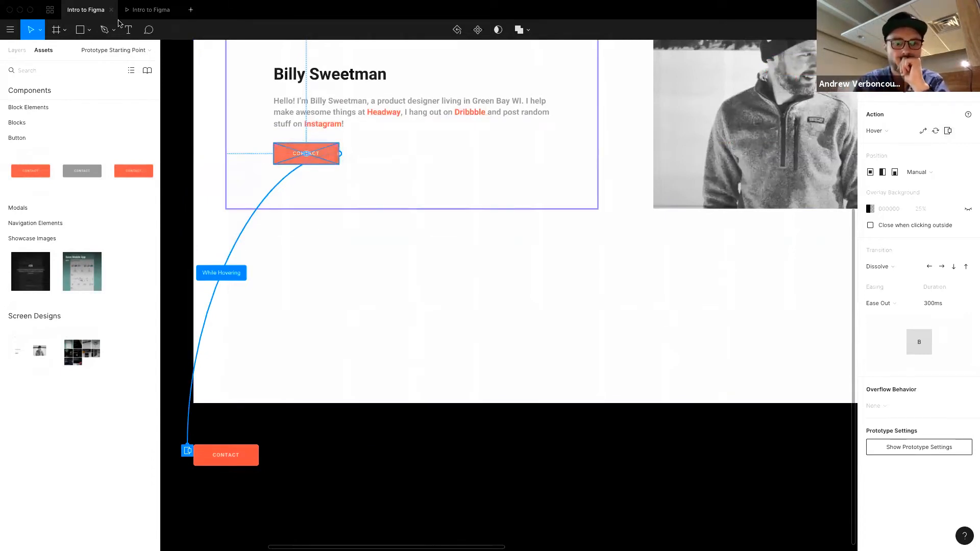
{"action": "left_click", "coordinate": [142, 13]}
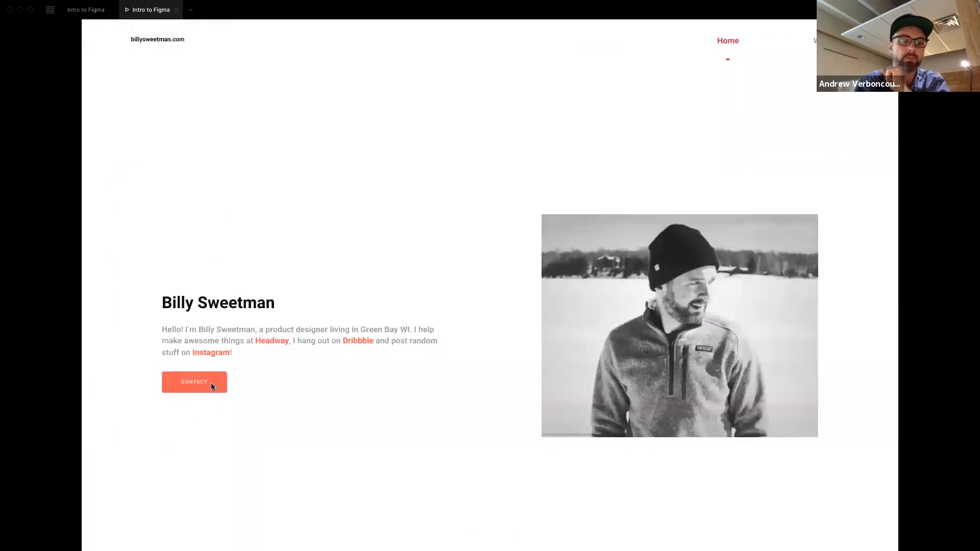
{"action": "left_click", "coordinate": [86, 9]}
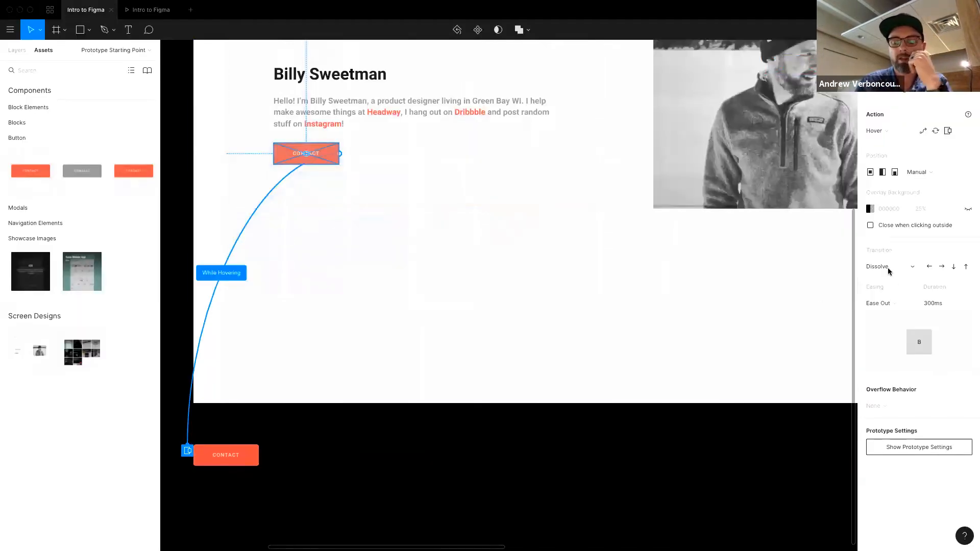
Set the hover overlay's transition to Instant and test it on the Contact button in the presentation.
{"action": "left_click", "coordinate": [887, 266]}
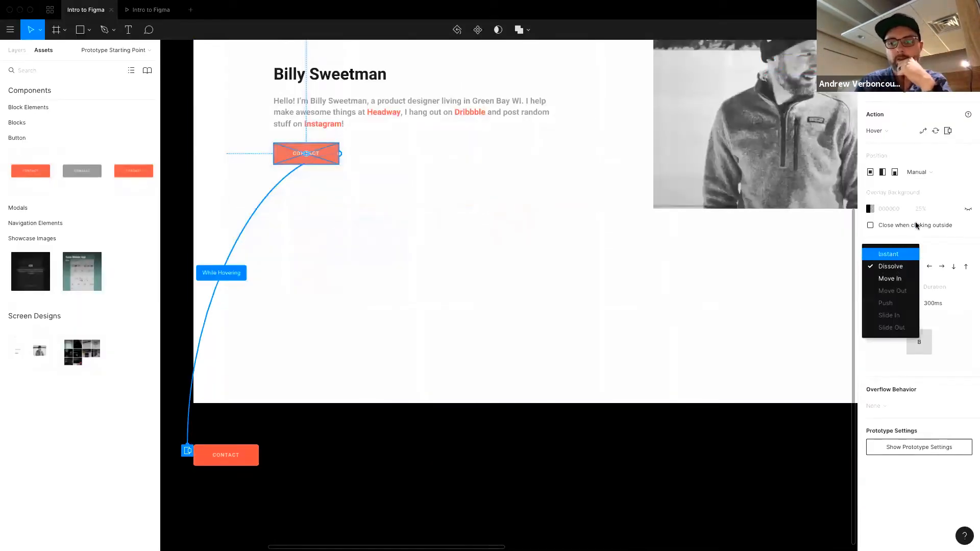
{"action": "left_click", "coordinate": [914, 225]}
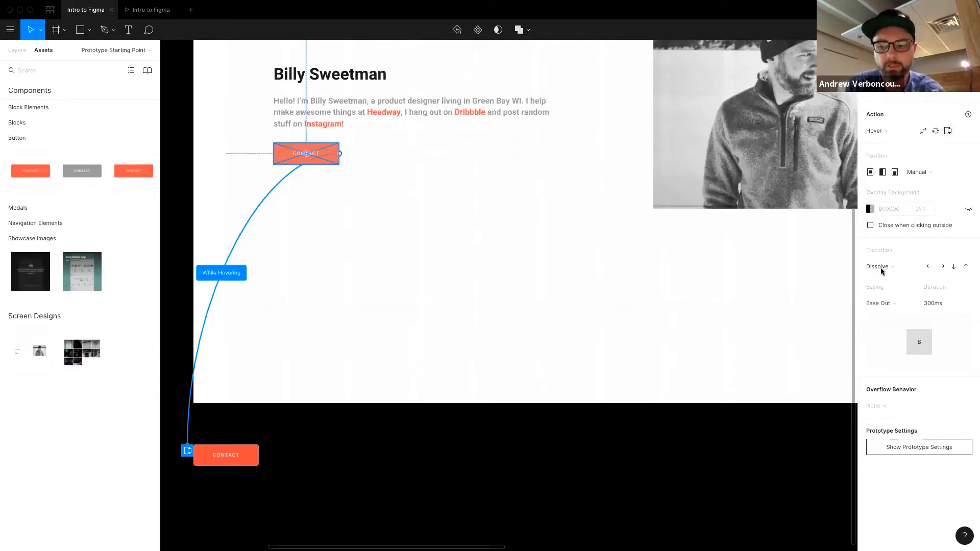
{"action": "left_click", "coordinate": [880, 268]}
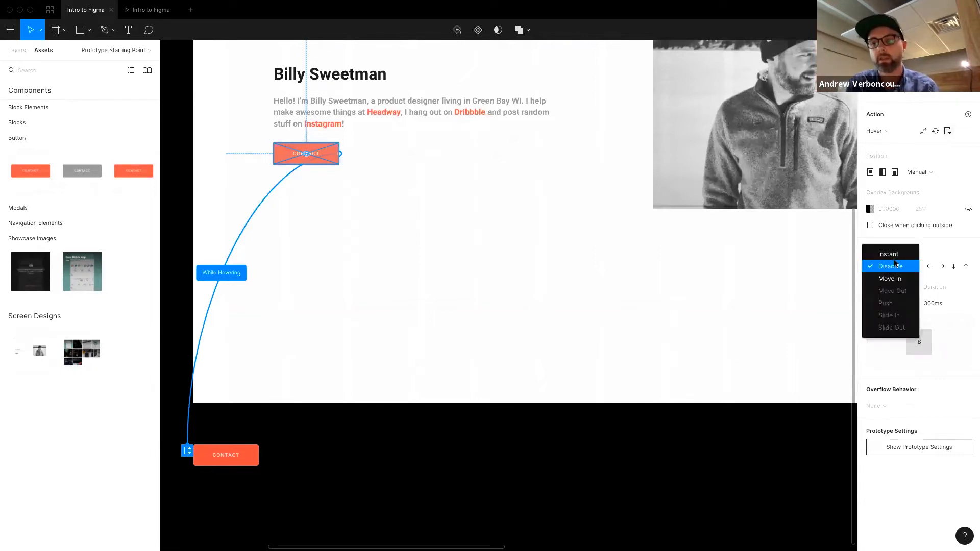
{"action": "left_click", "coordinate": [894, 265]}
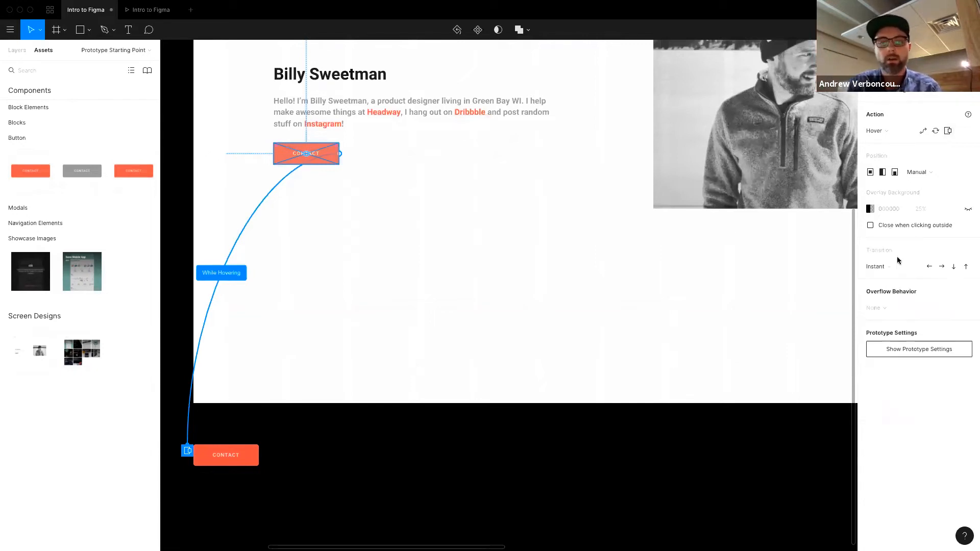
{"action": "left_click", "coordinate": [144, 9]}
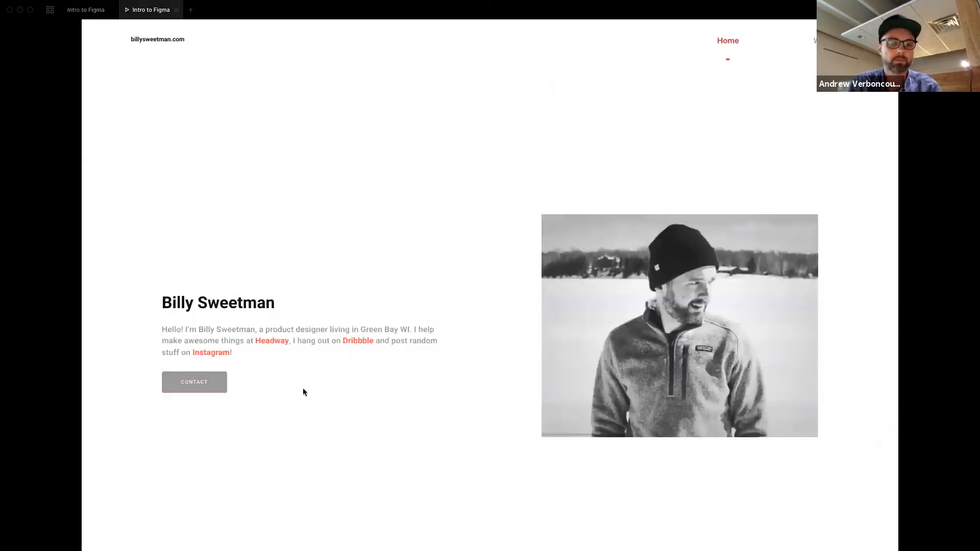
{"action": "left_click", "coordinate": [85, 10]}
Try the Move In transition with several directions, ending with the upward one, and test the Contact button's hover in the presentation.
{"action": "left_click", "coordinate": [893, 266]}
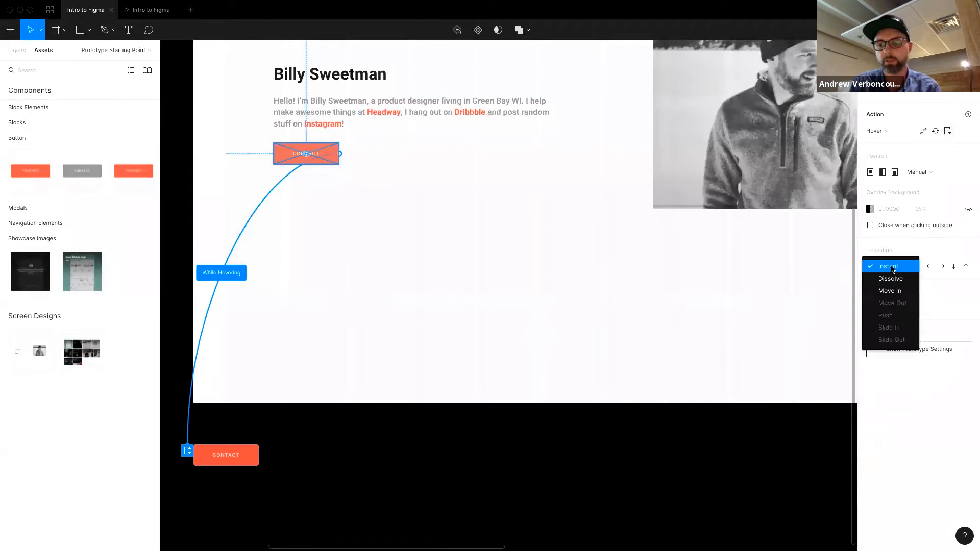
{"action": "left_click", "coordinate": [901, 293]}
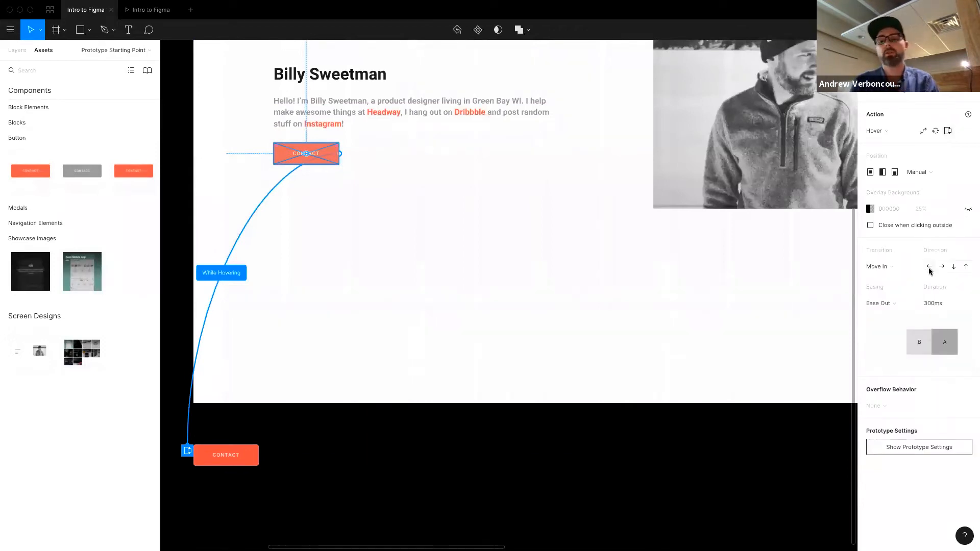
{"action": "left_click", "coordinate": [939, 267]}
{"action": "left_click", "coordinate": [930, 267]}
{"action": "left_click", "coordinate": [954, 268]}
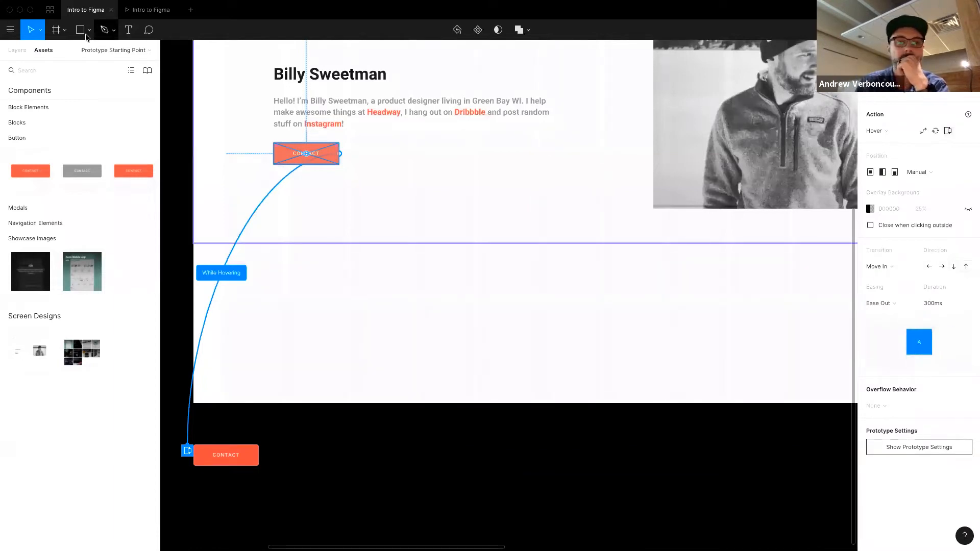
{"action": "left_click", "coordinate": [147, 11]}
{"action": "mouse_move", "coordinate": [186, 382]}
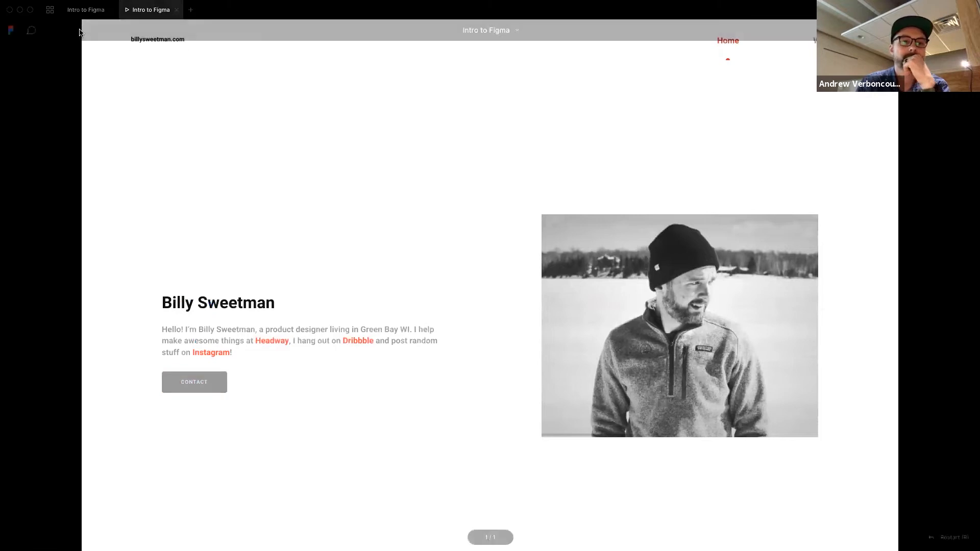
{"action": "left_click", "coordinate": [84, 11]}
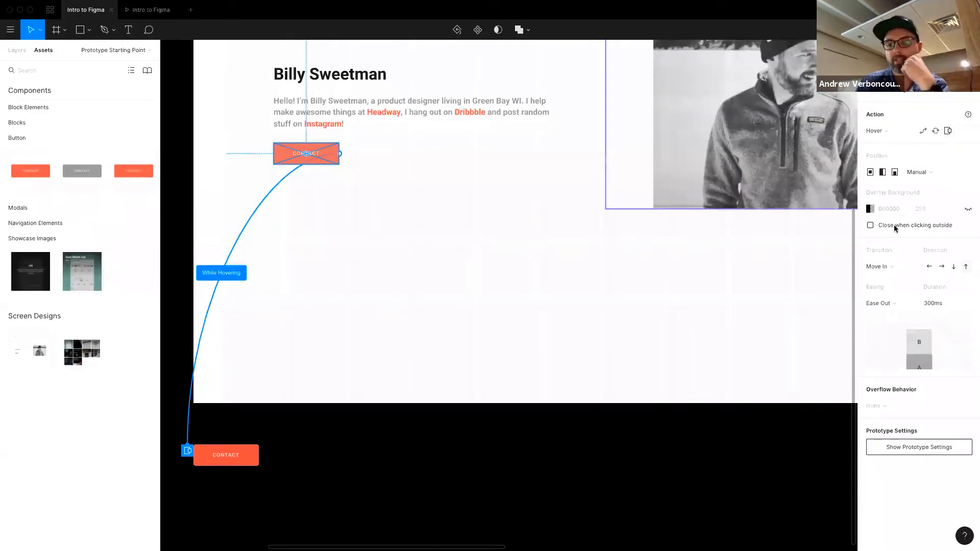
Set the hover overlay's transition back to Instant and deselect the interaction.
{"action": "left_click", "coordinate": [898, 270]}
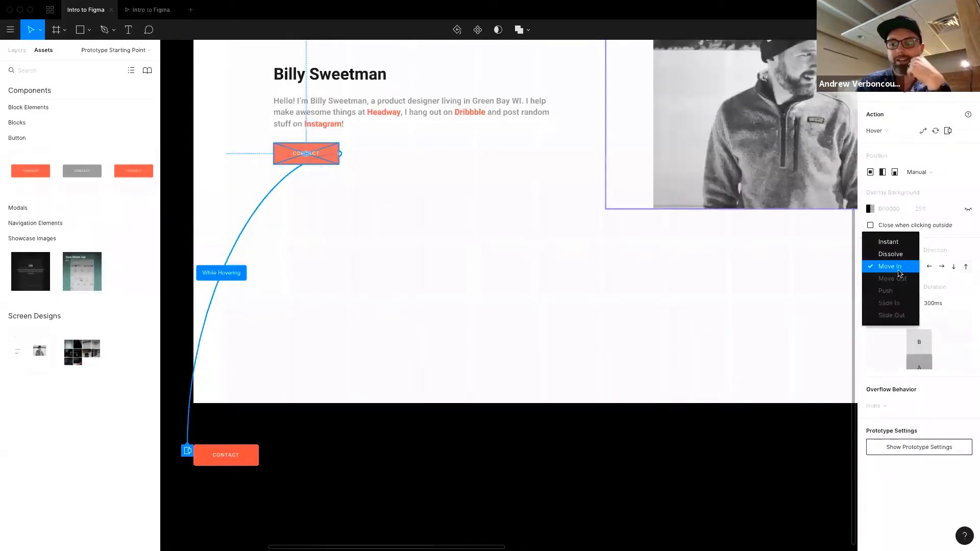
{"action": "left_click", "coordinate": [900, 249]}
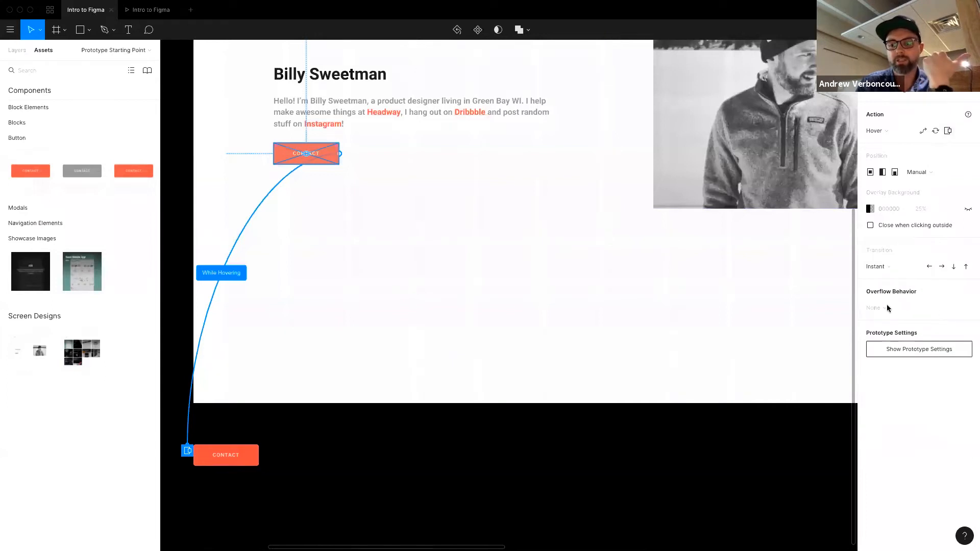
{"action": "left_click", "coordinate": [412, 444]}
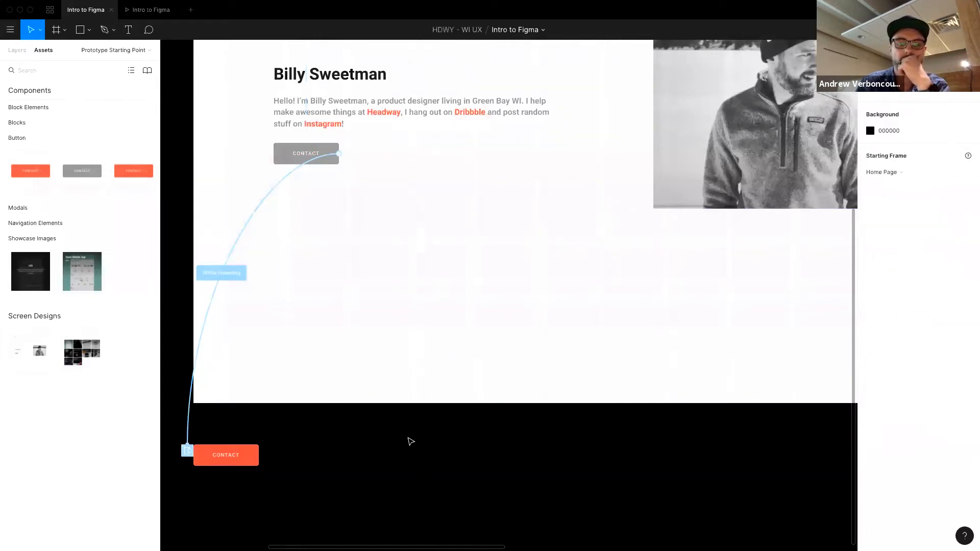
Link the orange Contact button to the Contact Me! modal as a centered Open Overlay with a 50% 000000 background that closes when clicking outside.
{"action": "key", "text": "minus"}
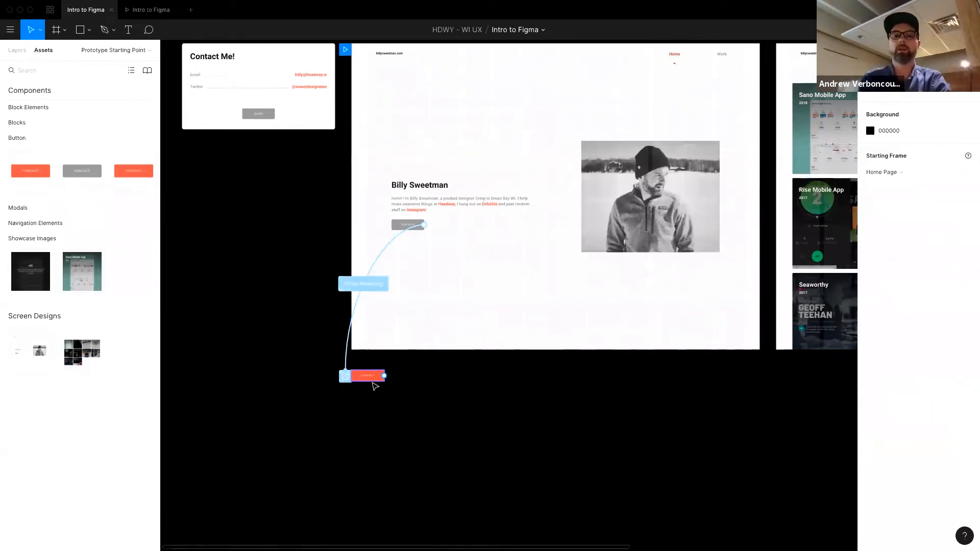
{"action": "scroll", "coordinate": [376, 377], "scroll_direction": "up", "scroll_amount": 3}
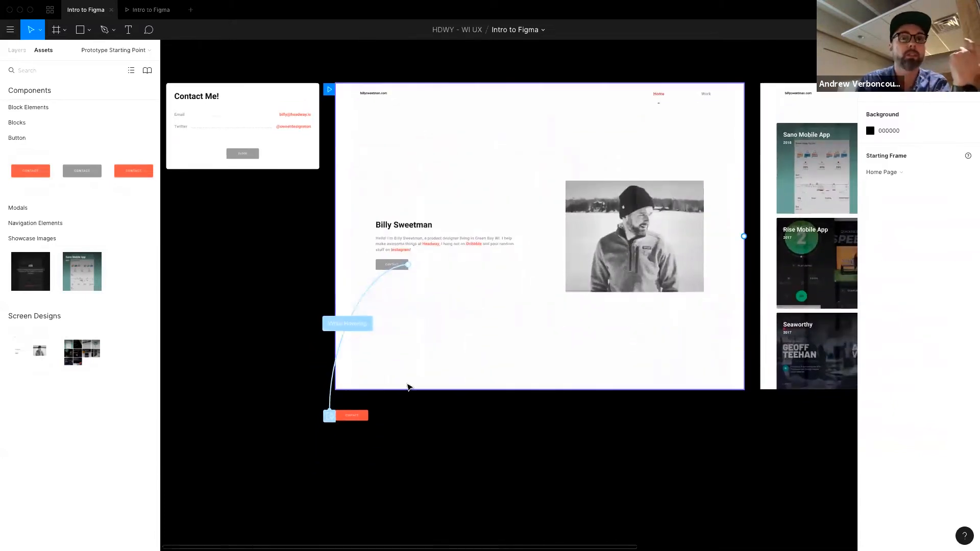
{"action": "left_click", "coordinate": [359, 418]}
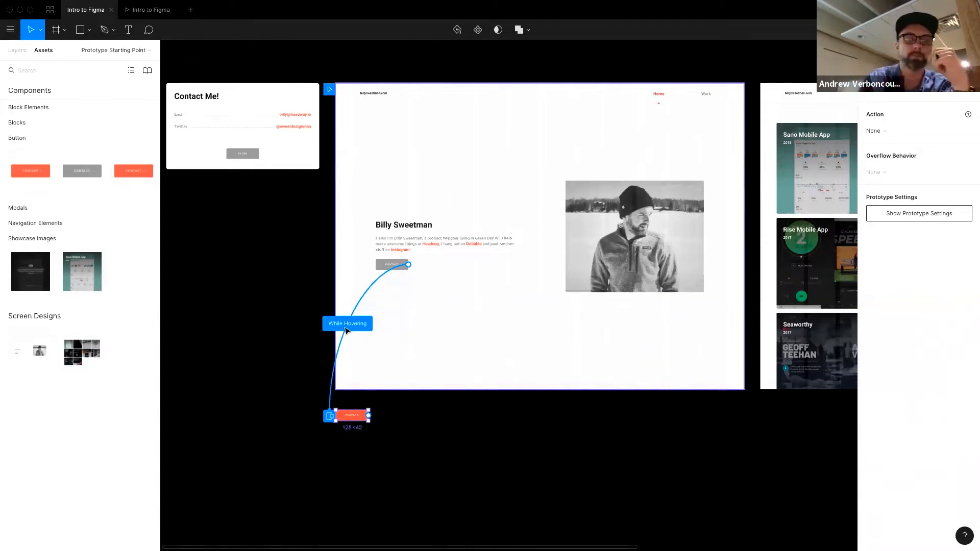
{"action": "left_click_drag", "start_coordinate": [365, 414], "coordinate": [287, 160]}
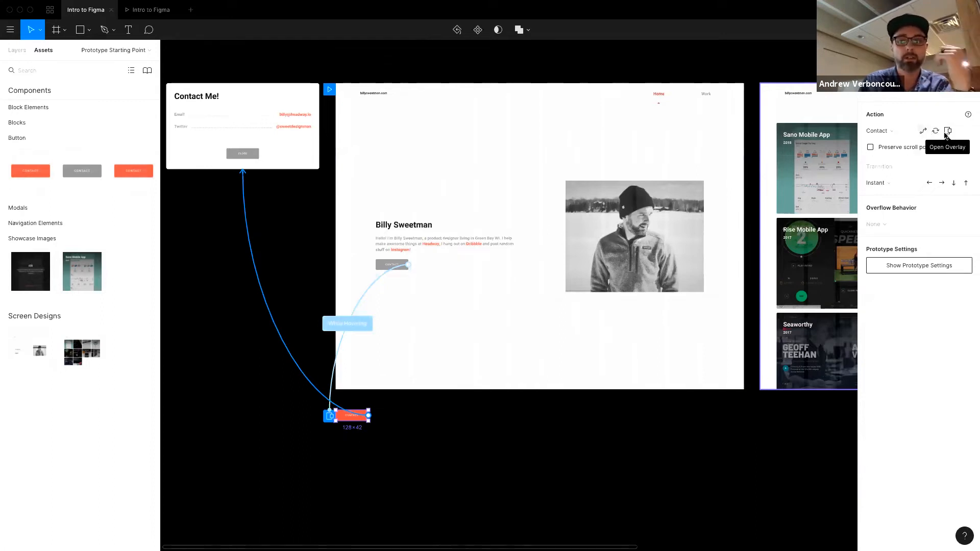
{"action": "left_click", "coordinate": [948, 131]}
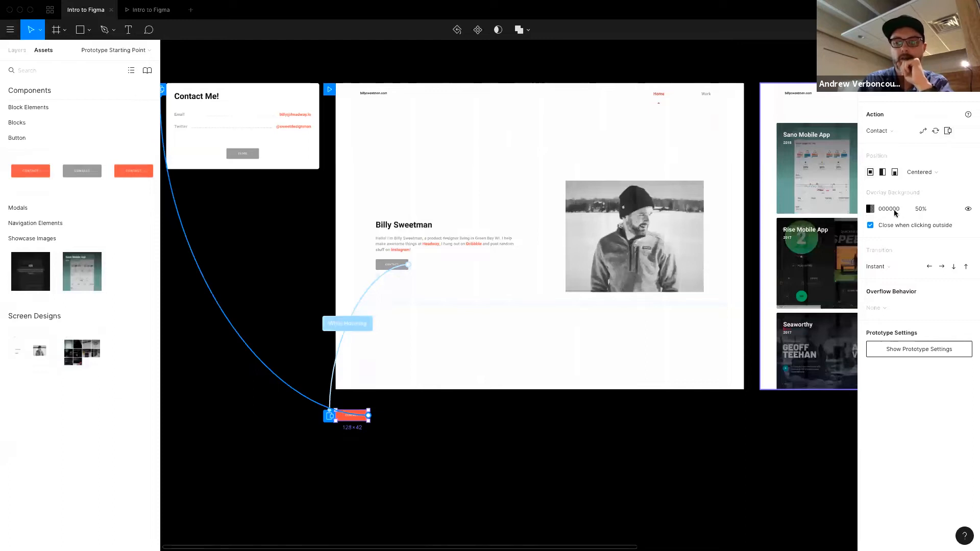
Test the presentation by opening the Contact Me! modal from the Contact button and closing it by clicking outside, twice.
{"action": "left_click", "coordinate": [150, 10]}
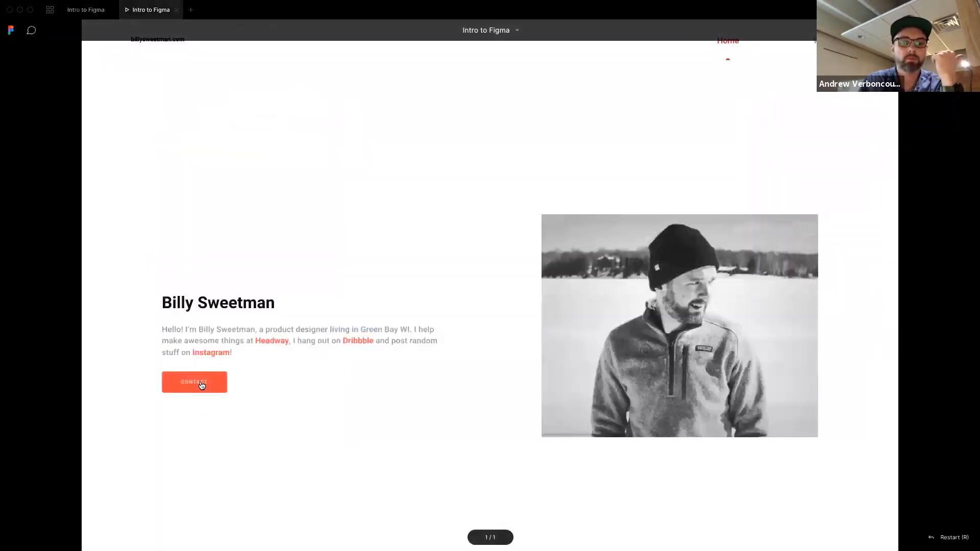
{"action": "left_click", "coordinate": [201, 385]}
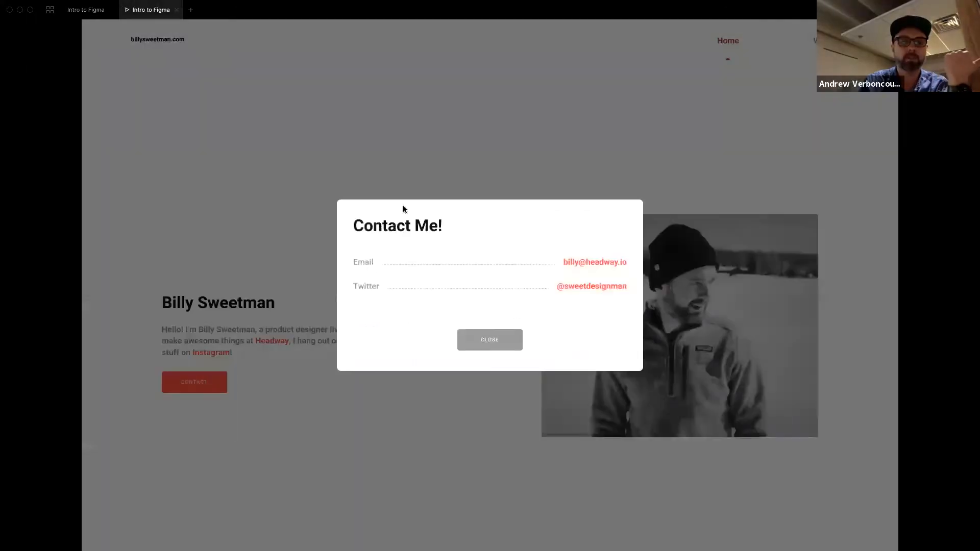
{"action": "left_click", "coordinate": [256, 178]}
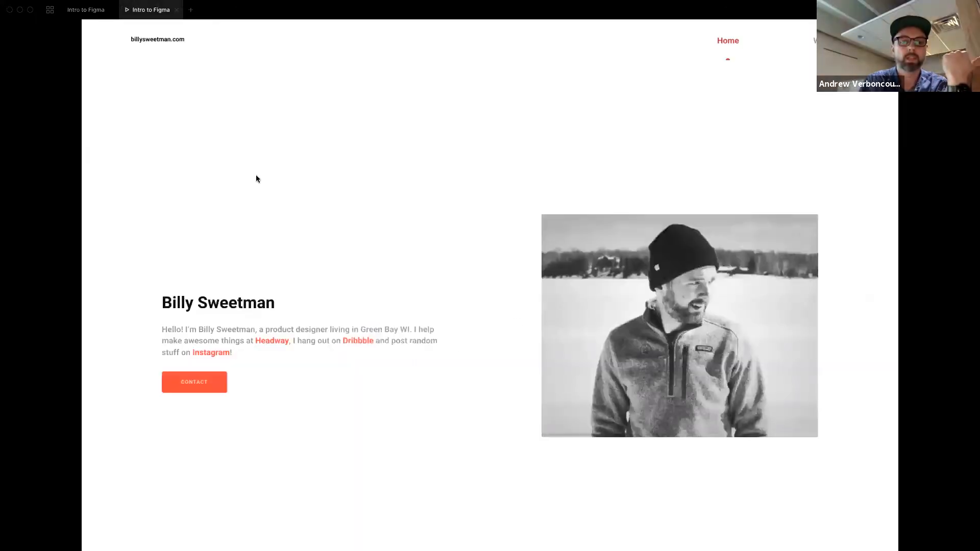
{"action": "left_click", "coordinate": [196, 389]}
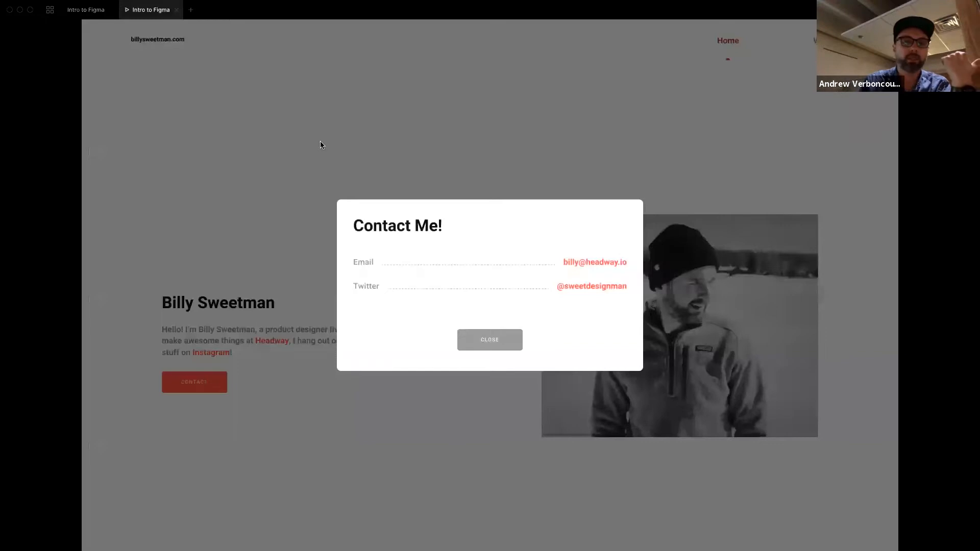
{"action": "left_click", "coordinate": [342, 149]}
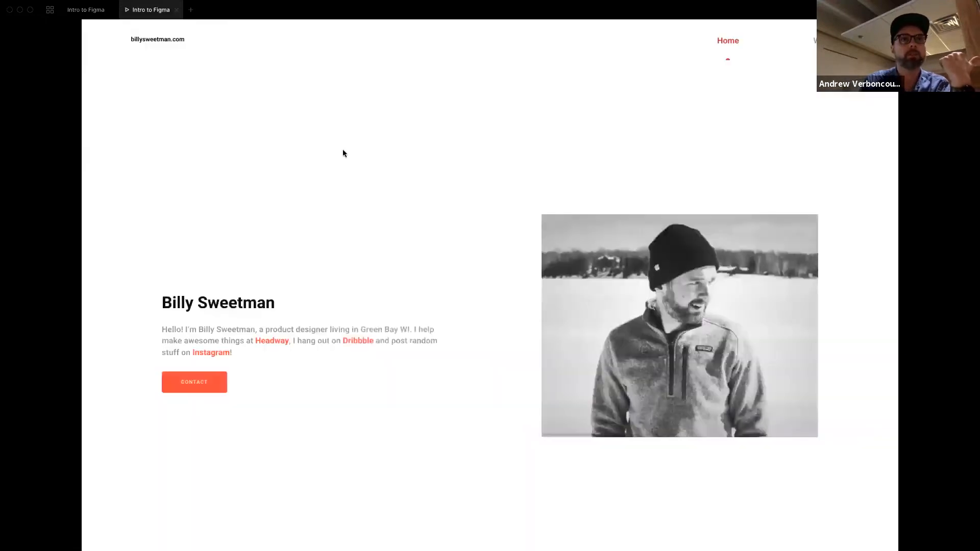
{"action": "left_click", "coordinate": [87, 10]}
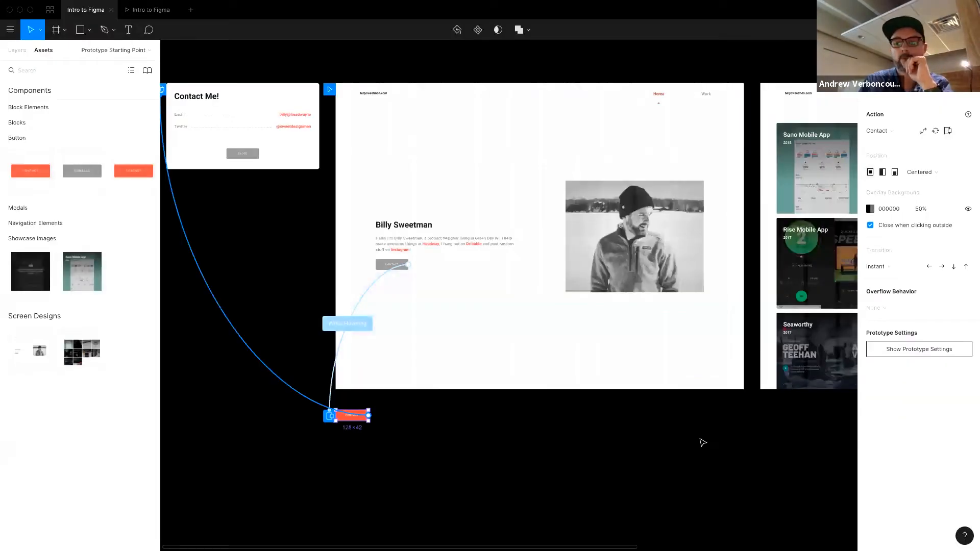
Try the Bottom Center position for the Contact Me! overlay and test it in the presentation.
{"action": "left_click", "coordinate": [894, 172]}
{"action": "left_click", "coordinate": [152, 10]}
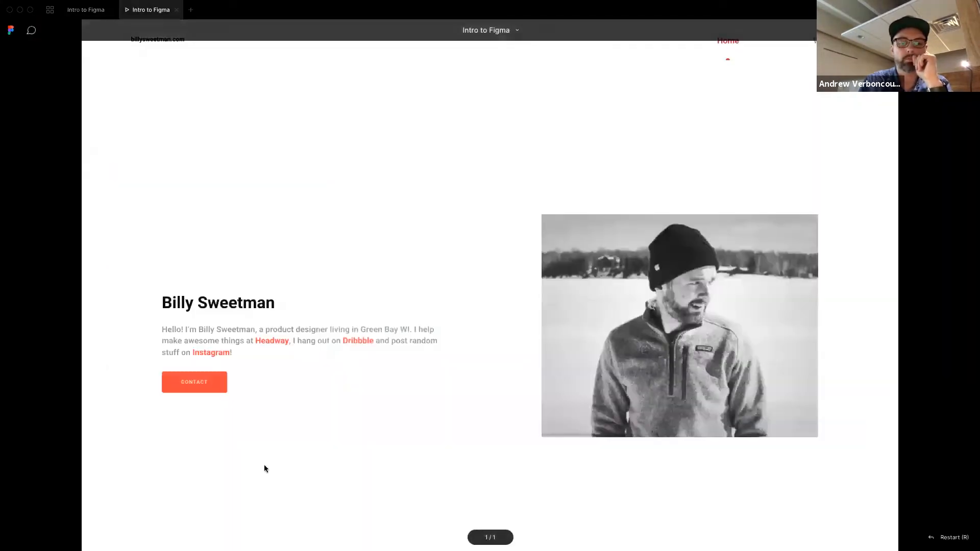
{"action": "left_click", "coordinate": [197, 381]}
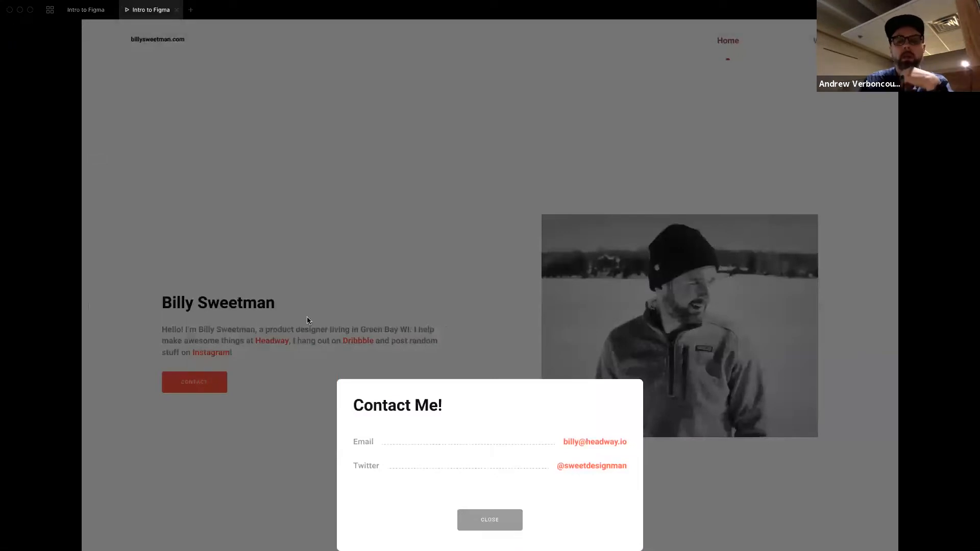
{"action": "left_click", "coordinate": [203, 392]}
{"action": "left_click", "coordinate": [86, 10]}
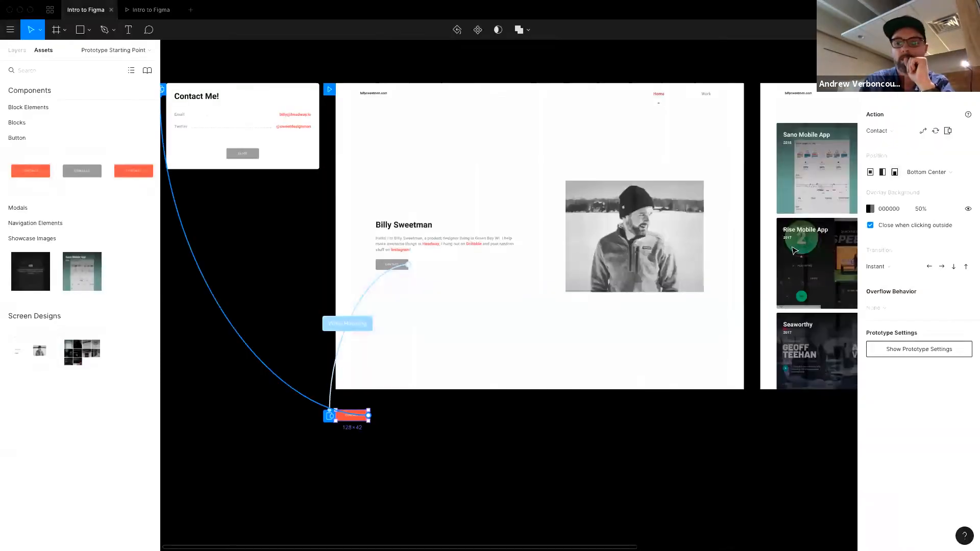
Set the Contact Me! overlay's position to Centered and its transition to Dissolve, and test opening it in the presentation.
{"action": "left_click", "coordinate": [930, 168]}
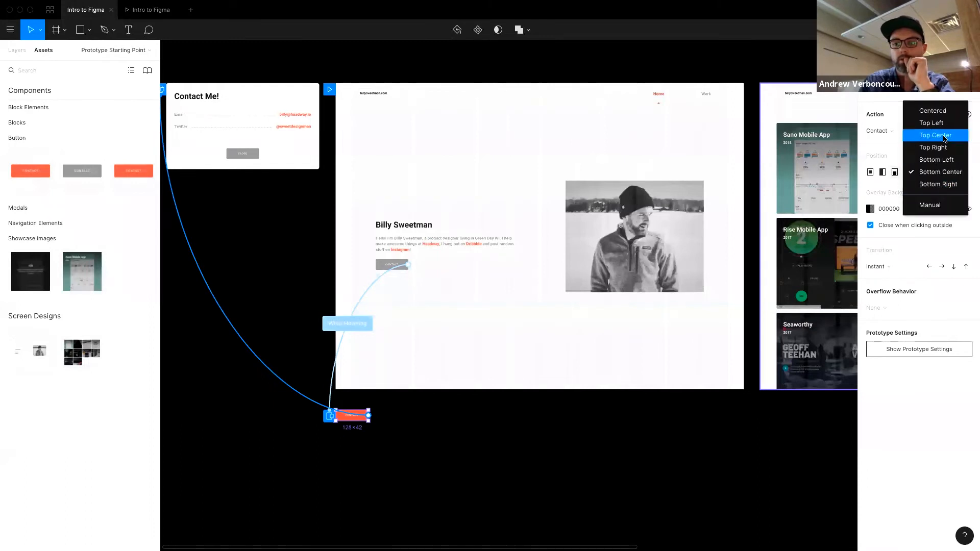
{"action": "left_click", "coordinate": [941, 116]}
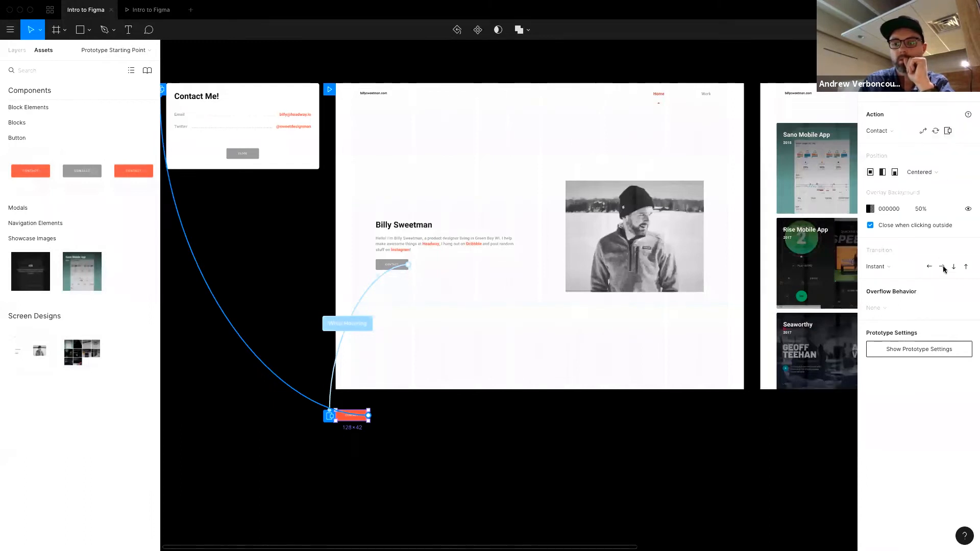
{"action": "left_click", "coordinate": [895, 267]}
{"action": "left_click", "coordinate": [898, 282]}
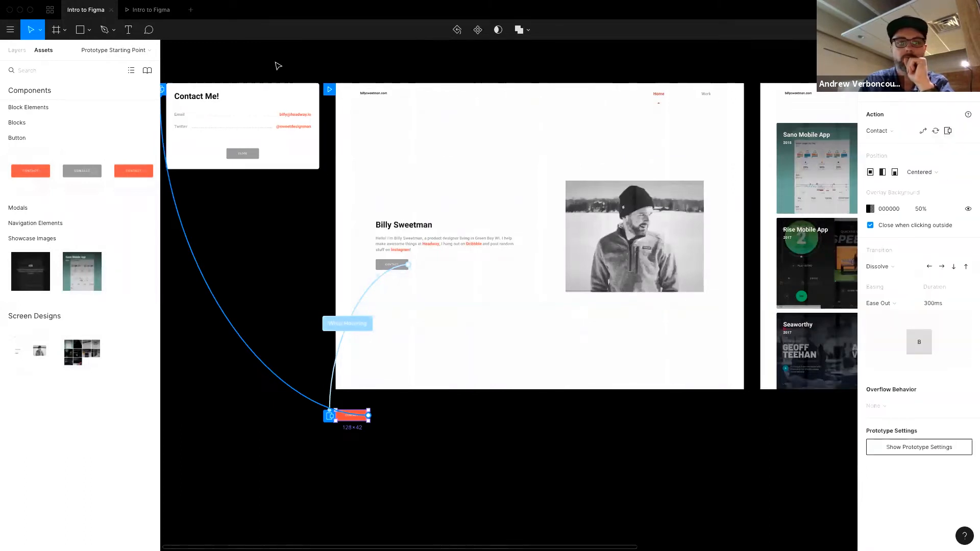
{"action": "left_click", "coordinate": [147, 9]}
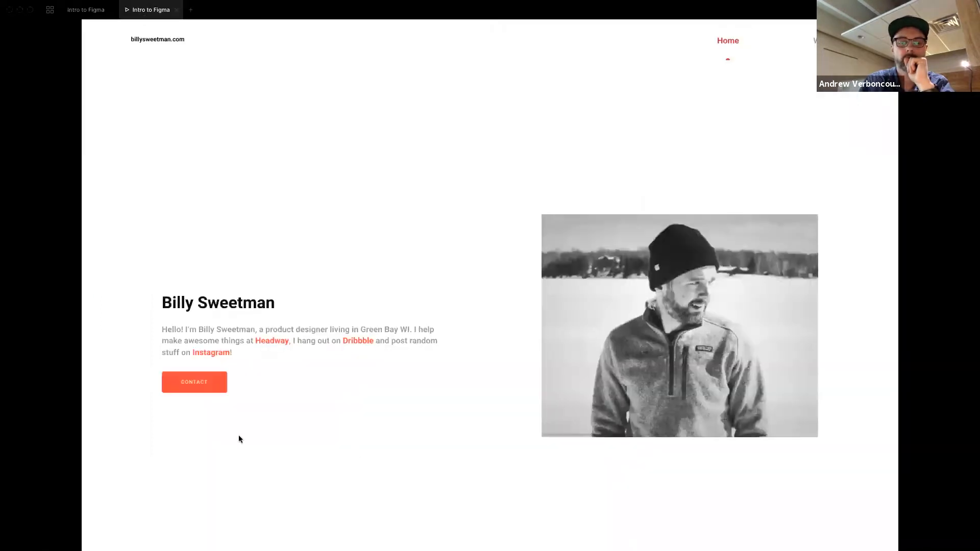
{"action": "left_click", "coordinate": [221, 389]}
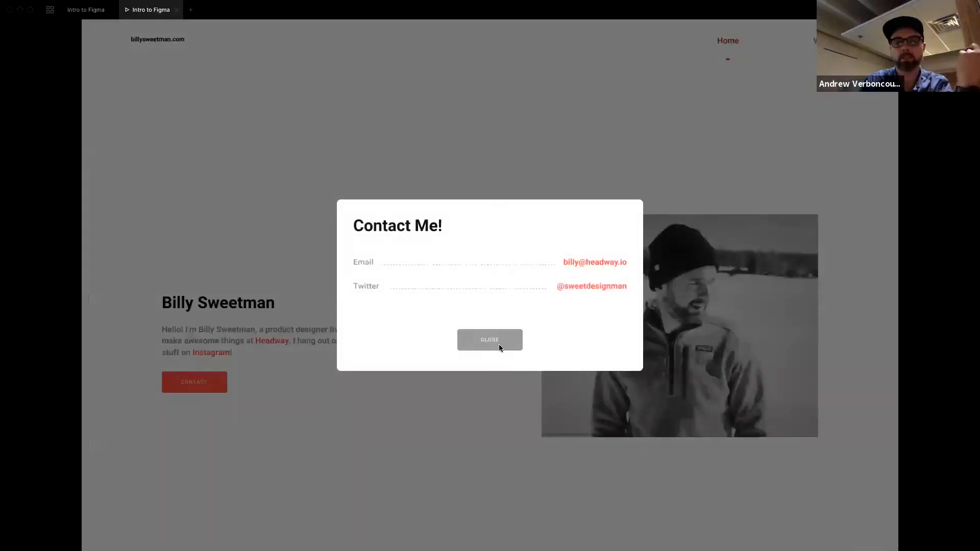
Return to the editor and try the Ease In easing on the Contact Me! overlay's transition before restoring Ease Out.
{"action": "left_click", "coordinate": [77, 9]}
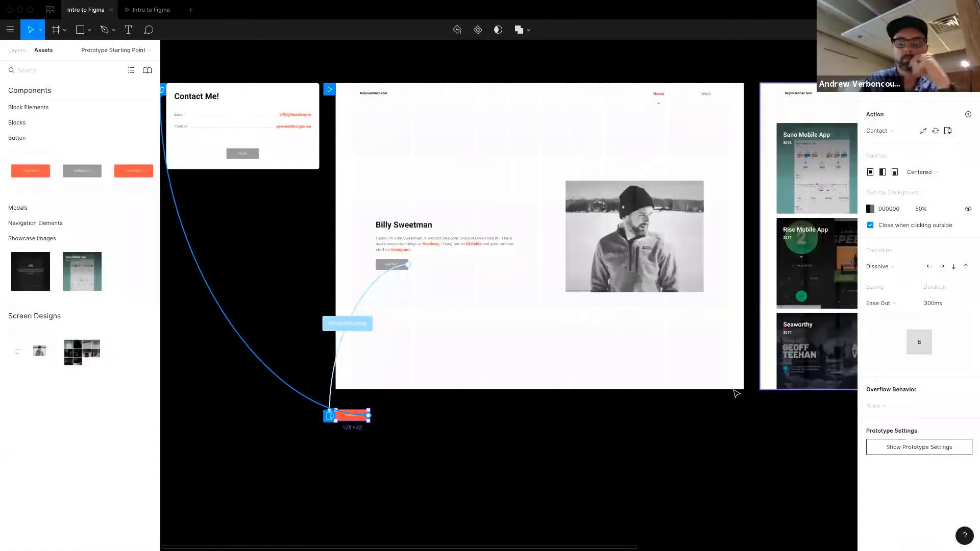
{"action": "left_click", "coordinate": [898, 306]}
{"action": "left_click", "coordinate": [901, 306]}
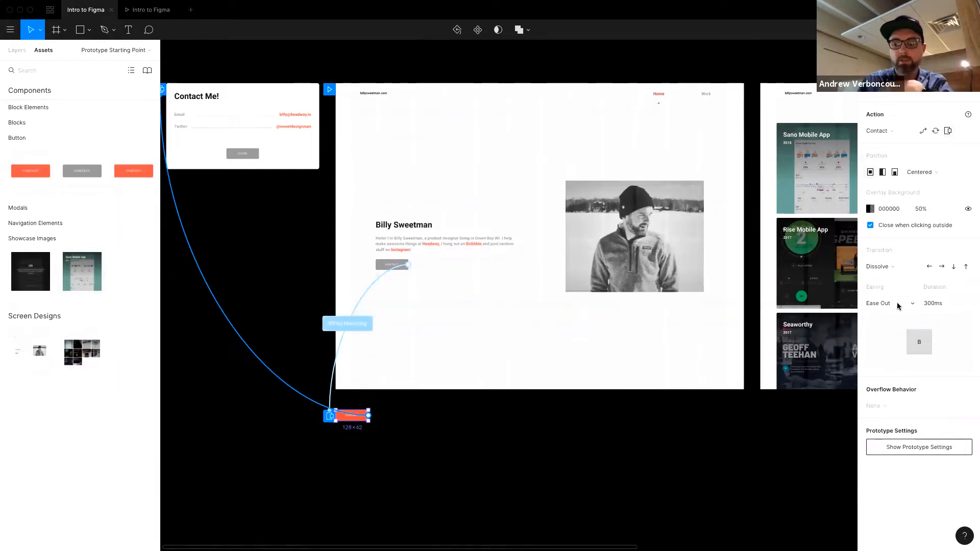
{"action": "left_click", "coordinate": [898, 307]}
{"action": "left_click", "coordinate": [902, 297]}
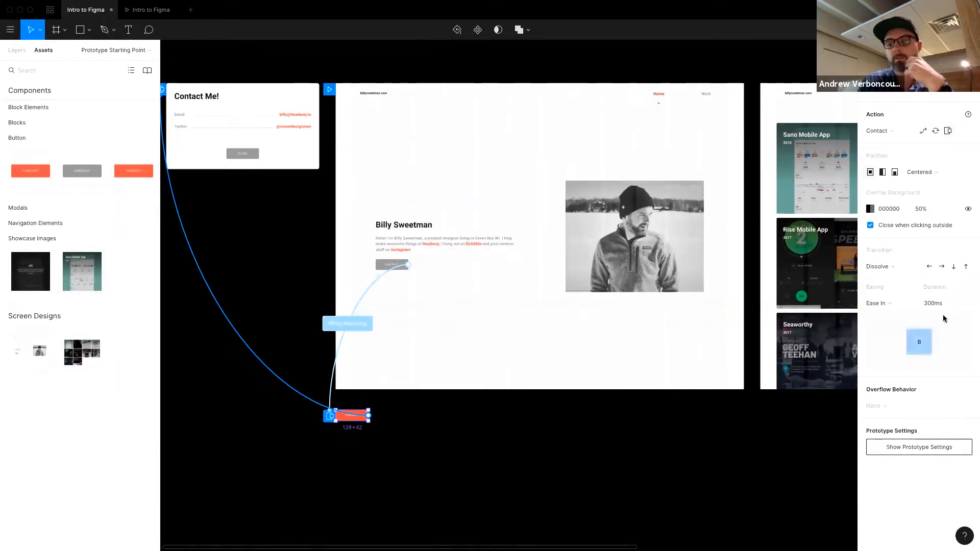
{"action": "left_click", "coordinate": [897, 305]}
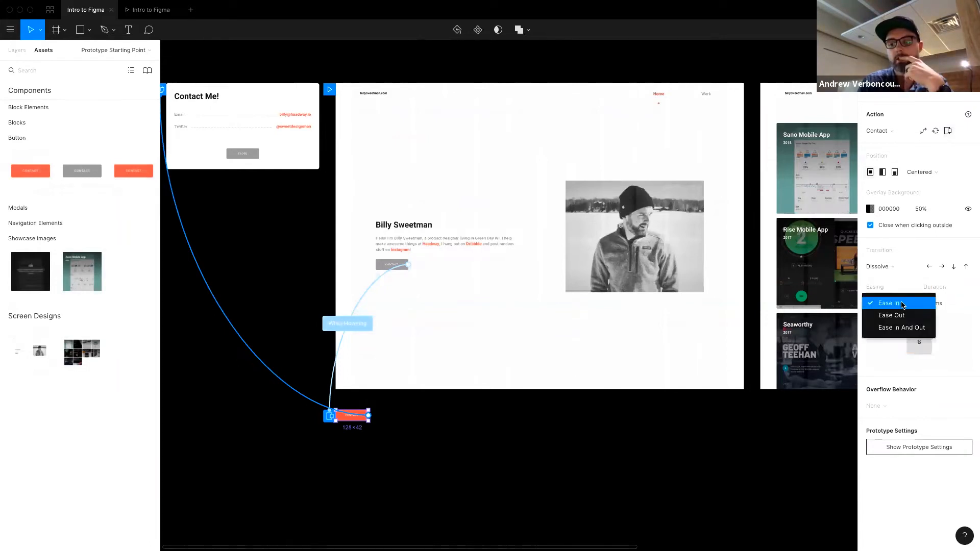
{"action": "left_click", "coordinate": [901, 316]}
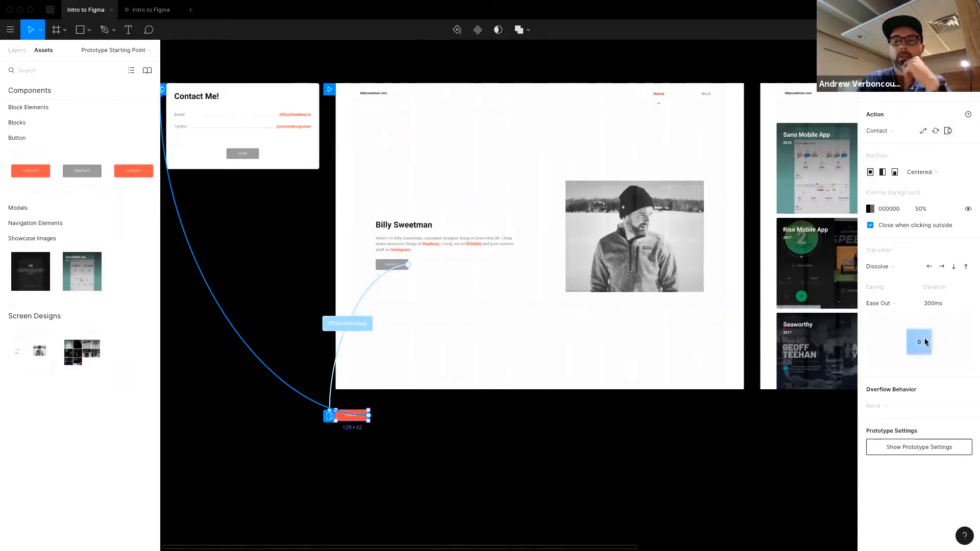
Set the Contact Me! overlay's transition to a leftward Move In with a duration of 1000 ms.
{"action": "left_click", "coordinate": [929, 266]}
{"action": "left_click", "coordinate": [969, 305]}
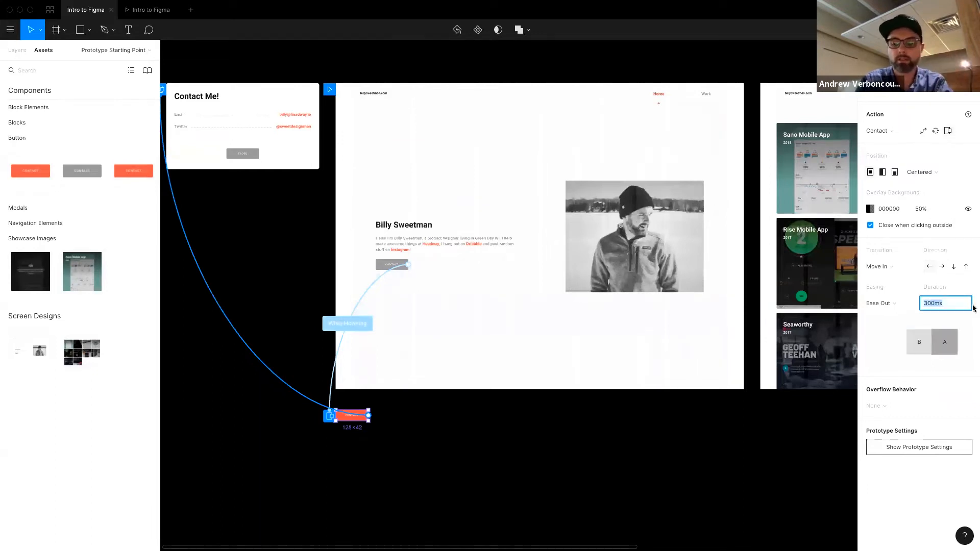
{"action": "type", "text": "1000ms"}
{"action": "key", "text": "Return"}
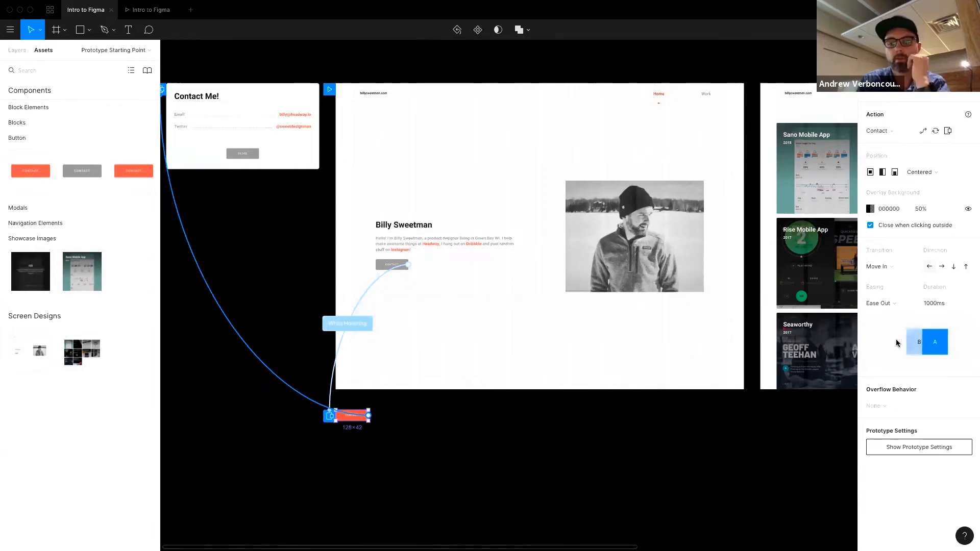
Test the Move In transition in the presentation by opening the Contact Me! modal twice and closing it by clicking outside.
{"action": "left_click", "coordinate": [149, 10]}
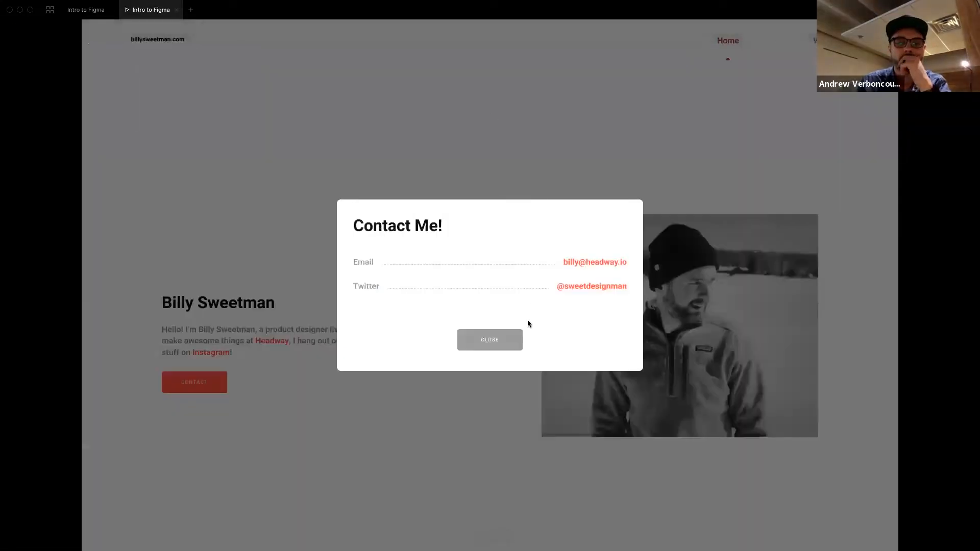
{"action": "left_click", "coordinate": [389, 376]}
{"action": "left_click", "coordinate": [196, 388]}
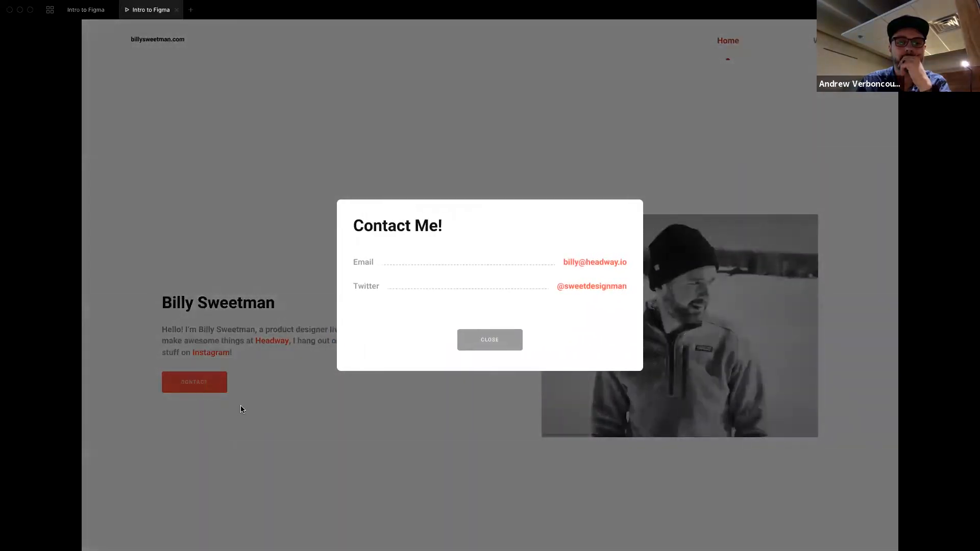
{"action": "left_click", "coordinate": [345, 420]}
{"action": "left_click", "coordinate": [195, 389]}
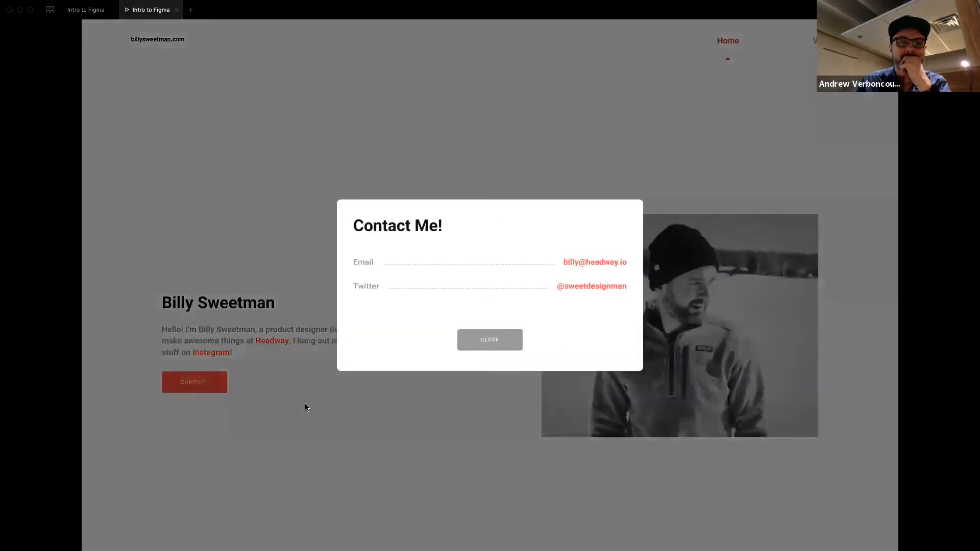
{"action": "left_click", "coordinate": [304, 405]}
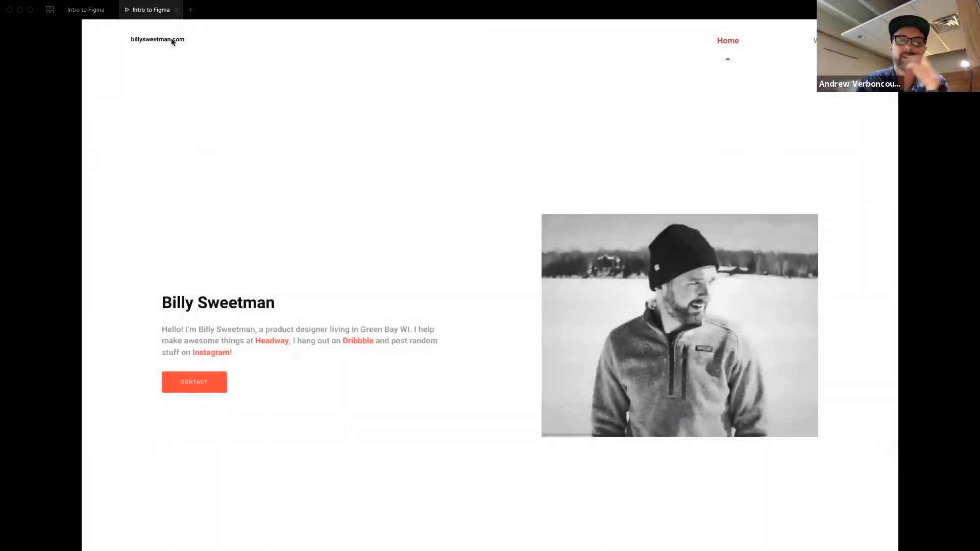
Duplicate the orange Contact button in the editor and place the copy just below the Contact Me! modal, aligned with its left edge.
{"action": "left_click", "coordinate": [86, 10]}
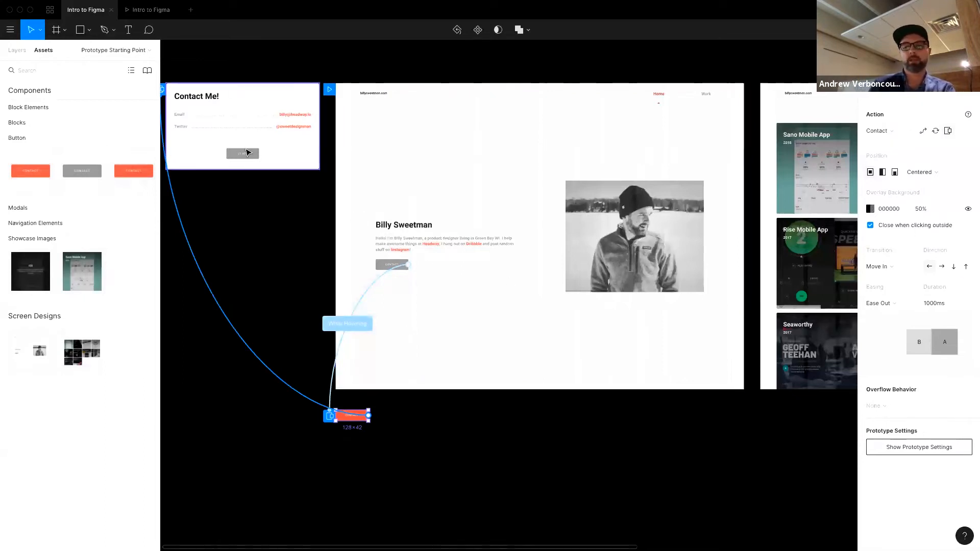
{"action": "scroll", "coordinate": [367, 316], "scroll_direction": "up", "scroll_amount": 1}
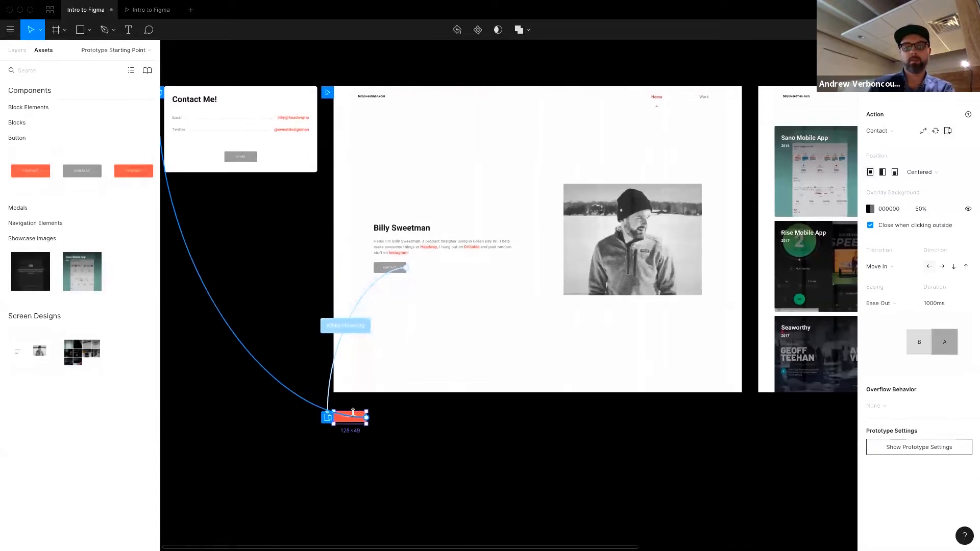
{"action": "left_click", "coordinate": [412, 409]}
{"action": "scroll", "coordinate": [411, 409], "scroll_direction": "left", "scroll_amount": 1}
{"action": "left_click", "coordinate": [350, 419]}
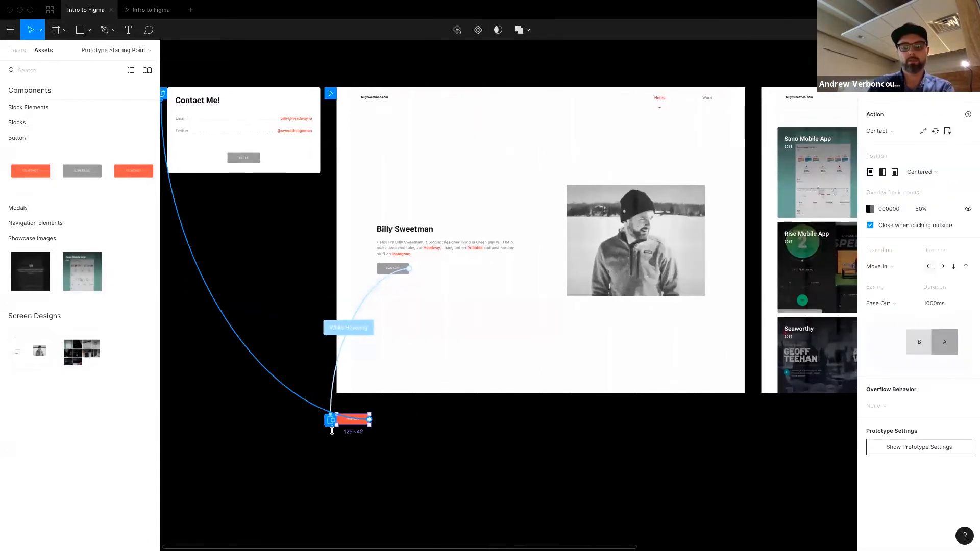
{"action": "left_click", "coordinate": [874, 50]}
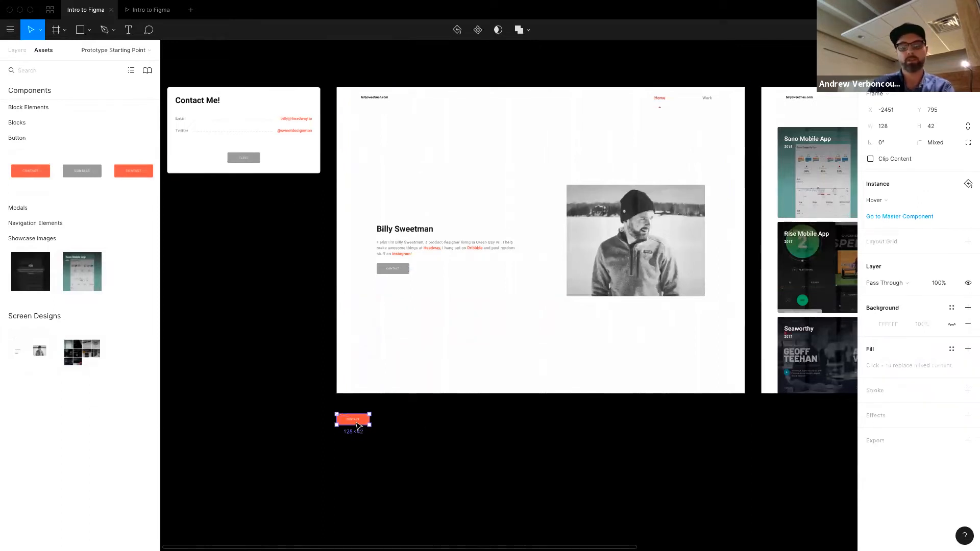
{"action": "key", "text": "super+d"}
{"action": "left_click_drag", "start_coordinate": [358, 426], "coordinate": [185, 186]}
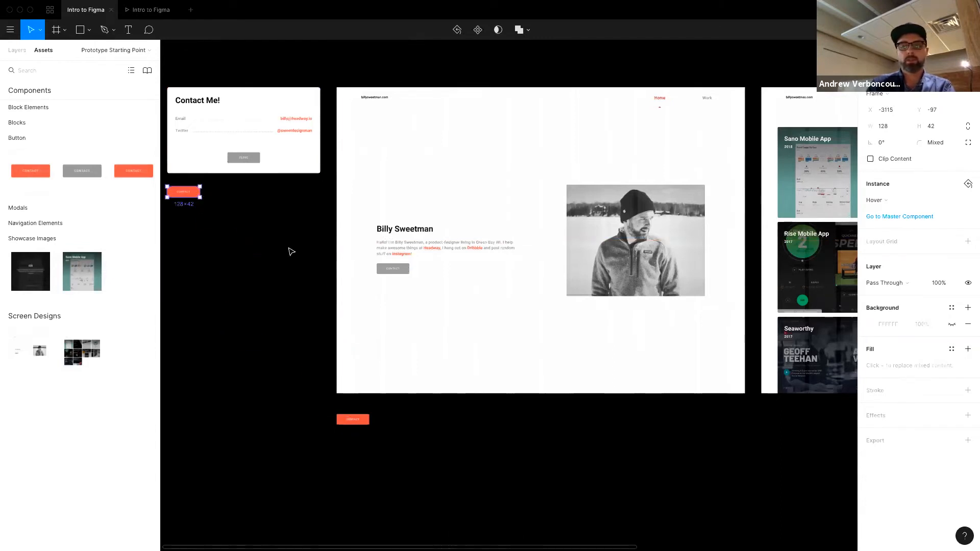
Remove the copied overlay connection to the Contact Me! modal from the duplicated orange button.
{"action": "left_click", "coordinate": [905, 50]}
{"action": "scroll", "coordinate": [248, 225], "scroll_direction": "left", "scroll_amount": 1}
{"action": "scroll", "coordinate": [248, 225], "scroll_direction": "up", "scroll_amount": 3}
{"action": "scroll", "coordinate": [249, 225], "scroll_direction": "left", "scroll_amount": 2}
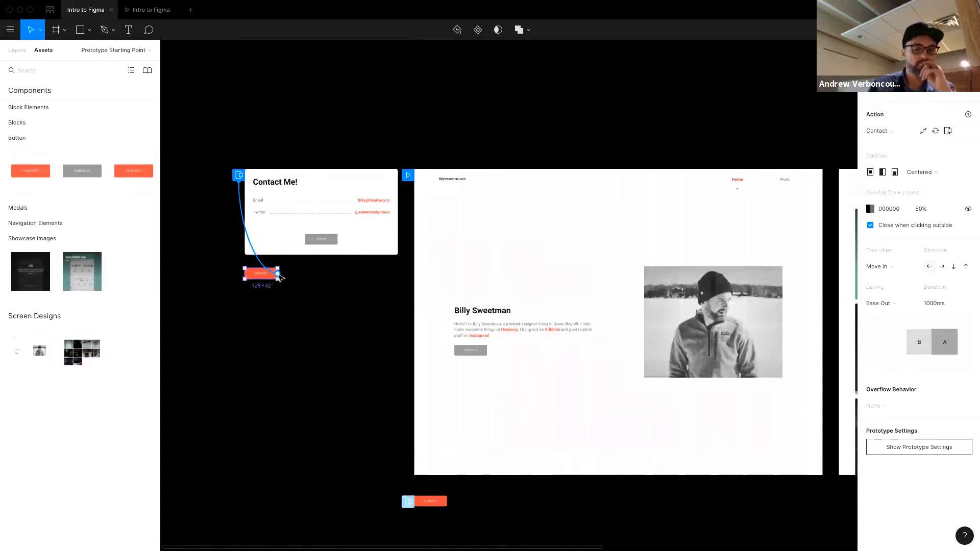
{"action": "left_click_drag", "start_coordinate": [278, 275], "coordinate": [332, 373]}
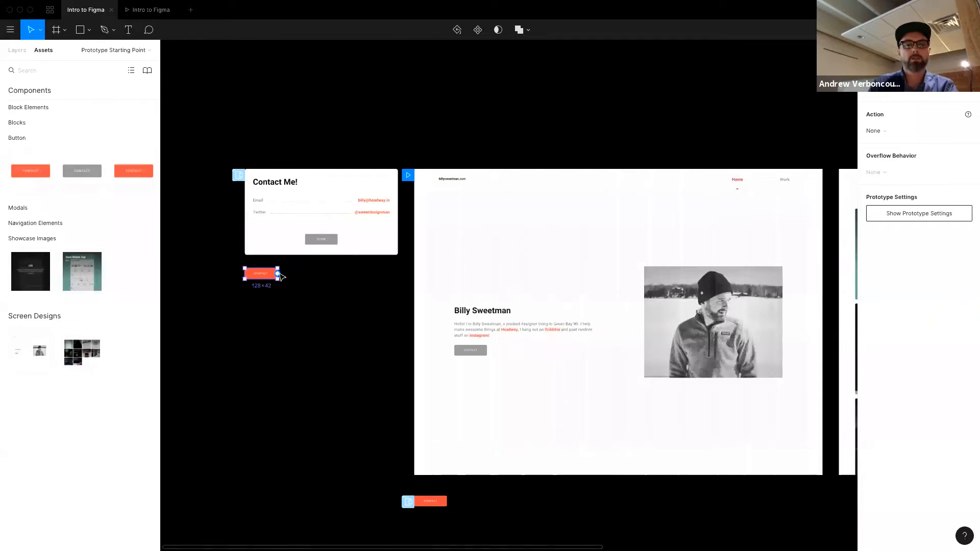
Link the gray Close button in the Contact Me! modal to the duplicated orange button as an Open Overlay with Manual position.
{"action": "left_click", "coordinate": [326, 242]}
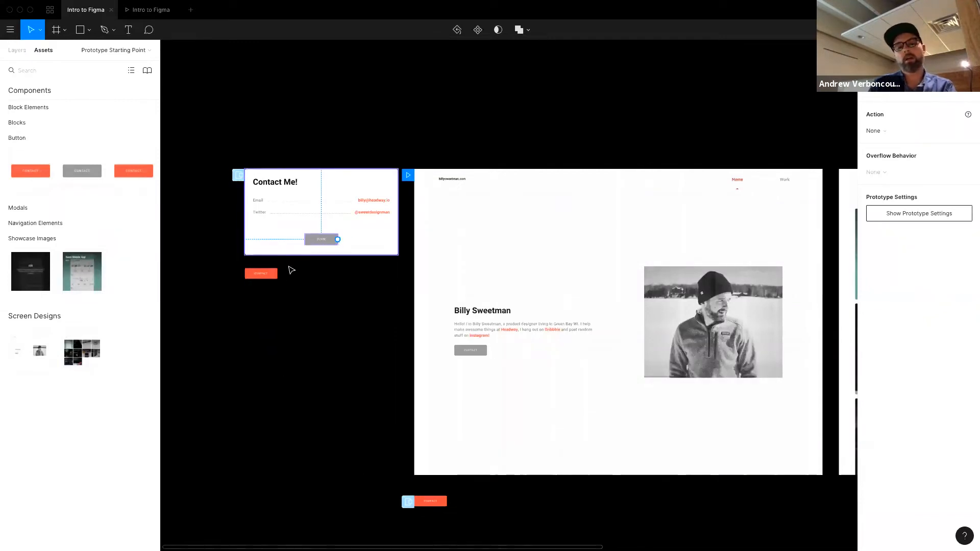
{"action": "left_click_drag", "start_coordinate": [337, 239], "coordinate": [266, 281]}
{"action": "left_click", "coordinate": [947, 132]}
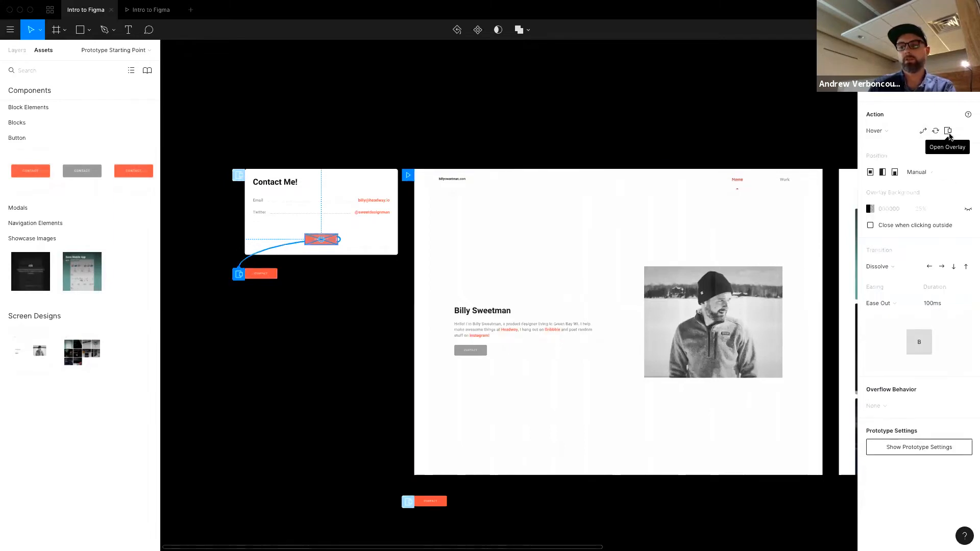
{"action": "left_click", "coordinate": [924, 173]}
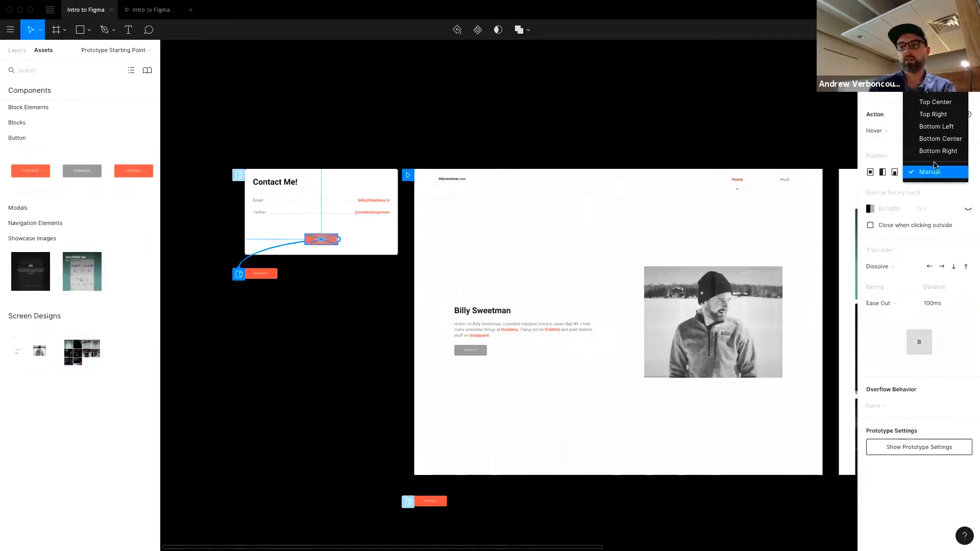
{"action": "left_click", "coordinate": [931, 173]}
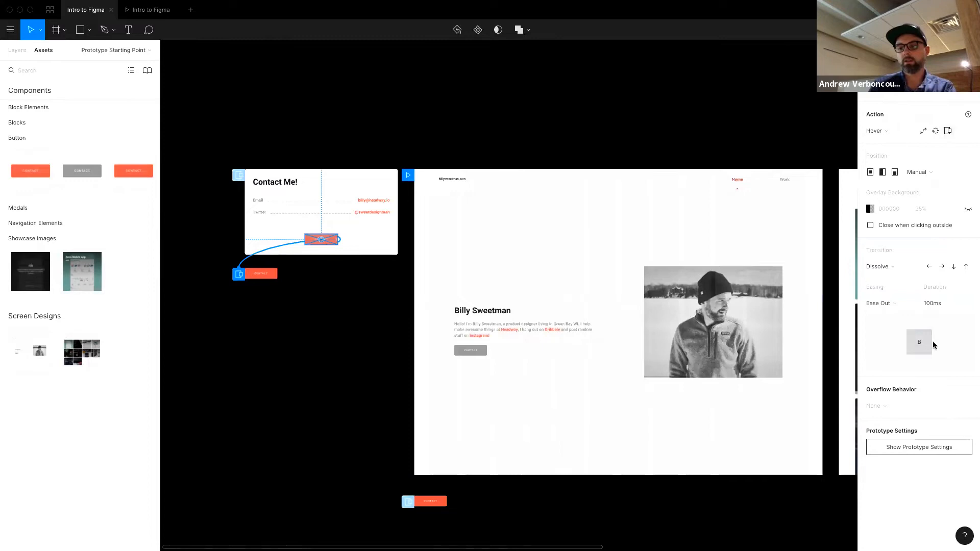
{"action": "left_click", "coordinate": [406, 114]}
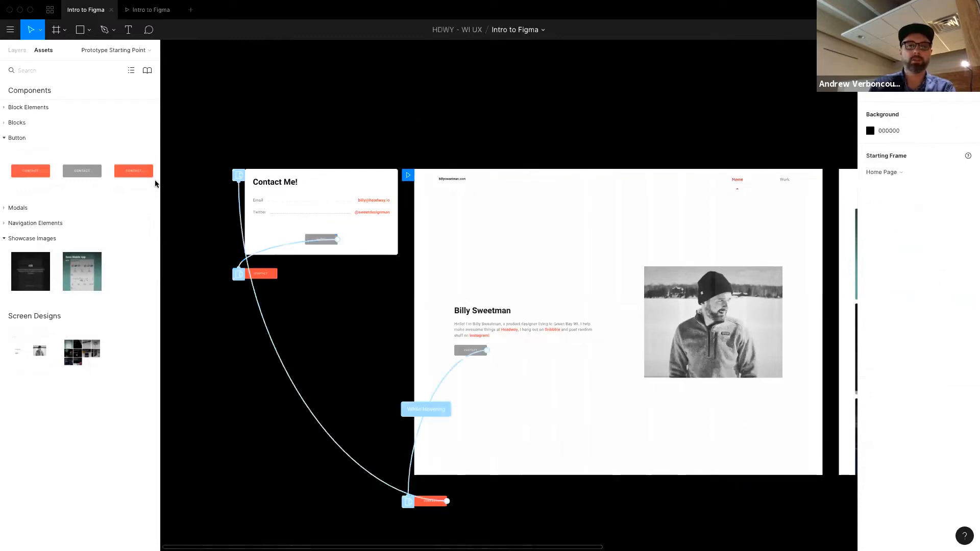
Test the modal's Close button overlay in the presentation and close the presentation.
{"action": "left_click", "coordinate": [151, 10]}
{"action": "left_click", "coordinate": [200, 388]}
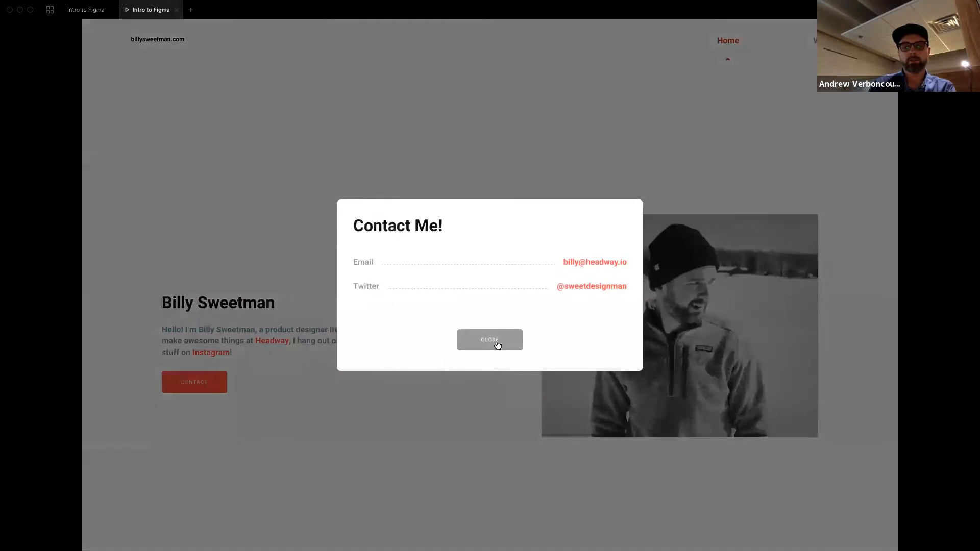
{"action": "left_click", "coordinate": [497, 344]}
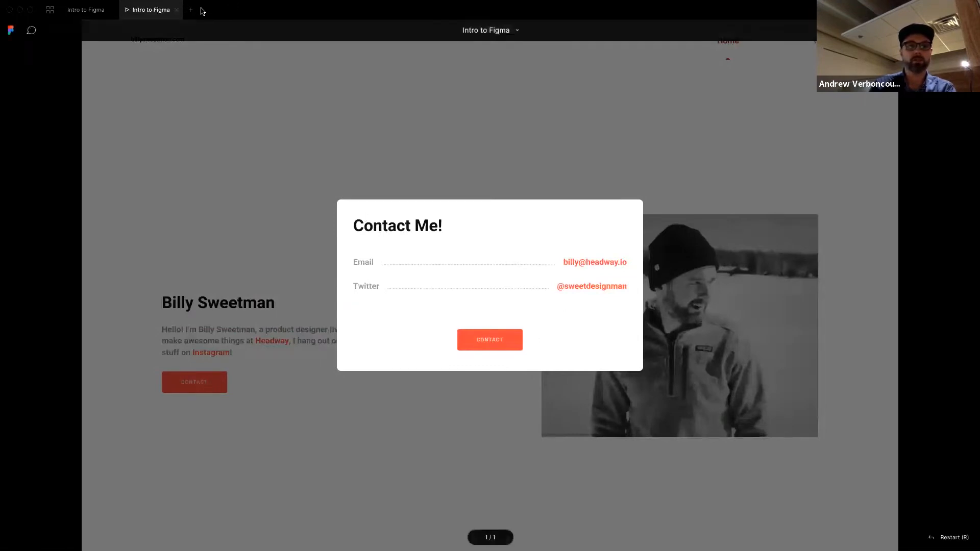
{"action": "left_click", "coordinate": [176, 9]}
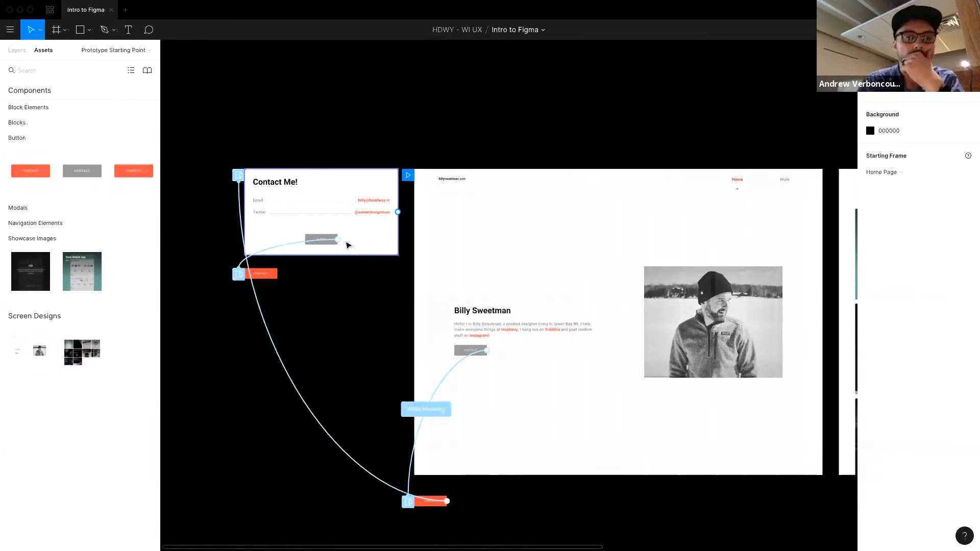
Change the label of the orange button below the Contact Me! modal to CLOSE.
{"action": "left_click", "coordinate": [265, 277]}
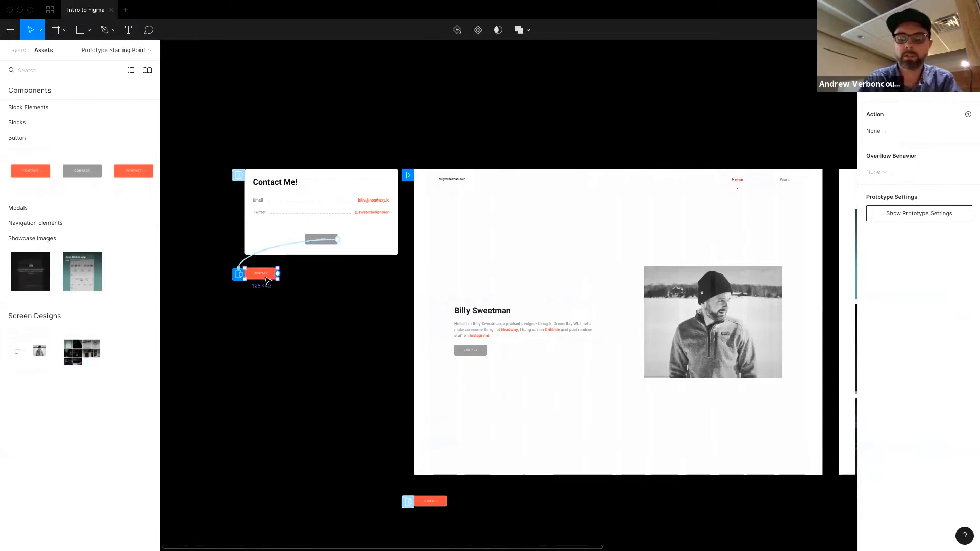
{"action": "scroll", "coordinate": [266, 280], "scroll_direction": "up", "scroll_amount": 5}
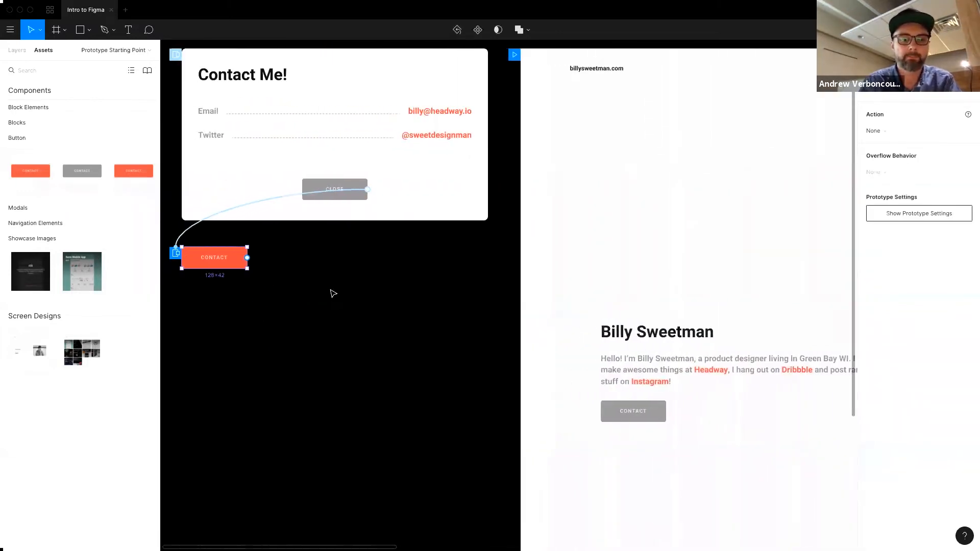
{"action": "double_click", "coordinate": [291, 257]}
{"action": "type", "text": "CLOSE"}
{"action": "left_click", "coordinate": [327, 297]}
{"action": "left_click", "coordinate": [326, 298]}
Link the orange CLOSE button to the Home Page frame with a Navigate action.
{"action": "left_click", "coordinate": [325, 265]}
{"action": "scroll", "coordinate": [325, 283], "scroll_direction": "up", "scroll_amount": 2}
{"action": "left_click_drag", "start_coordinate": [300, 318], "coordinate": [587, 333]}
{"action": "key", "text": "minus"}
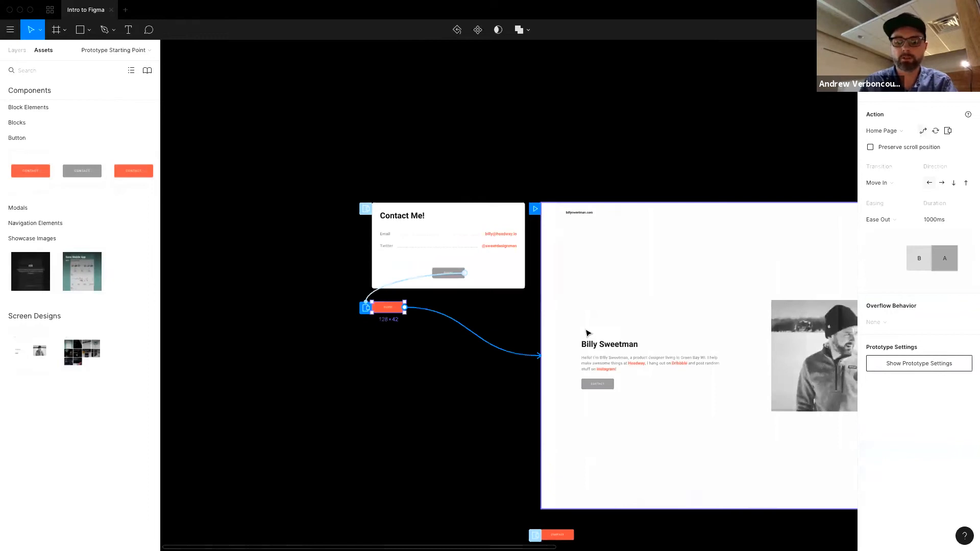
{"action": "scroll", "coordinate": [656, 332], "scroll_direction": "right", "scroll_amount": 5}
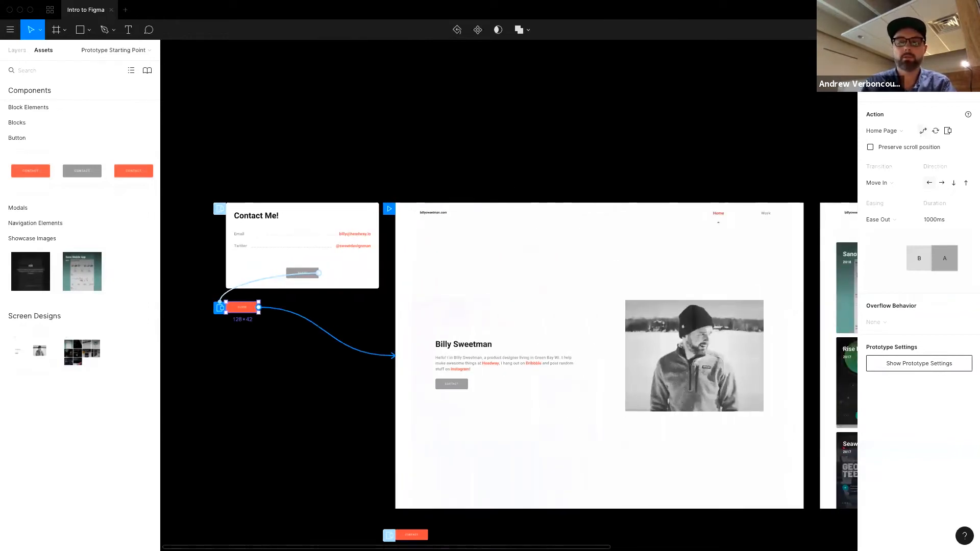
Present the prototype and test opening the Contact Me! modal and returning home with its Close button.
{"action": "left_click", "coordinate": [933, 29]}
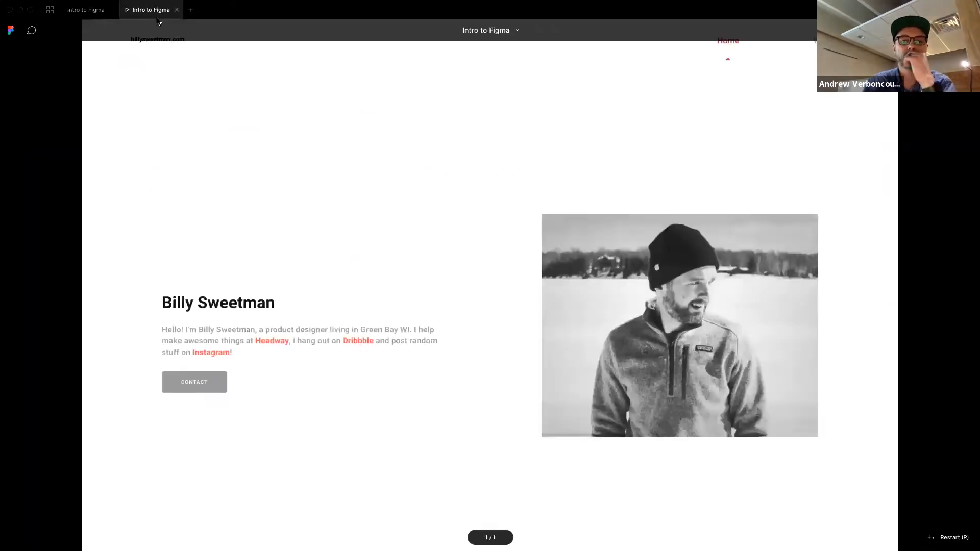
{"action": "left_click", "coordinate": [203, 380]}
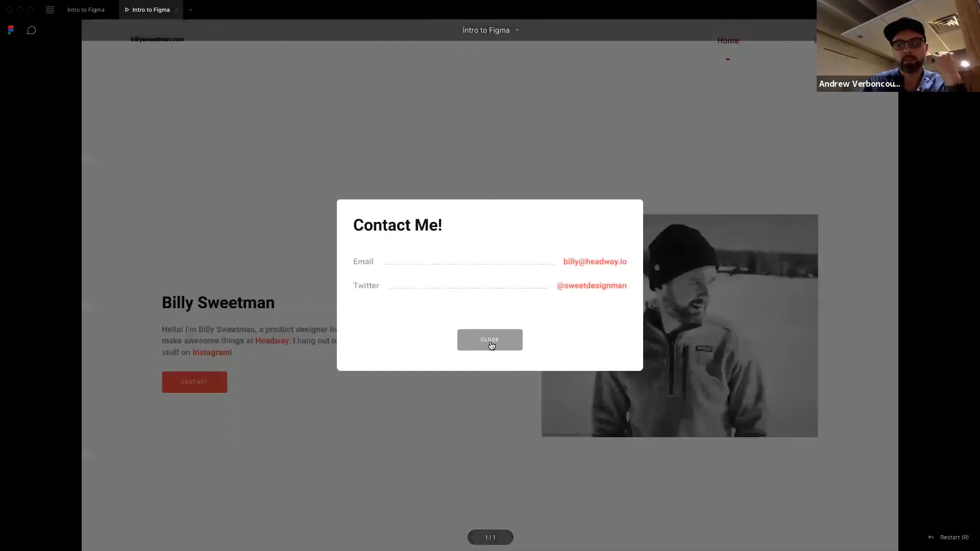
{"action": "left_click", "coordinate": [491, 345]}
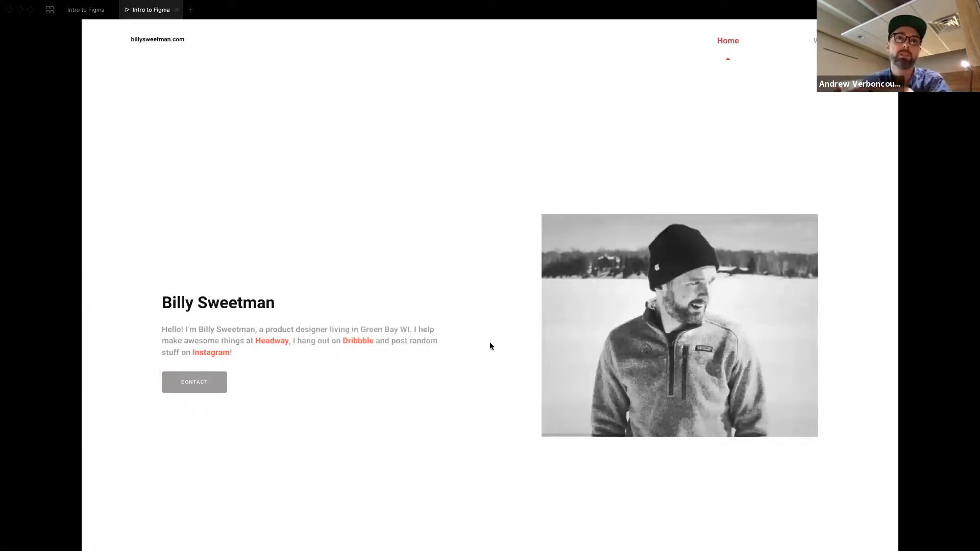
Set the Move In duration of the orange CONTACT button's link to the Contact Me! modal to 300ms.
{"action": "left_click", "coordinate": [86, 10]}
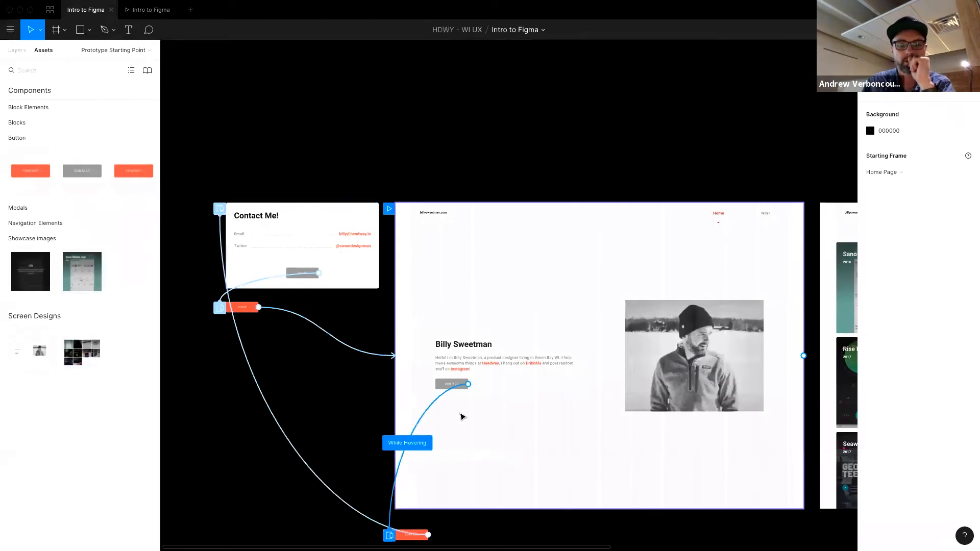
{"action": "left_click", "coordinate": [468, 386]}
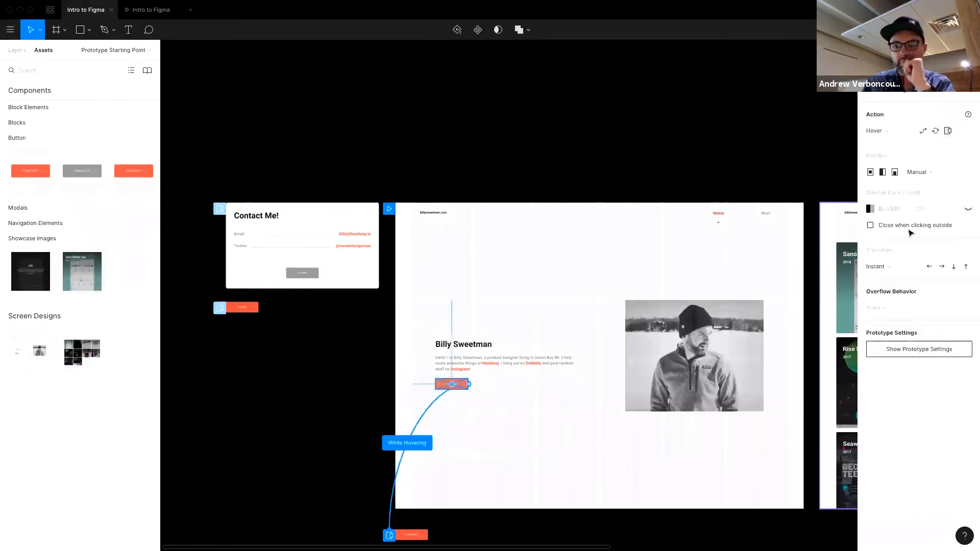
{"action": "scroll", "coordinate": [363, 448], "scroll_direction": "down", "scroll_amount": 5}
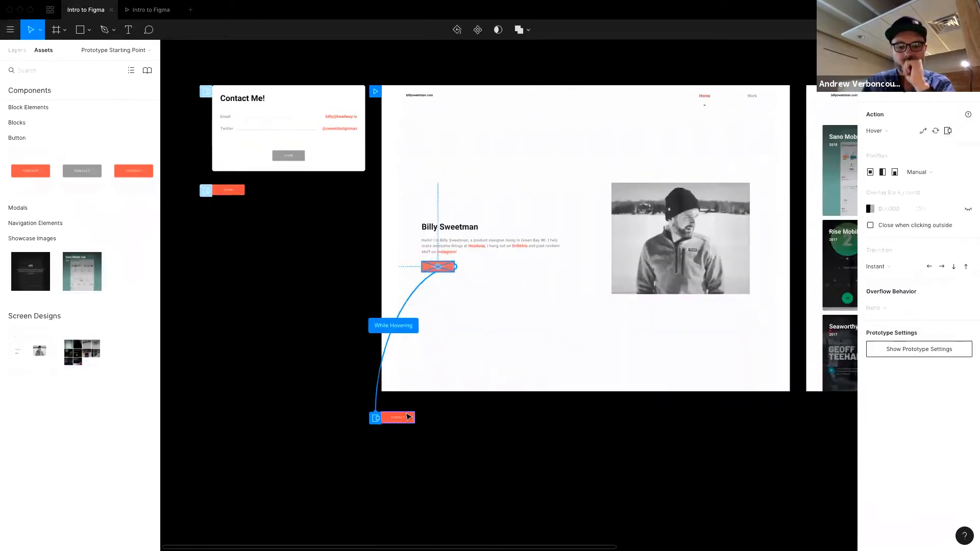
{"action": "left_click", "coordinate": [404, 423]}
{"action": "left_click", "coordinate": [936, 307]}
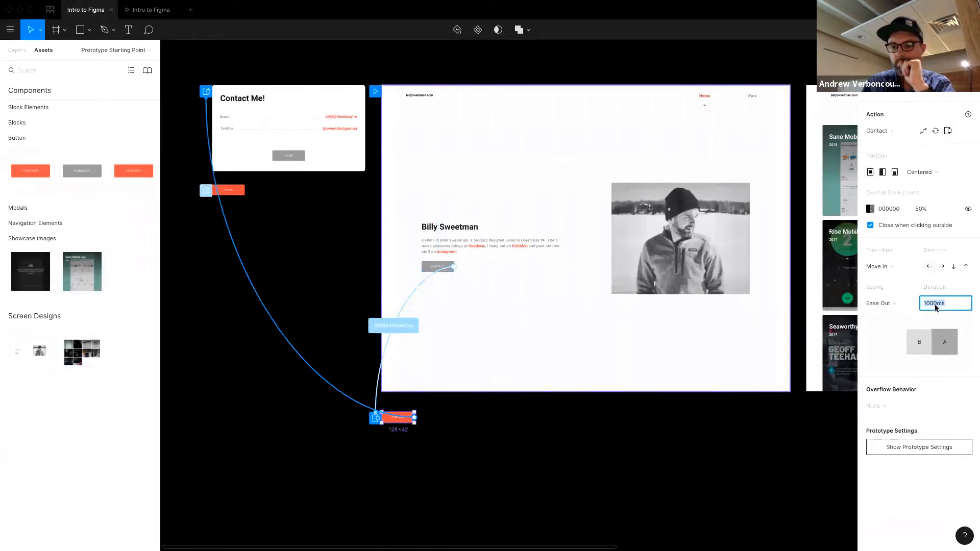
{"action": "type", "text": "300ms"}
{"action": "key", "text": "Return"}
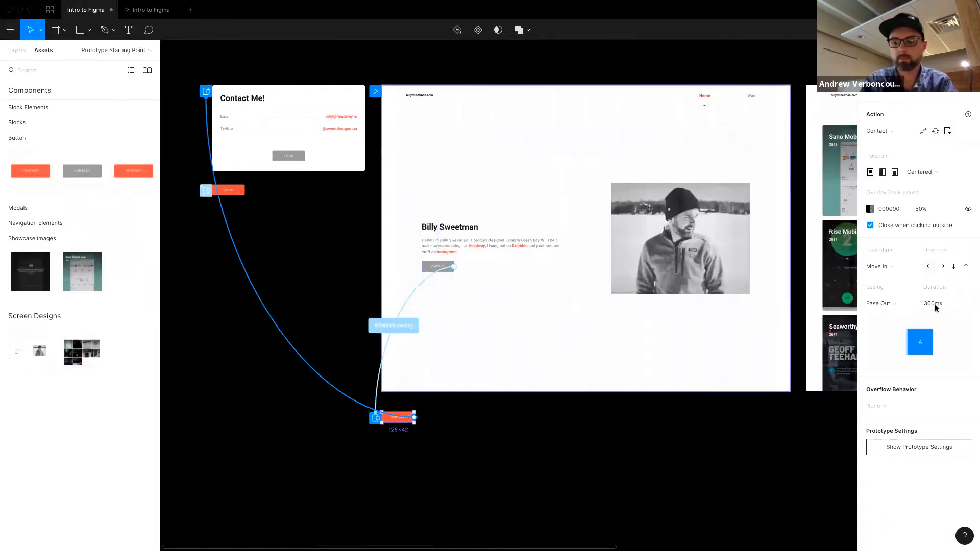
Set the transition duration of the orange CLOSE button's link to the Home Page to 300ms.
{"action": "left_click", "coordinate": [228, 190]}
{"action": "left_click", "coordinate": [944, 220]}
{"action": "type", "text": "300ms"}
{"action": "key", "text": "Return"}
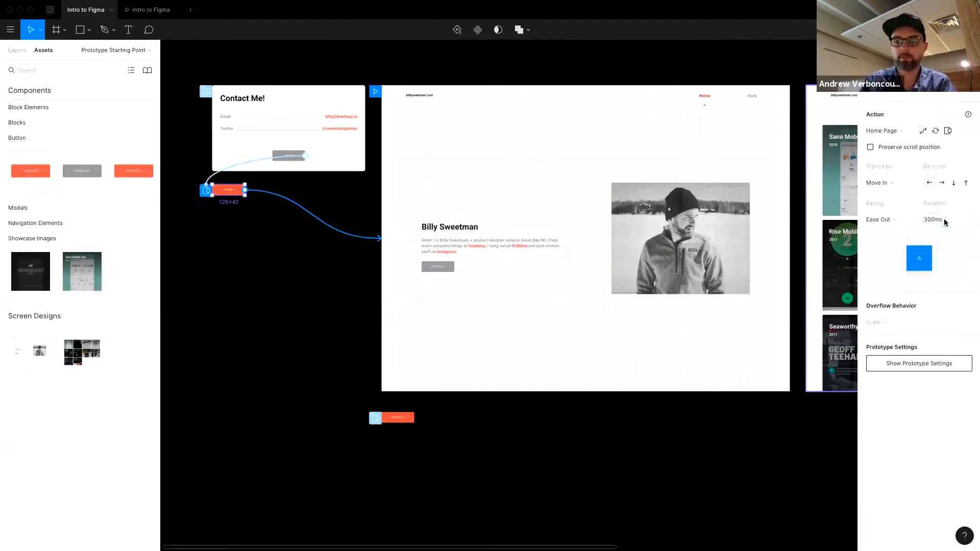
{"action": "left_click", "coordinate": [265, 277]}
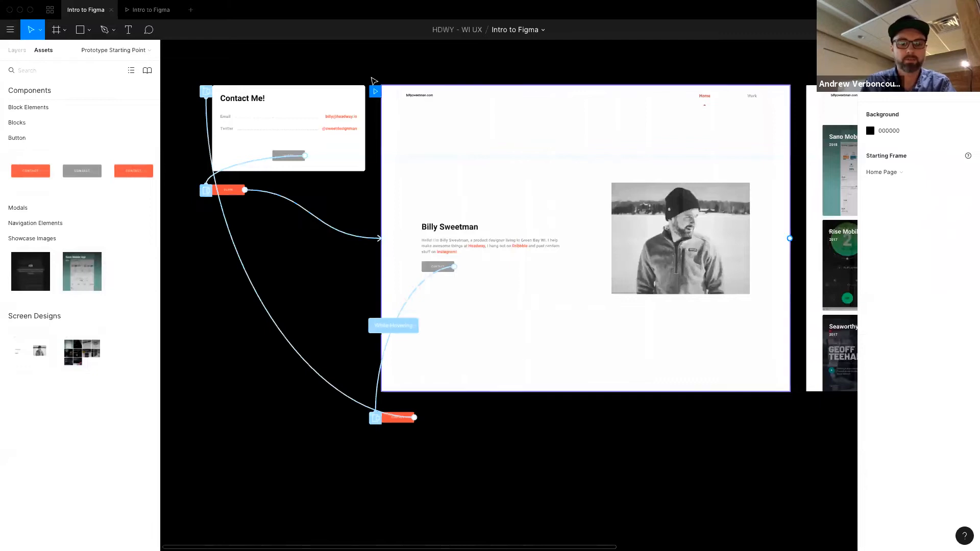
Test opening and closing the Contact Me! modal in the presentation, and return to the design file.
{"action": "left_click", "coordinate": [163, 15]}
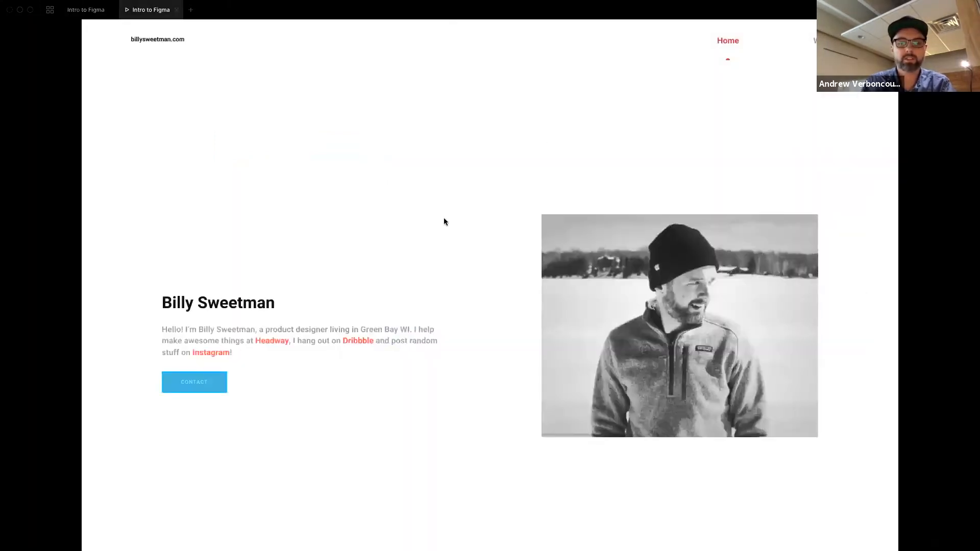
{"action": "left_click", "coordinate": [201, 375]}
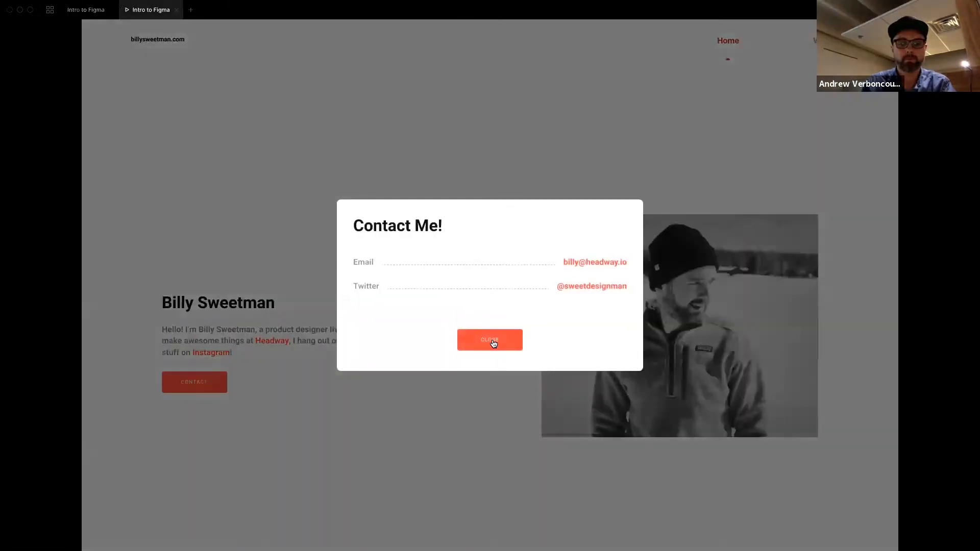
{"action": "left_click", "coordinate": [492, 340]}
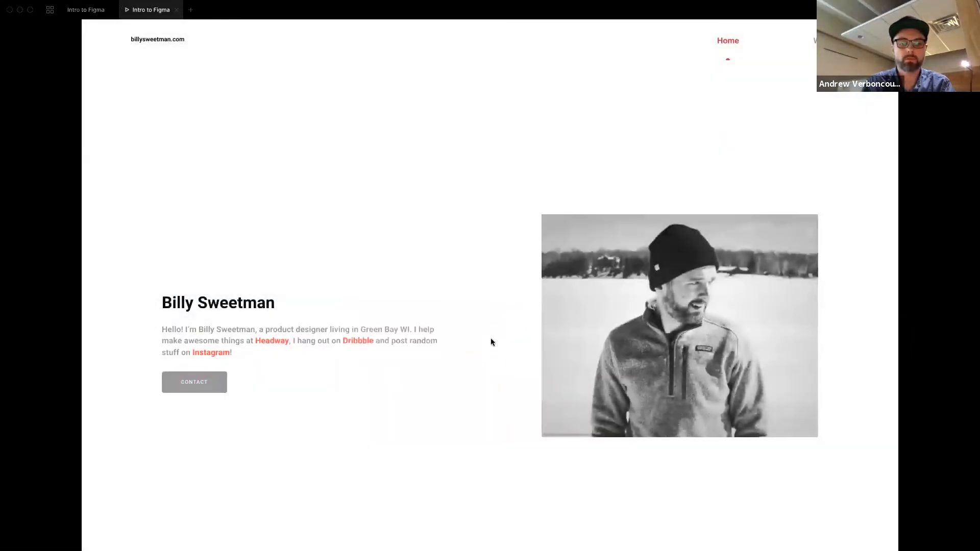
{"action": "left_click", "coordinate": [79, 12]}
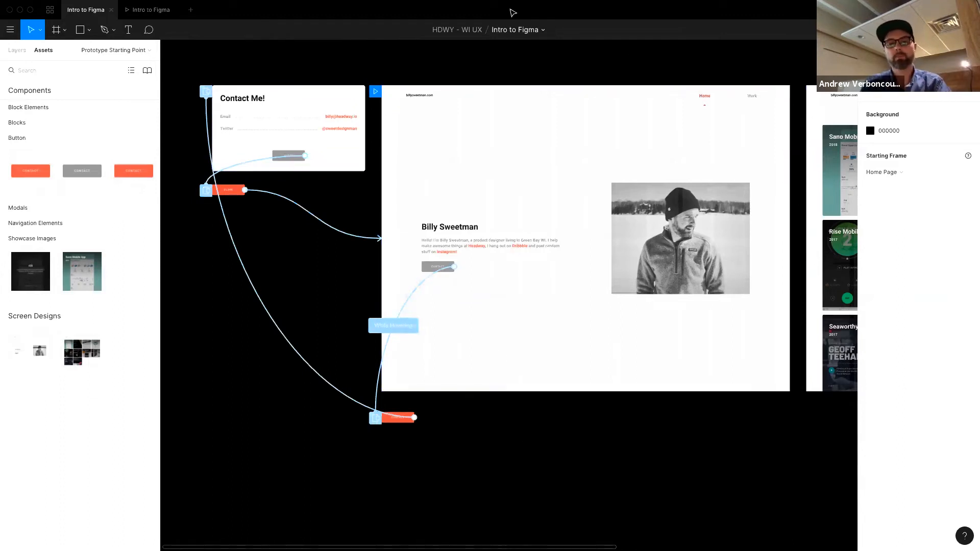
Examine the prototype connections between the Home Page frame, the Contact Me! modal and the orange hover buttons.
{"action": "left_click", "coordinate": [441, 145]}
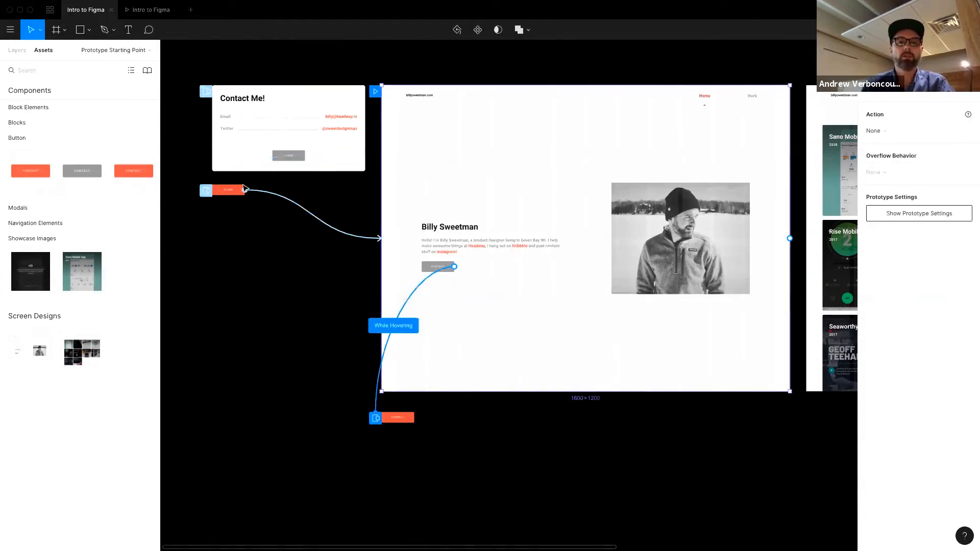
{"action": "left_click", "coordinate": [268, 154]}
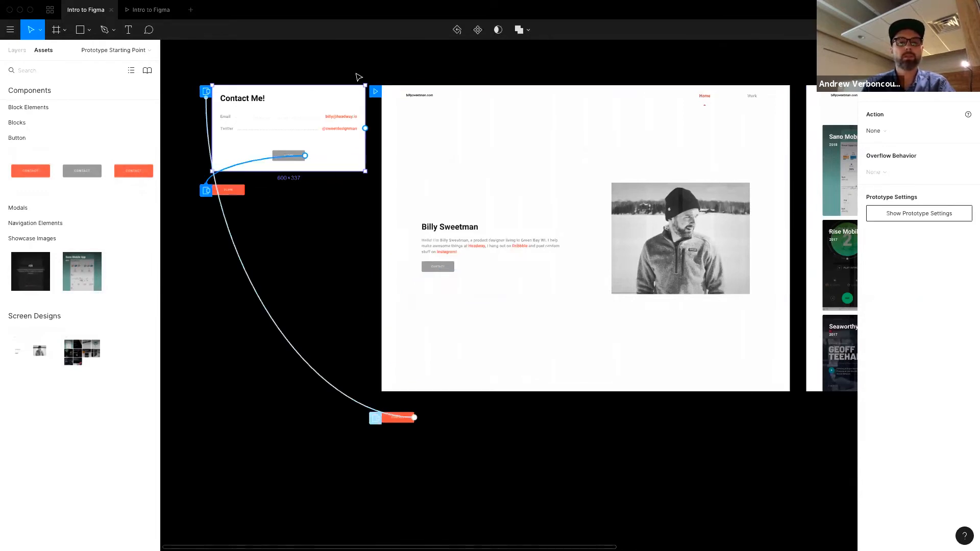
{"action": "left_click", "coordinate": [357, 78]}
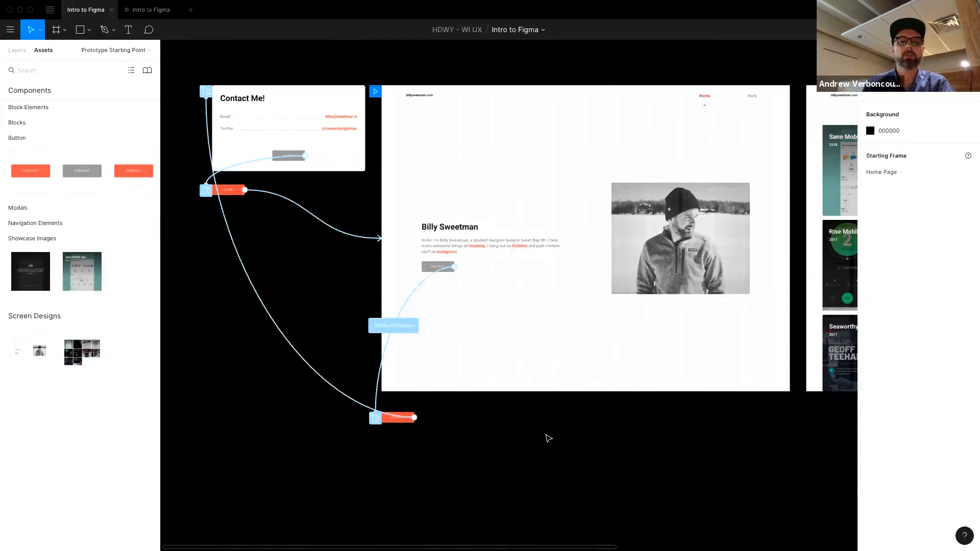
{"action": "scroll", "coordinate": [550, 437], "scroll_direction": "right", "scroll_amount": 3}
{"action": "scroll", "coordinate": [550, 437], "scroll_direction": "left", "scroll_amount": 4}
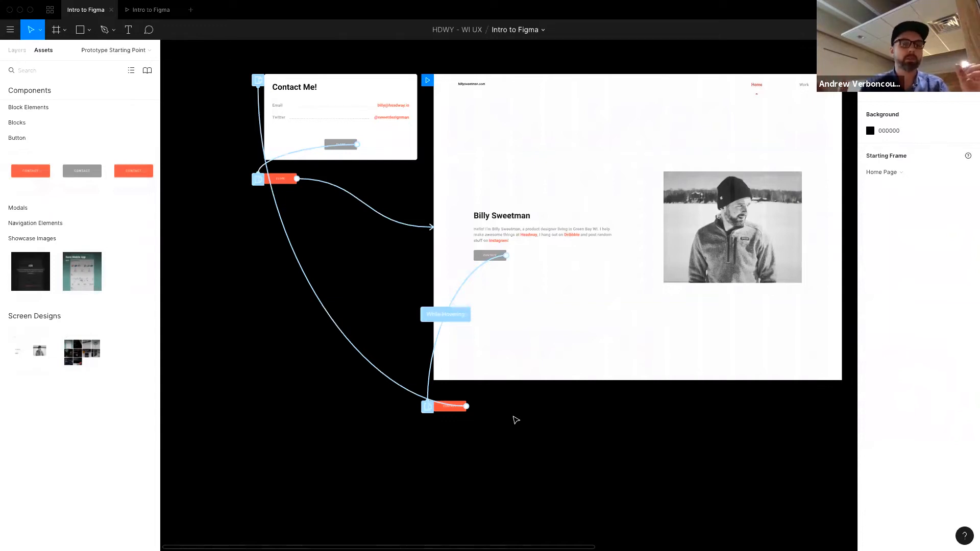
{"action": "left_click", "coordinate": [580, 226]}
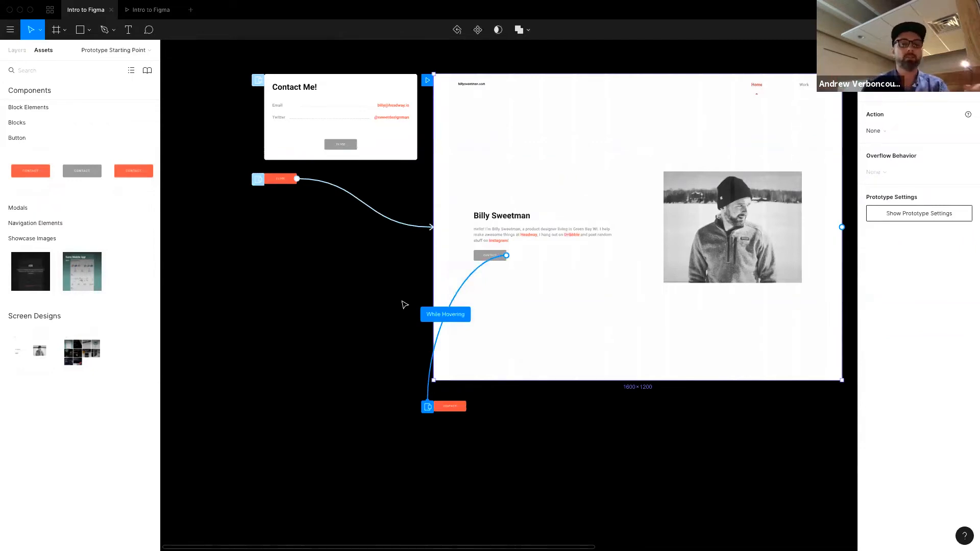
{"action": "scroll", "coordinate": [405, 304], "scroll_direction": "left", "scroll_amount": 5}
{"action": "scroll", "coordinate": [631, 291], "scroll_direction": "right", "scroll_amount": 4}
{"action": "scroll", "coordinate": [499, 287], "scroll_direction": "up", "scroll_amount": 1}
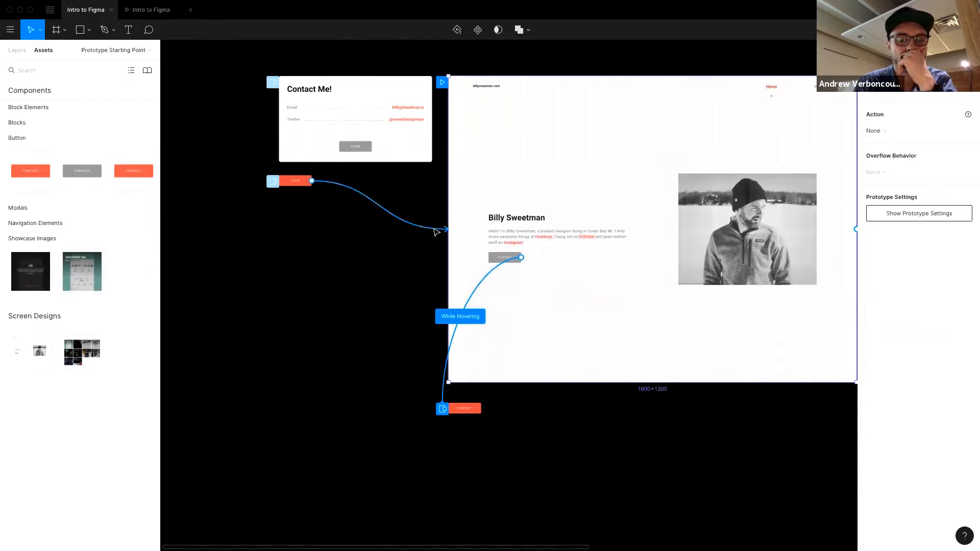
{"action": "scroll", "coordinate": [449, 235], "scroll_direction": "down", "scroll_amount": 1}
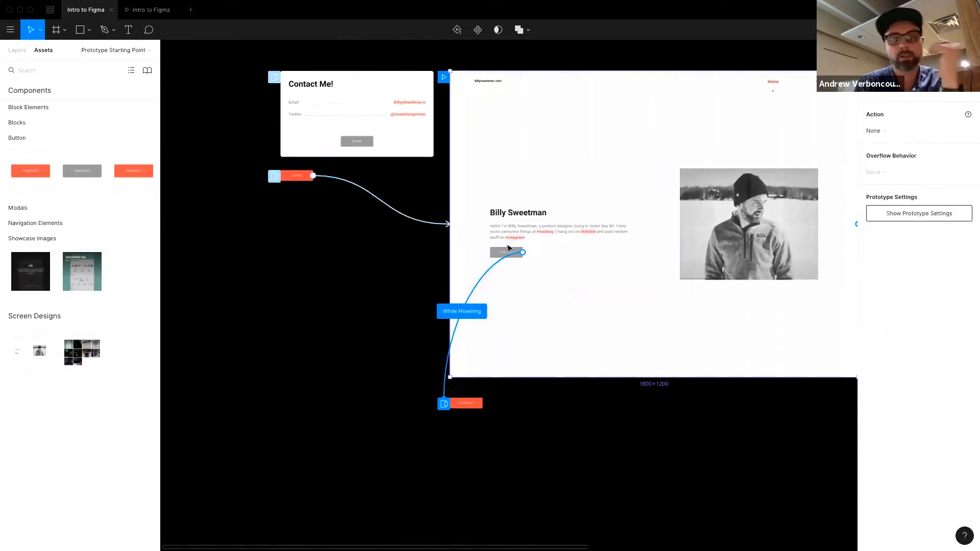
{"action": "scroll", "coordinate": [543, 247], "scroll_direction": "down", "scroll_amount": 1}
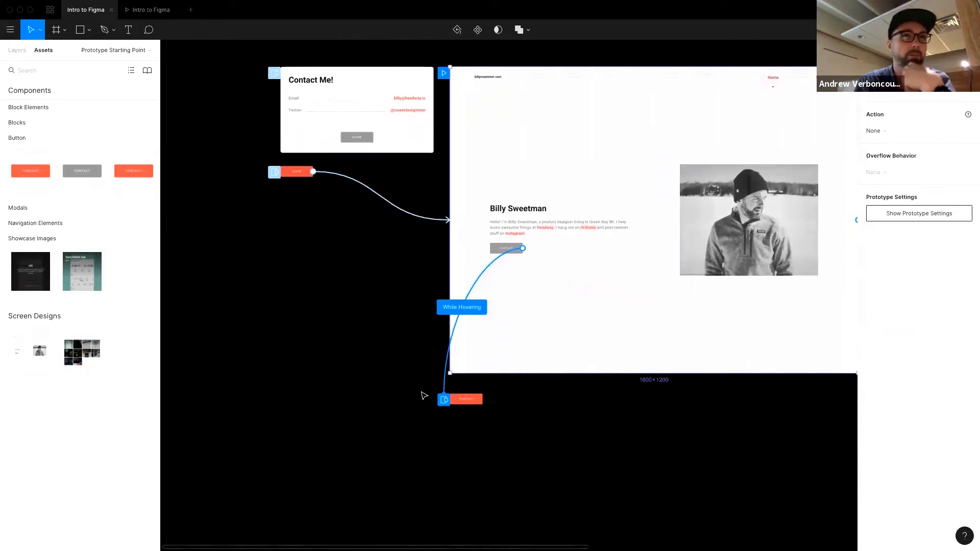
{"action": "scroll", "coordinate": [594, 331], "scroll_direction": "right", "scroll_amount": 5}
{"action": "scroll", "coordinate": [594, 330], "scroll_direction": "right", "scroll_amount": 5}
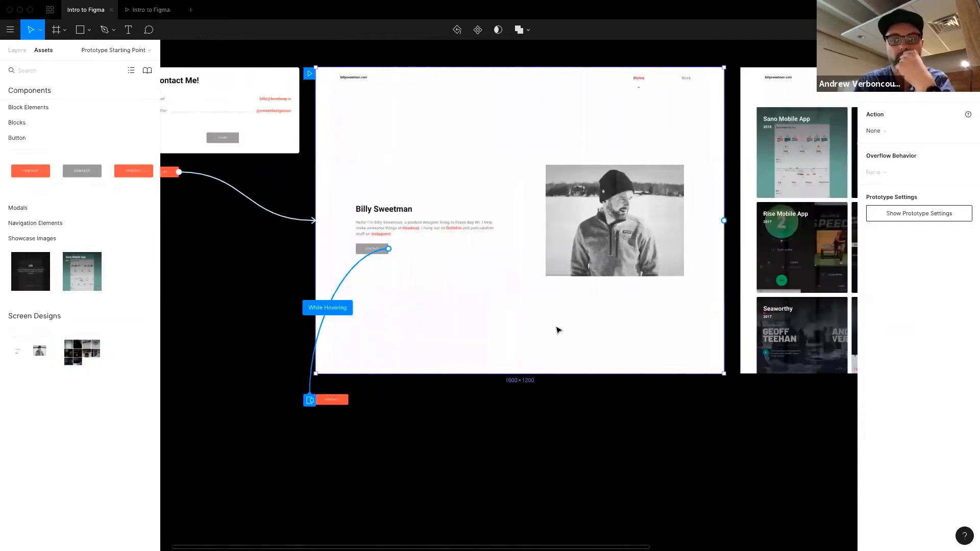
{"action": "scroll", "coordinate": [515, 357], "scroll_direction": "up", "scroll_amount": 4}
{"action": "scroll", "coordinate": [506, 307], "scroll_direction": "right", "scroll_amount": 10}
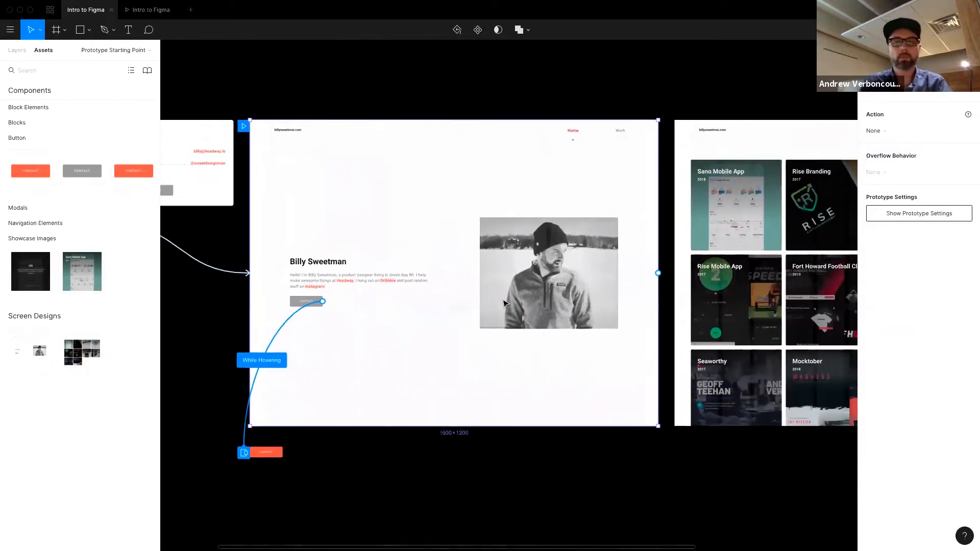
{"action": "scroll", "coordinate": [507, 303], "scroll_direction": "up", "scroll_amount": 5}
{"action": "scroll", "coordinate": [507, 304], "scroll_direction": "left", "scroll_amount": 3}
{"action": "scroll", "coordinate": [511, 296], "scroll_direction": "left", "scroll_amount": 4}
{"action": "scroll", "coordinate": [558, 103], "scroll_direction": "right", "scroll_amount": 3}
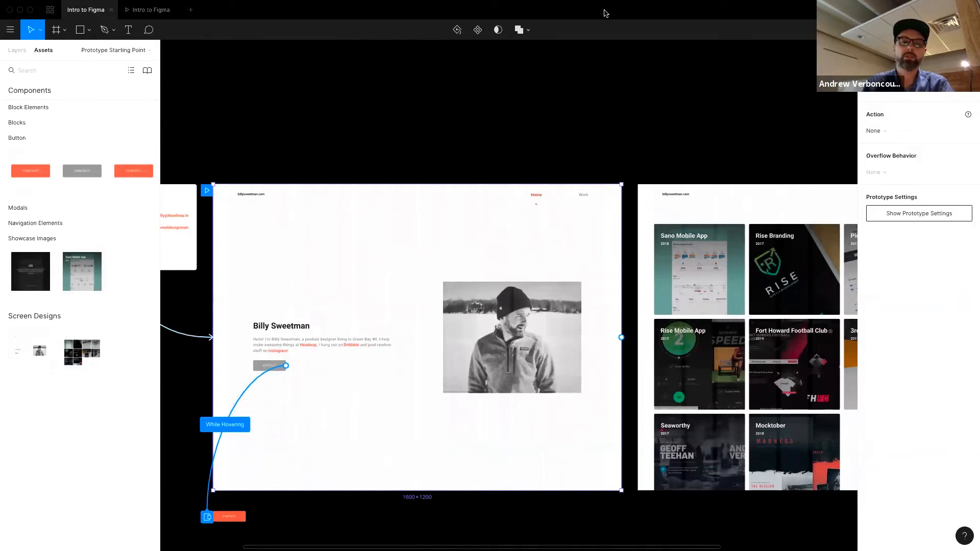
{"action": "scroll", "coordinate": [587, 205], "scroll_direction": "right", "scroll_amount": 8}
{"action": "scroll", "coordinate": [587, 205], "scroll_direction": "up", "scroll_amount": 1}
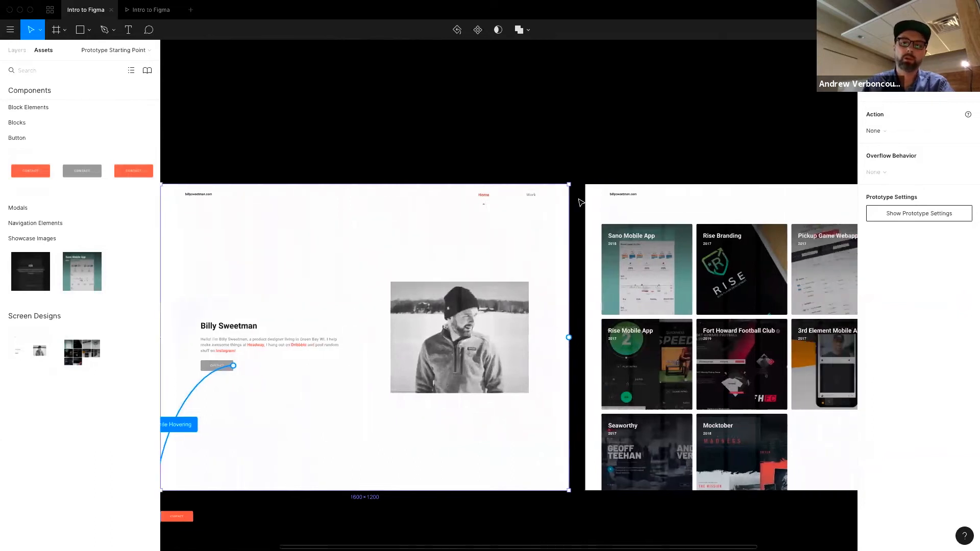
Move the Work page frame farther from the Home Page frame to leave room for another frame between them.
{"action": "scroll", "coordinate": [570, 201], "scroll_direction": "right", "scroll_amount": 5}
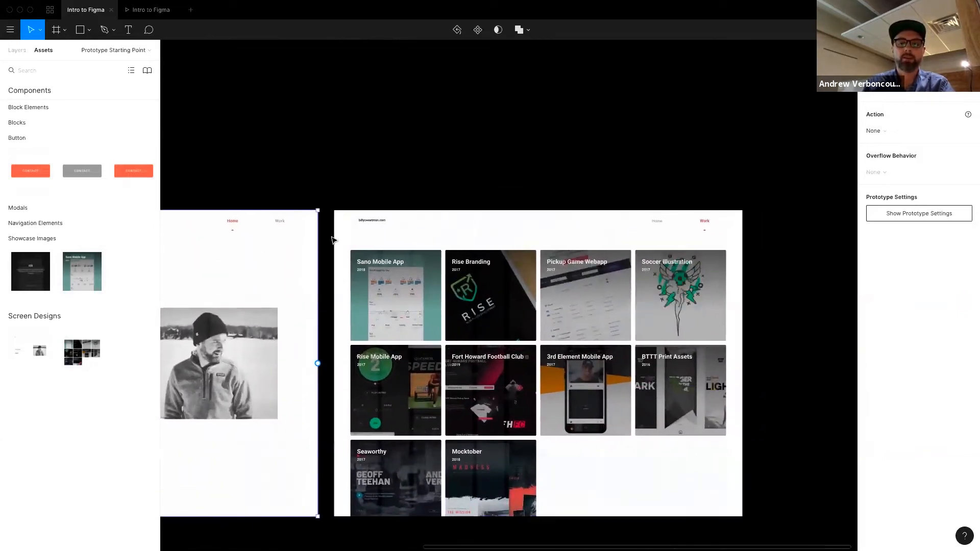
{"action": "scroll", "coordinate": [282, 252], "scroll_direction": "left", "scroll_amount": 4}
{"action": "left_click", "coordinate": [356, 169]}
{"action": "left_click", "coordinate": [316, 247]}
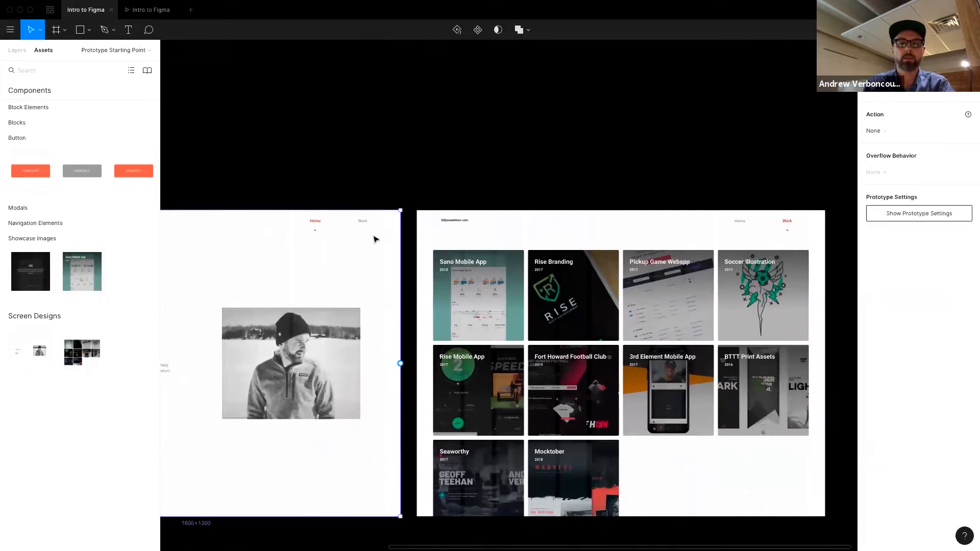
{"action": "scroll", "coordinate": [274, 274], "scroll_direction": "left", "scroll_amount": 3}
{"action": "scroll", "coordinate": [434, 248], "scroll_direction": "right", "scroll_amount": 5}
{"action": "left_click", "coordinate": [518, 239]}
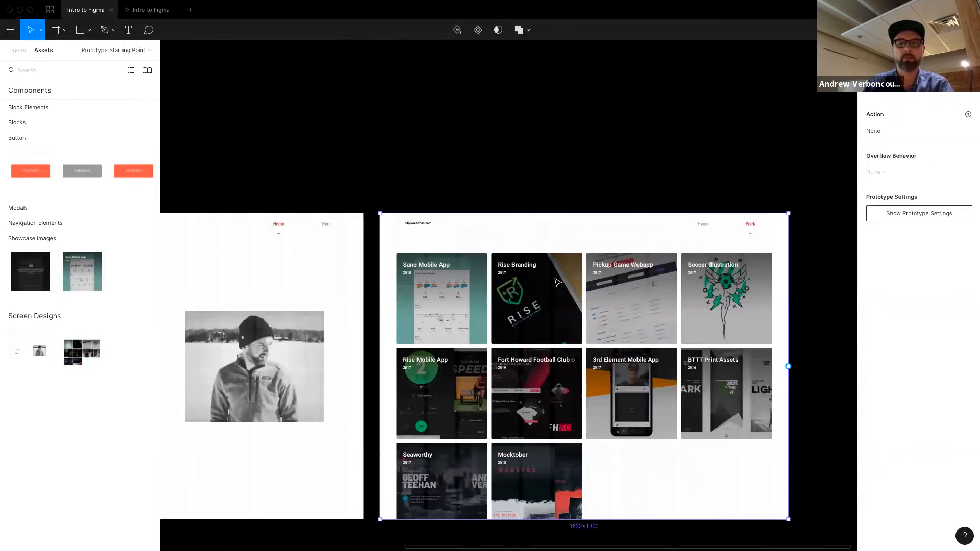
{"action": "key", "text": "minus"}
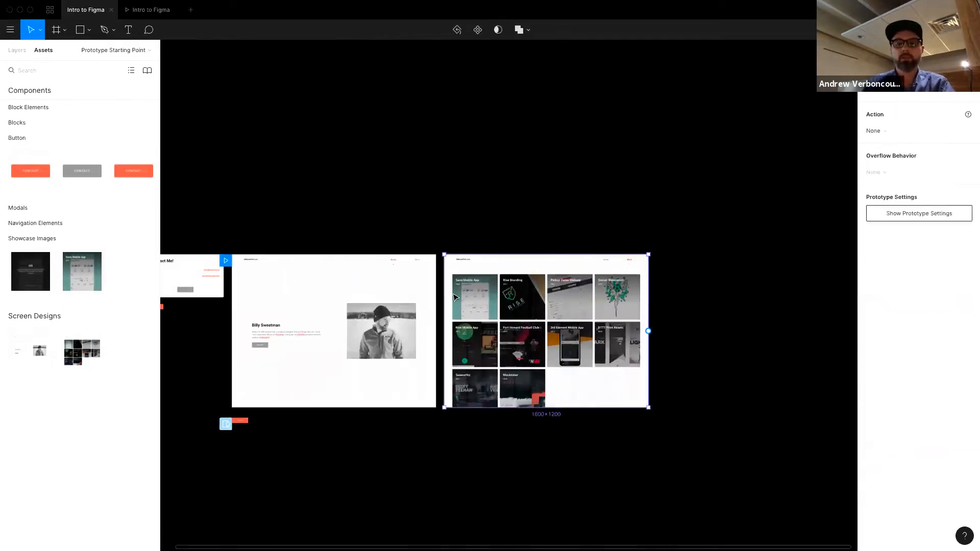
{"action": "left_click_drag", "start_coordinate": [476, 270], "coordinate": [720, 269]}
Duplicate the Home Page frame and place the copy in the gap before the Work page frame.
{"action": "left_click", "coordinate": [412, 288]}
{"action": "key", "text": "ctrl+d"}
{"action": "left_click_drag", "start_coordinate": [407, 282], "coordinate": [548, 282]}
{"action": "left_click", "coordinate": [480, 348]}
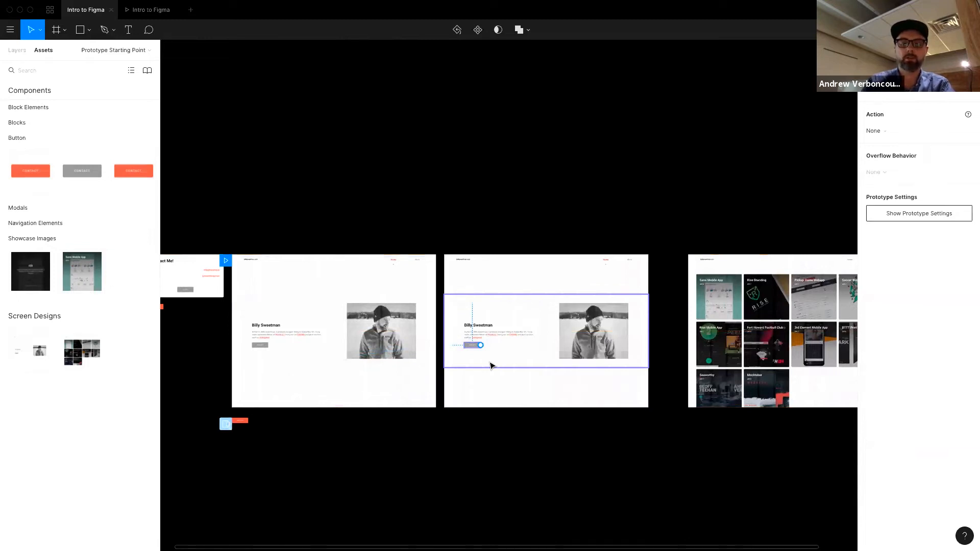
{"action": "scroll", "coordinate": [491, 366], "scroll_direction": "up", "scroll_amount": 3}
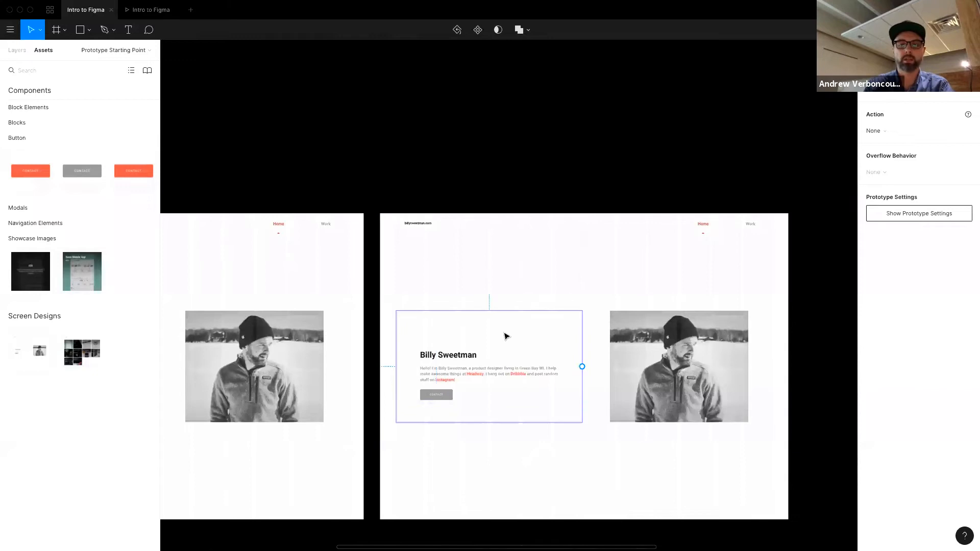
{"action": "left_click", "coordinate": [571, 327]}
{"action": "scroll", "coordinate": [486, 396], "scroll_direction": "down", "scroll_amount": 3}
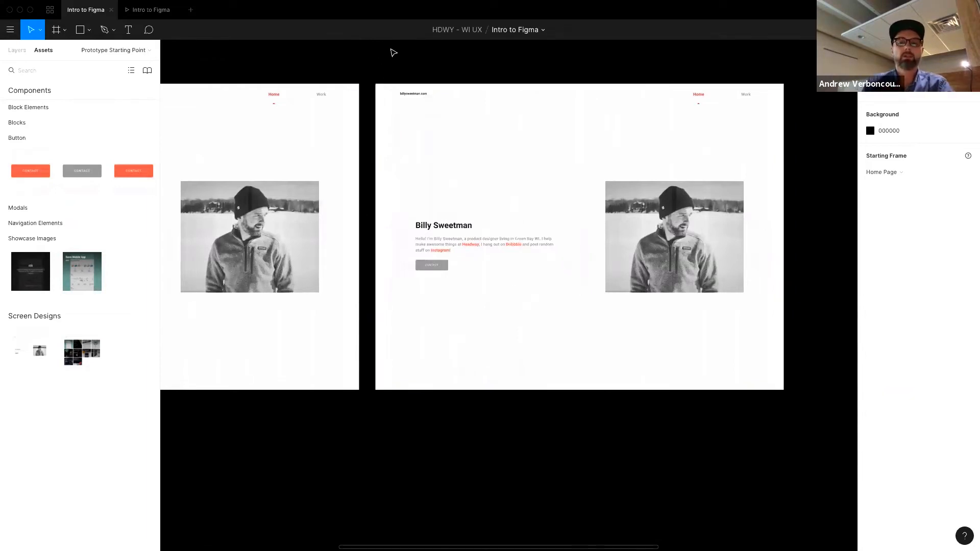
Swap the Work navigation item in the duplicated Home Page frame to its Hover component, after trying Selected.
{"action": "left_click", "coordinate": [749, 98]}
{"action": "left_click", "coordinate": [747, 100]}
{"action": "left_click", "coordinate": [875, 50]}
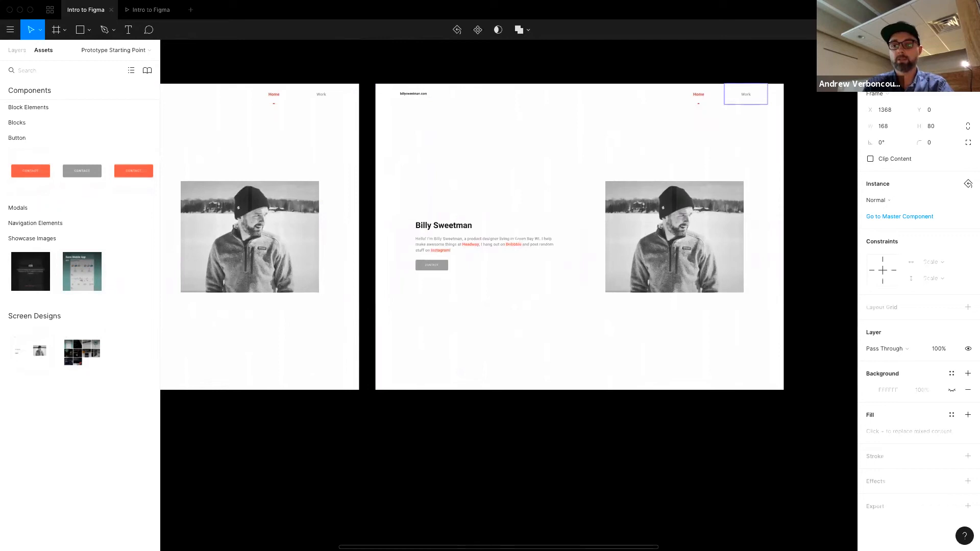
{"action": "left_click", "coordinate": [888, 201]}
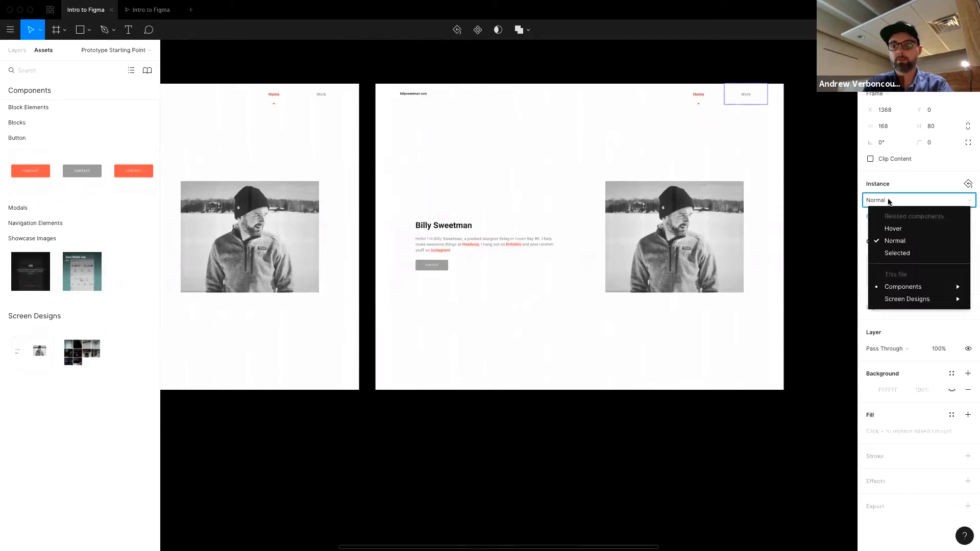
{"action": "left_click", "coordinate": [905, 253]}
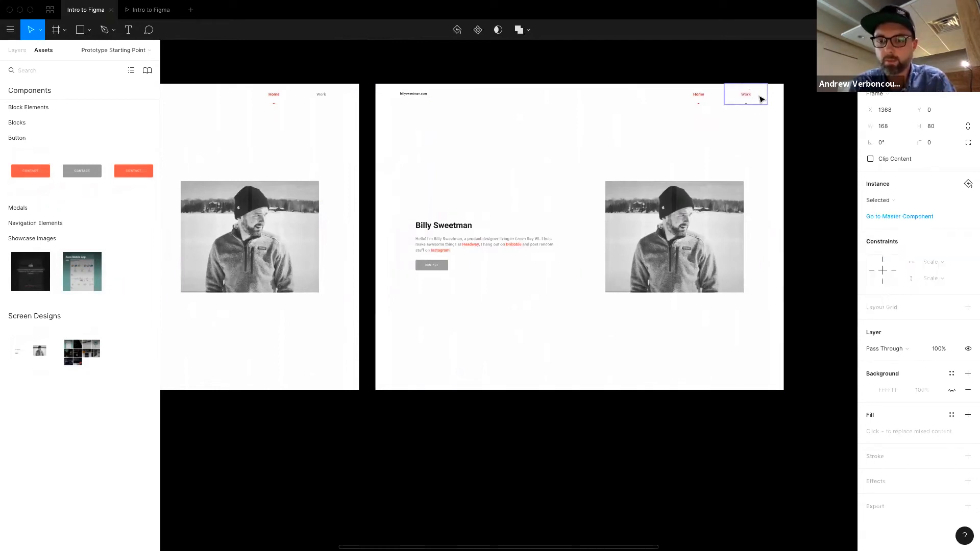
{"action": "left_click", "coordinate": [923, 203]}
{"action": "left_click", "coordinate": [893, 228]}
{"action": "left_click", "coordinate": [571, 74]}
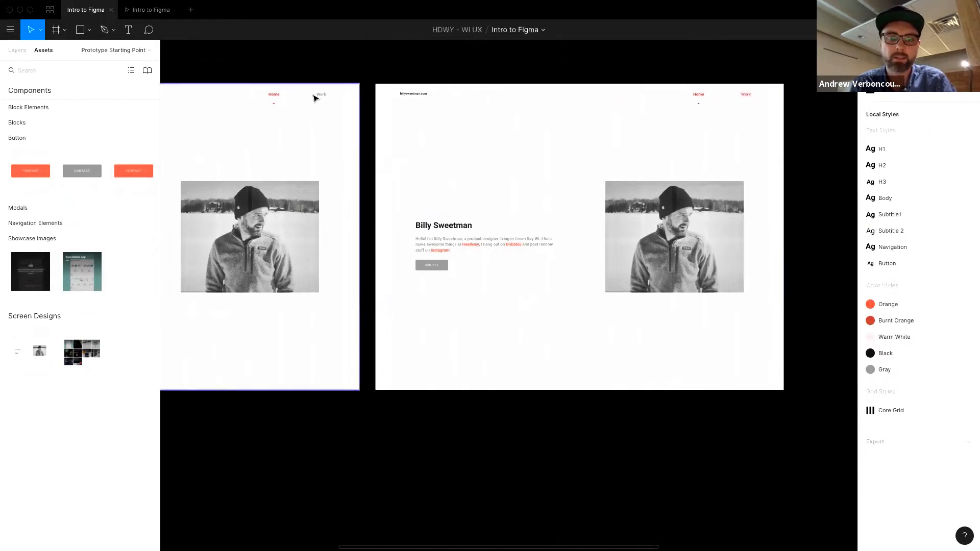
Try linking the Work navigation item to the duplicated Home Page frame with a While Hovering trigger, and preview the prototype.
{"action": "left_click", "coordinate": [900, 50]}
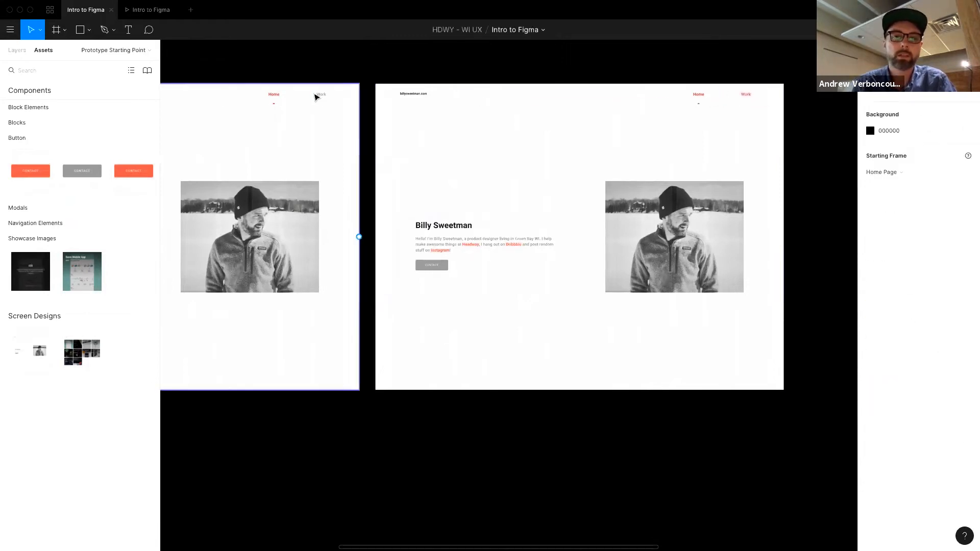
{"action": "left_click", "coordinate": [321, 96]}
{"action": "left_click_drag", "start_coordinate": [342, 96], "coordinate": [410, 164]}
{"action": "left_click", "coordinate": [898, 89]}
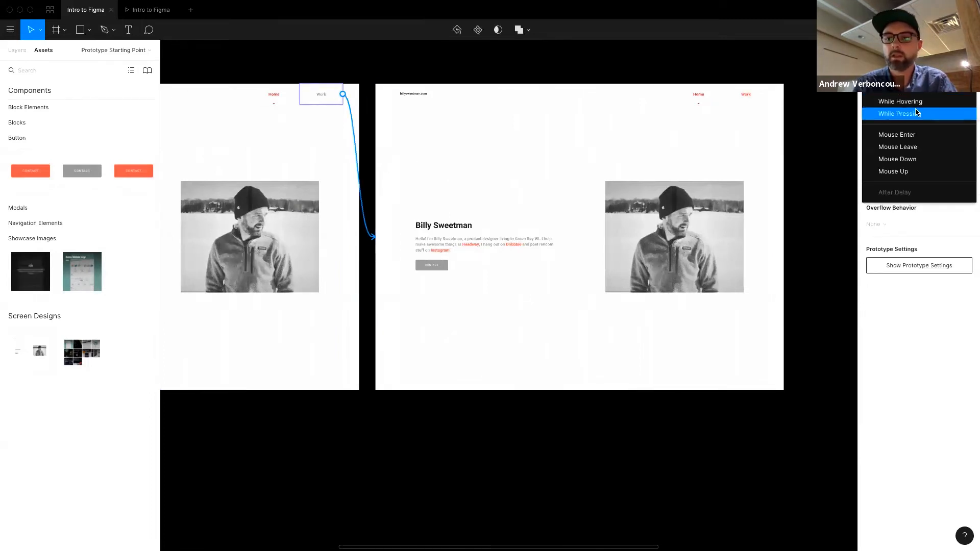
{"action": "left_click", "coordinate": [917, 102]}
{"action": "scroll", "coordinate": [572, 213], "scroll_direction": "left", "scroll_amount": 3}
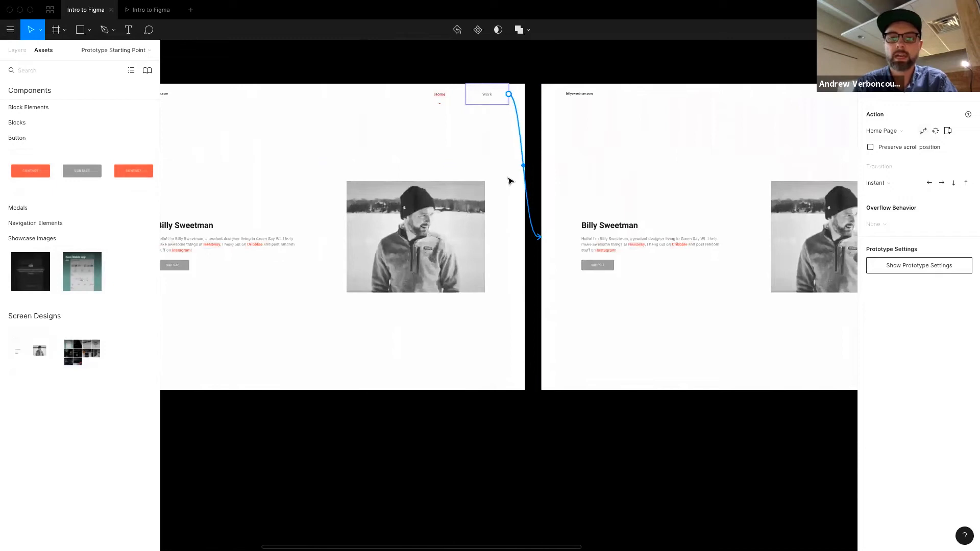
{"action": "scroll", "coordinate": [588, 206], "scroll_direction": "right", "scroll_amount": 3}
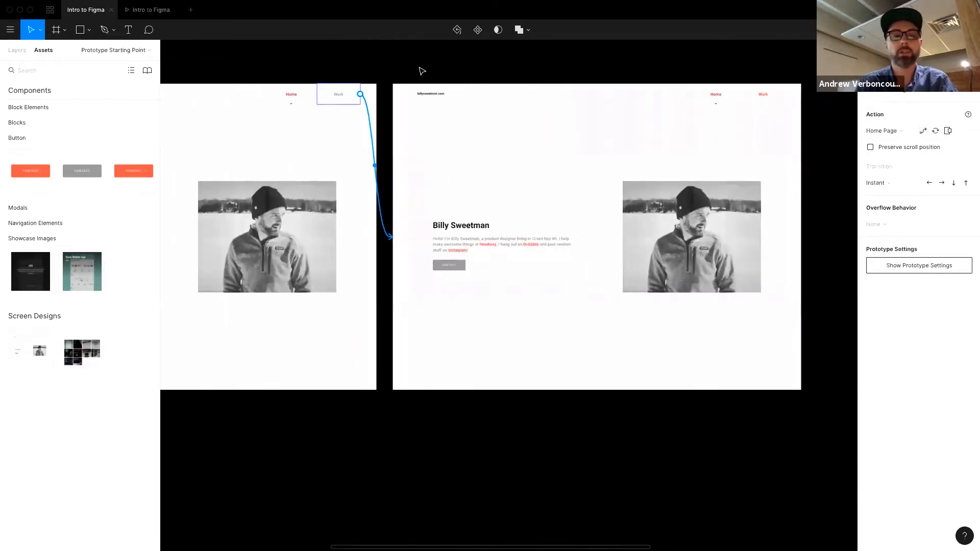
{"action": "left_click", "coordinate": [151, 12]}
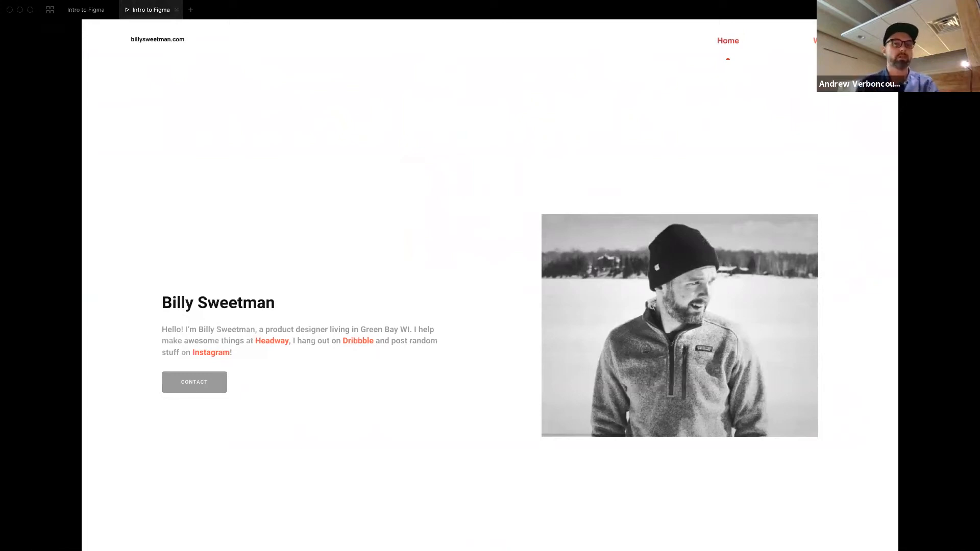
{"action": "left_click", "coordinate": [99, 15]}
Delete the duplicated Home Page frame.
{"action": "left_click", "coordinate": [560, 116]}
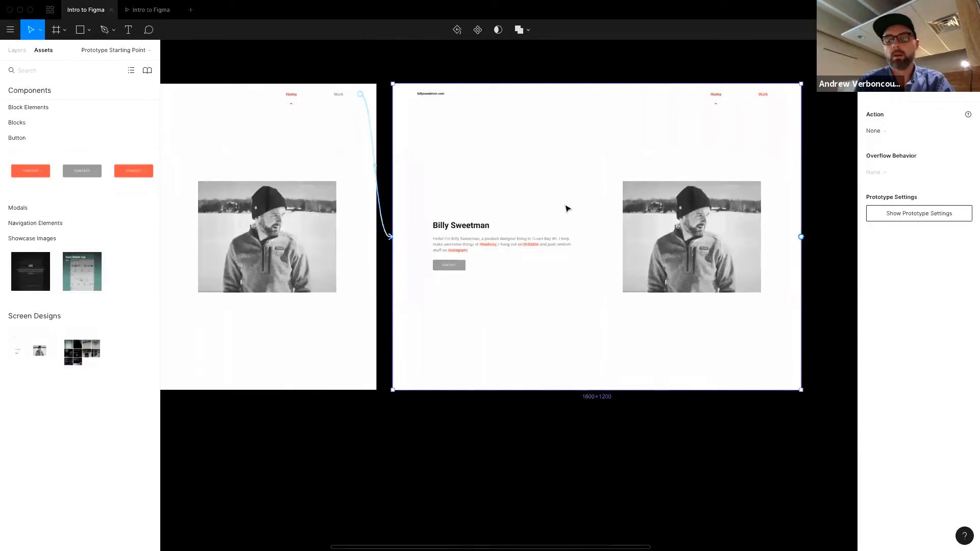
{"action": "key", "text": "Delete"}
{"action": "scroll", "coordinate": [549, 195], "scroll_direction": "left", "scroll_amount": 4}
{"action": "scroll", "coordinate": [549, 195], "scroll_direction": "up", "scroll_amount": 2}
Place the hover version of the Work navigation component on the canvas just above the Home Page frame's Work item.
{"action": "left_click", "coordinate": [514, 197]}
{"action": "left_click", "coordinate": [55, 238]}
{"action": "left_click", "coordinate": [25, 211]}
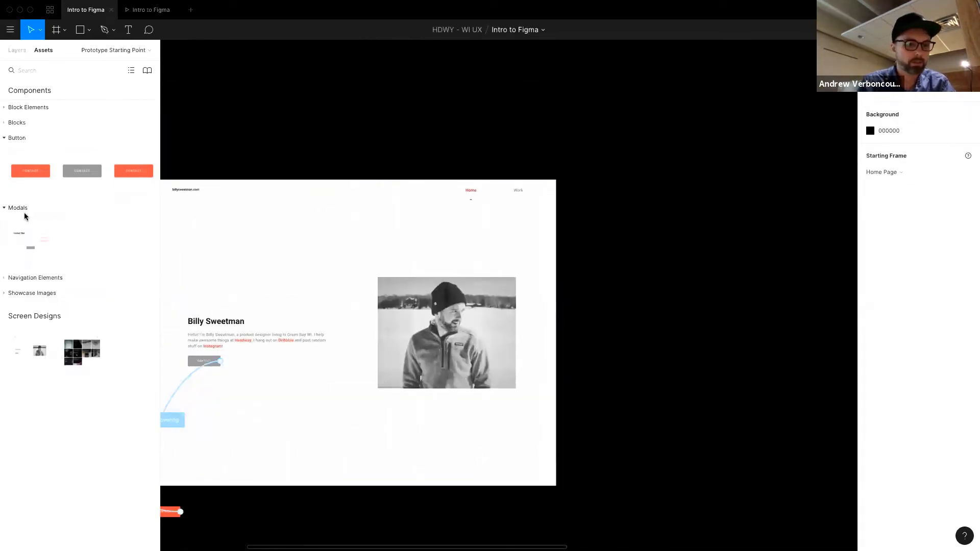
{"action": "left_click", "coordinate": [35, 277]}
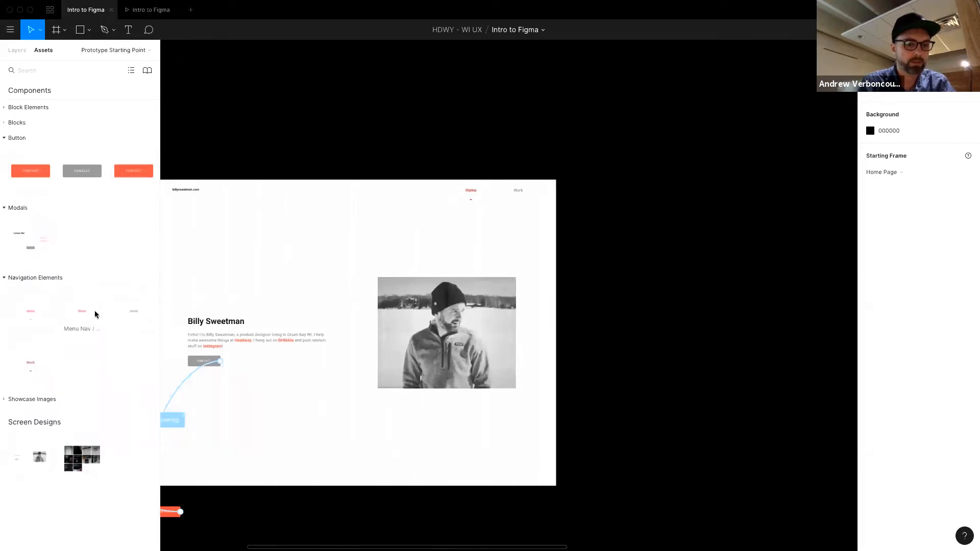
{"action": "left_click_drag", "start_coordinate": [80, 317], "coordinate": [524, 153]}
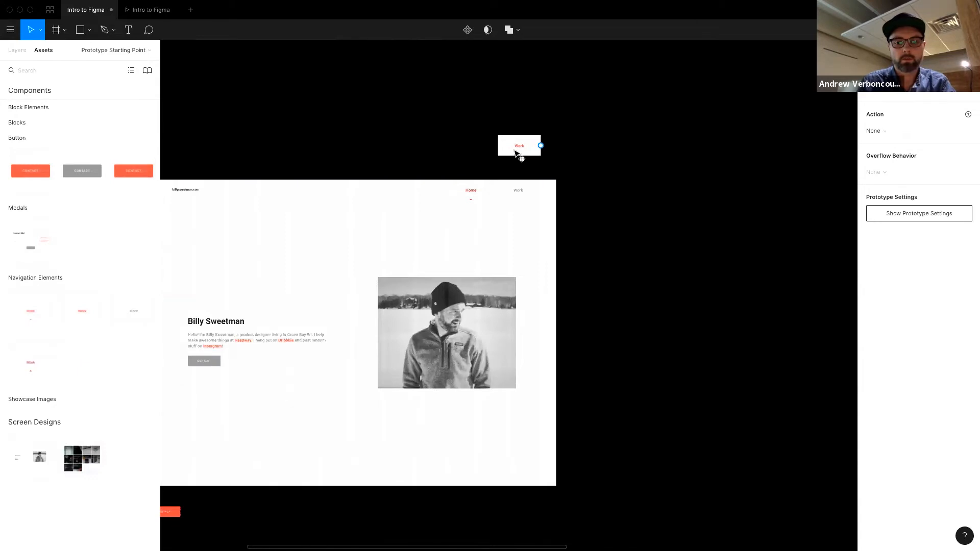
Connect the Home Page's Work navigation item to the hover component above it with a While Hovering trigger.
{"action": "left_click", "coordinate": [518, 189]}
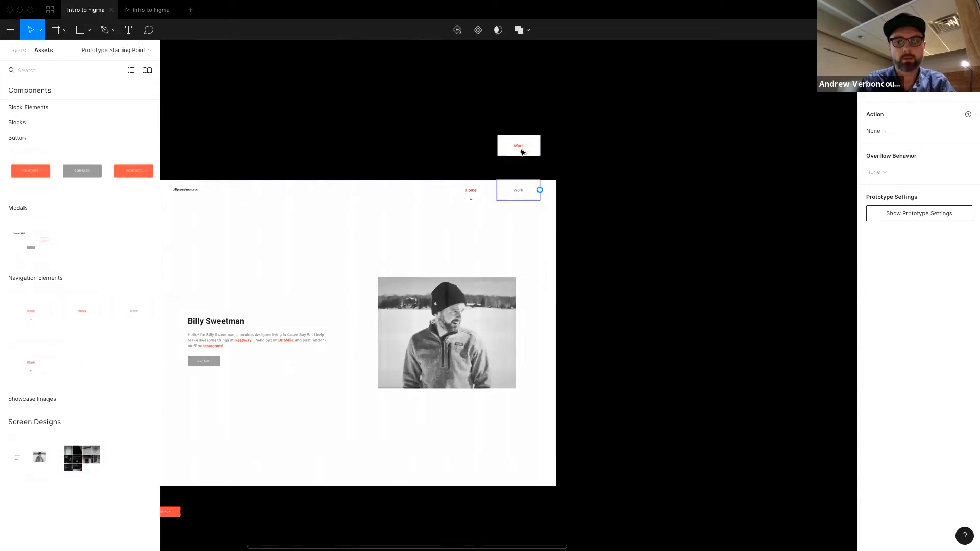
{"action": "left_click_drag", "start_coordinate": [539, 190], "coordinate": [518, 148]}
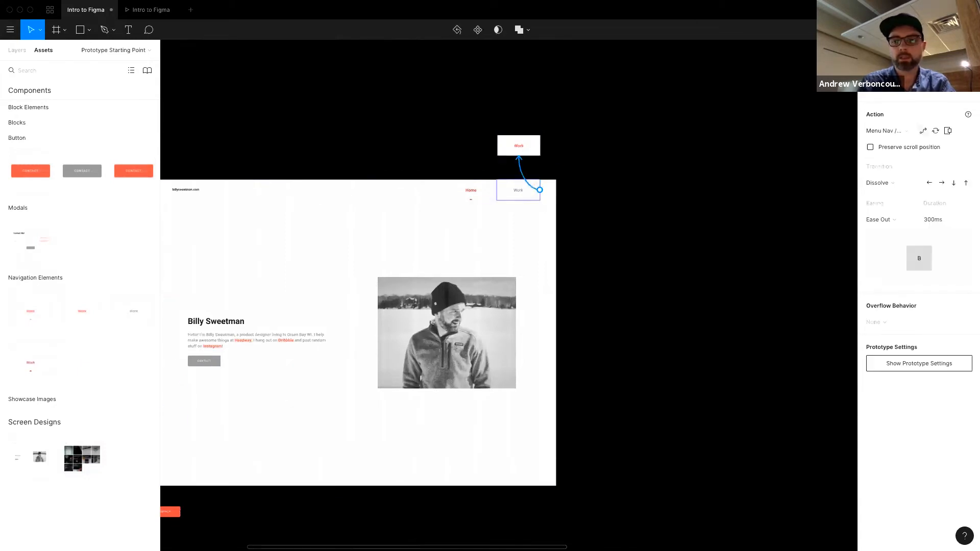
{"action": "left_click", "coordinate": [890, 89]}
{"action": "left_click", "coordinate": [907, 102]}
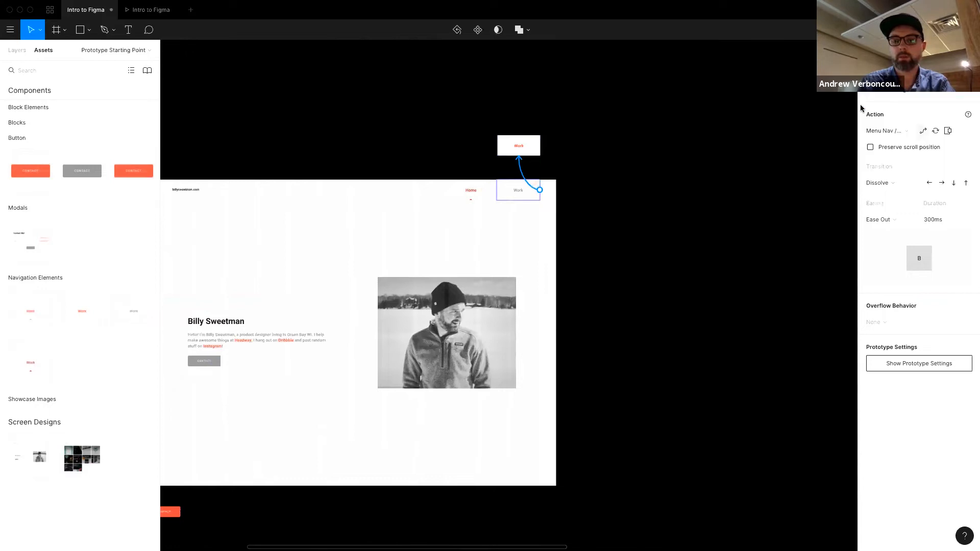
{"action": "scroll", "coordinate": [758, 158], "scroll_direction": "right", "scroll_amount": 3}
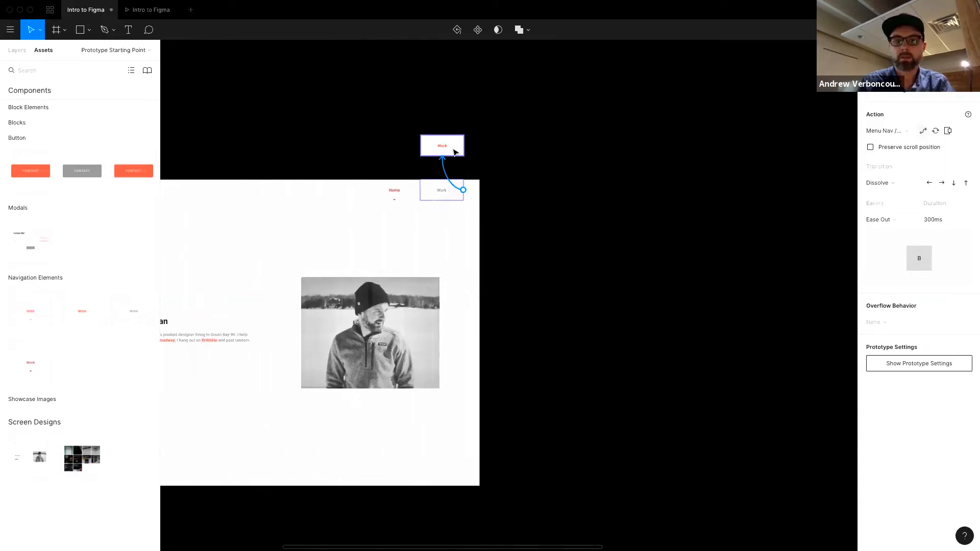
Change the Work hover connection to an overlay with Manual positioning.
{"action": "left_click", "coordinate": [947, 131]}
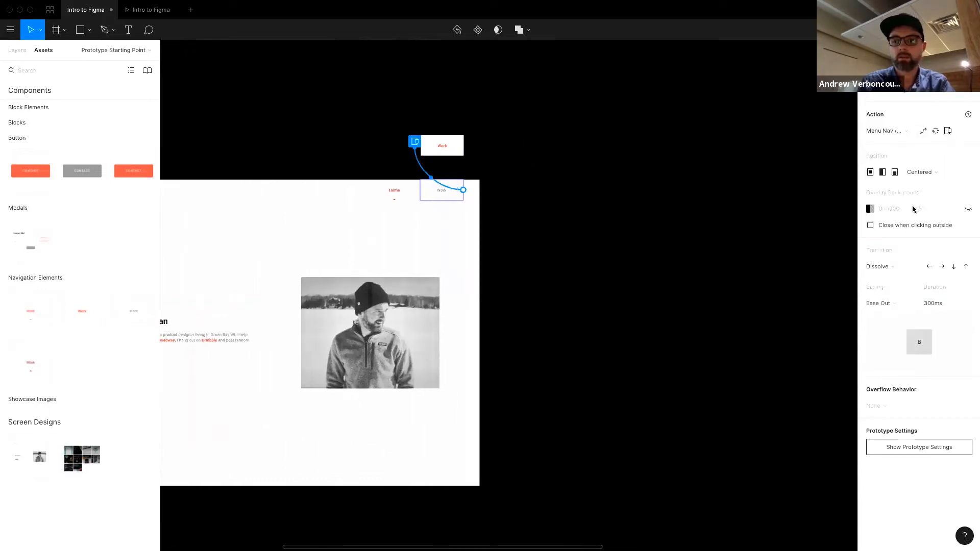
{"action": "left_click", "coordinate": [943, 176]}
{"action": "left_click", "coordinate": [932, 266]}
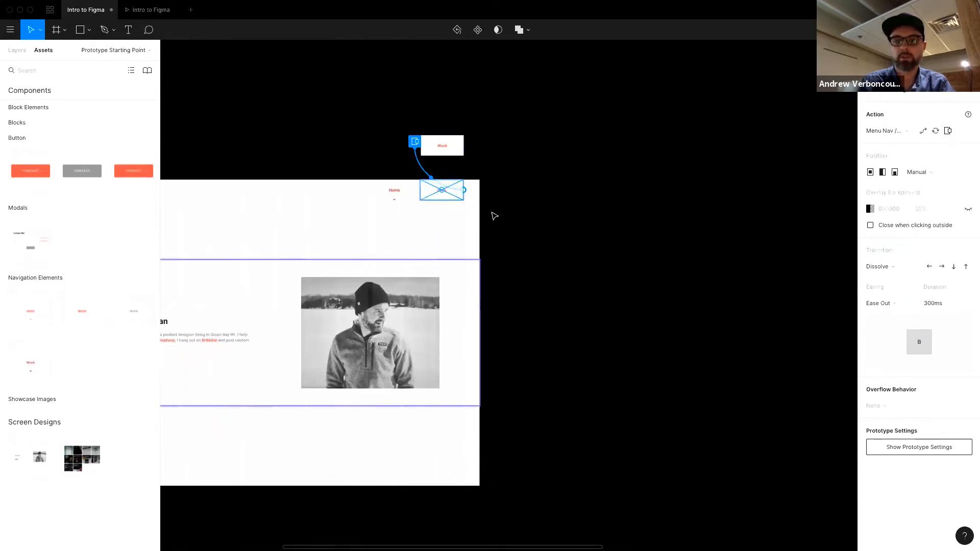
{"action": "left_click", "coordinate": [704, 262]}
Connect the standalone Work hover component to the Showcase frame so that it navigates to the Work page.
{"action": "scroll", "coordinate": [534, 181], "scroll_direction": "right", "scroll_amount": 3}
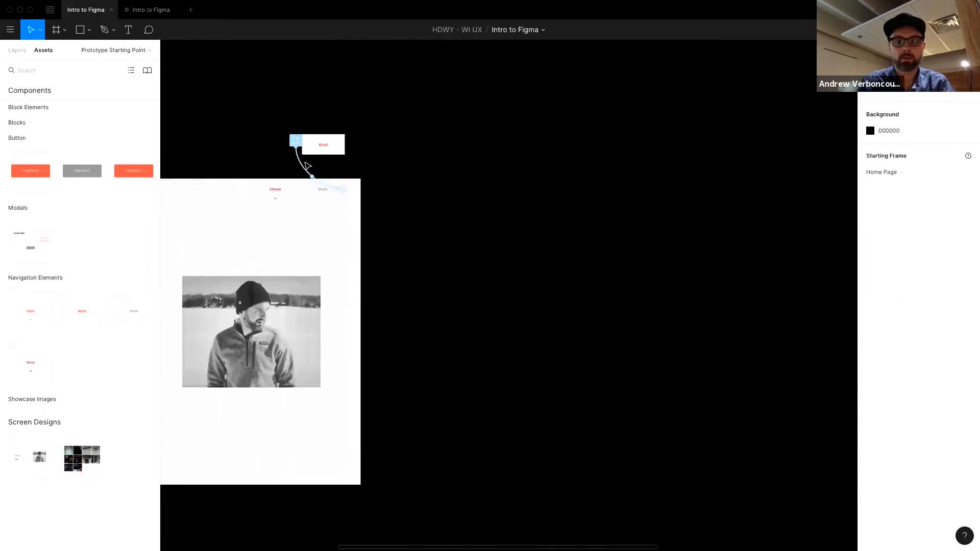
{"action": "left_click", "coordinate": [323, 145]}
{"action": "scroll", "coordinate": [420, 232], "scroll_direction": "right", "scroll_amount": 5}
{"action": "scroll", "coordinate": [240, 133], "scroll_direction": "left", "scroll_amount": 2}
{"action": "left_click_drag", "start_coordinate": [227, 148], "coordinate": [751, 291]}
{"action": "left_click_drag", "start_coordinate": [812, 206], "coordinate": [368, 204]}
{"action": "left_click", "coordinate": [338, 147]}
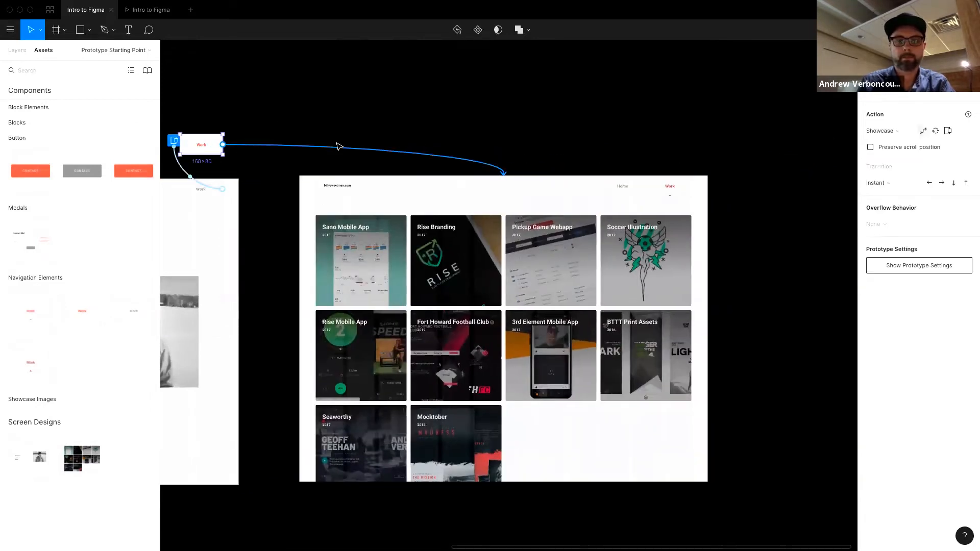
{"action": "scroll", "coordinate": [403, 139], "scroll_direction": "left", "scroll_amount": 1}
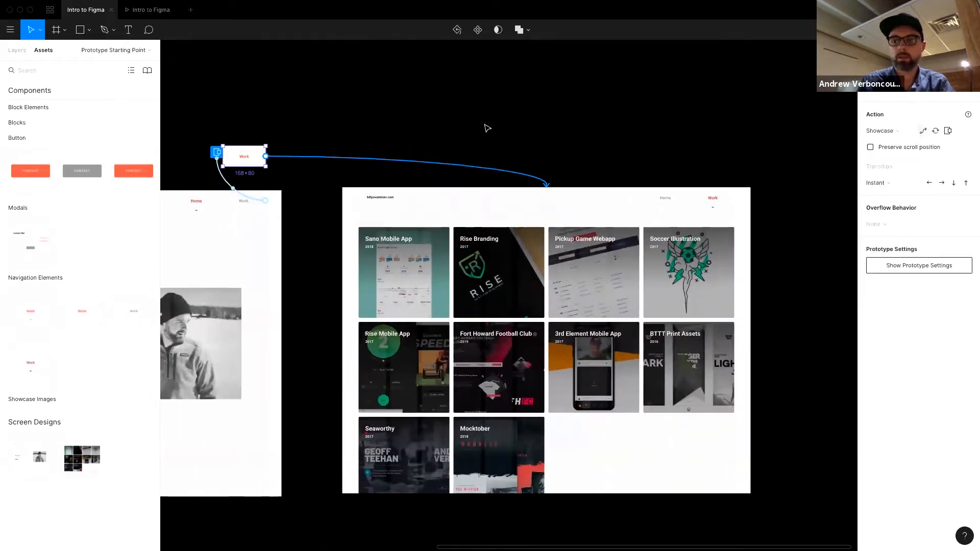
Preview the prototype, follow the Work link from the home screen, and check how the Showcase page scrolls.
{"action": "left_click", "coordinate": [129, 12]}
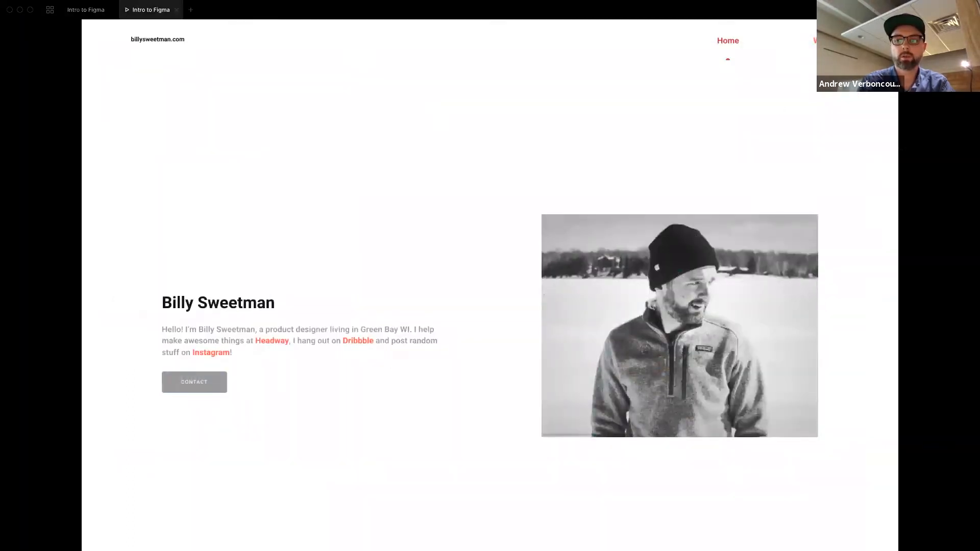
{"action": "left_click", "coordinate": [823, 40]}
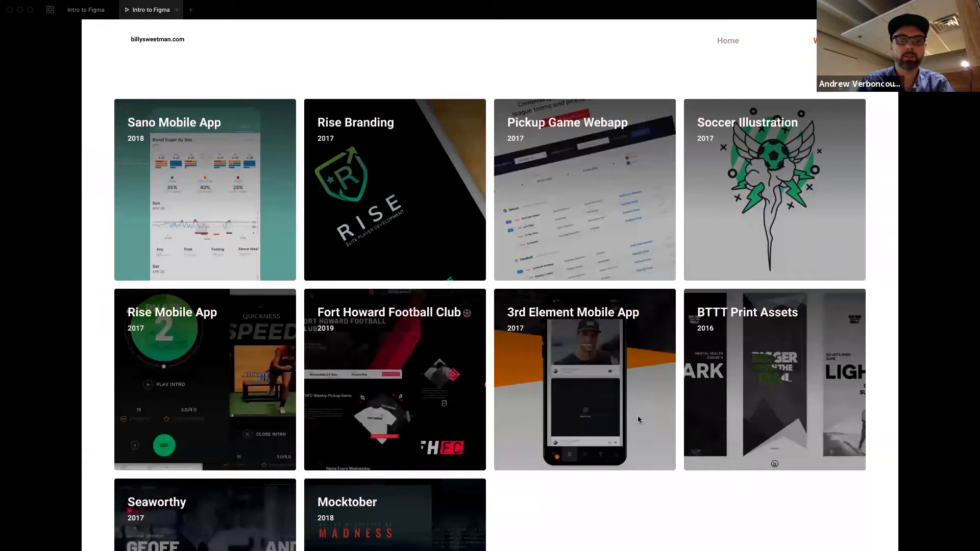
{"action": "scroll", "coordinate": [322, 161], "scroll_direction": "down", "scroll_amount": 1}
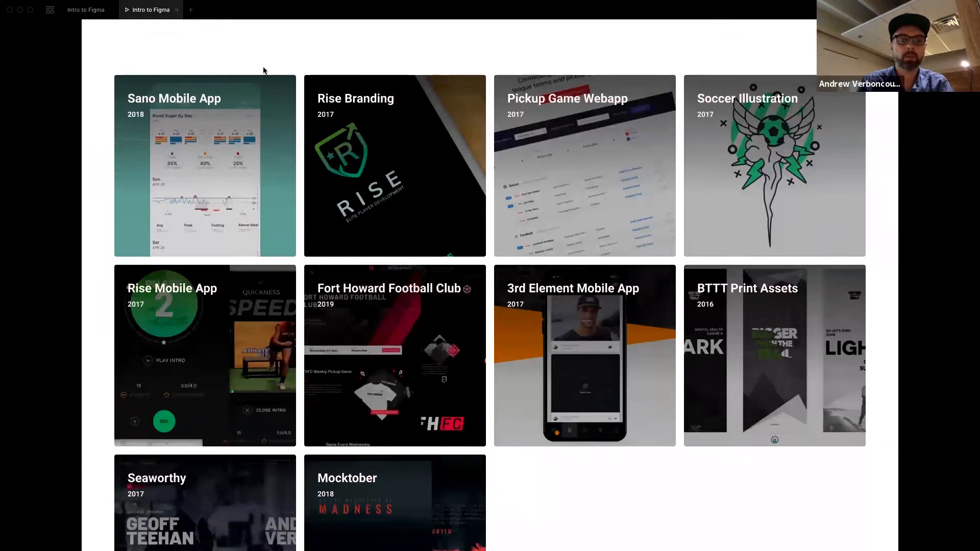
{"action": "scroll", "coordinate": [613, 417], "scroll_direction": "up", "scroll_amount": 1}
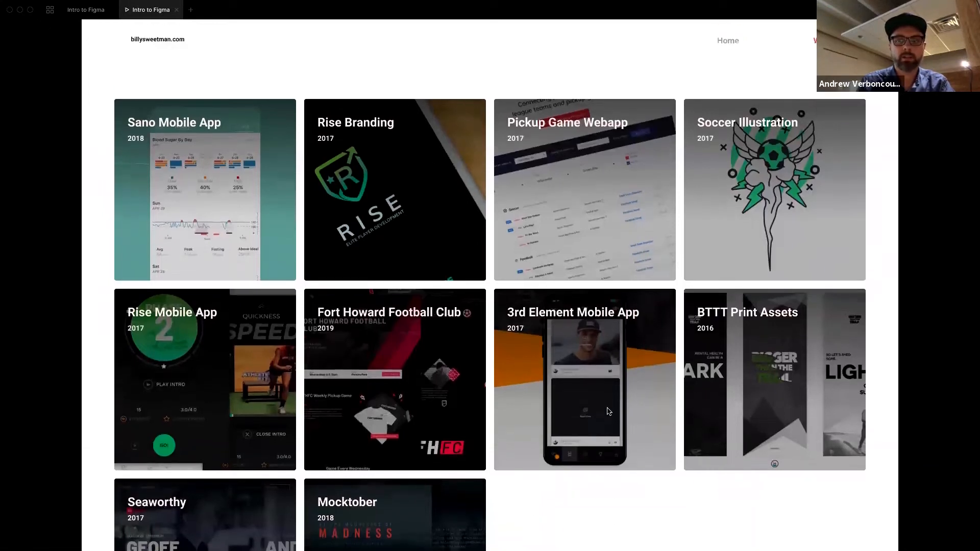
{"action": "scroll", "coordinate": [238, 208], "scroll_direction": "down", "scroll_amount": 1}
{"action": "scroll", "coordinate": [704, 216], "scroll_direction": "up", "scroll_amount": 1}
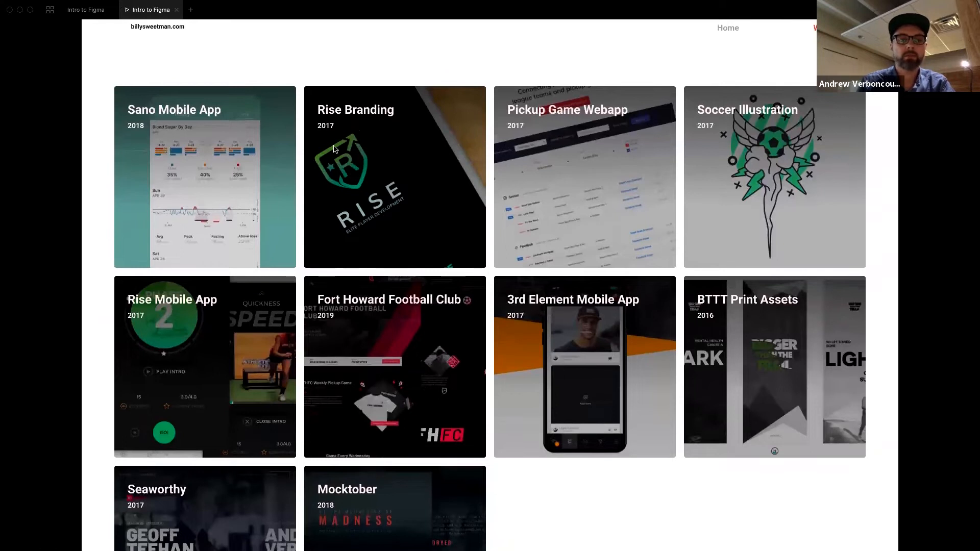
{"action": "scroll", "coordinate": [380, 235], "scroll_direction": "up", "scroll_amount": 1}
{"action": "scroll", "coordinate": [377, 224], "scroll_direction": "down", "scroll_amount": 1}
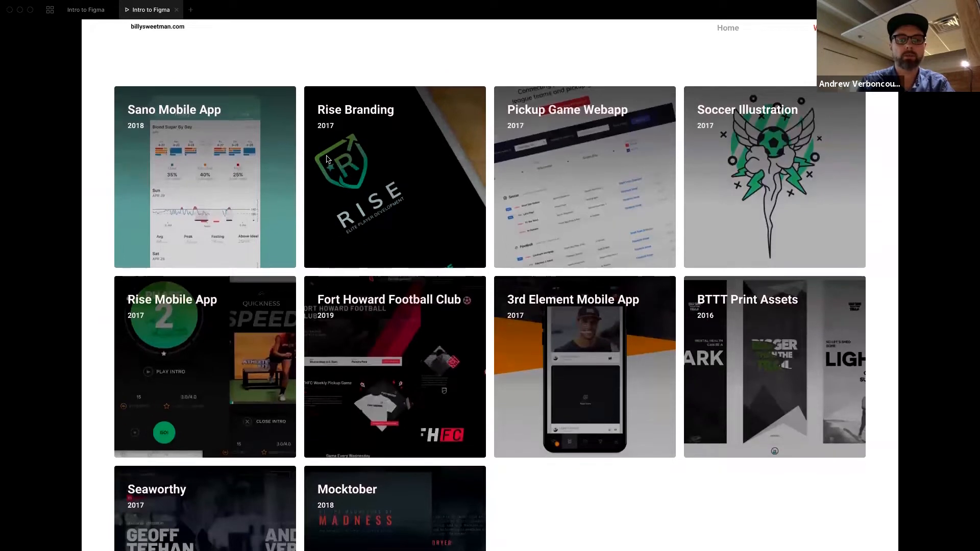
{"action": "scroll", "coordinate": [571, 168], "scroll_direction": "up", "scroll_amount": 1}
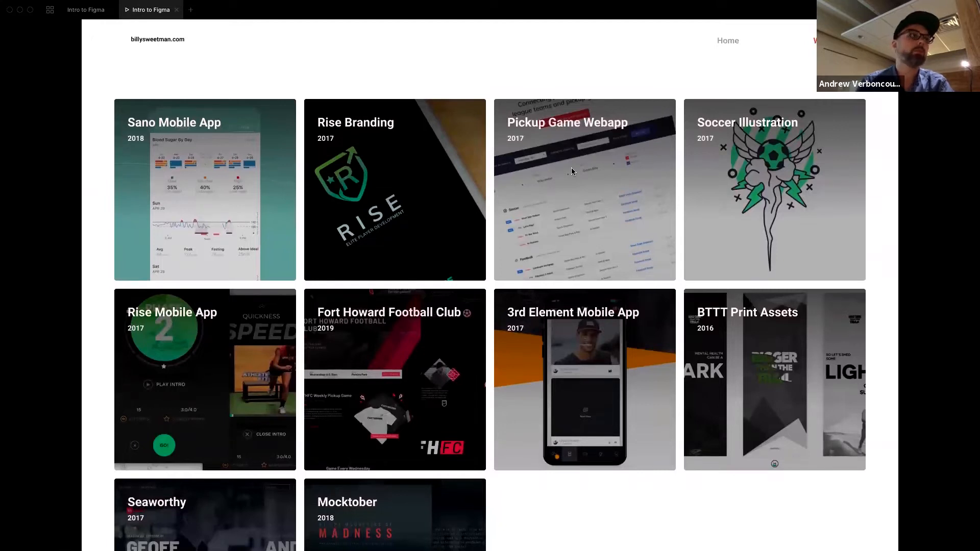
Flip back and forth between the home and Showcase screens in the preview, ending on the home screen.
{"action": "key", "text": "Left"}
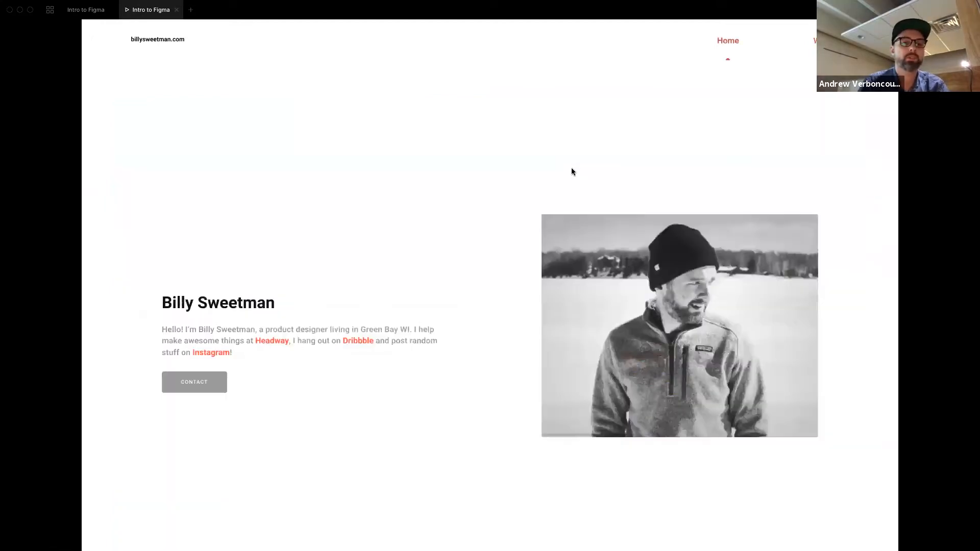
{"action": "key", "text": "Right"}
{"action": "key", "text": "Left"}
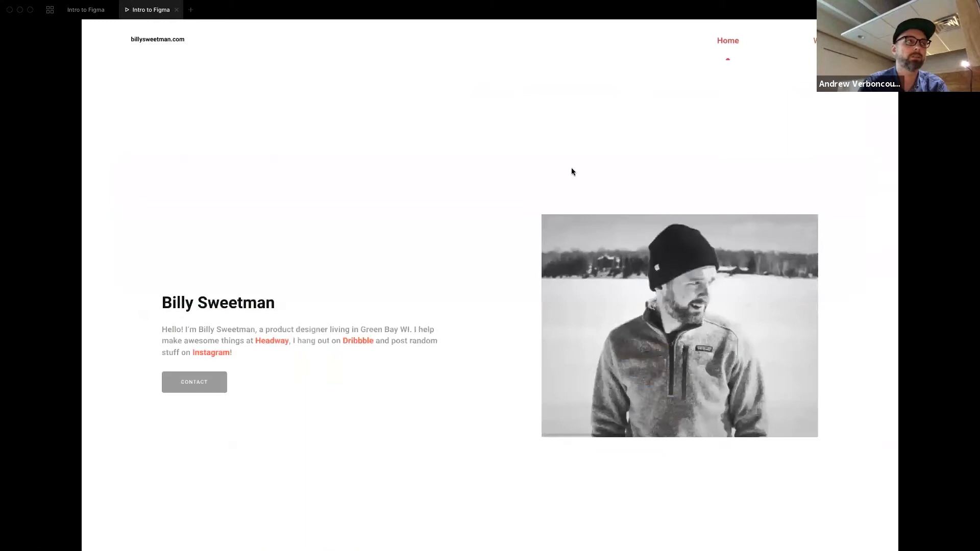
{"action": "key", "text": "Right"}
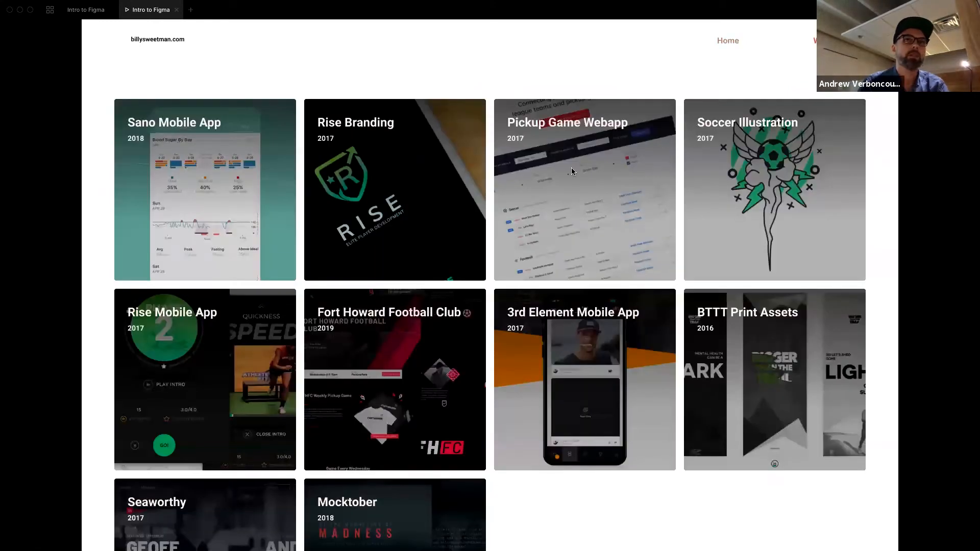
{"action": "key", "text": "Left"}
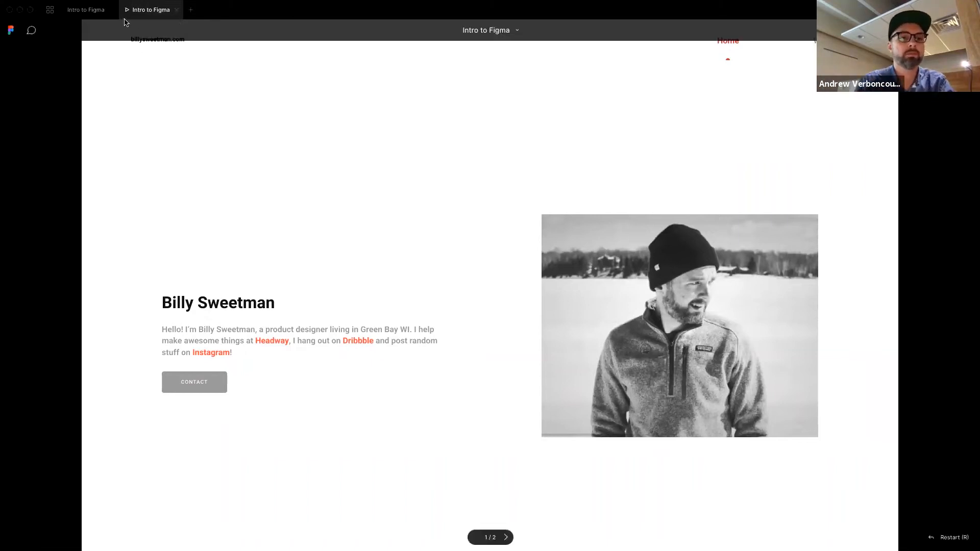
Place a copy of the Work hover component above the Showcase frame's Home item and link it to the Home Page frame.
{"action": "left_click", "coordinate": [92, 18]}
{"action": "scroll", "coordinate": [542, 197], "scroll_direction": "down", "scroll_amount": 5}
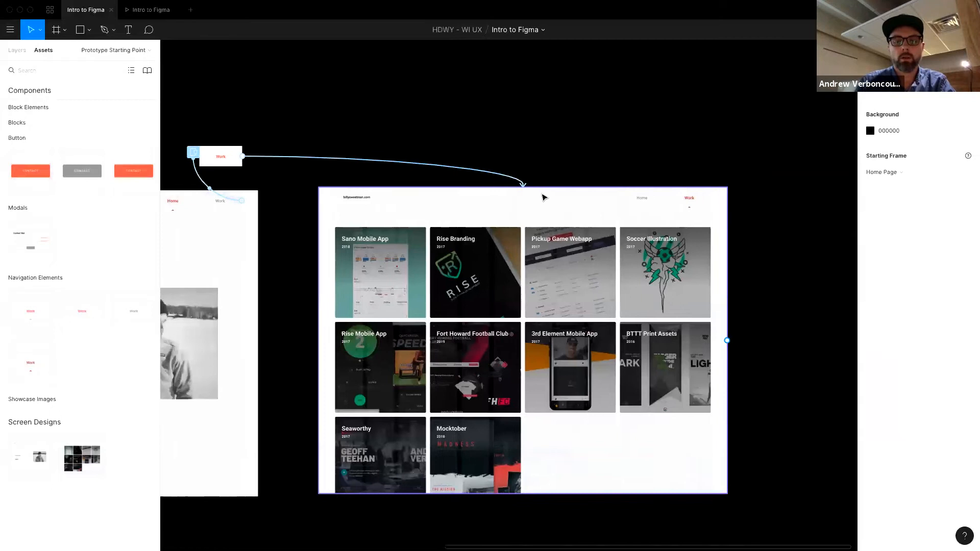
{"action": "scroll", "coordinate": [525, 188], "scroll_direction": "left", "scroll_amount": 3}
{"action": "scroll", "coordinate": [525, 188], "scroll_direction": "up", "scroll_amount": 2}
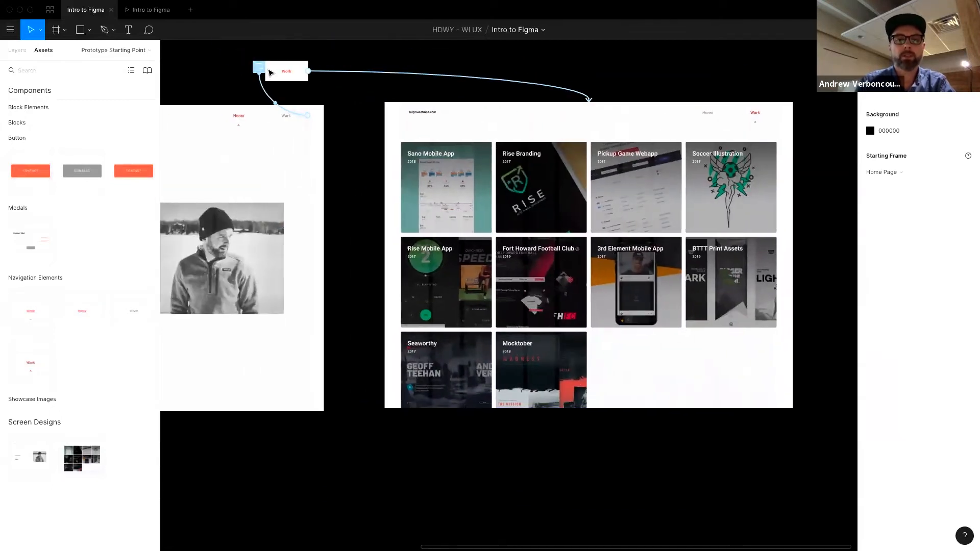
{"action": "left_click", "coordinate": [299, 78]}
{"action": "key", "text": "ctrl+d"}
{"action": "left_click_drag", "start_coordinate": [298, 78], "coordinate": [319, 179]}
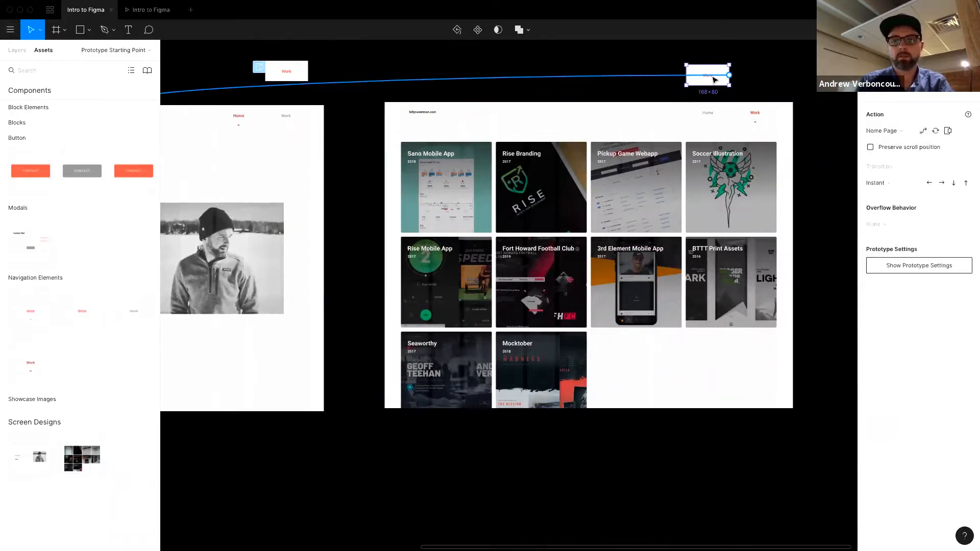
Change the copied hover component's label to "Home".
{"action": "double_click", "coordinate": [712, 78]}
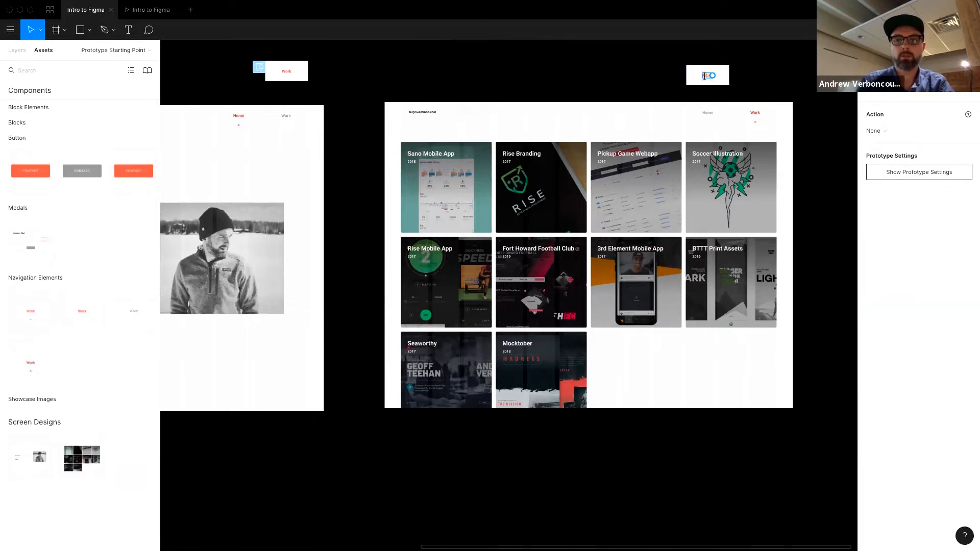
{"action": "scroll", "coordinate": [705, 76], "scroll_direction": "right", "scroll_amount": 1}
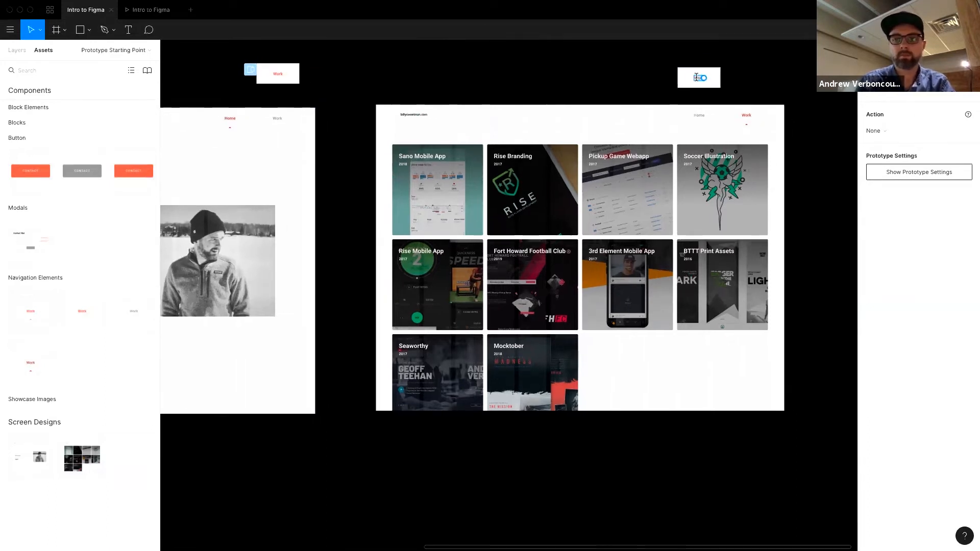
{"action": "type", "text": "Home"}
{"action": "left_click", "coordinate": [764, 83]}
Link the Showcase frame's Home navigation item to the red Home hover component above it, triggered on hover.
{"action": "left_click", "coordinate": [705, 116]}
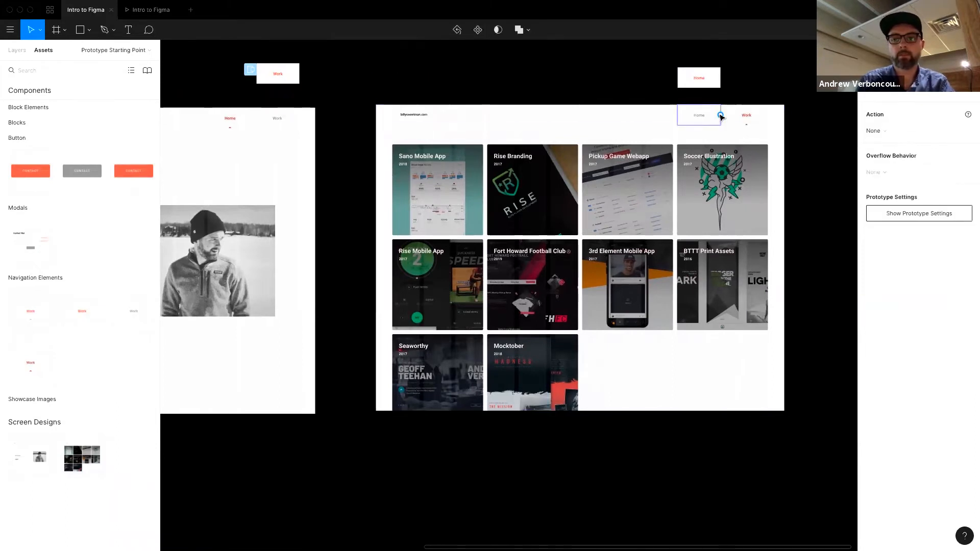
{"action": "left_click_drag", "start_coordinate": [720, 115], "coordinate": [711, 86]}
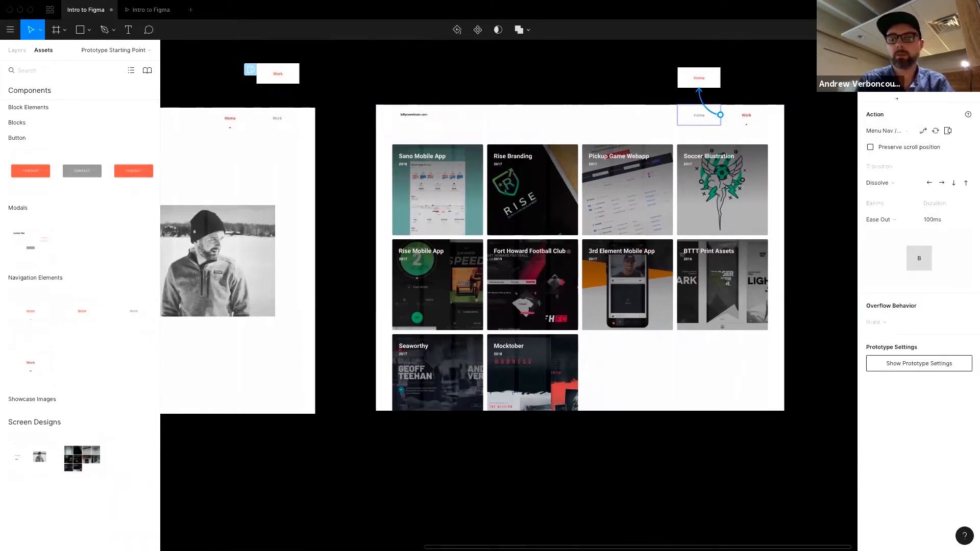
{"action": "left_click", "coordinate": [889, 90]}
{"action": "left_click", "coordinate": [913, 102]}
{"action": "left_click", "coordinate": [700, 77]}
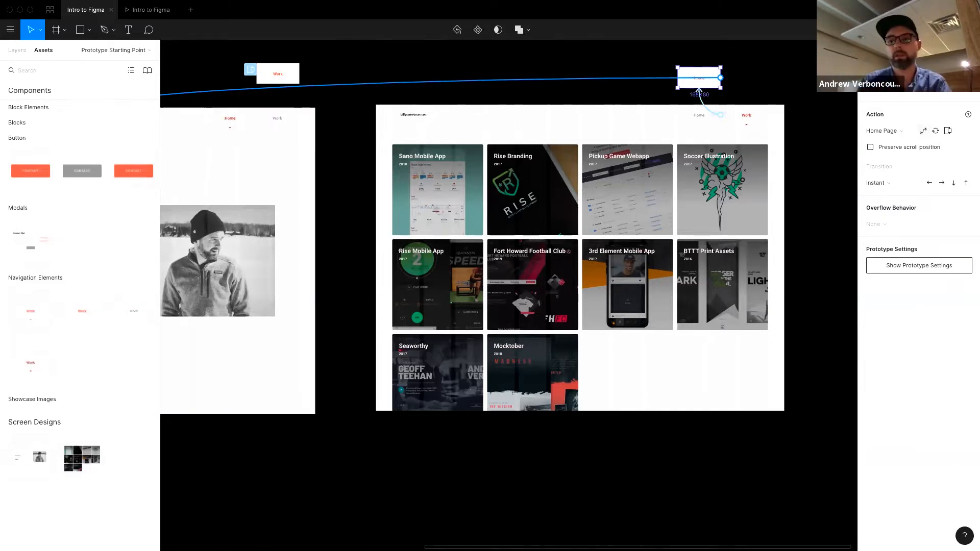
Check the prototype preview by following the Work link to the Showcase screen, and close the preview.
{"action": "left_click", "coordinate": [592, 361]}
{"action": "scroll", "coordinate": [591, 360], "scroll_direction": "down", "scroll_amount": 4}
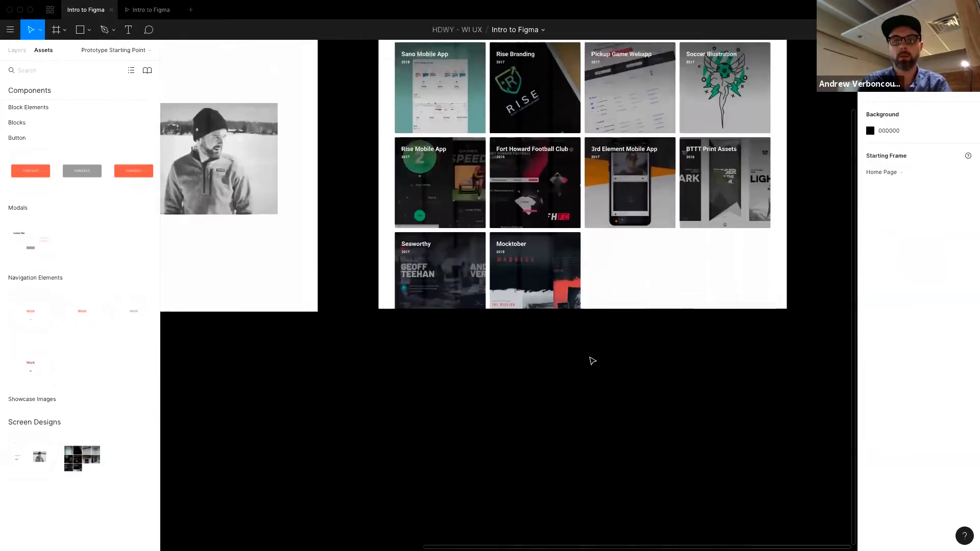
{"action": "scroll", "coordinate": [592, 360], "scroll_direction": "up", "scroll_amount": 5}
{"action": "scroll", "coordinate": [437, 273], "scroll_direction": "down", "scroll_amount": 4}
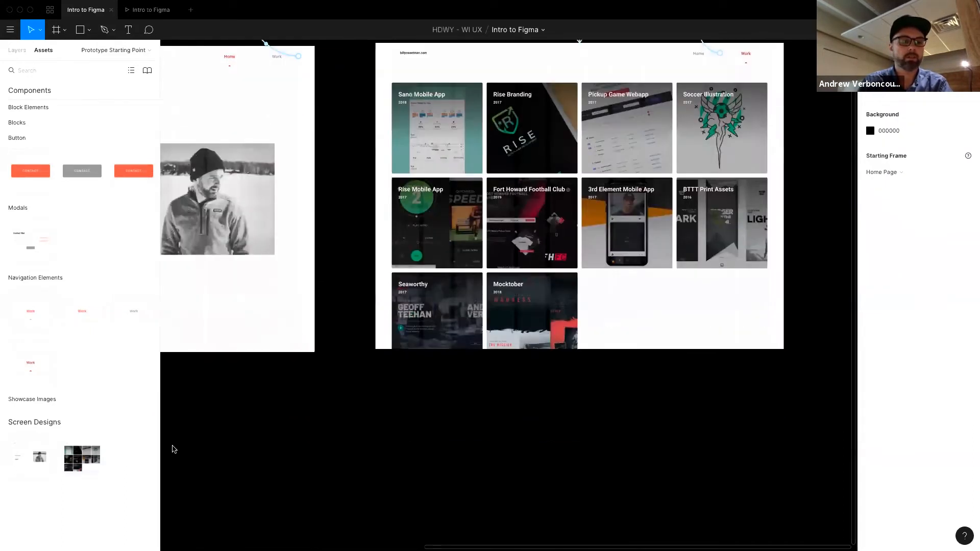
{"action": "scroll", "coordinate": [482, 242], "scroll_direction": "up", "scroll_amount": 5}
{"action": "left_click", "coordinate": [148, 8]}
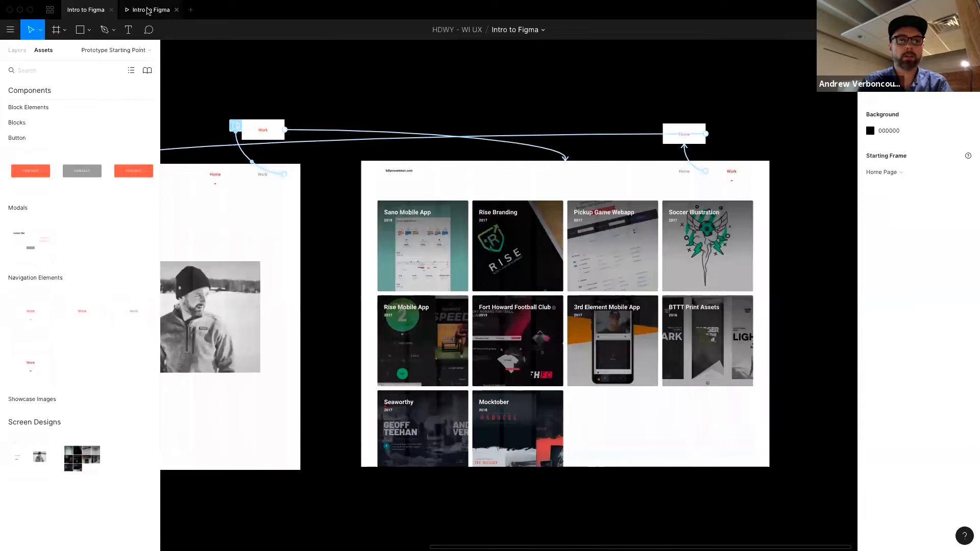
{"action": "left_click", "coordinate": [824, 41]}
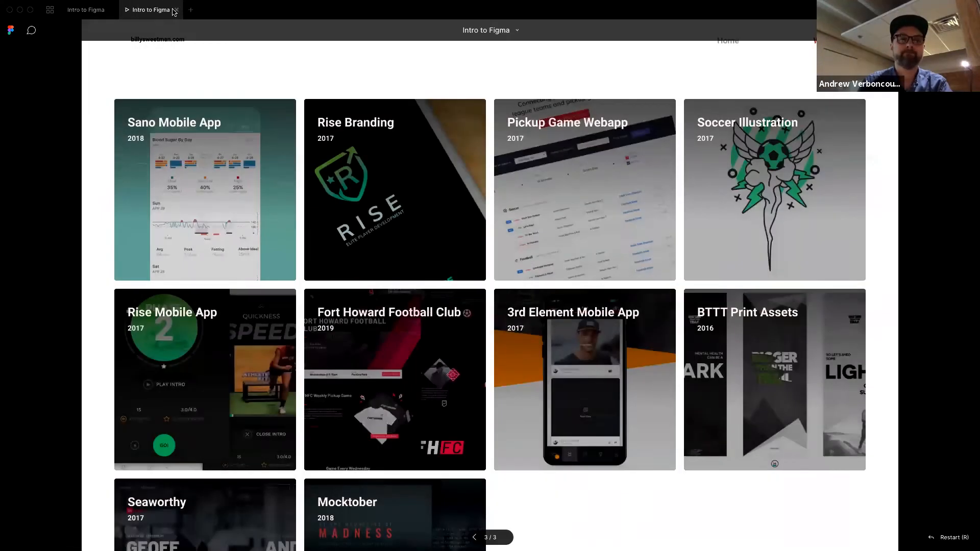
{"action": "left_click", "coordinate": [176, 10]}
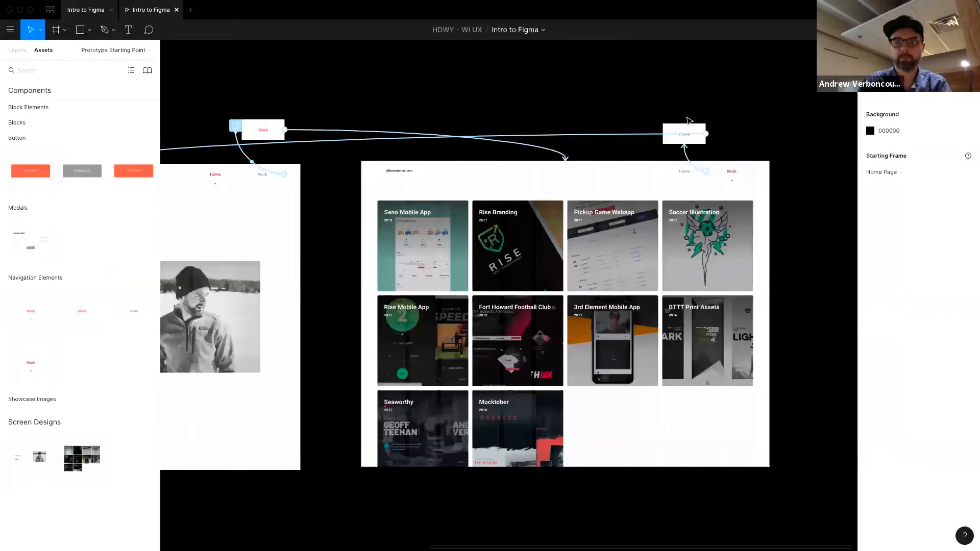
Change the Showcase Home item's hover interaction into an overlay with Manual position directly over the Home item.
{"action": "left_click", "coordinate": [686, 133]}
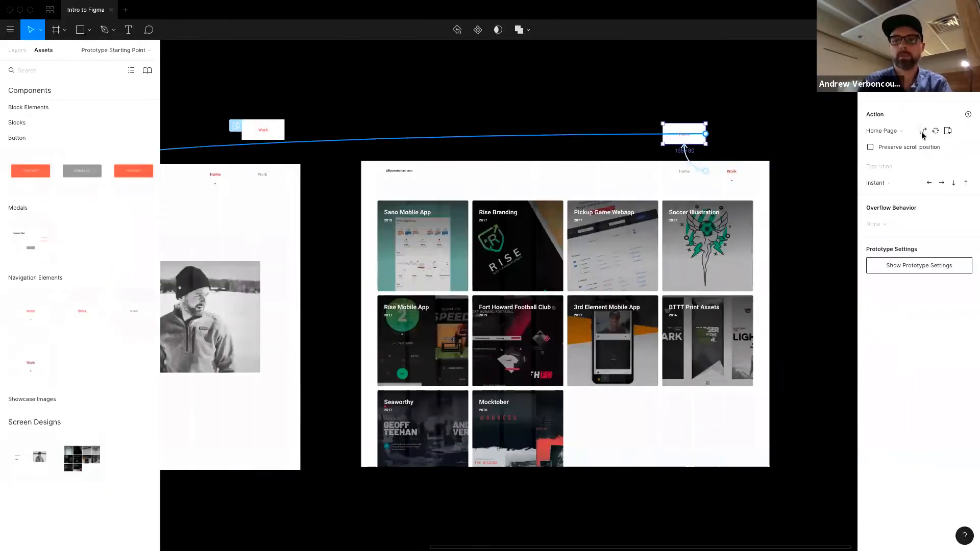
{"action": "double_click", "coordinate": [687, 173]}
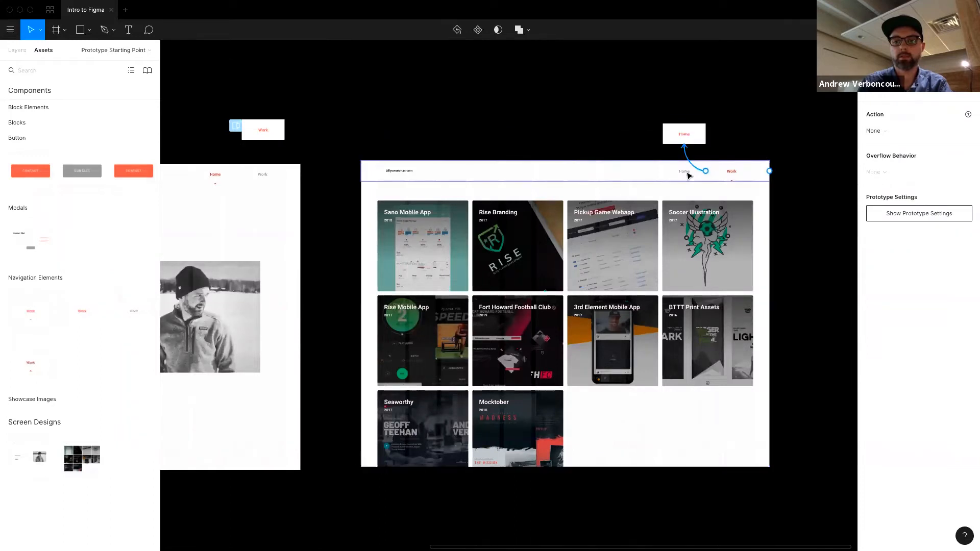
{"action": "double_click", "coordinate": [687, 173]}
{"action": "left_click", "coordinate": [949, 132]}
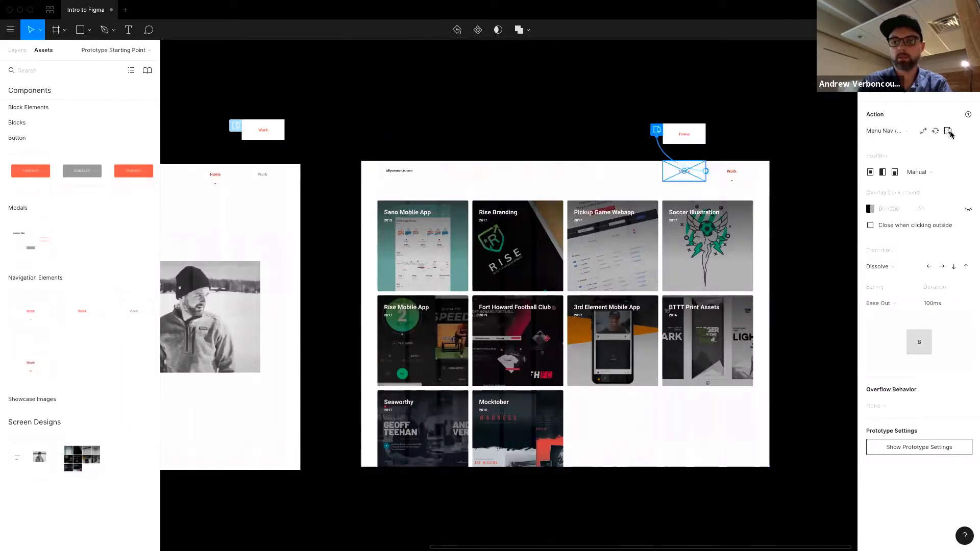
{"action": "left_click", "coordinate": [921, 175]}
{"action": "left_click", "coordinate": [574, 120]}
{"action": "left_click", "coordinate": [575, 121]}
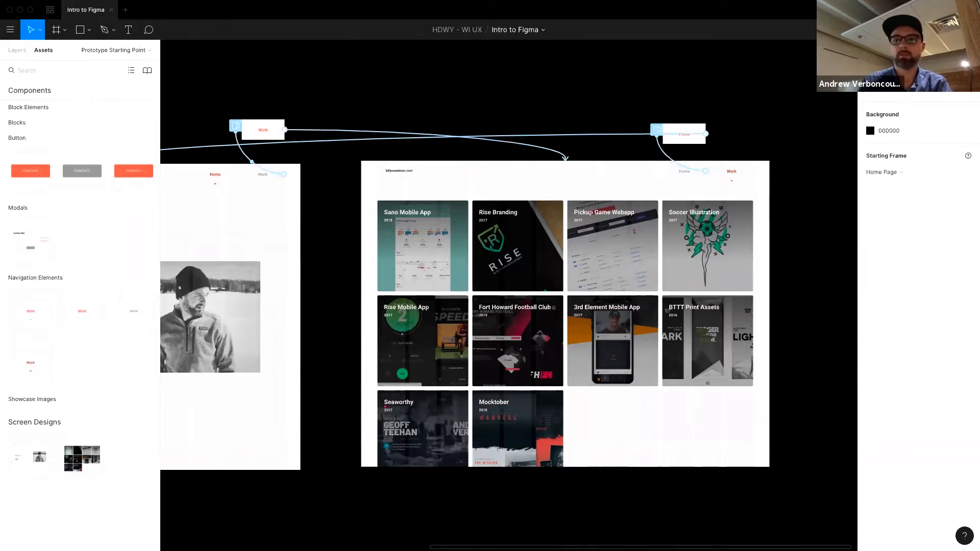
Preview the prototype, go between the home and Showcase screens with the Work and Home links, and close the preview.
{"action": "left_click", "coordinate": [930, 30]}
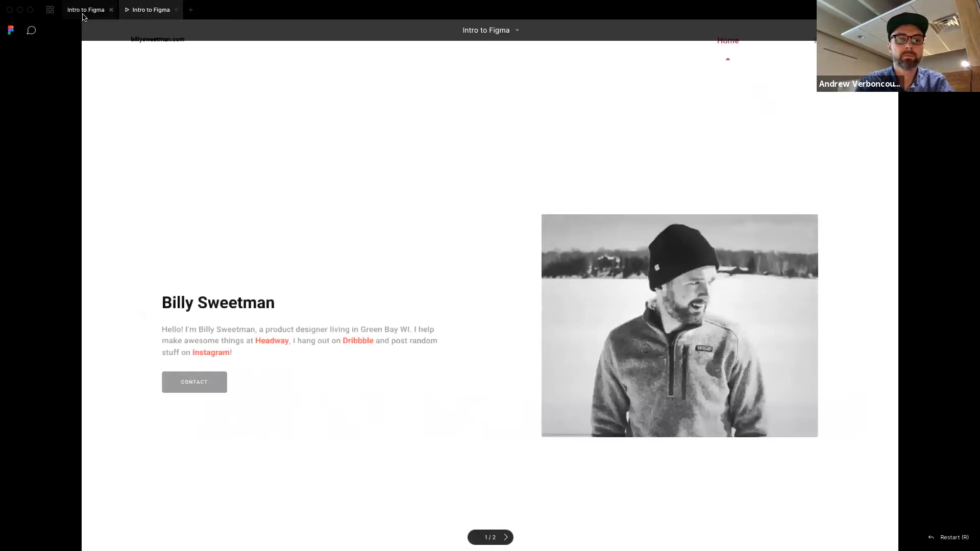
{"action": "left_click", "coordinate": [823, 41]}
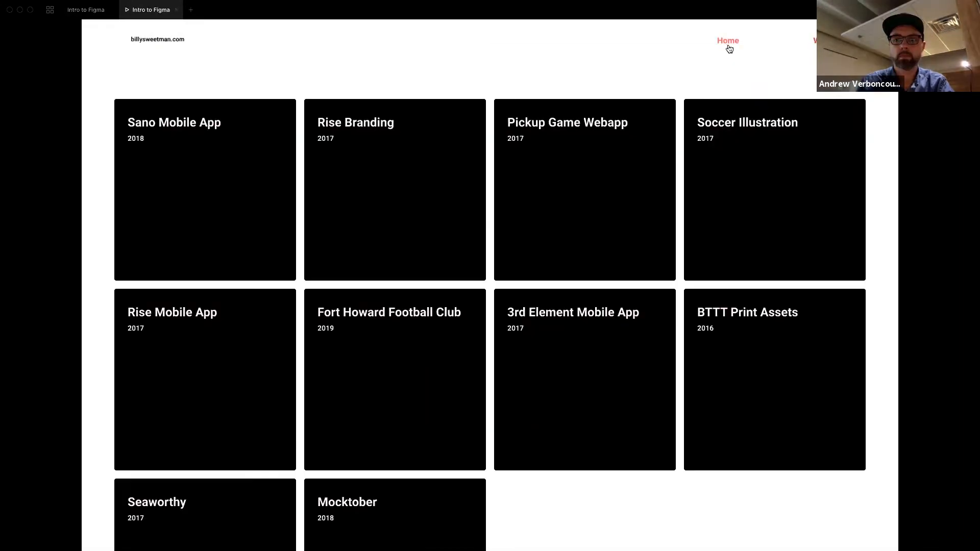
{"action": "left_click", "coordinate": [729, 47]}
{"action": "left_click", "coordinate": [823, 41]}
{"action": "left_click", "coordinate": [727, 46]}
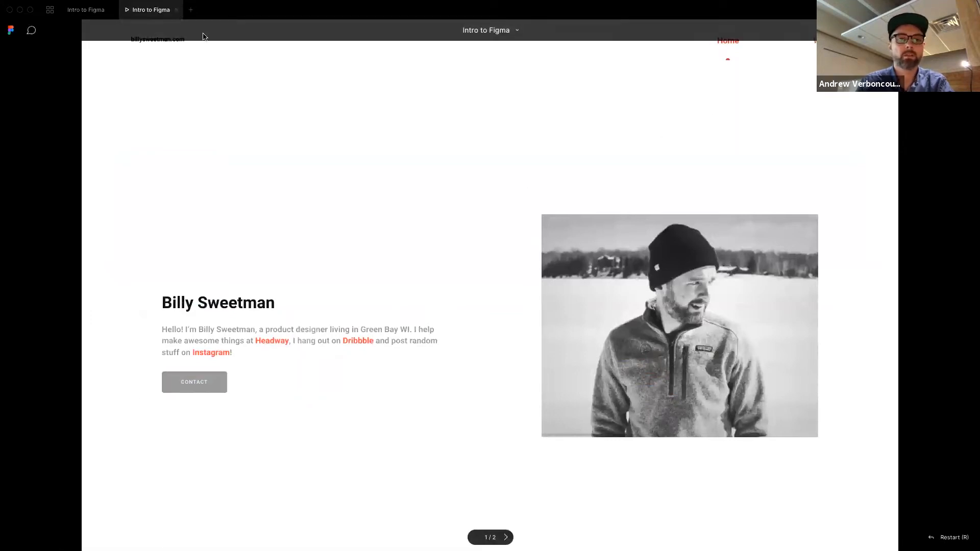
{"action": "left_click", "coordinate": [177, 10]}
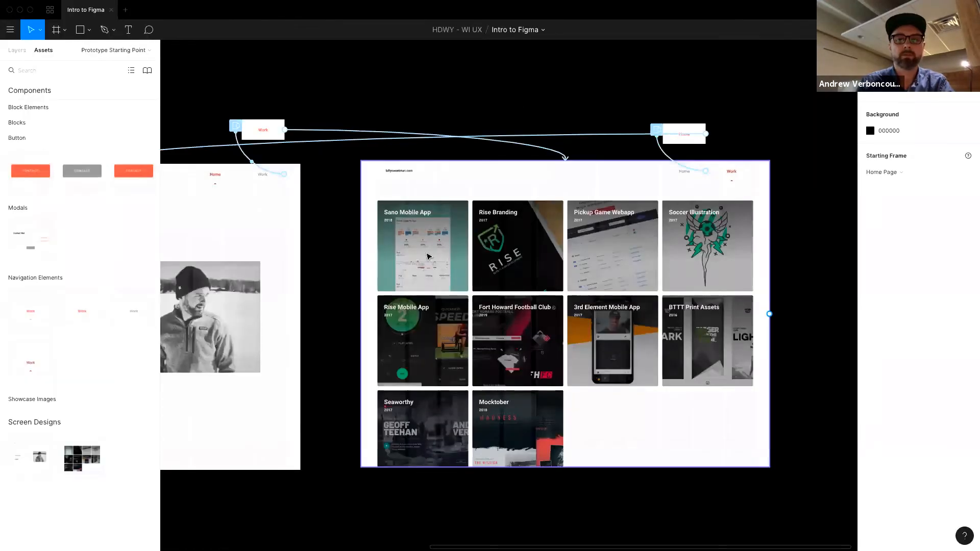
Place the dark iOS card from the Showcase Images components below the Showcase frame, aligned with the Sano Mobile App column.
{"action": "scroll", "coordinate": [633, 263], "scroll_direction": "down", "scroll_amount": 2}
{"action": "scroll", "coordinate": [633, 263], "scroll_direction": "up", "scroll_amount": 2}
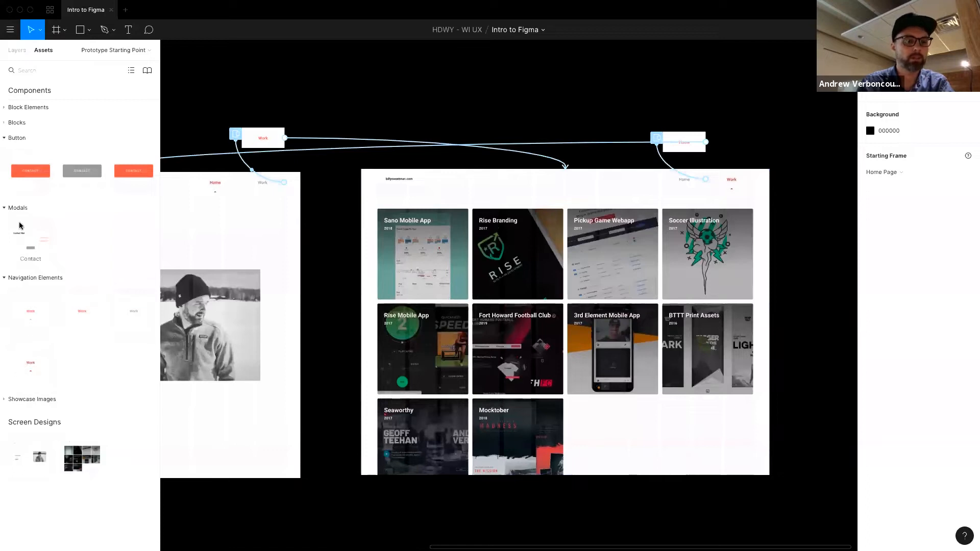
{"action": "left_click", "coordinate": [17, 123]}
{"action": "left_click", "coordinate": [27, 108]}
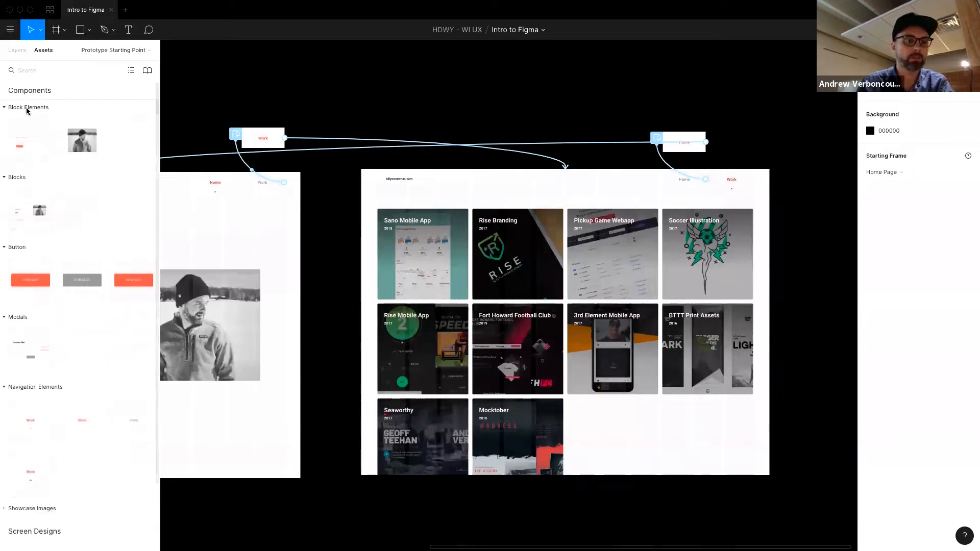
{"action": "left_click", "coordinate": [21, 178]}
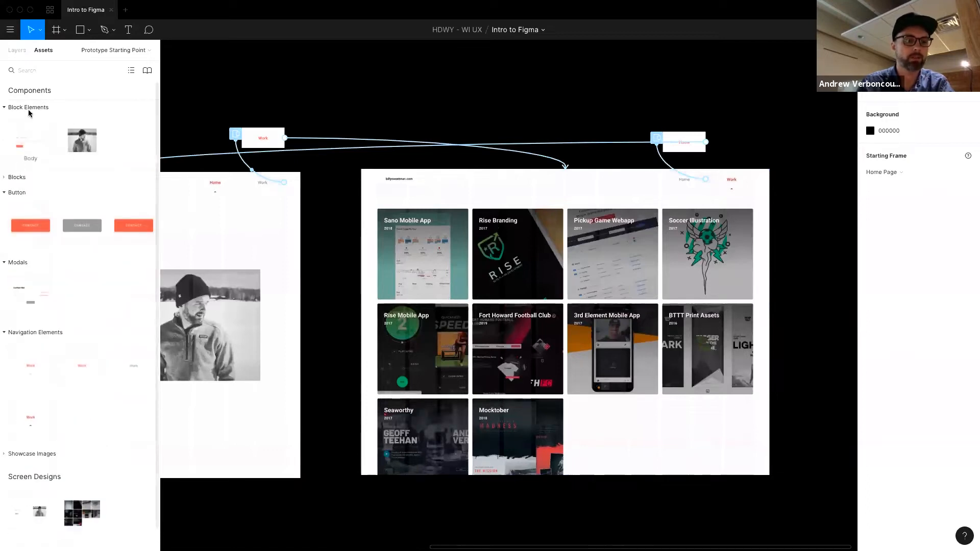
{"action": "left_click", "coordinate": [28, 108]}
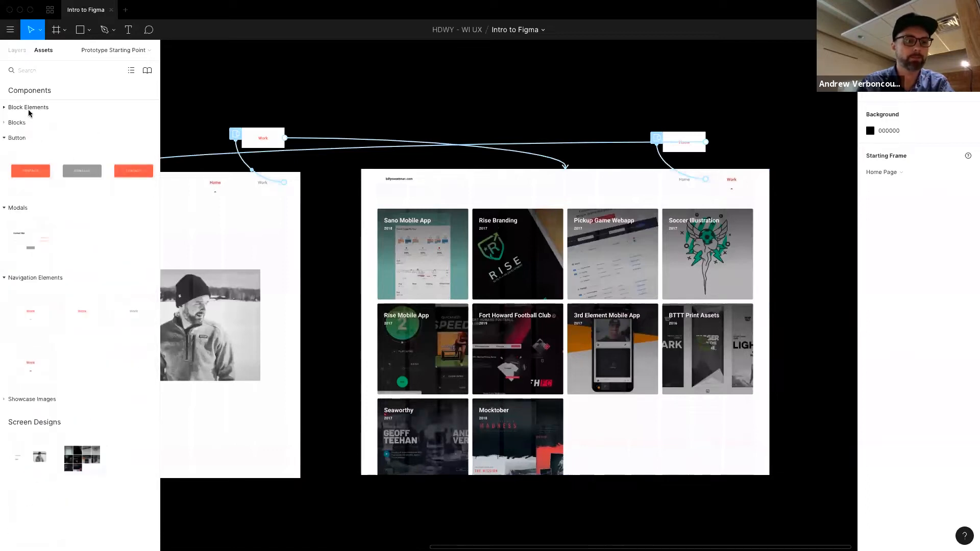
{"action": "left_click", "coordinate": [45, 400]}
{"action": "scroll", "coordinate": [45, 408], "scroll_direction": "down", "scroll_amount": 1}
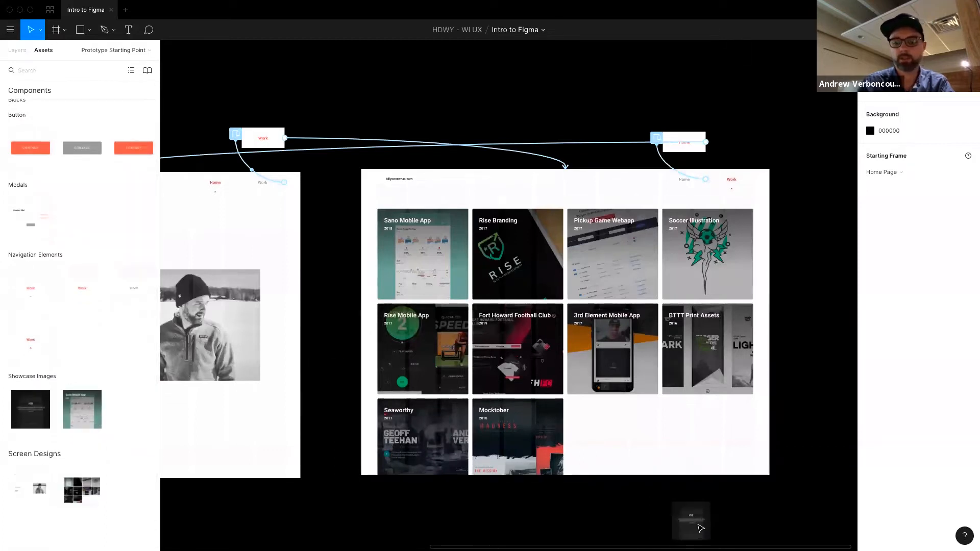
{"action": "left_click", "coordinate": [686, 518]}
{"action": "scroll", "coordinate": [672, 388], "scroll_direction": "down", "scroll_amount": 5}
{"action": "left_click_drag", "start_coordinate": [420, 396], "coordinate": [425, 404]}
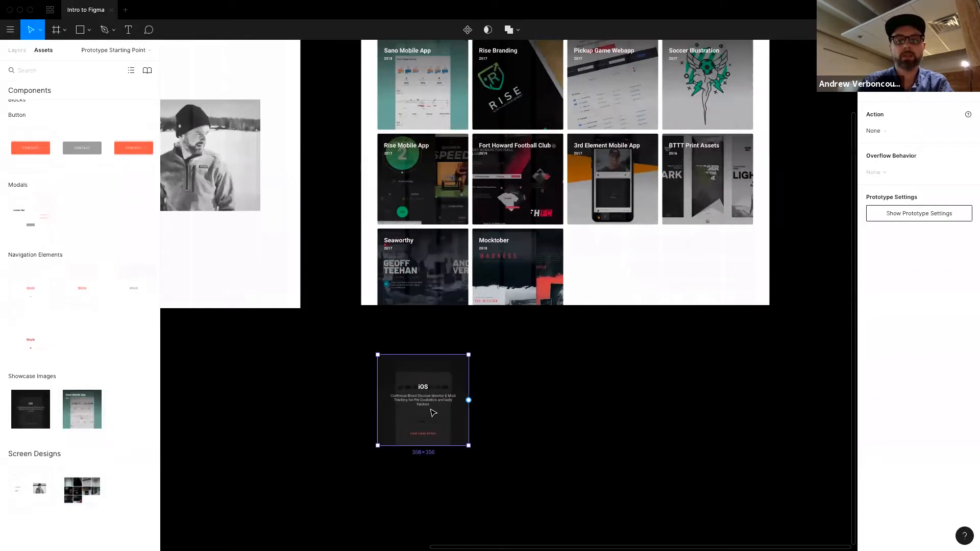
Link the Sano Mobile App card to the iOS hover card with the While Hovering trigger.
{"action": "scroll", "coordinate": [486, 171], "scroll_direction": "up", "scroll_amount": 3}
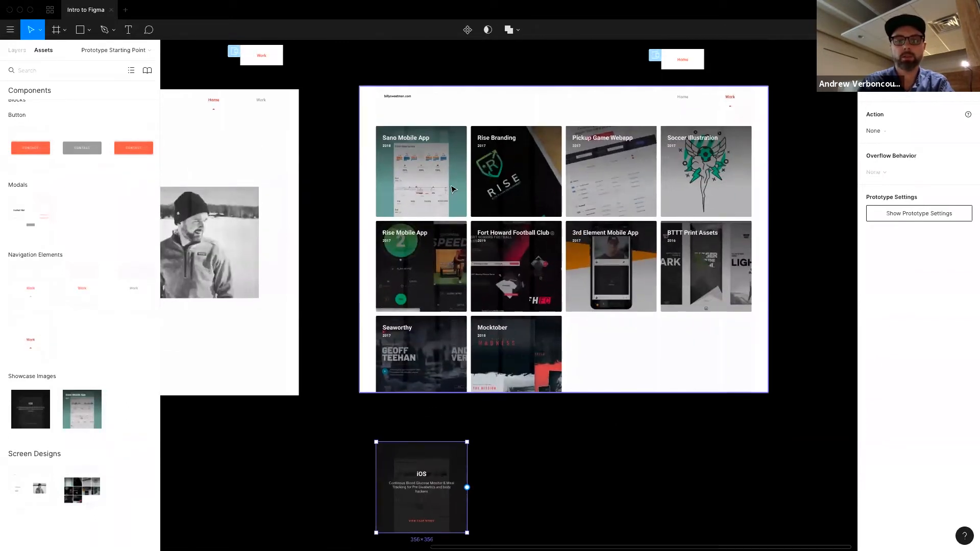
{"action": "left_click", "coordinate": [432, 147]}
{"action": "left_click_drag", "start_coordinate": [466, 172], "coordinate": [445, 485]}
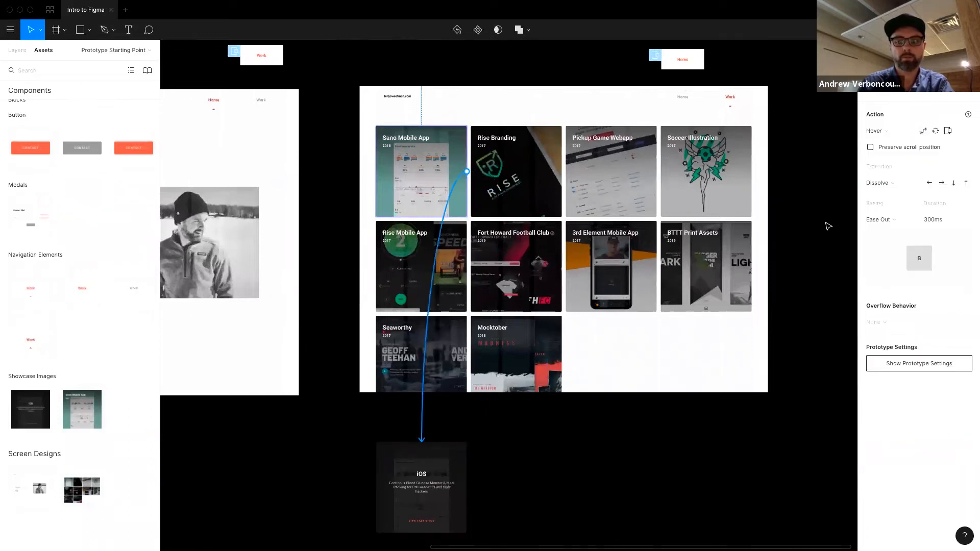
{"action": "left_click", "coordinate": [885, 134]}
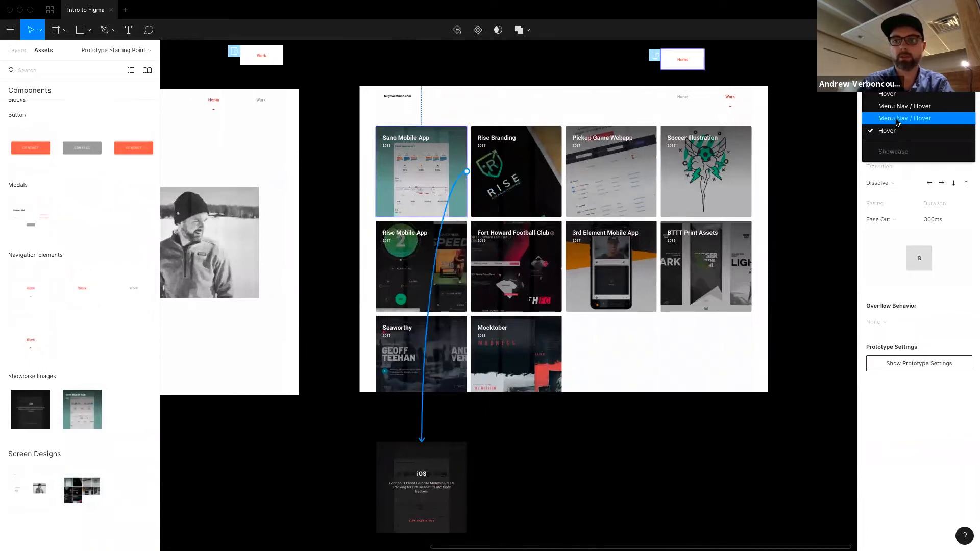
{"action": "left_click", "coordinate": [886, 446]}
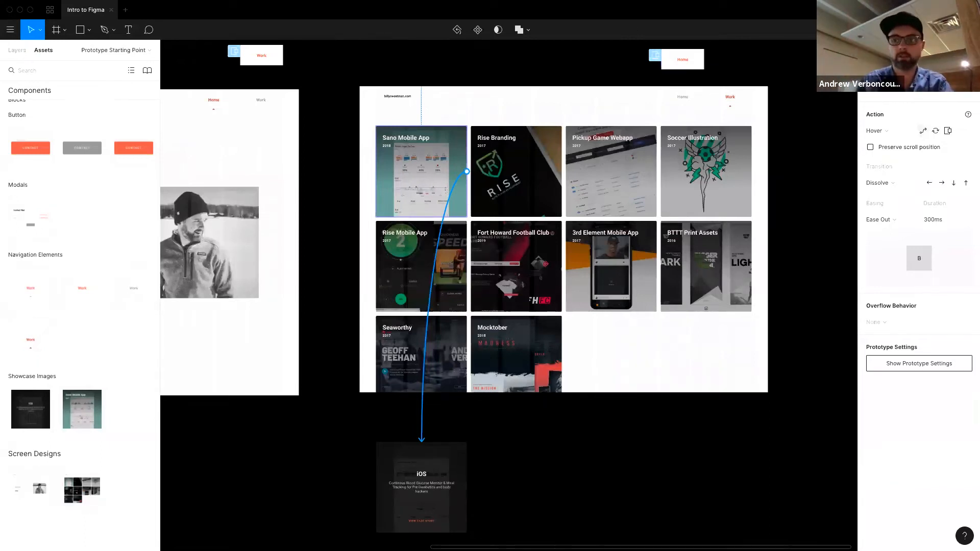
{"action": "left_click", "coordinate": [874, 131]}
{"action": "left_click", "coordinate": [890, 99]}
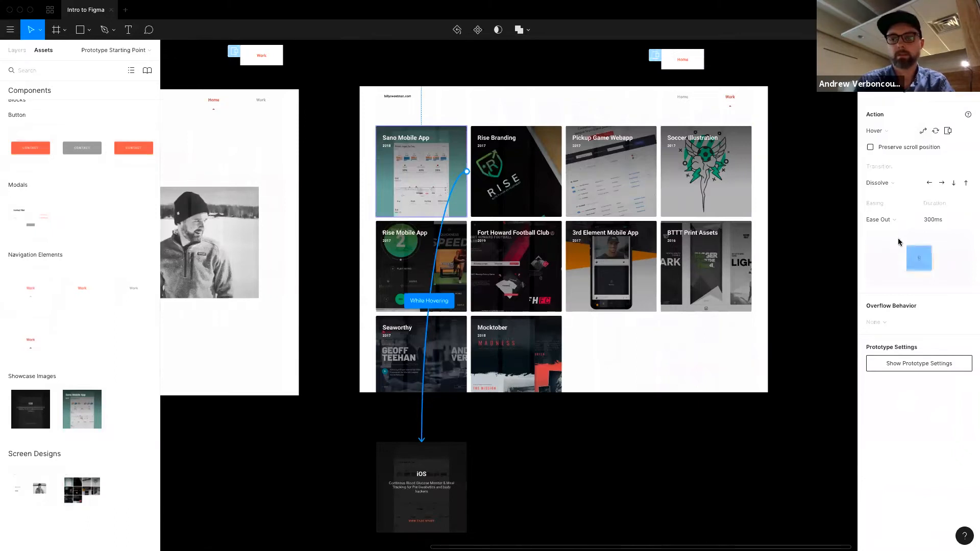
Make the Sano Mobile App interaction an overlay with Manual position, and move the iOS hover card closer to the Showcase frame.
{"action": "left_click", "coordinate": [949, 130]}
{"action": "left_click", "coordinate": [925, 176]}
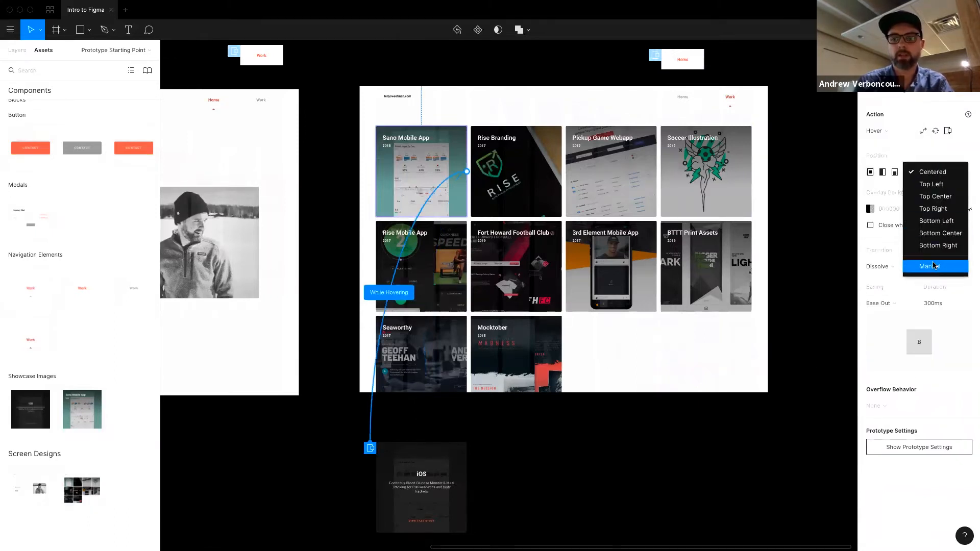
{"action": "left_click", "coordinate": [934, 266]}
{"action": "left_click_drag", "start_coordinate": [451, 464], "coordinate": [451, 430]}
{"action": "left_click", "coordinate": [474, 48]}
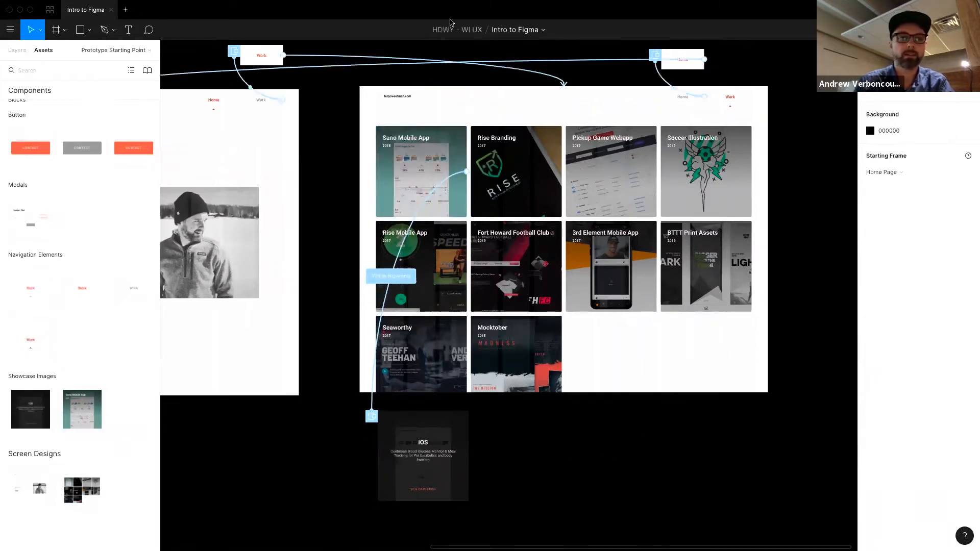
Preview the prototype, follow Work to the Showcase screen, check the Sano Mobile App card's hover overlay, and return to the design file.
{"action": "left_click", "coordinate": [933, 29]}
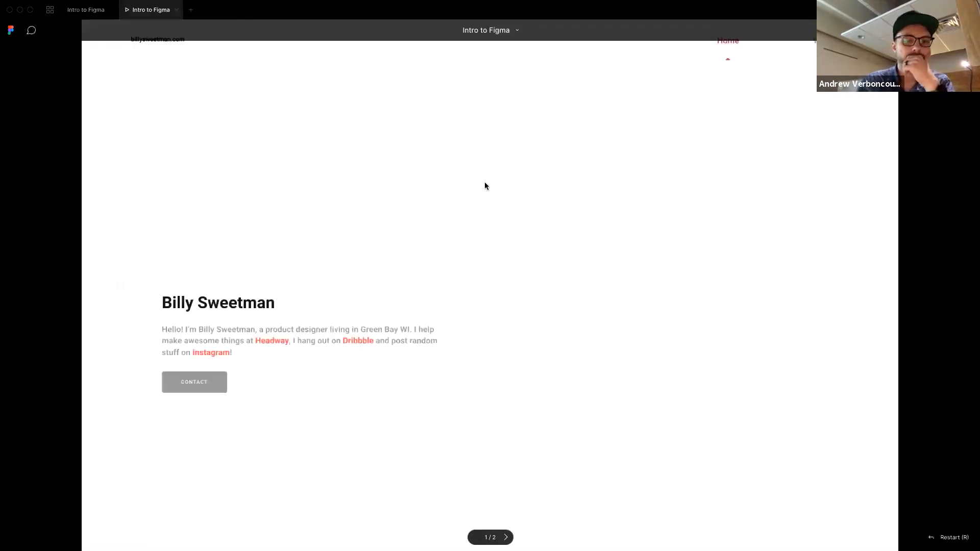
{"action": "left_click", "coordinate": [823, 41]}
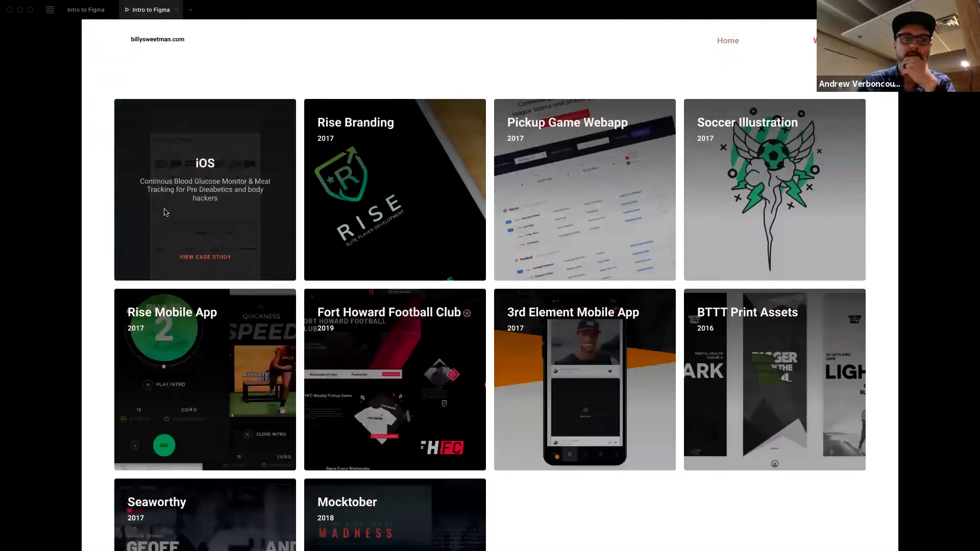
{"action": "mouse_move", "coordinate": [200, 274]}
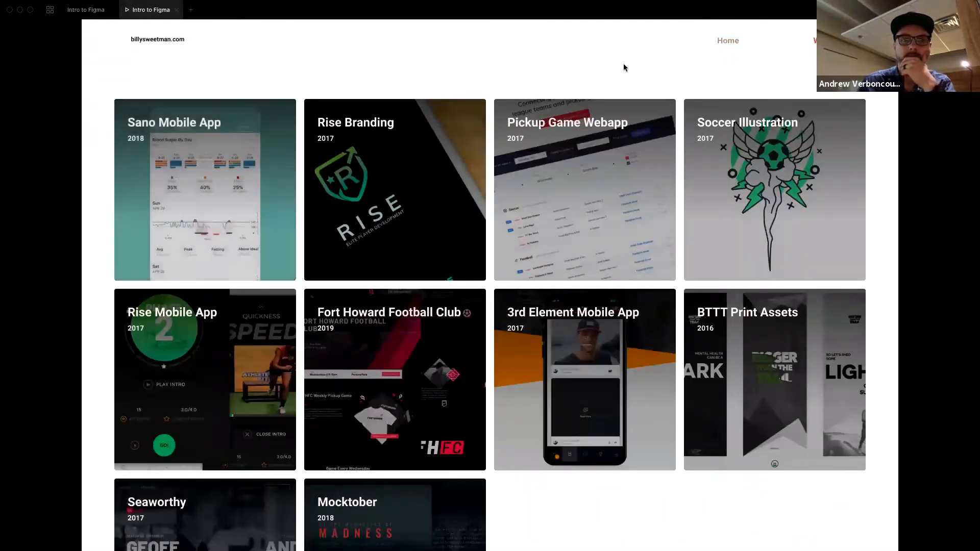
{"action": "left_click", "coordinate": [87, 10]}
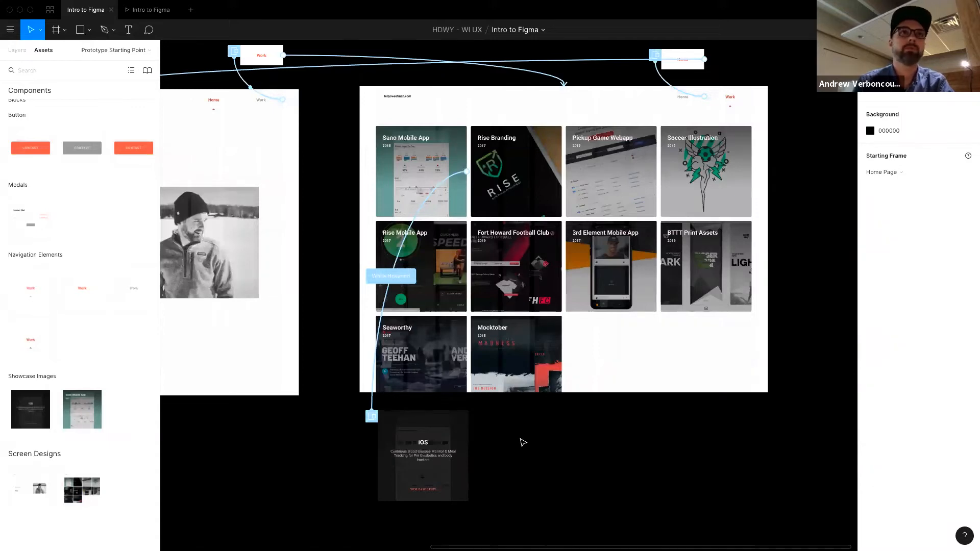
Draw a 1200-high rectangle beside the Showcase frame, matching the frame's height, and set its width to 720.
{"action": "scroll", "coordinate": [523, 443], "scroll_direction": "down", "scroll_amount": 5}
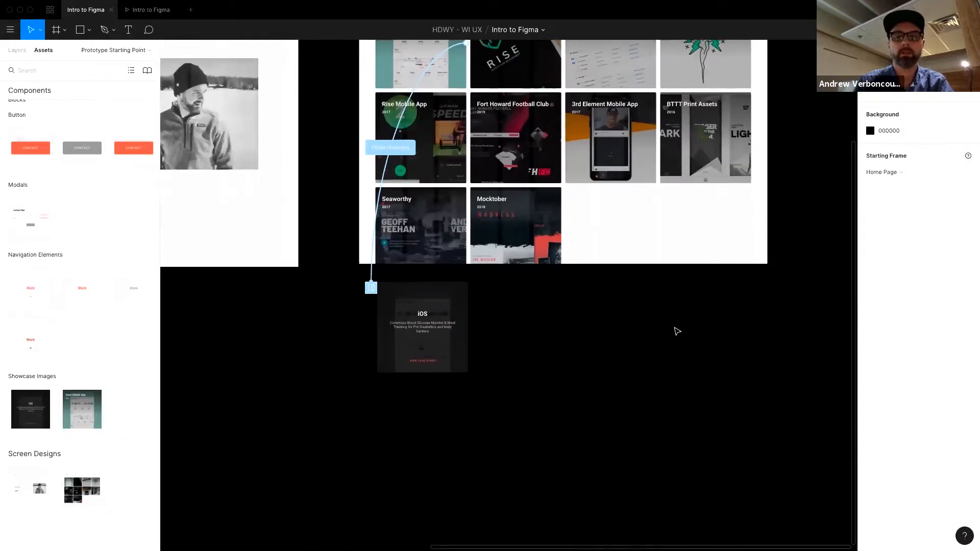
{"action": "scroll", "coordinate": [673, 326], "scroll_direction": "right", "scroll_amount": 2}
{"action": "scroll", "coordinate": [689, 322], "scroll_direction": "right", "scroll_amount": 5}
{"action": "scroll", "coordinate": [580, 400], "scroll_direction": "up", "scroll_amount": 4}
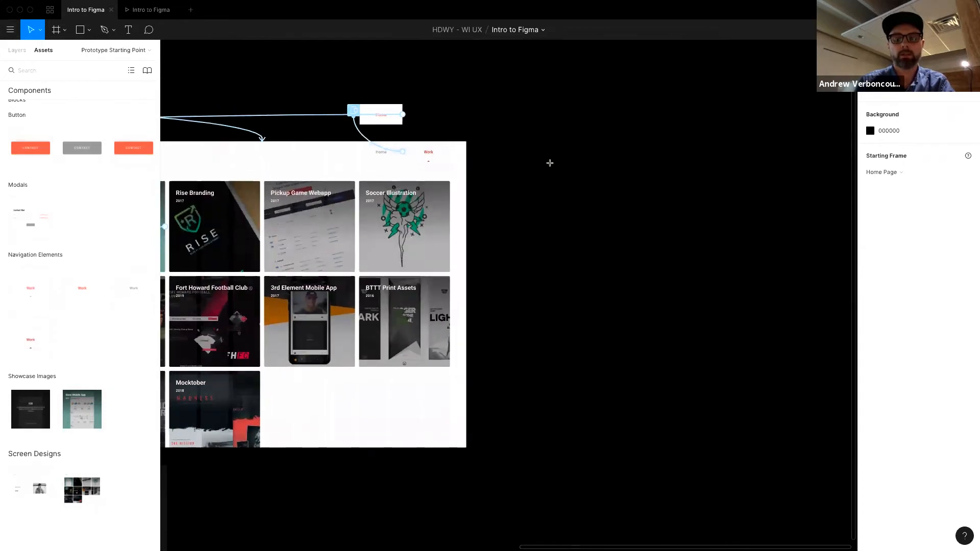
{"action": "key", "text": "r"}
{"action": "left_click_drag", "start_coordinate": [548, 124], "coordinate": [689, 270]}
{"action": "left_click_drag", "start_coordinate": [689, 350], "coordinate": [673, 424]}
{"action": "left_click_drag", "start_coordinate": [625, 276], "coordinate": [645, 284]}
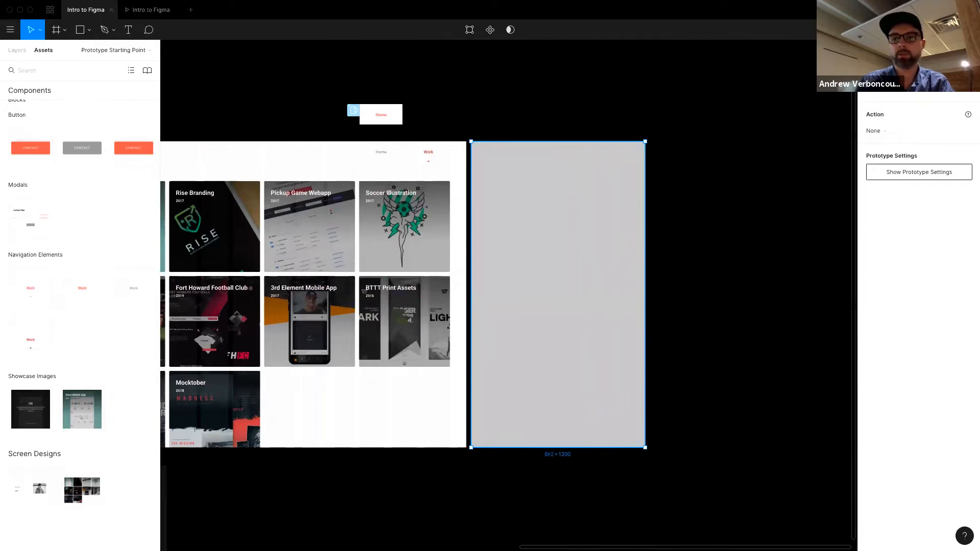
{"action": "left_click", "coordinate": [874, 50]}
{"action": "left_click", "coordinate": [896, 113]}
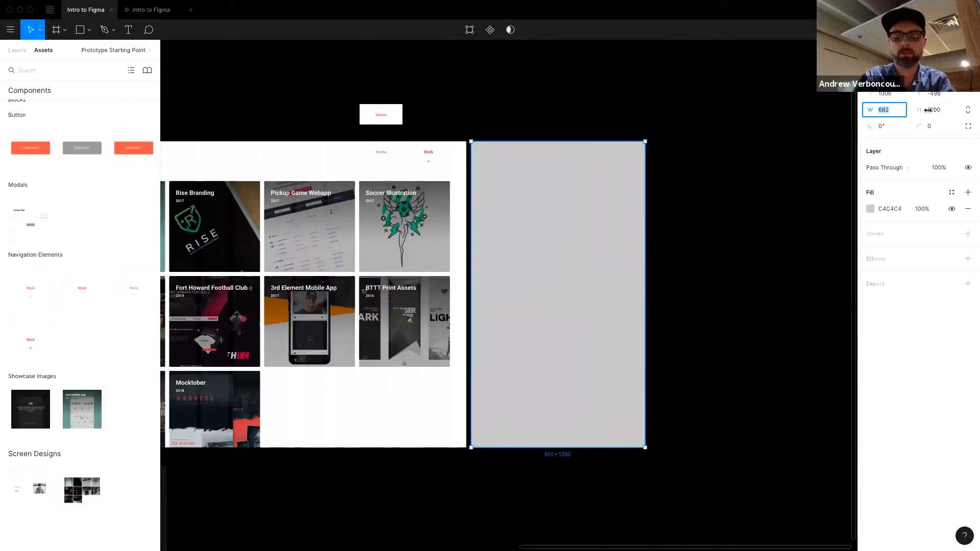
{"action": "type", "text": "720"}
{"action": "key", "text": "Return"}
Change the tall rectangle's fill to white (FFFFFF).
{"action": "left_click", "coordinate": [817, 223]}
{"action": "left_click", "coordinate": [605, 258]}
{"action": "left_click", "coordinate": [870, 209]}
{"action": "left_click", "coordinate": [782, 320]}
{"action": "left_click_drag", "start_coordinate": [775, 312], "coordinate": [735, 221]}
{"action": "left_click", "coordinate": [847, 212]}
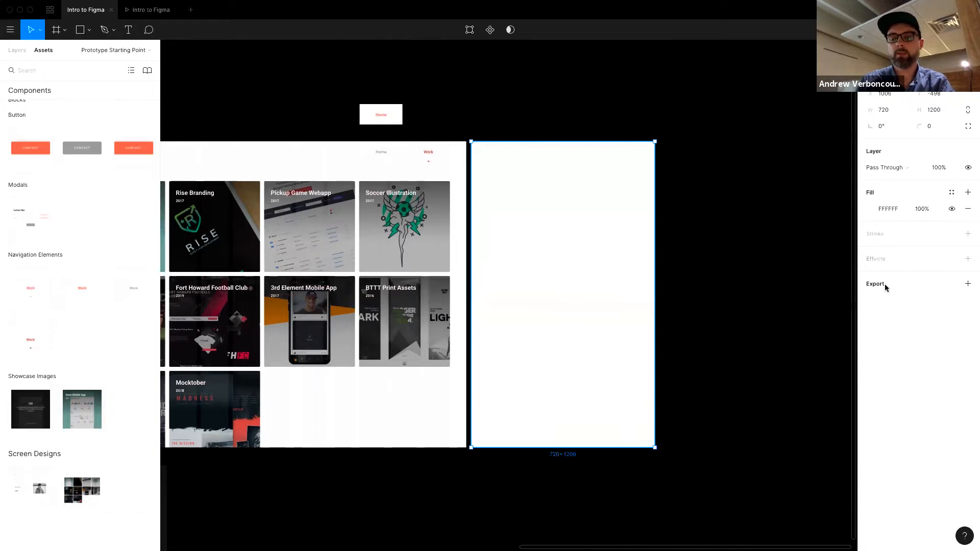
Duplicate the white rectangle, resize the copy to about 562 × 400, and place it near the top of the original.
{"action": "scroll", "coordinate": [755, 302], "scroll_direction": "left", "scroll_amount": 6}
{"action": "scroll", "coordinate": [573, 383], "scroll_direction": "left", "scroll_amount": 2}
{"action": "scroll", "coordinate": [643, 342], "scroll_direction": "right", "scroll_amount": 6}
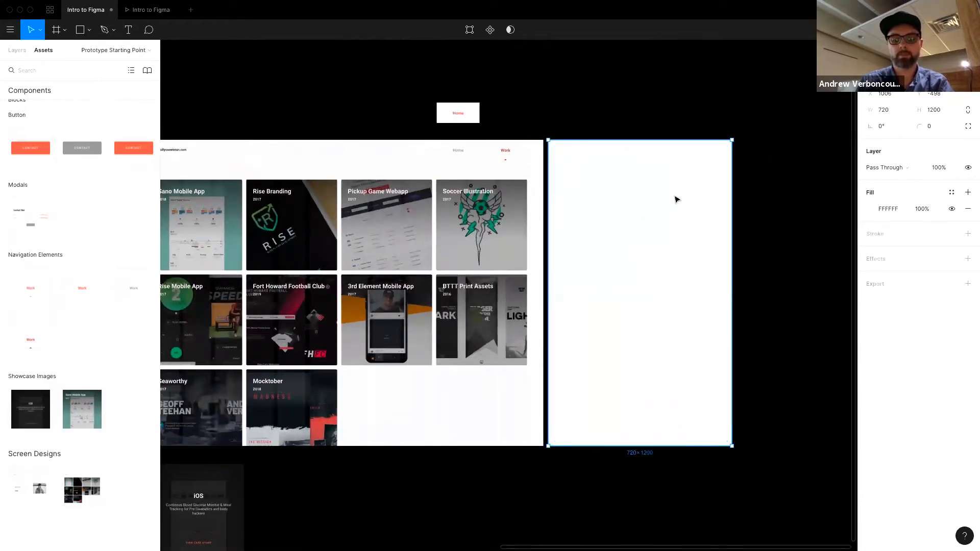
{"action": "key", "text": "super+d"}
{"action": "mouse_move", "coordinate": [699, 196]}
{"action": "left_mouse_down"}
{"action": "mouse_move", "coordinate": [689, 240]}
{"action": "mouse_move", "coordinate": [695, 201]}
{"action": "left_mouse_up"}
{"action": "left_click_drag", "start_coordinate": [695, 261], "coordinate": [709, 262]}
{"action": "left_click_drag", "start_coordinate": [620, 383], "coordinate": [627, 303]}
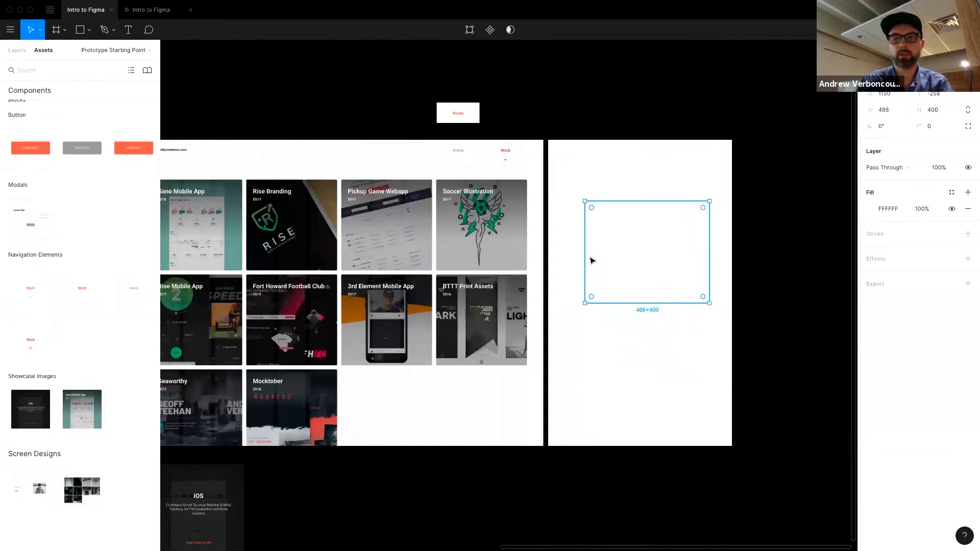
{"action": "left_click_drag", "start_coordinate": [586, 252], "coordinate": [568, 255]}
{"action": "left_click_drag", "start_coordinate": [635, 260], "coordinate": [639, 218]}
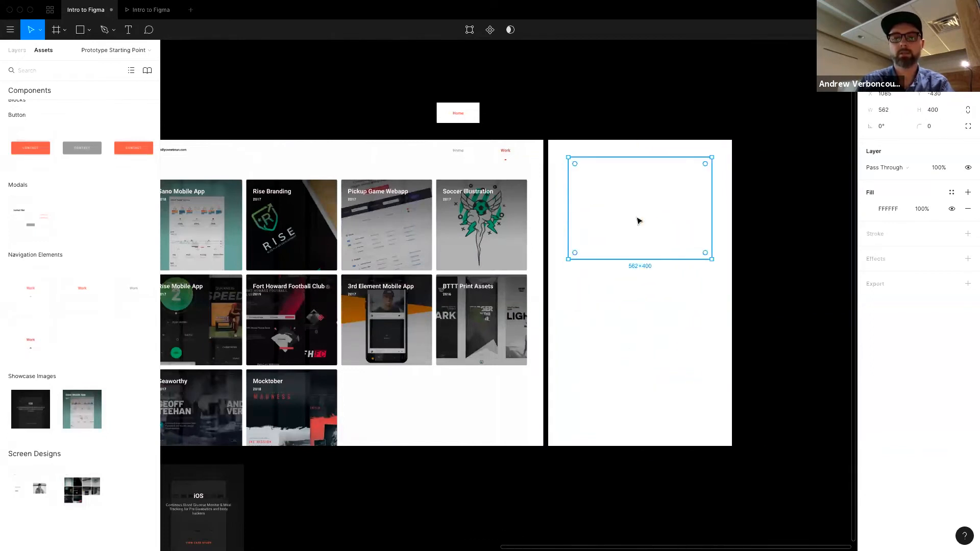
Fill the smaller rectangle with red (FF0000) and deselect it.
{"action": "left_click", "coordinate": [870, 209]}
{"action": "left_click_drag", "start_coordinate": [786, 286], "coordinate": [853, 218]}
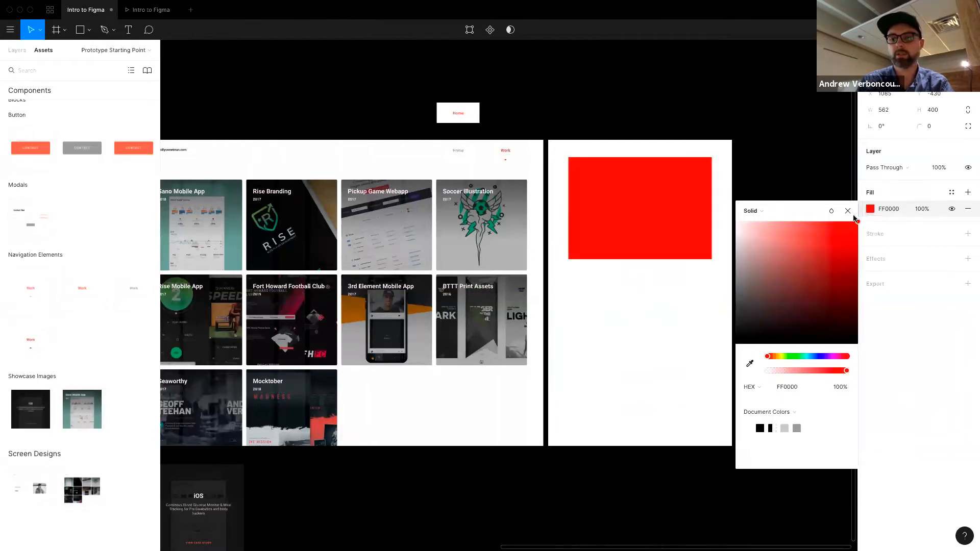
{"action": "left_click", "coordinate": [849, 212]}
{"action": "left_click", "coordinate": [836, 182]}
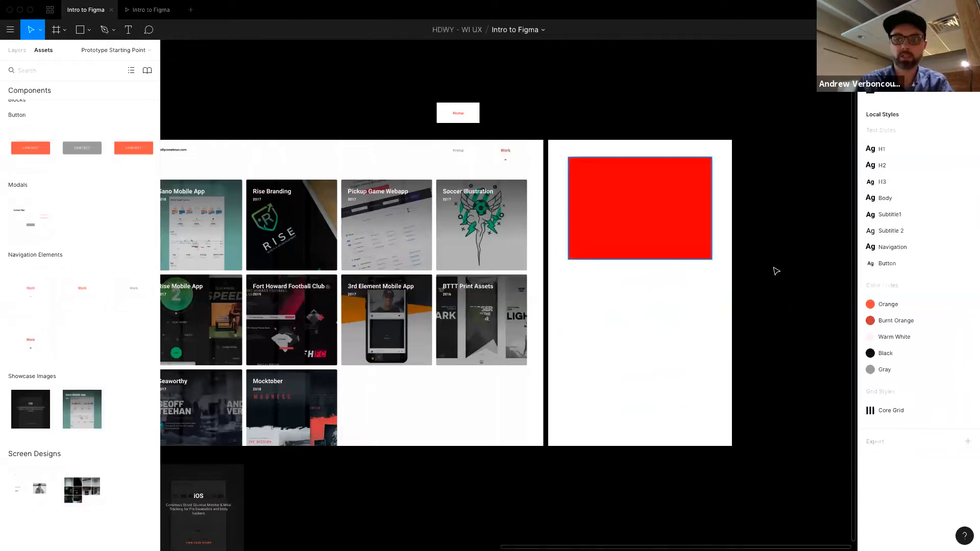
Wrap the white and red rectangles together in a new frame.
{"action": "scroll", "coordinate": [613, 311], "scroll_direction": "left", "scroll_amount": 2}
{"action": "scroll", "coordinate": [730, 332], "scroll_direction": "down", "scroll_amount": 1}
{"action": "left_click", "coordinate": [731, 329]}
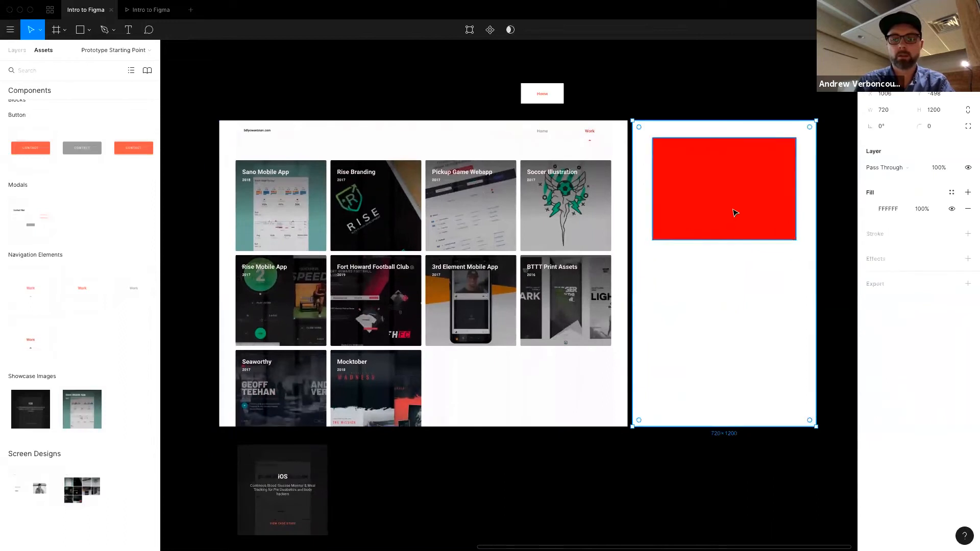
{"action": "left_click", "coordinate": [733, 213], "text": "shift"}
{"action": "key", "text": "alt+super+g"}
{"action": "left_click", "coordinate": [662, 101]}
{"action": "left_click", "coordinate": [639, 116]}
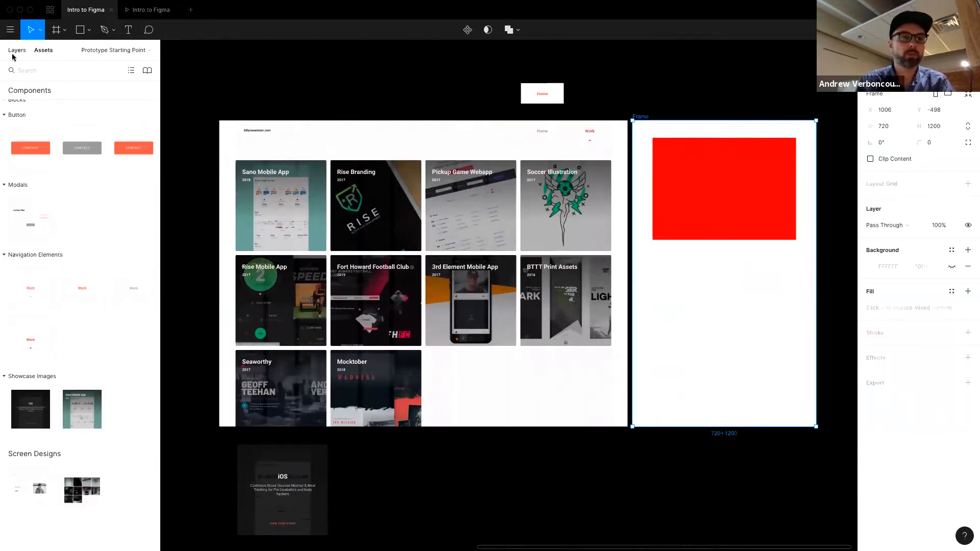
Rename the new frame as Portfolio Panel.
{"action": "left_click", "coordinate": [17, 50]}
{"action": "double_click", "coordinate": [29, 177]}
{"action": "type", "text": "Portfo"}
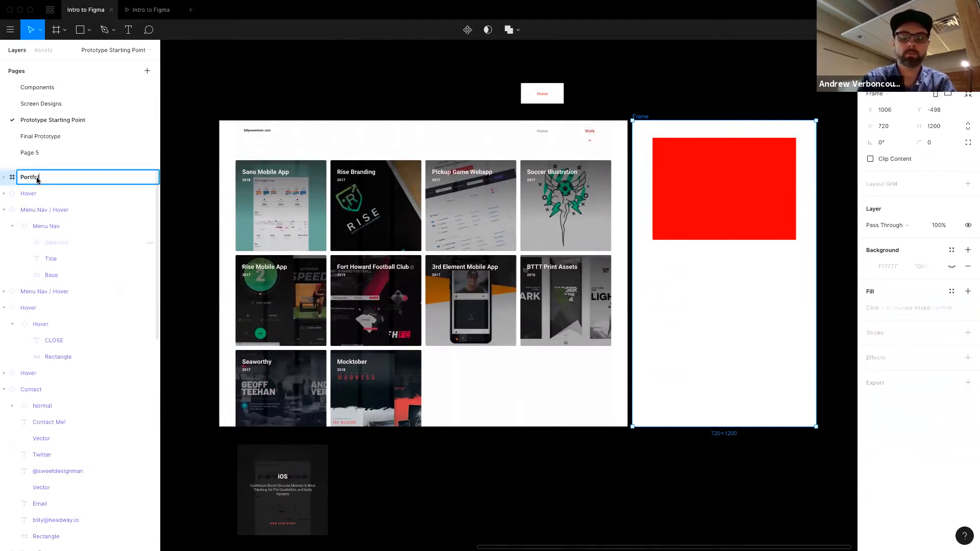
{"action": "left_click", "coordinate": [297, 83]}
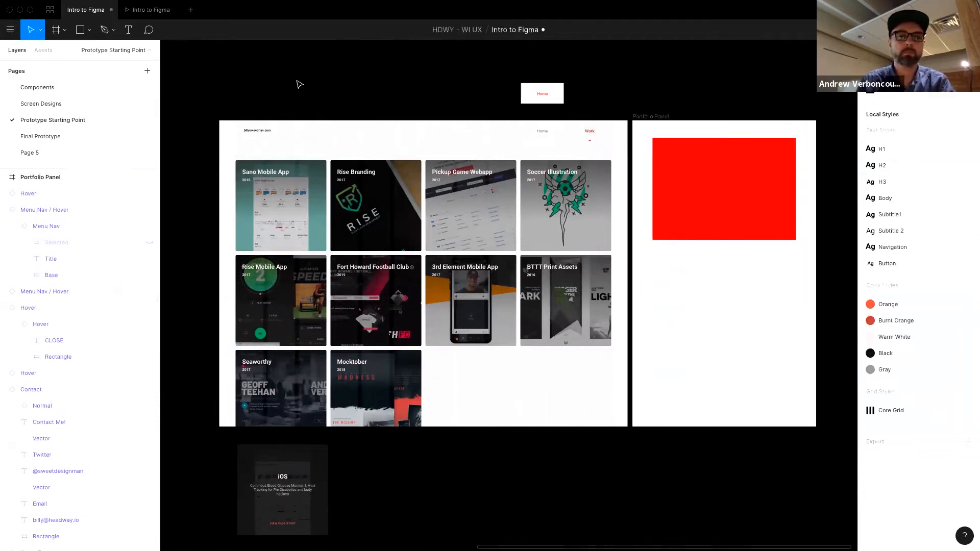
Link the iOS hover card below the Showcase frame to the Portfolio Panel frame.
{"action": "scroll", "coordinate": [352, 185], "scroll_direction": "down", "scroll_amount": 2}
{"action": "left_click", "coordinate": [304, 387]}
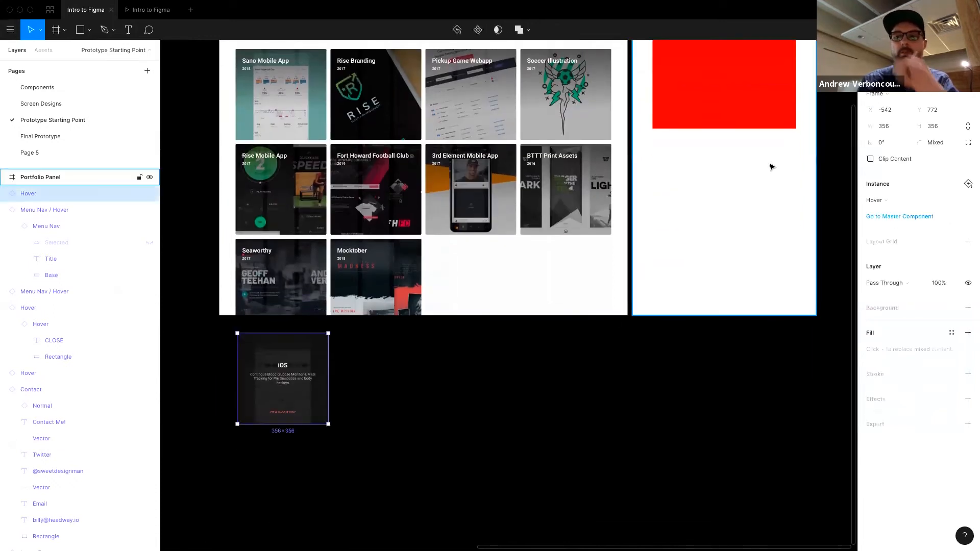
{"action": "scroll", "coordinate": [584, 277], "scroll_direction": "up", "scroll_amount": 2}
{"action": "scroll", "coordinate": [584, 277], "scroll_direction": "right", "scroll_amount": 1}
{"action": "scroll", "coordinate": [684, 201], "scroll_direction": "down", "scroll_amount": 1}
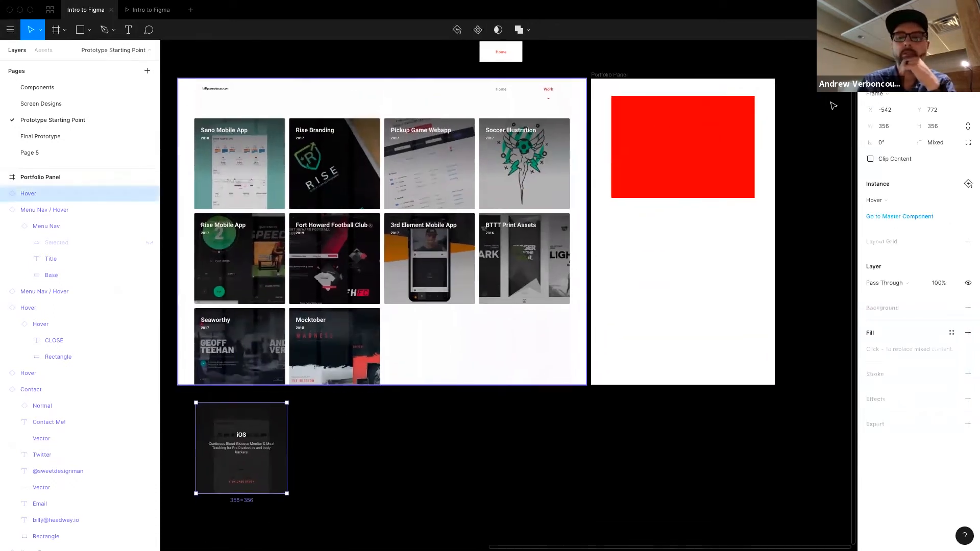
{"action": "key", "text": "alt+9"}
{"action": "left_click_drag", "start_coordinate": [286, 447], "coordinate": [673, 190]}
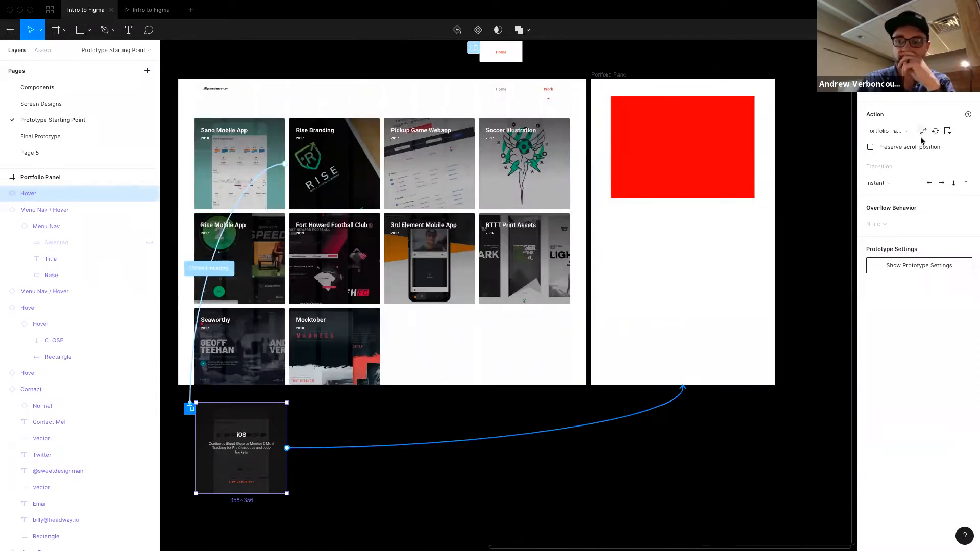
Make the link open an overlay at Top Left with a visible background and a leftward Move In transition.
{"action": "left_click", "coordinate": [947, 132]}
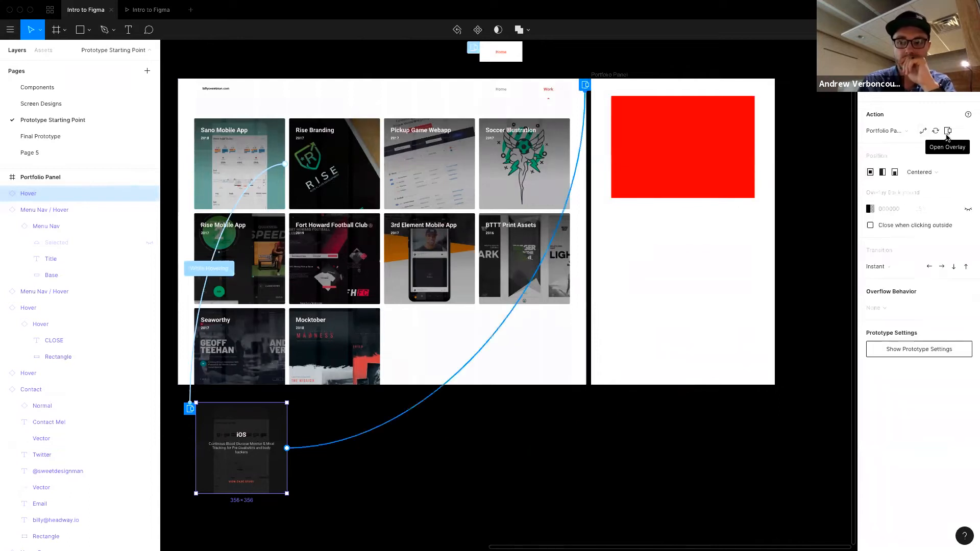
{"action": "left_click", "coordinate": [884, 175]}
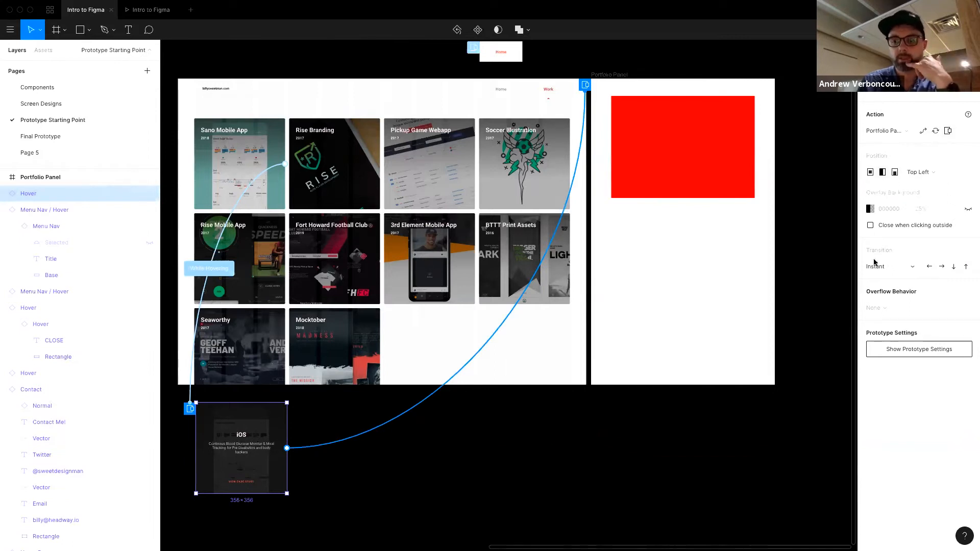
{"action": "left_click", "coordinate": [929, 267]}
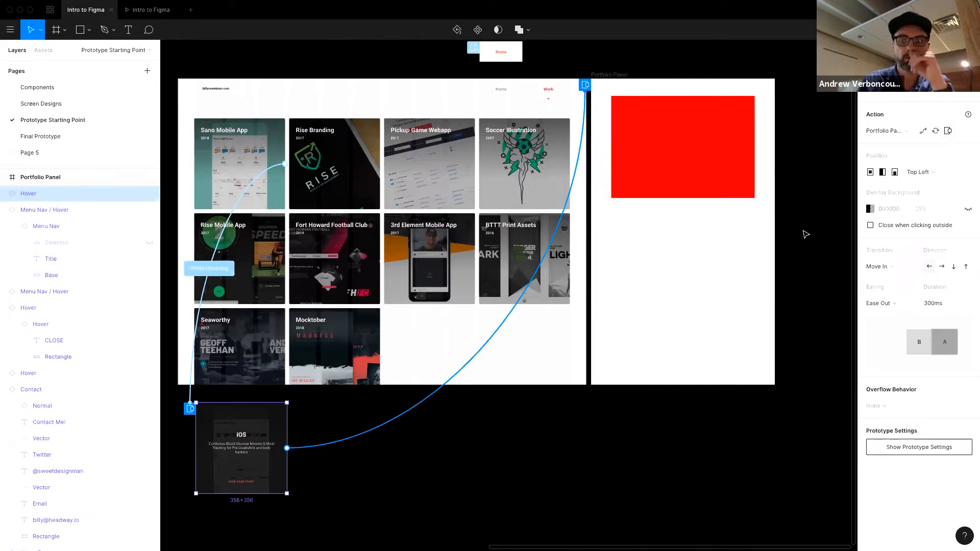
{"action": "left_click", "coordinate": [971, 210]}
Preview the Portfolio Panel overlay by opening it from the Sano Mobile App card, and close the preview.
{"action": "left_click", "coordinate": [144, 11]}
{"action": "left_click", "coordinate": [424, 67]}
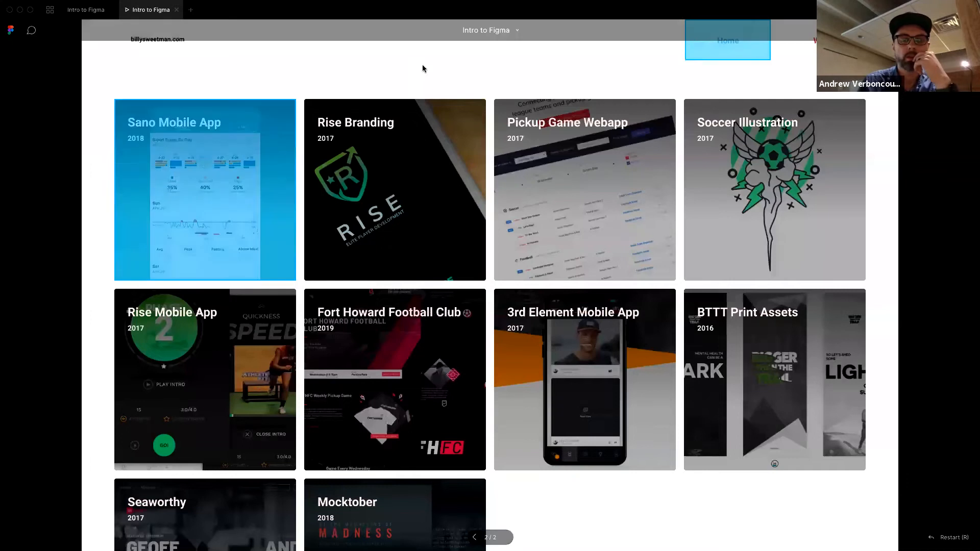
{"action": "left_click", "coordinate": [259, 158]}
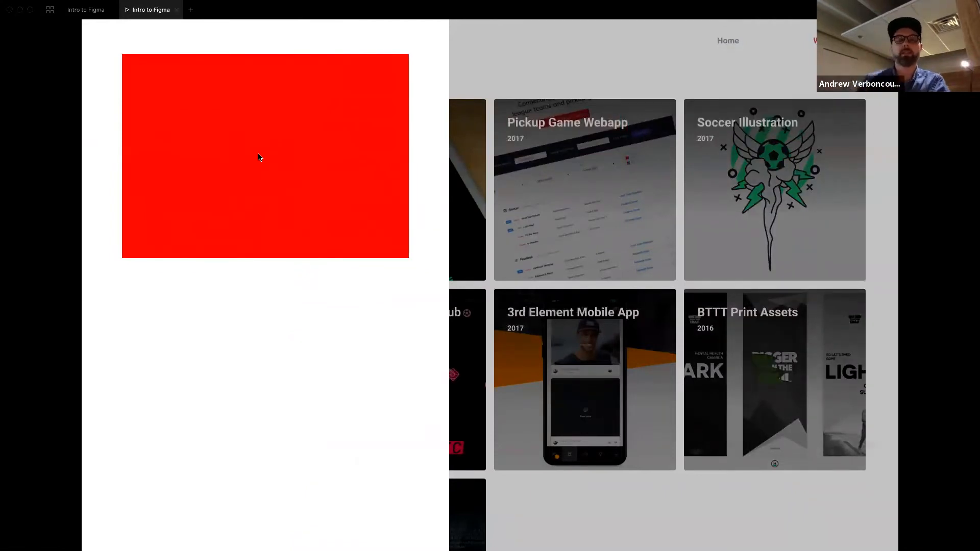
{"action": "left_click", "coordinate": [176, 9]}
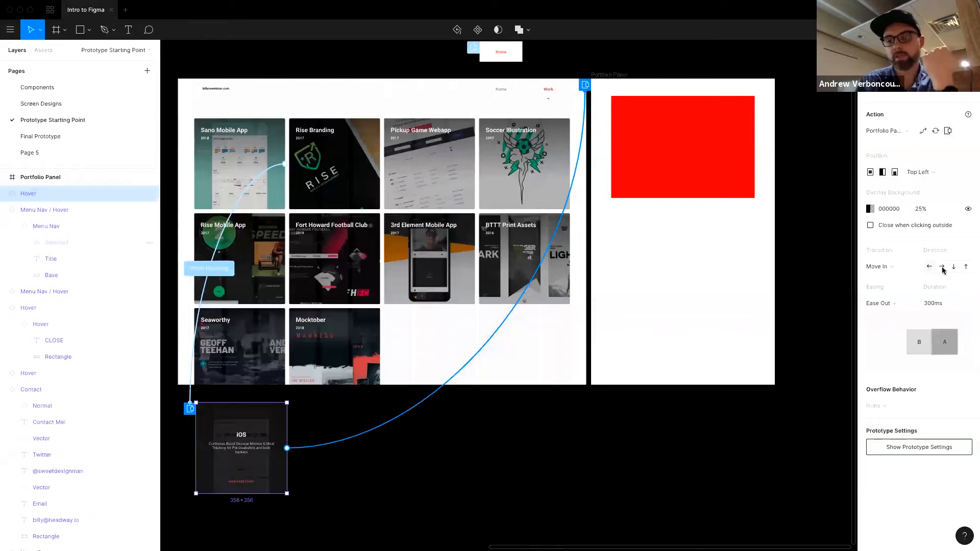
Try the rightward Move In direction, restore the leftward one, and set the Portfolio Panel overlay's position to Top Right.
{"action": "left_click", "coordinate": [941, 267]}
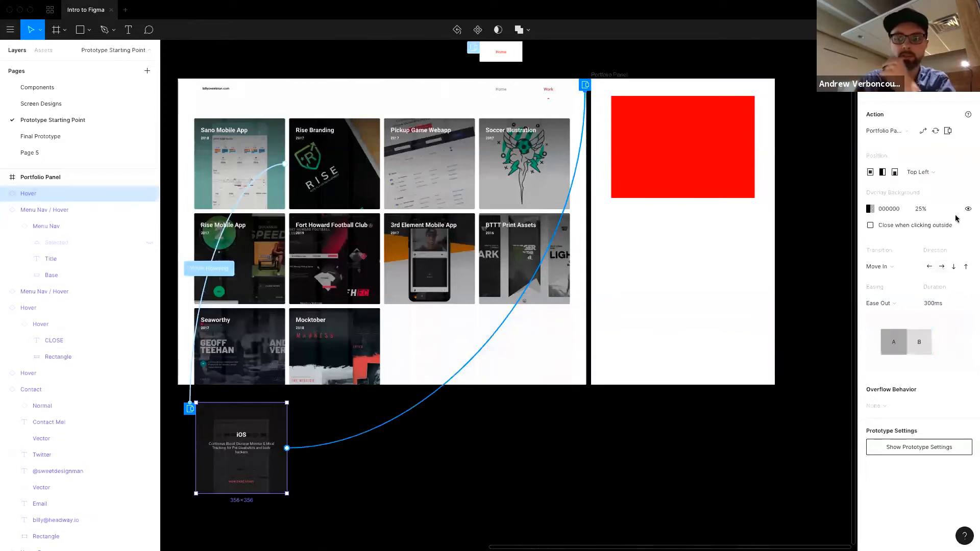
{"action": "left_click", "coordinate": [929, 266]}
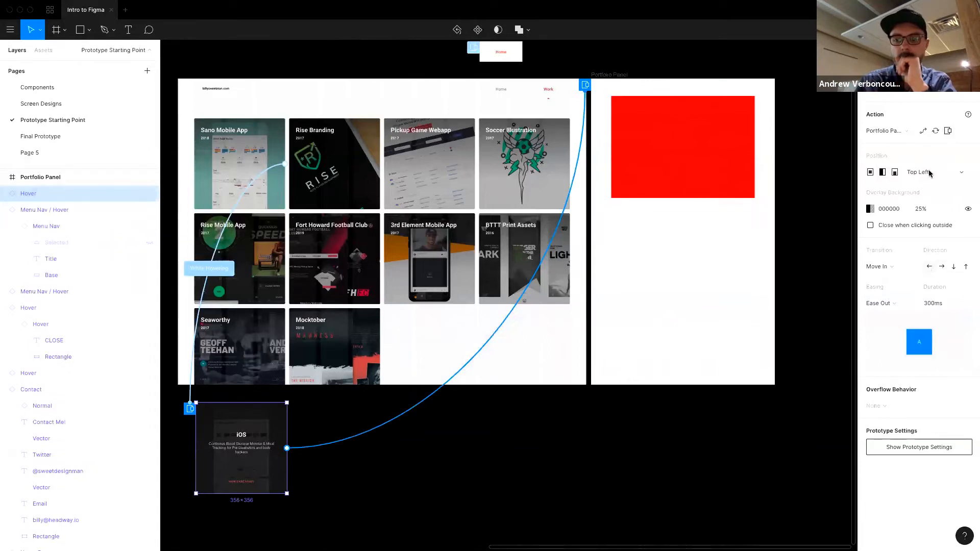
{"action": "left_click", "coordinate": [930, 173]}
{"action": "left_click", "coordinate": [941, 202]}
{"action": "key", "text": "Escape"}
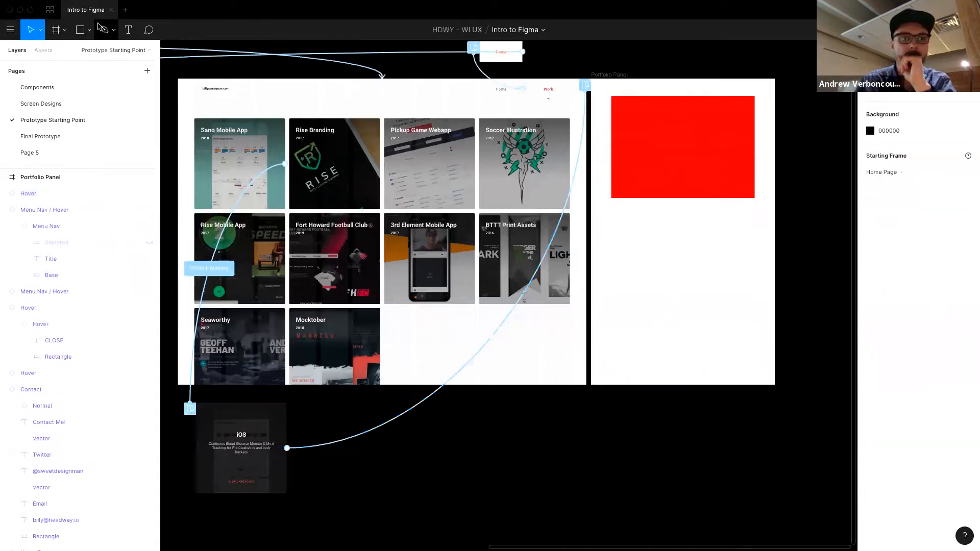
Preview the prototype, go to the Showcase screen, open the panel from the iOS hover card, and return to the design file.
{"action": "left_click", "coordinate": [935, 30]}
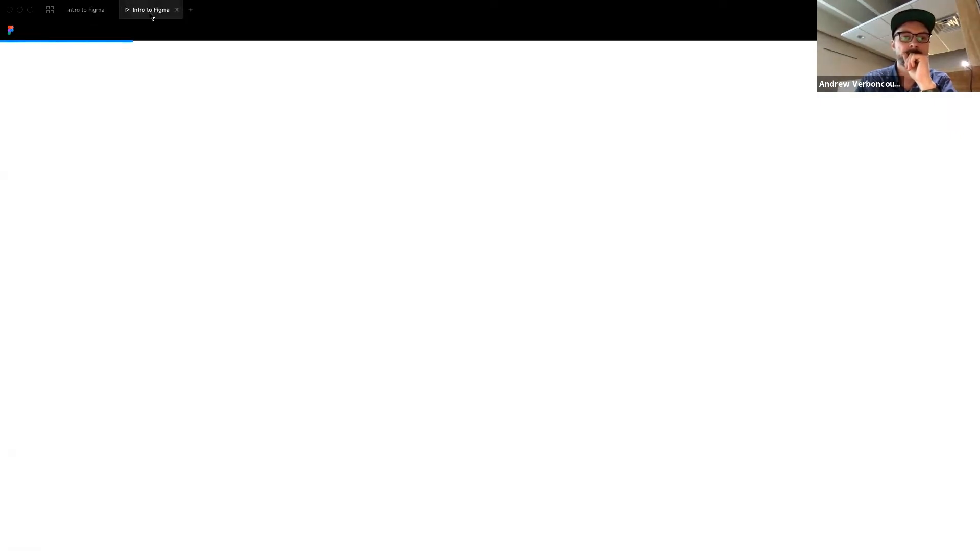
{"action": "left_click", "coordinate": [409, 204]}
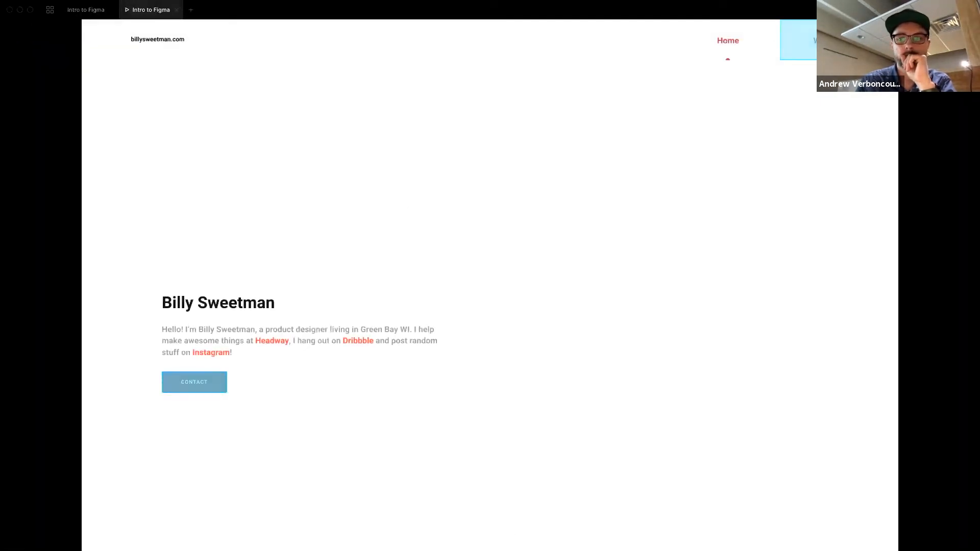
{"action": "key", "text": "Right"}
{"action": "left_click", "coordinate": [256, 188]}
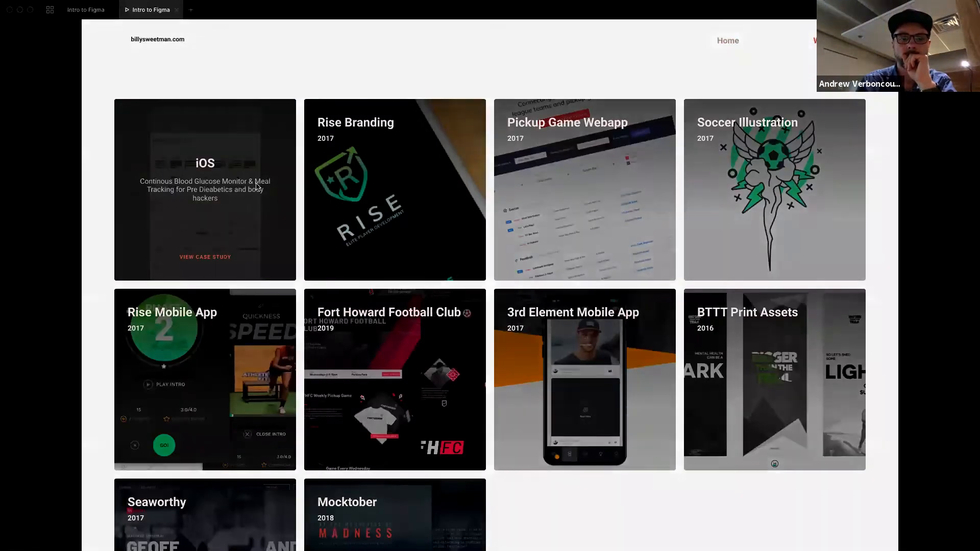
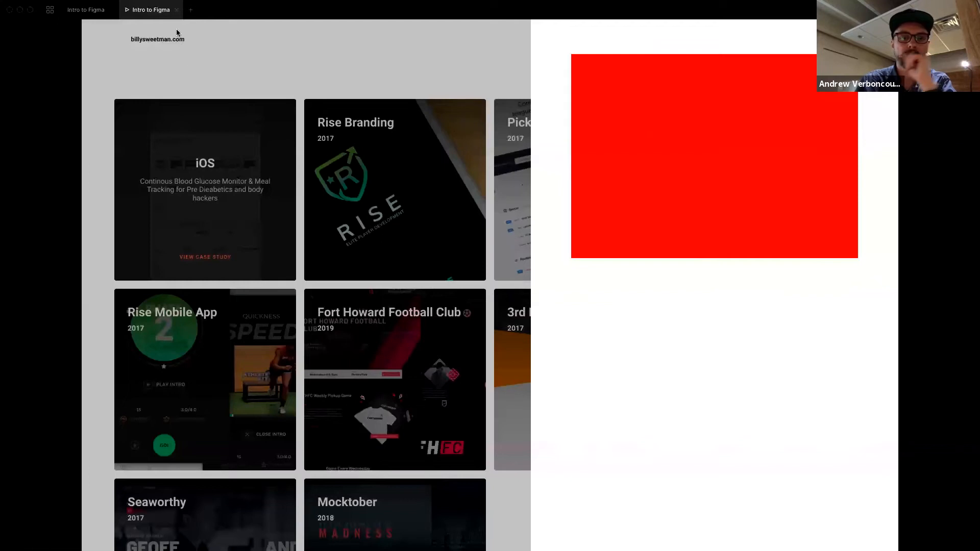
{"action": "left_click", "coordinate": [89, 10]}
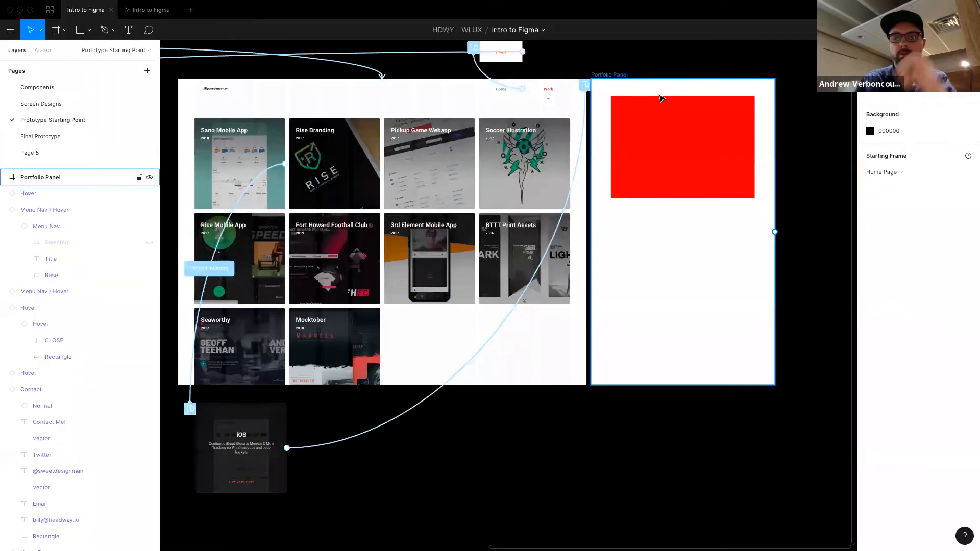
Link the panel's red rectangle to the Showcase frame, test opening and closing the panel in the preview, and return to the design file.
{"action": "left_click", "coordinate": [668, 128]}
{"action": "left_click_drag", "start_coordinate": [755, 147], "coordinate": [568, 354]}
{"action": "left_click", "coordinate": [153, 15]}
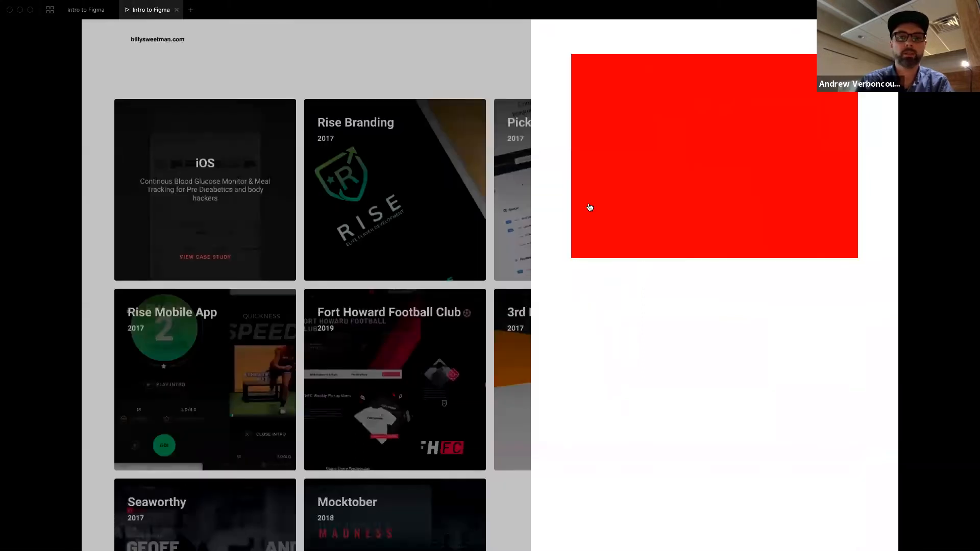
{"action": "left_click", "coordinate": [708, 127]}
{"action": "left_click", "coordinate": [204, 155]}
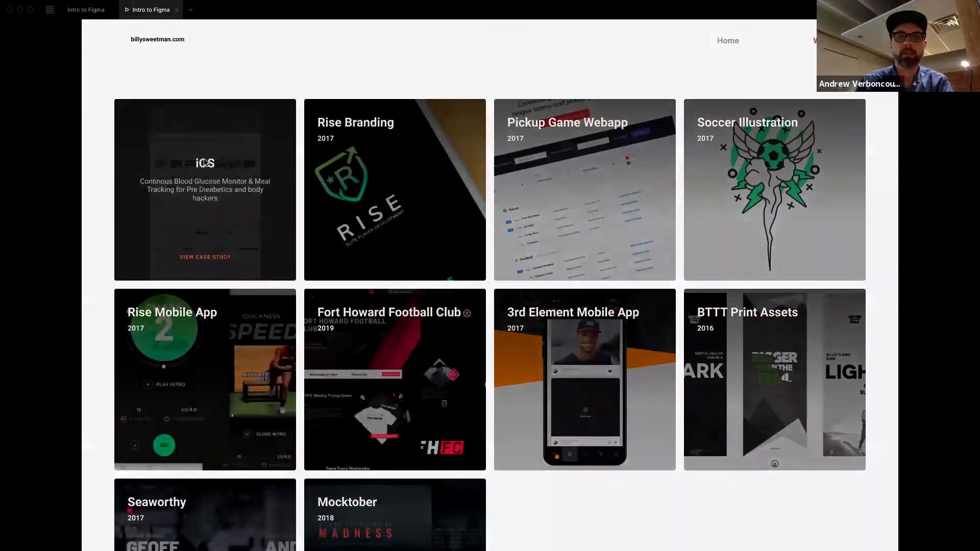
{"action": "left_click", "coordinate": [685, 167]}
{"action": "left_click", "coordinate": [207, 204]}
{"action": "left_click", "coordinate": [740, 176]}
{"action": "left_click", "coordinate": [609, 141]}
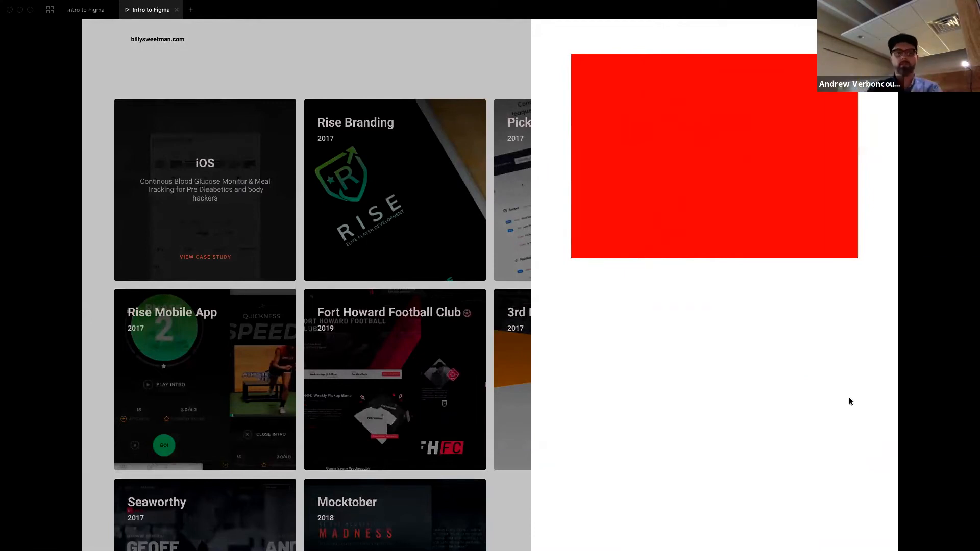
{"action": "left_click", "coordinate": [82, 9]}
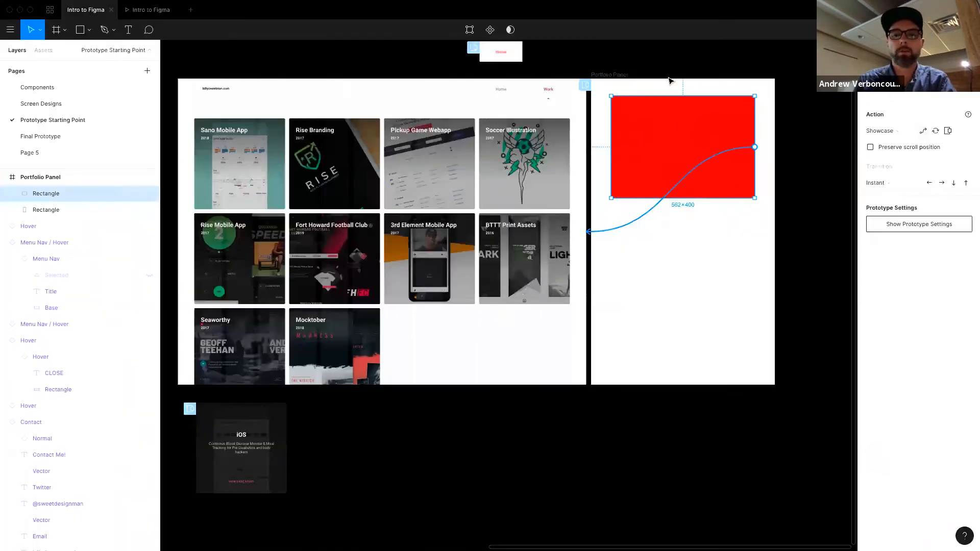
Select both rectangles inside the Portfolio Panel frame.
{"action": "left_click", "coordinate": [53, 209]}
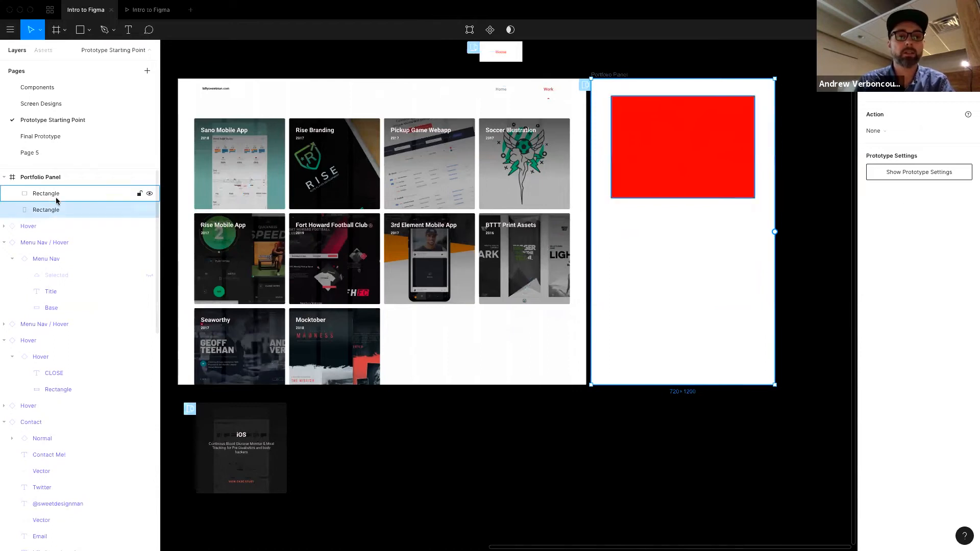
{"action": "left_click", "coordinate": [56, 198], "text": "shift"}
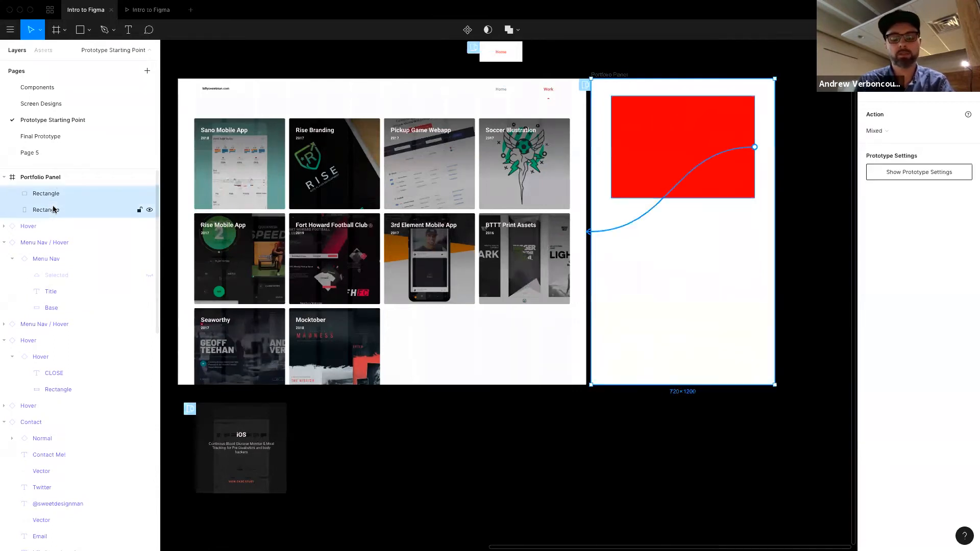
Group the two Portfolio Panel rectangles and place a duplicate of the group on the empty canvas beside the panel.
{"action": "key", "text": "super+g"}
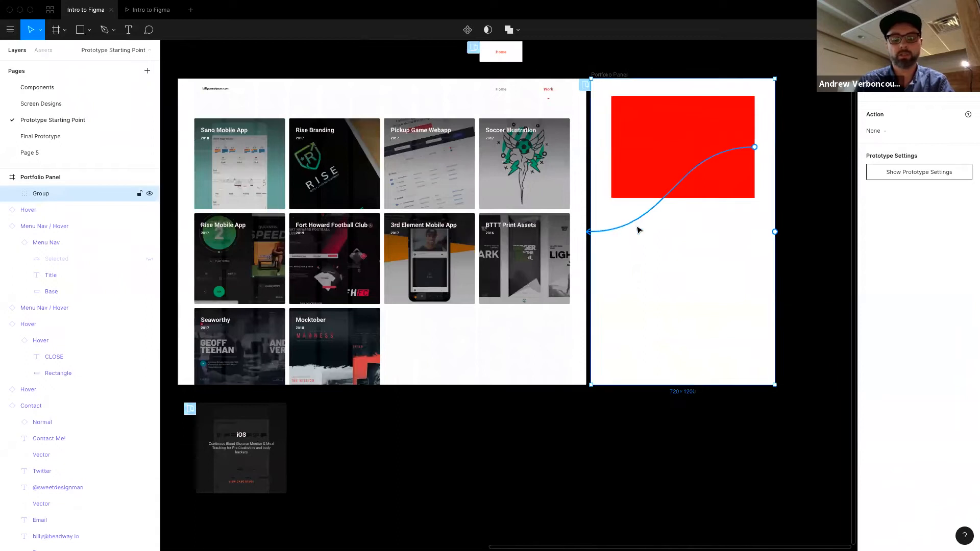
{"action": "key", "text": "super+d"}
{"action": "left_click_drag", "start_coordinate": [684, 227], "coordinate": [798, 269]}
{"action": "scroll", "coordinate": [682, 221], "scroll_direction": "right", "scroll_amount": 5}
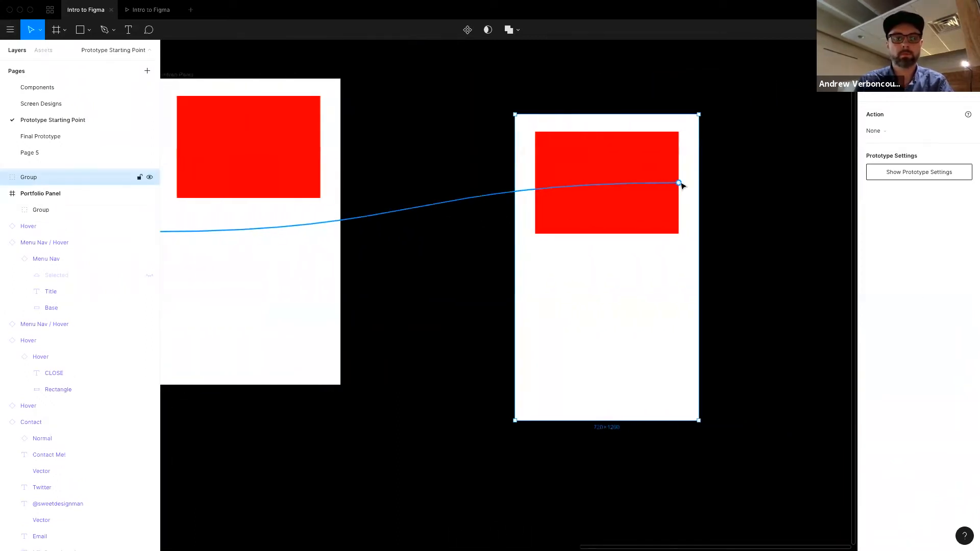
Remove the prototype connection from the duplicated group's red rectangle.
{"action": "left_click_drag", "start_coordinate": [679, 182], "coordinate": [507, 235]}
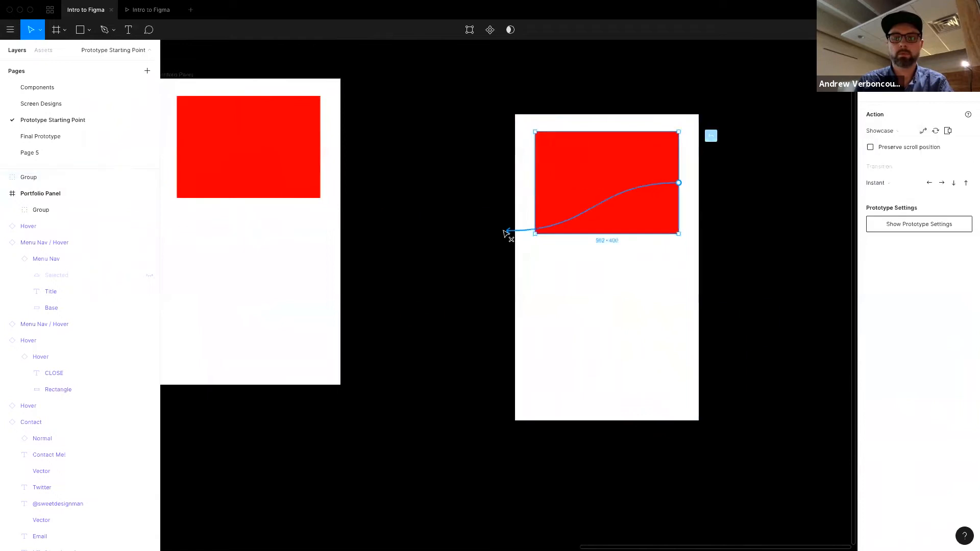
{"action": "left_click", "coordinate": [314, 159]}
{"action": "scroll", "coordinate": [315, 159], "scroll_direction": "left", "scroll_amount": 2}
{"action": "left_click", "coordinate": [754, 306]}
{"action": "scroll", "coordinate": [747, 304], "scroll_direction": "right", "scroll_amount": 4}
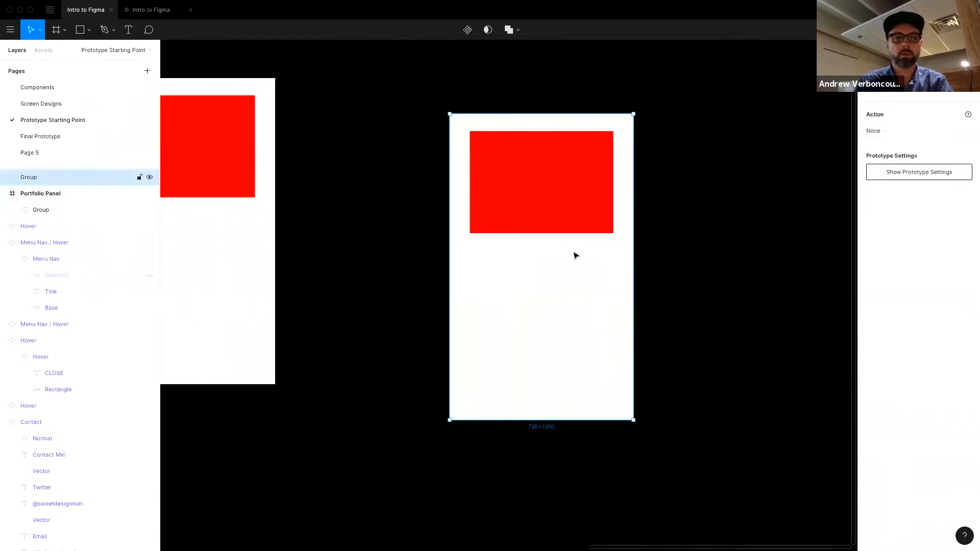
Frame the duplicated group and rename the new frame "Actual Case Study".
{"action": "key", "text": "super+alt+g"}
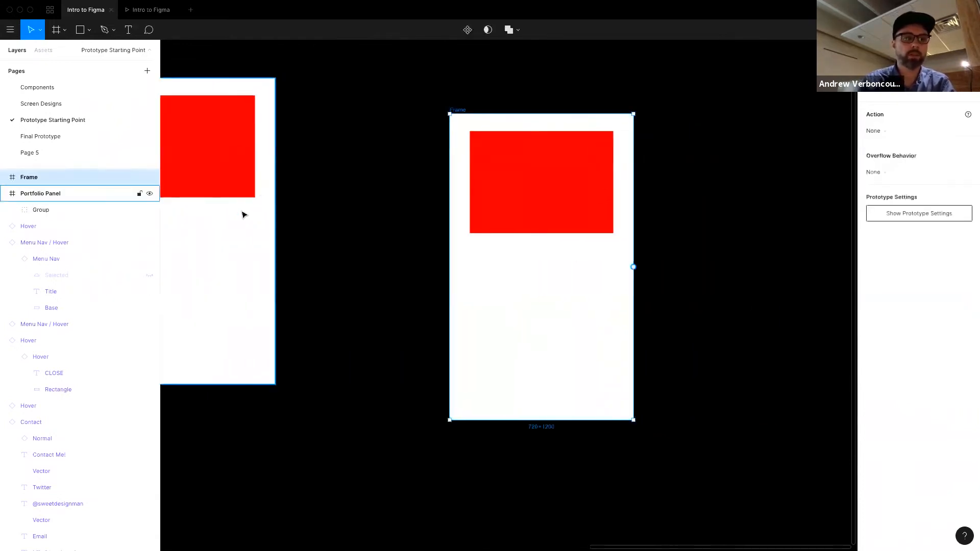
{"action": "double_click", "coordinate": [28, 178]}
{"action": "type", "text": "ACT"}
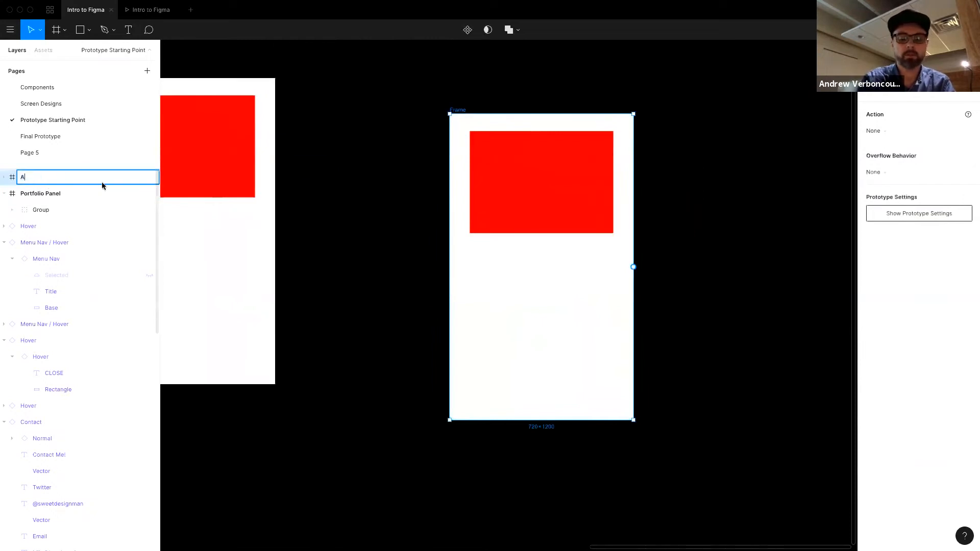
{"action": "key", "text": "BackSpace"}
{"action": "key", "text": "BackSpace"}
{"action": "type", "text": "ctual "}
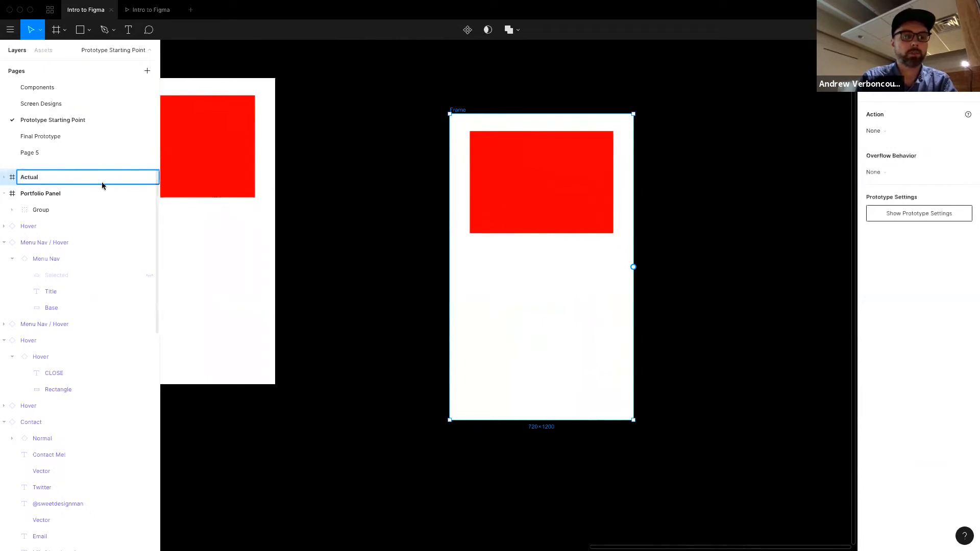
{"action": "type", "text": "Case Study"}
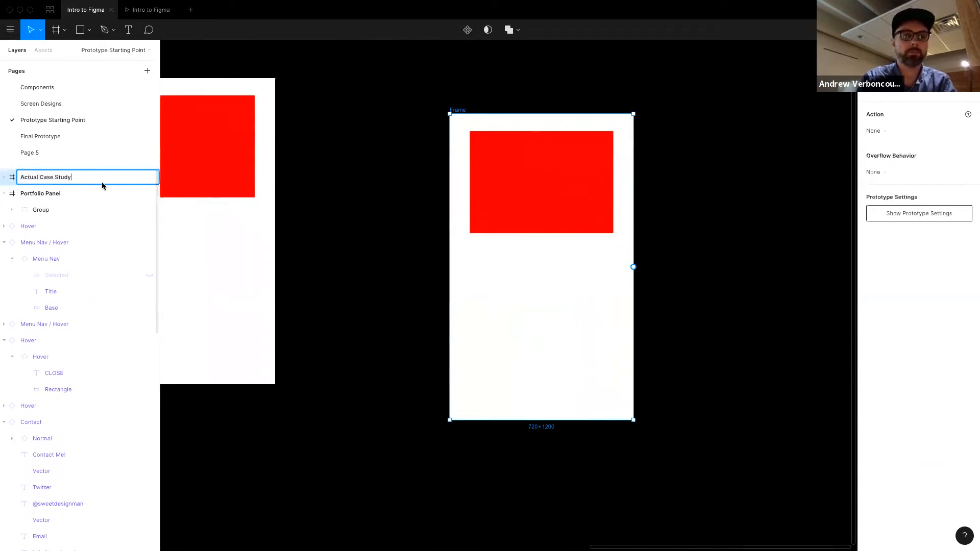
{"action": "left_click", "coordinate": [463, 114]}
Extend the Actual Case Study frame downward to about 1838 px tall and delete its white background rectangle.
{"action": "left_click", "coordinate": [557, 286]}
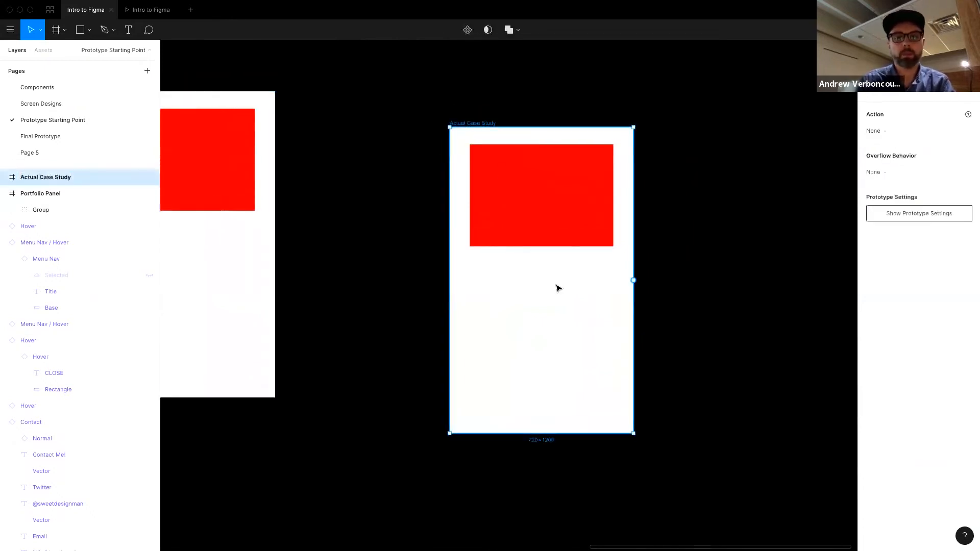
{"action": "scroll", "coordinate": [534, 291], "scroll_direction": "down", "scroll_amount": 3}
{"action": "left_click_drag", "start_coordinate": [514, 332], "coordinate": [534, 493]}
{"action": "left_click", "coordinate": [560, 306]}
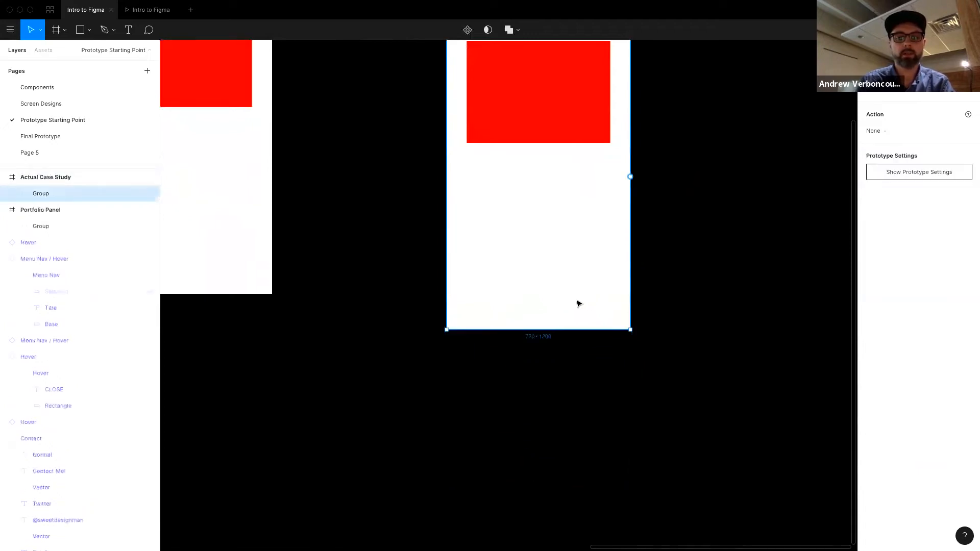
{"action": "double_click", "coordinate": [576, 304]}
{"action": "key", "text": "Delete"}
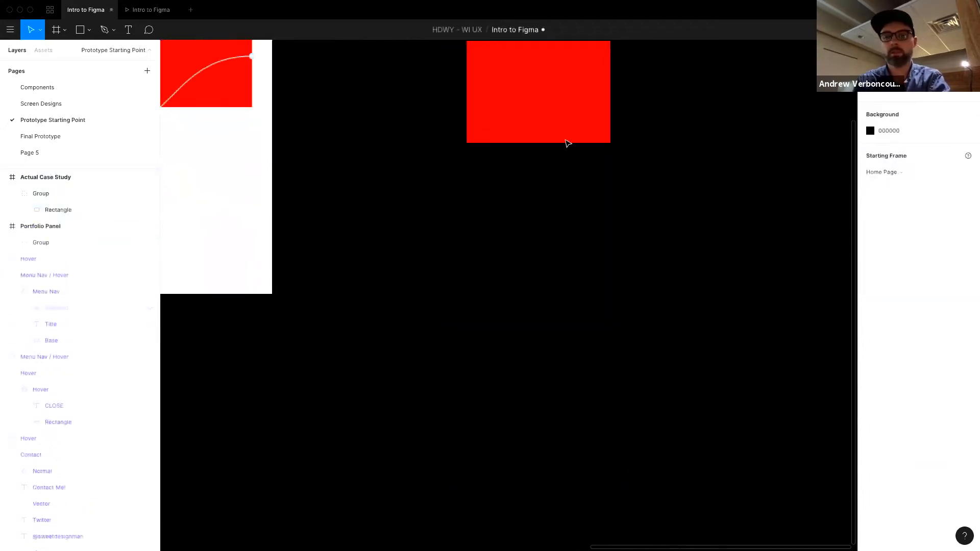
Apply the Warm White color style to the Actual Case Study frame's background.
{"action": "left_click", "coordinate": [51, 177]}
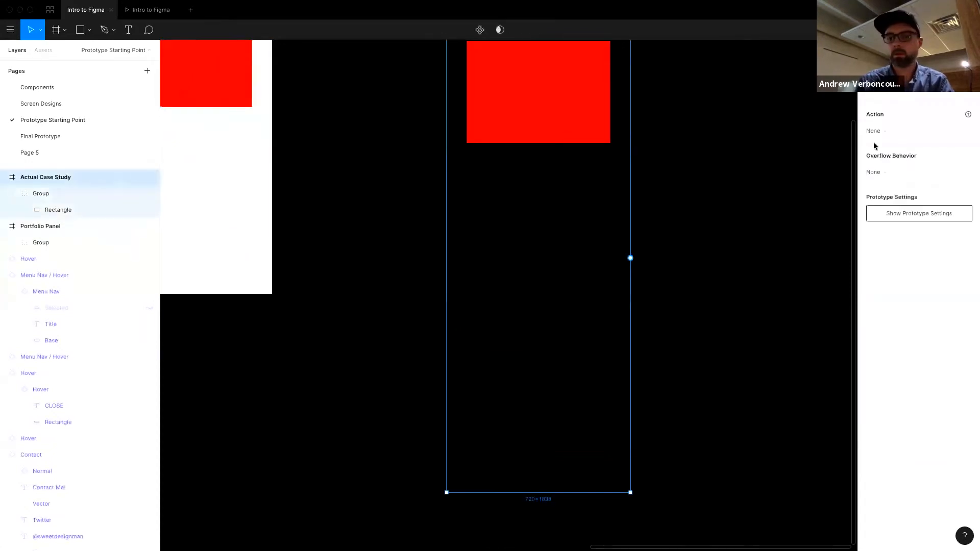
{"action": "left_click", "coordinate": [875, 50]}
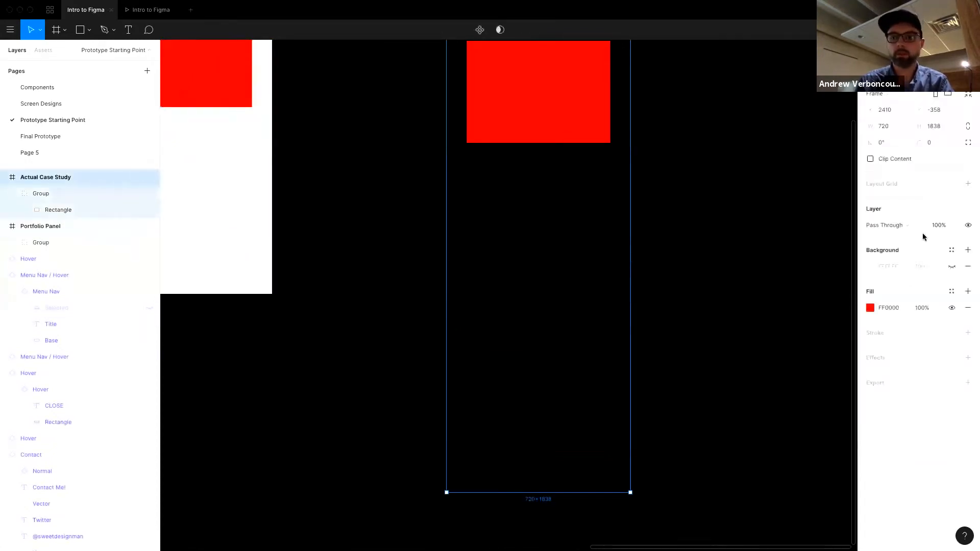
{"action": "left_click", "coordinate": [951, 250]}
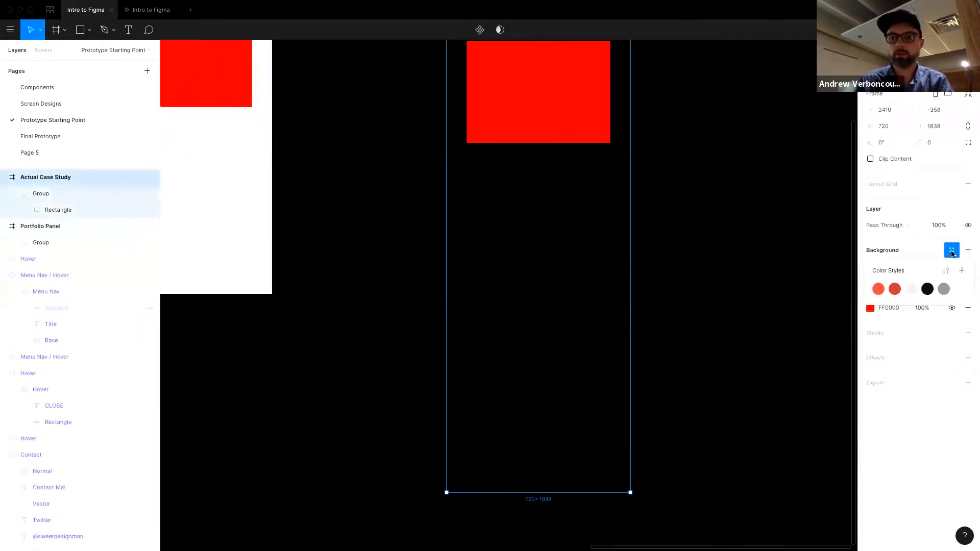
{"action": "left_click", "coordinate": [912, 290]}
{"action": "left_click", "coordinate": [715, 236]}
Add a text box about 559 × 768 px below the red rectangle containing the placeholder text "asfhafakjhfahfkjahfkjafjhadhfkadjhf".
{"action": "scroll", "coordinate": [446, 204], "scroll_direction": "up", "scroll_amount": 2}
{"action": "left_click", "coordinate": [545, 202]}
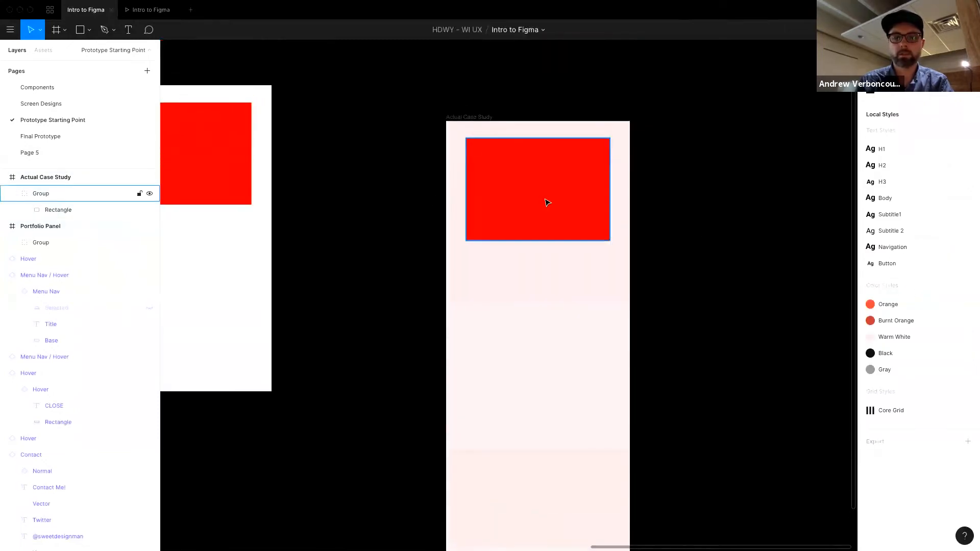
{"action": "left_click", "coordinate": [546, 202]}
{"action": "key", "text": "t"}
{"action": "left_click_drag", "start_coordinate": [469, 255], "coordinate": [609, 448]}
{"action": "type", "text": "asfhafakjhfahfkjahfkjafjhadhfkadjhf"}
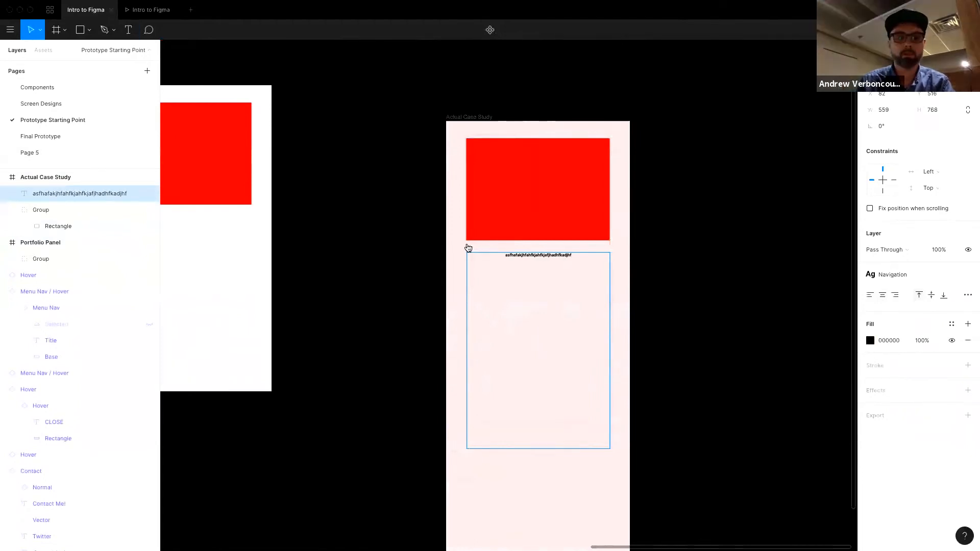
{"action": "key", "text": "Escape"}
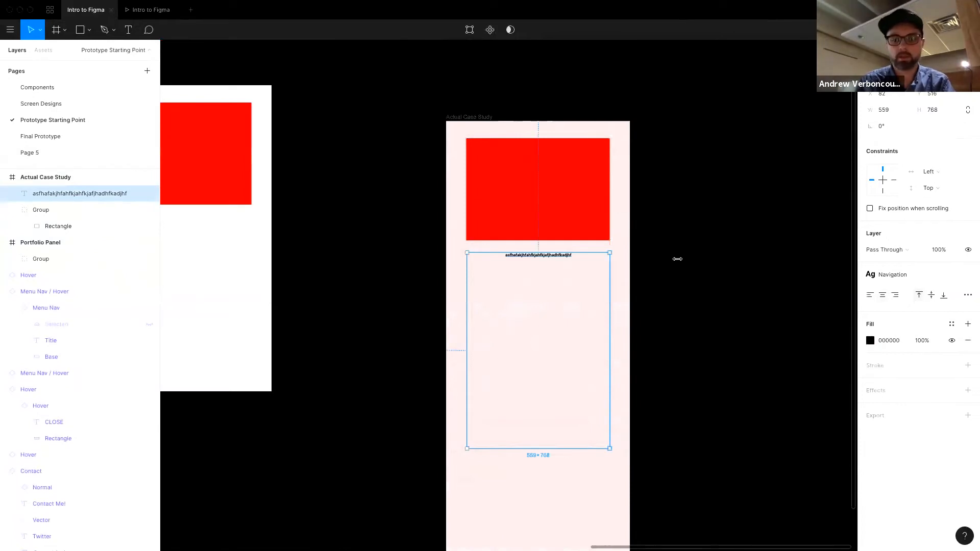
Shorten the placeholder text box and stack two copies of the red rectangle below it in the Actual Case Study frame.
{"action": "left_click_drag", "start_coordinate": [537, 449], "coordinate": [547, 270]}
{"action": "left_click_drag", "start_coordinate": [542, 227], "coordinate": [543, 475]}
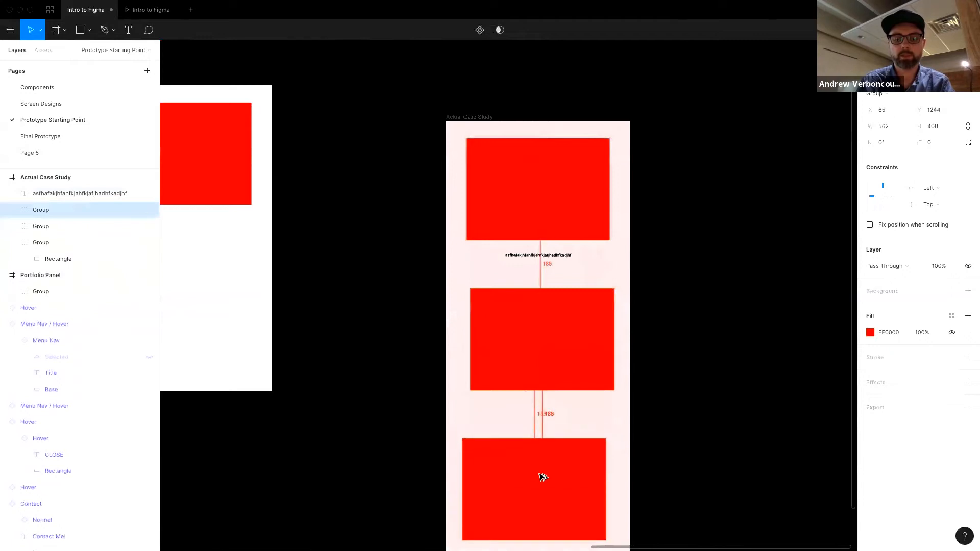
{"action": "scroll", "coordinate": [541, 469], "scroll_direction": "down", "scroll_amount": 3}
{"action": "scroll", "coordinate": [552, 334], "scroll_direction": "up", "scroll_amount": 3}
{"action": "left_click", "coordinate": [616, 288]}
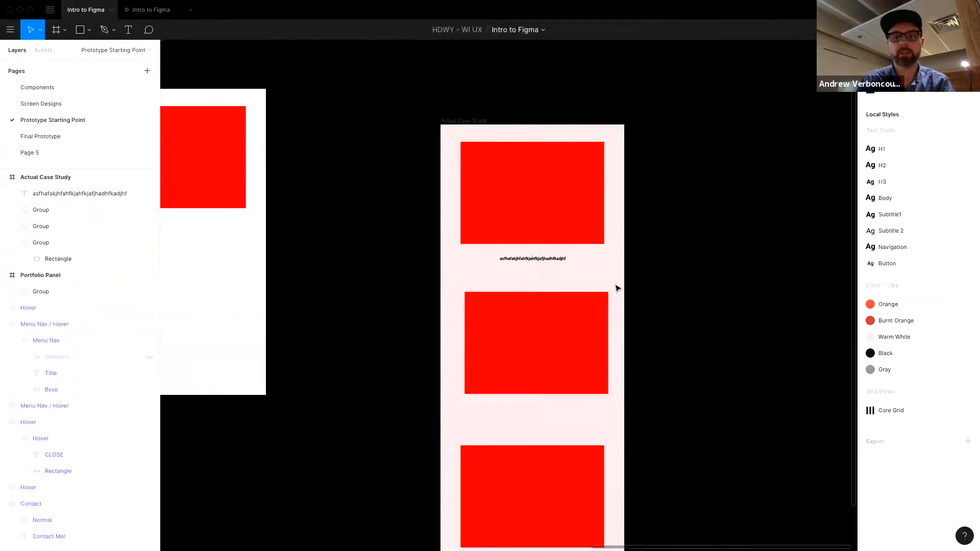
Turn the Actual Case Study frame into a component and move it farther from the Portfolio Panel, to about X 2866, Y -432.
{"action": "left_click", "coordinate": [469, 122]}
{"action": "left_click", "coordinate": [4, 177]}
{"action": "right_click", "coordinate": [36, 179]}
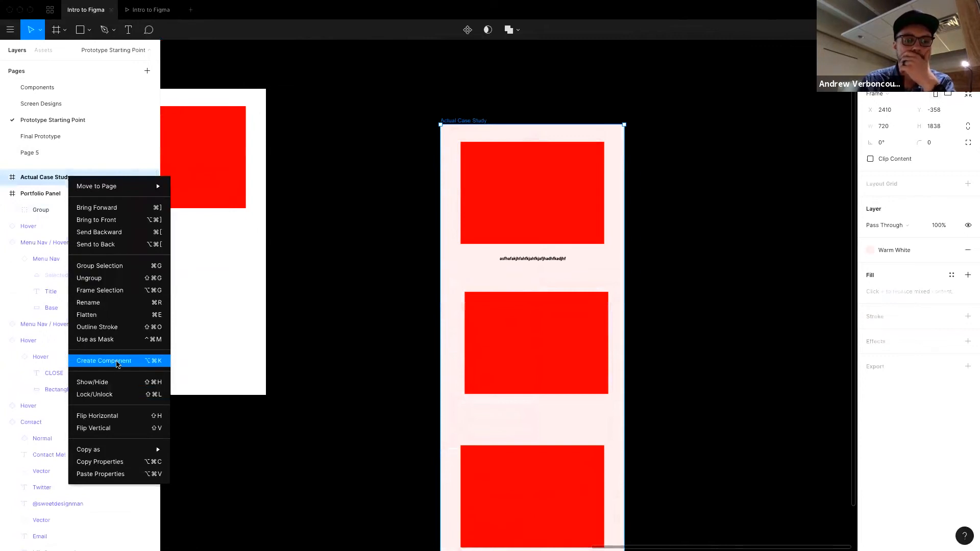
{"action": "left_click", "coordinate": [104, 361]}
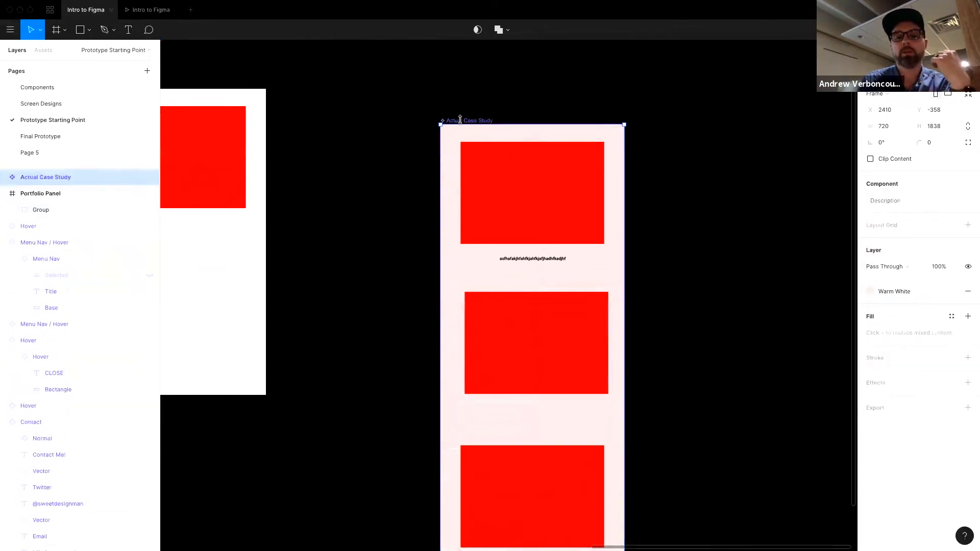
{"action": "left_click_drag", "start_coordinate": [461, 123], "coordinate": [579, 105]}
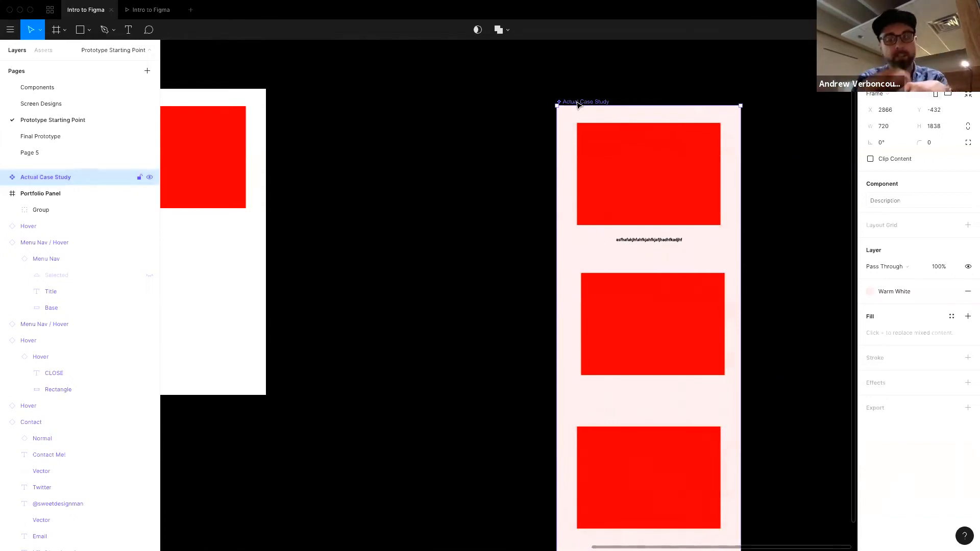
Delete the red rectangle inside the Portfolio Panel's group.
{"action": "scroll", "coordinate": [401, 224], "scroll_direction": "left", "scroll_amount": 5}
{"action": "left_click", "coordinate": [256, 121]}
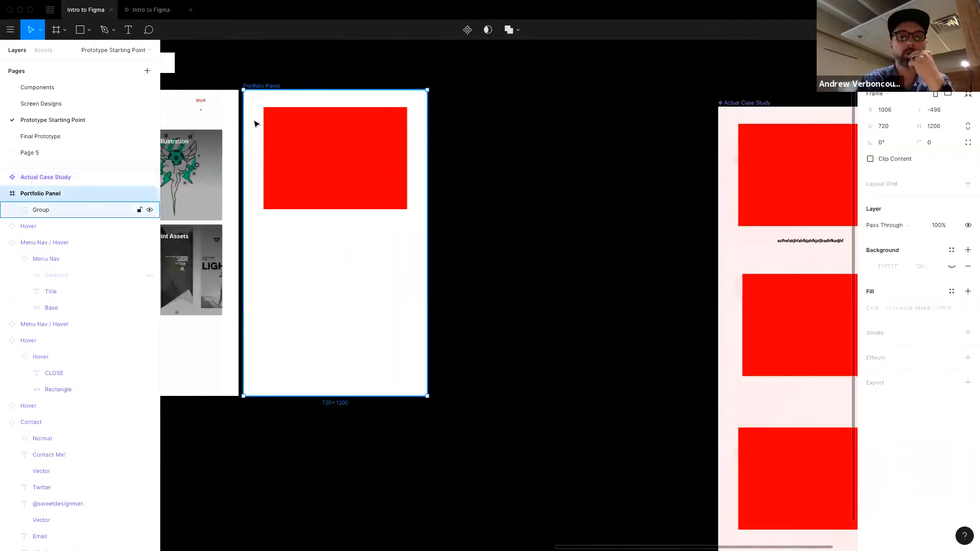
{"action": "left_click", "coordinate": [47, 212]}
{"action": "scroll", "coordinate": [327, 222], "scroll_direction": "left", "scroll_amount": 4}
{"action": "scroll", "coordinate": [325, 221], "scroll_direction": "left", "scroll_amount": 6}
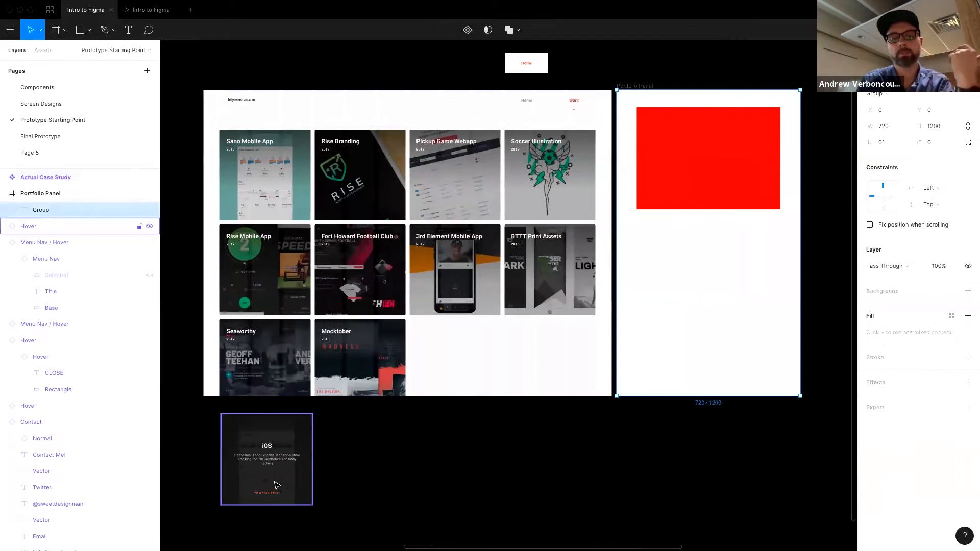
{"action": "scroll", "coordinate": [667, 183], "scroll_direction": "right", "scroll_amount": 5}
{"action": "scroll", "coordinate": [623, 189], "scroll_direction": "right", "scroll_amount": 3}
{"action": "left_click", "coordinate": [789, 117]}
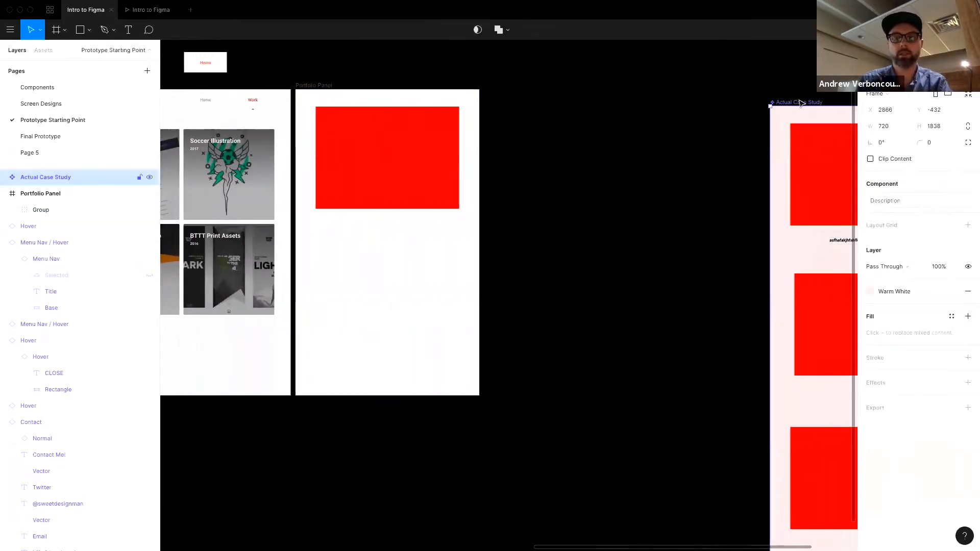
{"action": "left_click", "coordinate": [354, 173]}
{"action": "double_click", "coordinate": [356, 170]}
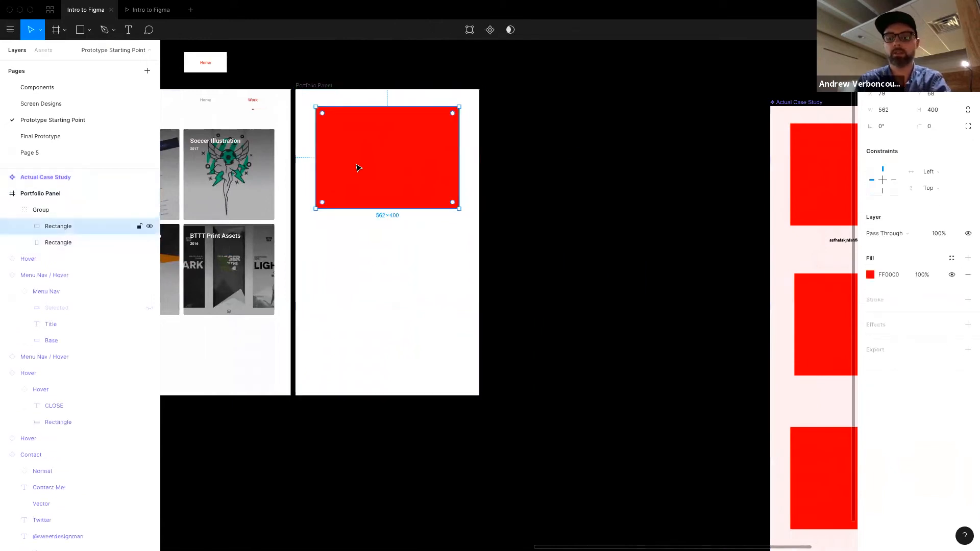
{"action": "key", "text": "Delete"}
Duplicate the Actual Case Study component and place the instance inside the Portfolio Panel at X 0, Y 0.
{"action": "left_click", "coordinate": [811, 126]}
{"action": "key", "text": "ctrl+d"}
{"action": "left_click_drag", "start_coordinate": [812, 126], "coordinate": [359, 105]}
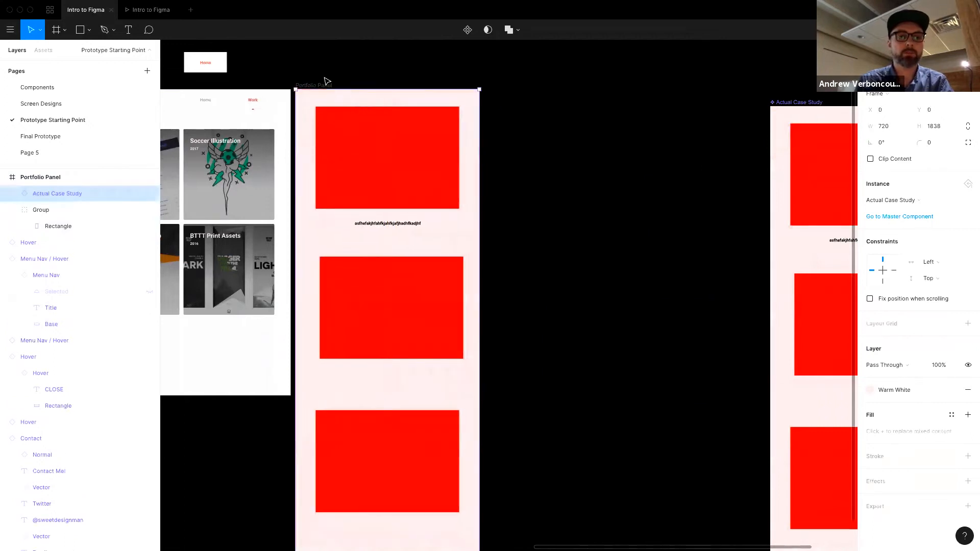
Delete the old group beneath the Actual Case Study instance in the Portfolio Panel.
{"action": "left_click", "coordinate": [322, 84]}
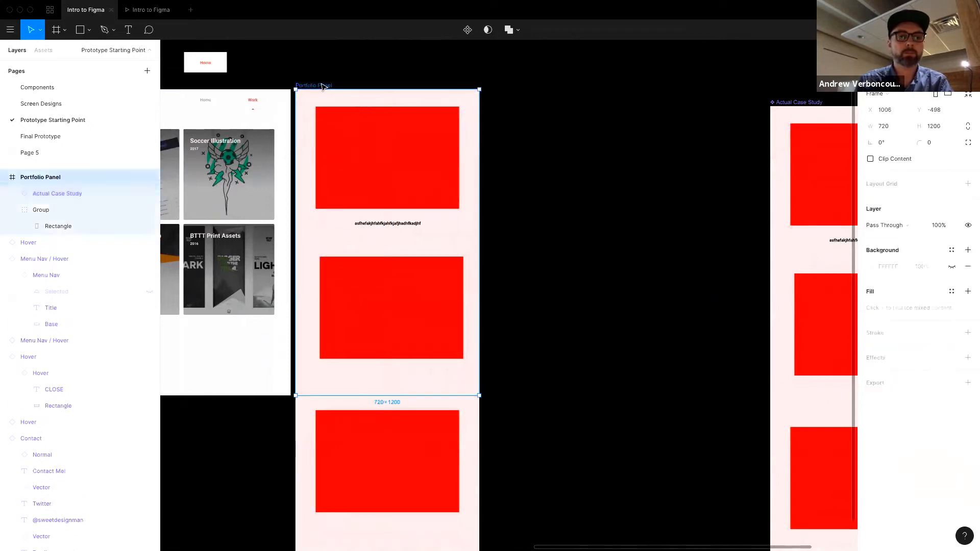
{"action": "left_click", "coordinate": [50, 194]}
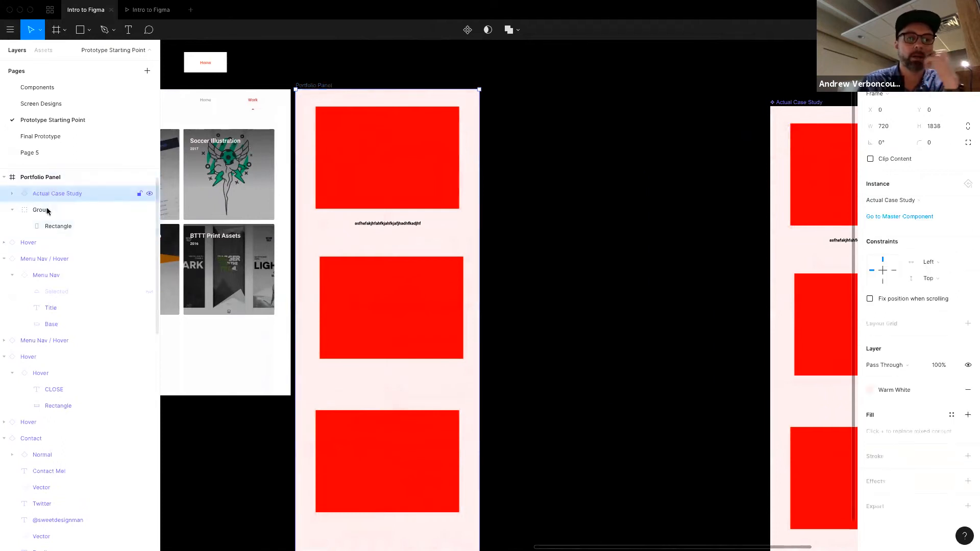
{"action": "left_click", "coordinate": [48, 211]}
{"action": "key", "text": "Delete"}
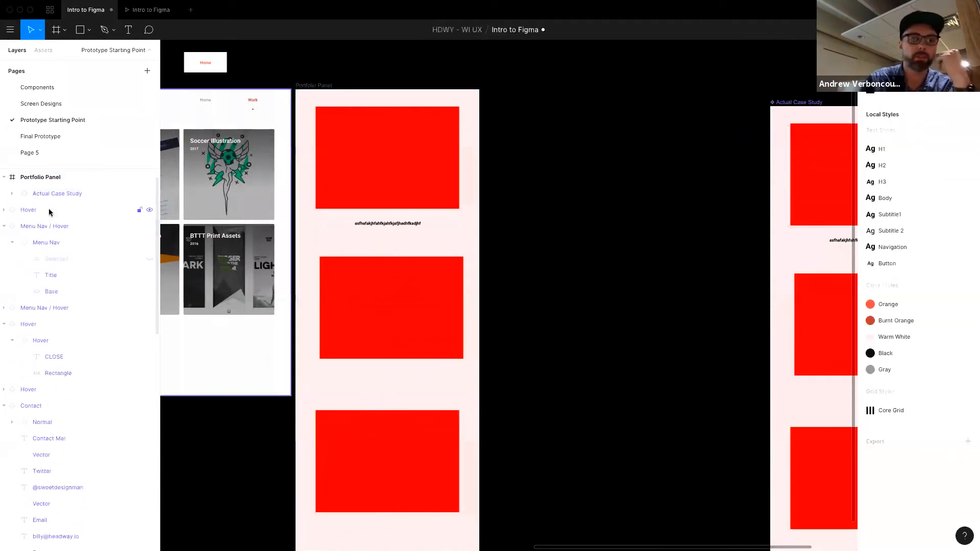
Enable content clipping on the Portfolio Panel frame.
{"action": "left_click", "coordinate": [48, 182]}
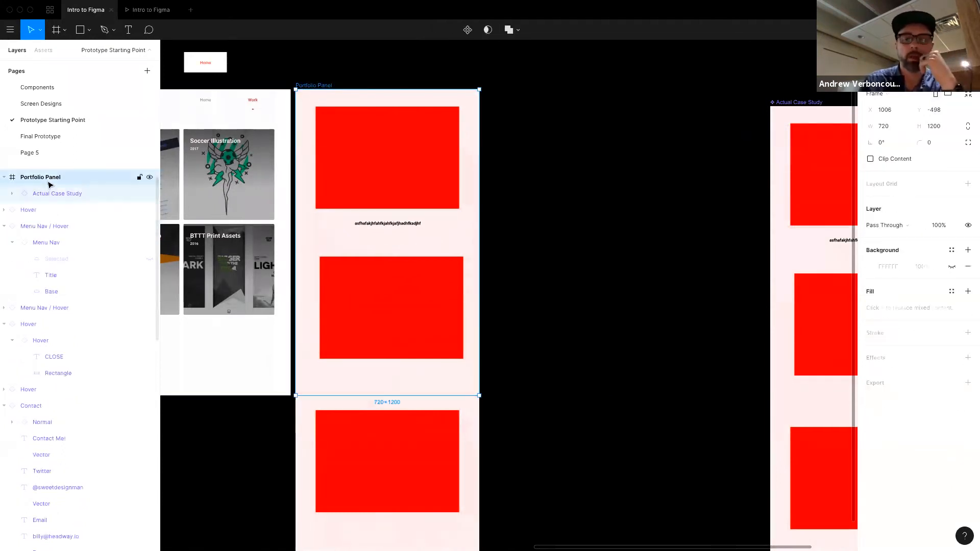
{"action": "left_click", "coordinate": [870, 159]}
{"action": "scroll", "coordinate": [595, 243], "scroll_direction": "left", "scroll_amount": 6}
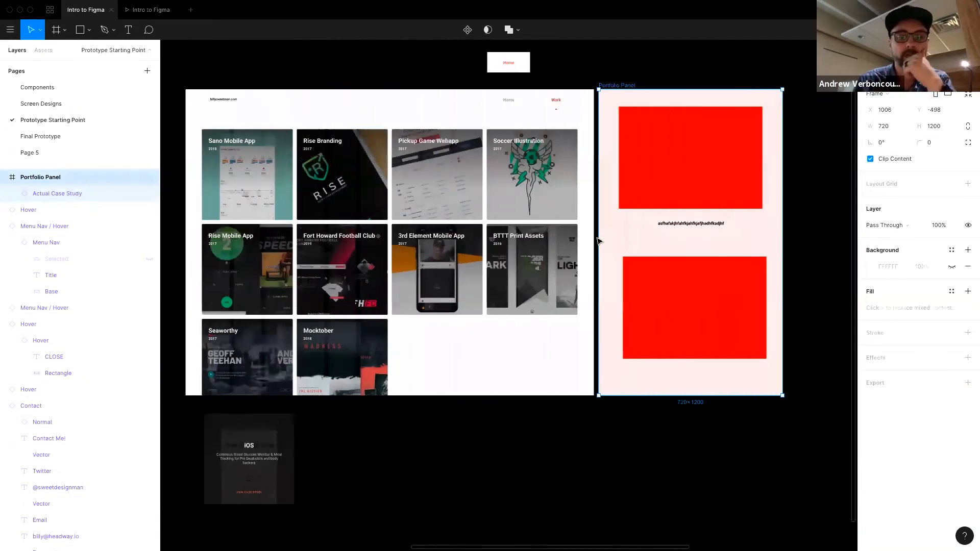
{"action": "scroll", "coordinate": [558, 258], "scroll_direction": "right", "scroll_amount": 1}
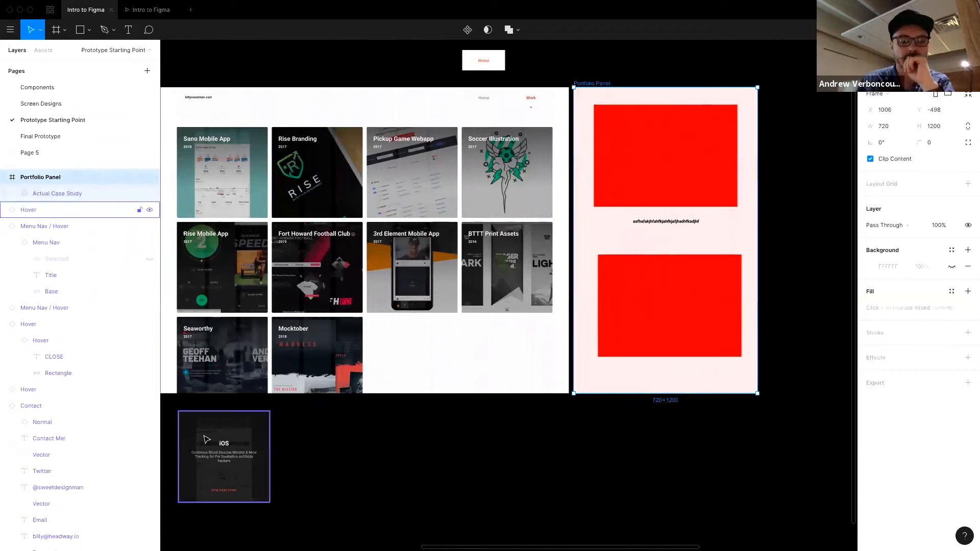
Add a prototype connection from the topmost red rectangle in the Portfolio Panel to the adjacent Work page frame.
{"action": "left_click", "coordinate": [906, 50]}
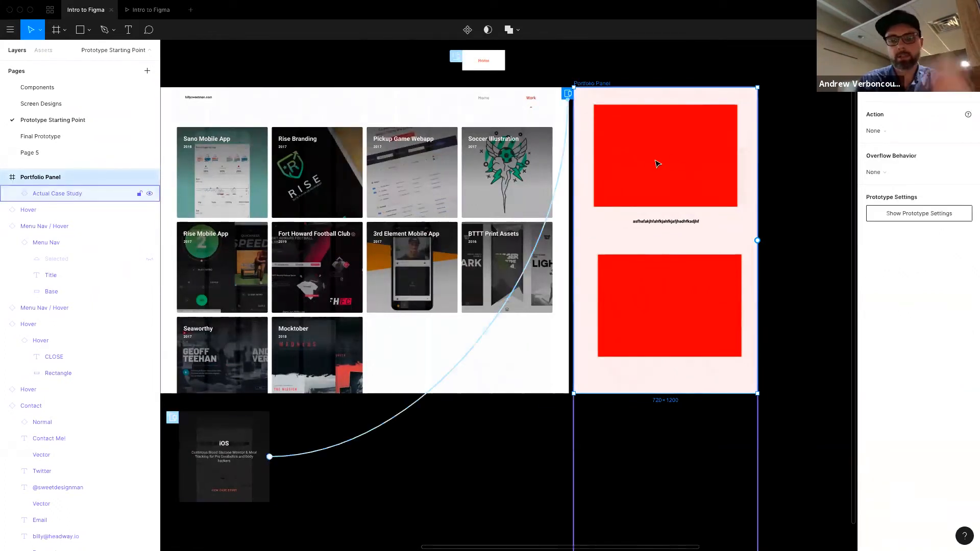
{"action": "double_click", "coordinate": [654, 161]}
{"action": "left_click_drag", "start_coordinate": [736, 156], "coordinate": [421, 264]}
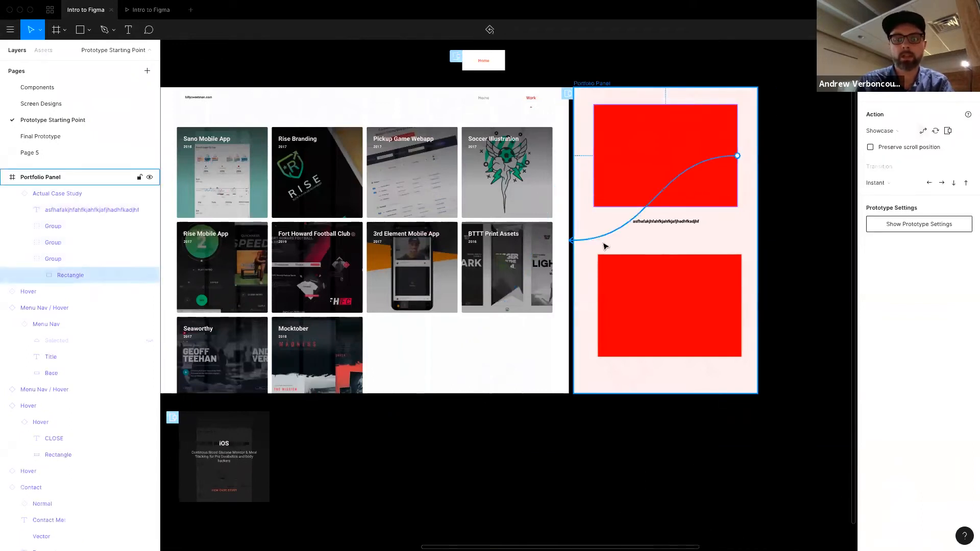
Set the Portfolio Panel frame's overflow behavior to Vertical Scrolling.
{"action": "left_click", "coordinate": [593, 89]}
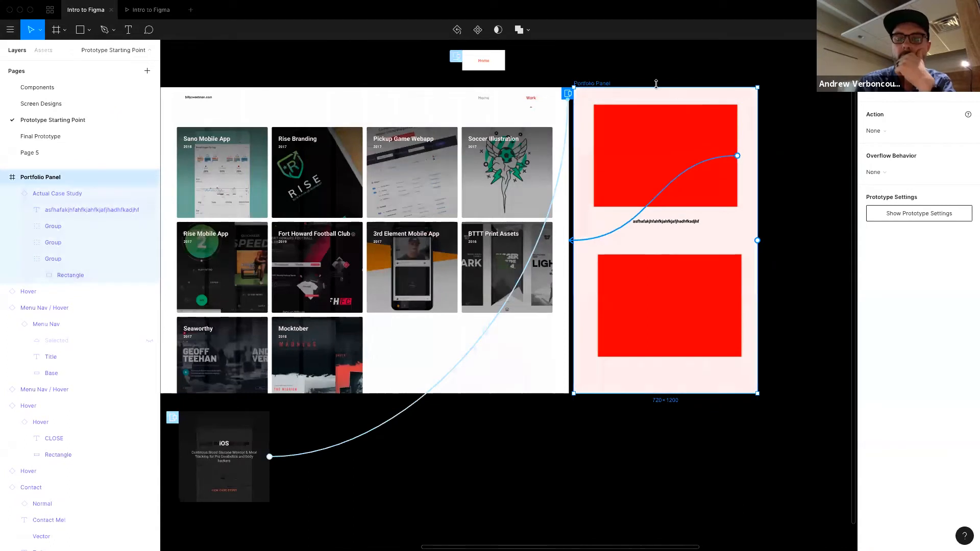
{"action": "left_click", "coordinate": [893, 176]}
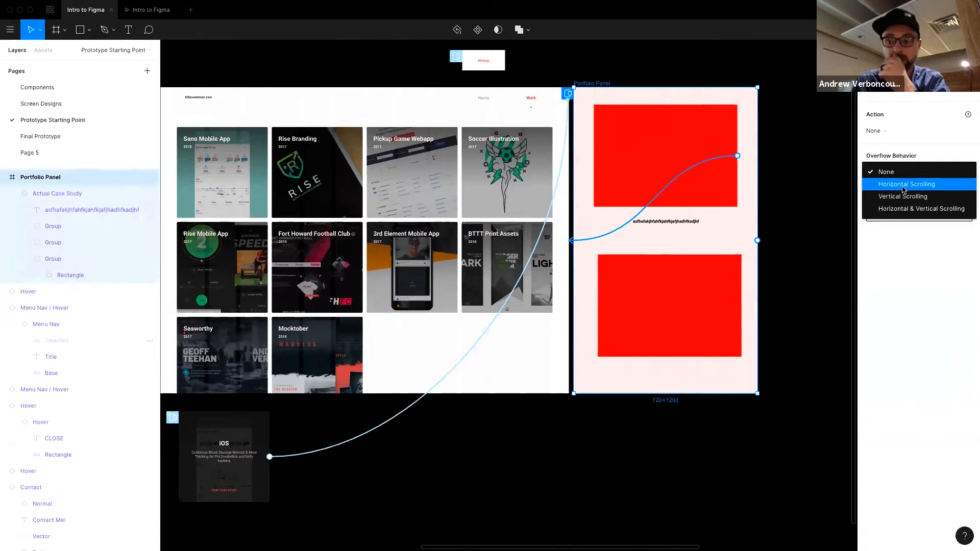
{"action": "left_click", "coordinate": [903, 185]}
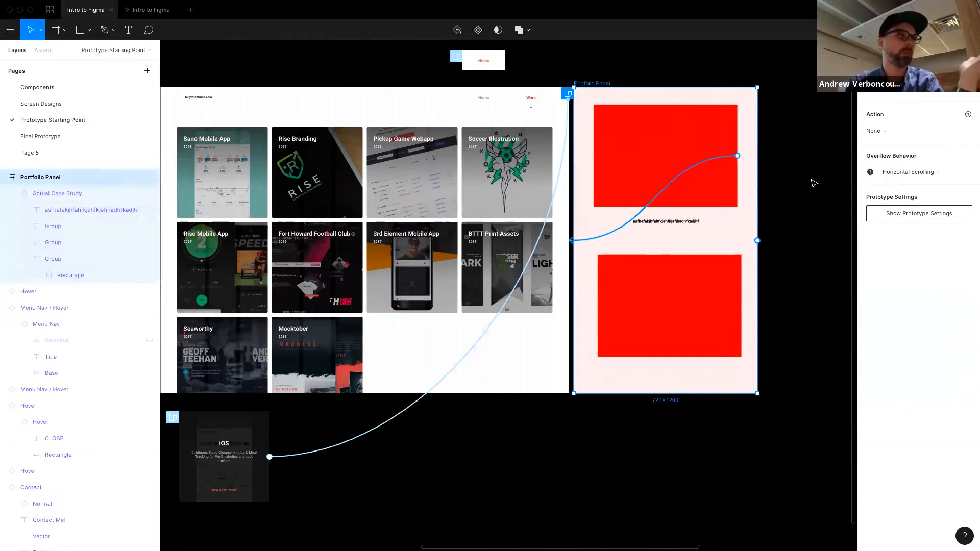
{"action": "scroll", "coordinate": [814, 183], "scroll_direction": "up", "scroll_amount": 1}
{"action": "left_click", "coordinate": [907, 172]}
{"action": "left_click", "coordinate": [908, 184]}
{"action": "left_click", "coordinate": [888, 174]}
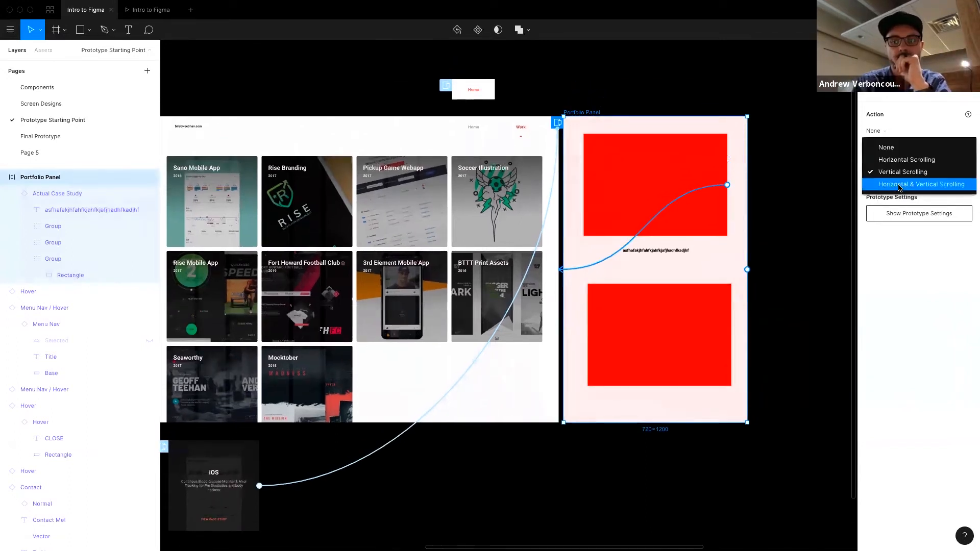
{"action": "left_click", "coordinate": [899, 185]}
{"action": "left_click", "coordinate": [900, 178]}
{"action": "left_click", "coordinate": [897, 149]}
{"action": "left_click", "coordinate": [932, 174]}
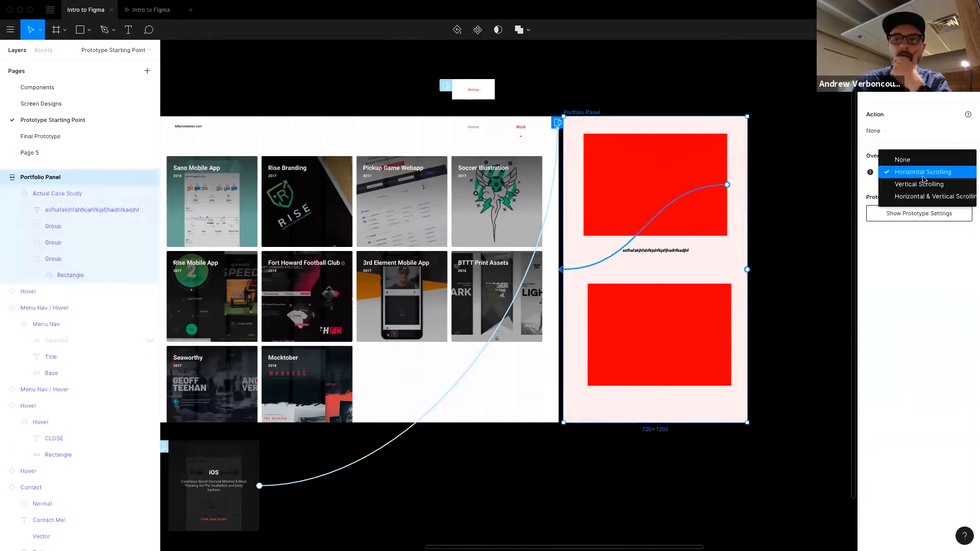
{"action": "left_click", "coordinate": [914, 185]}
In the prototype preview, open the case study panel from the Sano Mobile App tile and scroll up and down through its content.
{"action": "scroll", "coordinate": [666, 150], "scroll_direction": "left", "scroll_amount": 3}
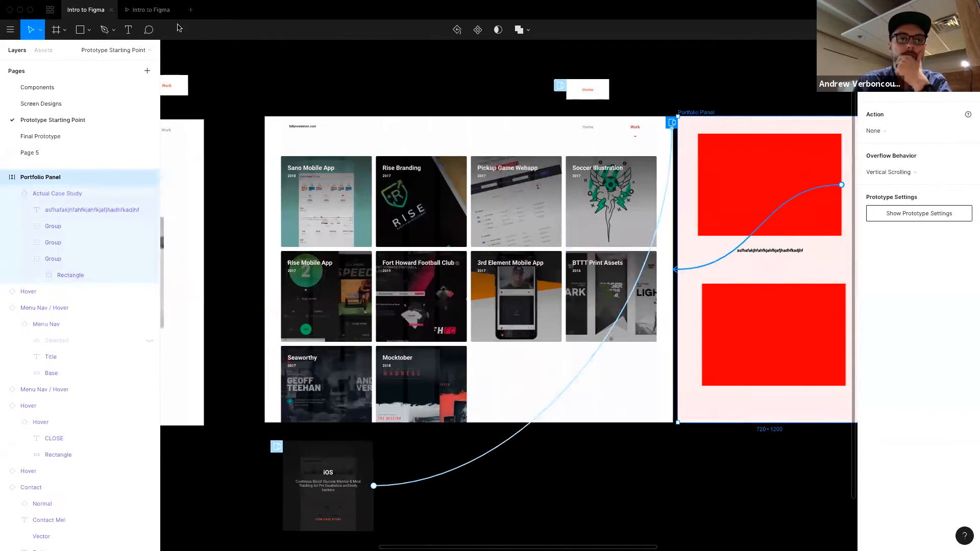
{"action": "left_click", "coordinate": [149, 9]}
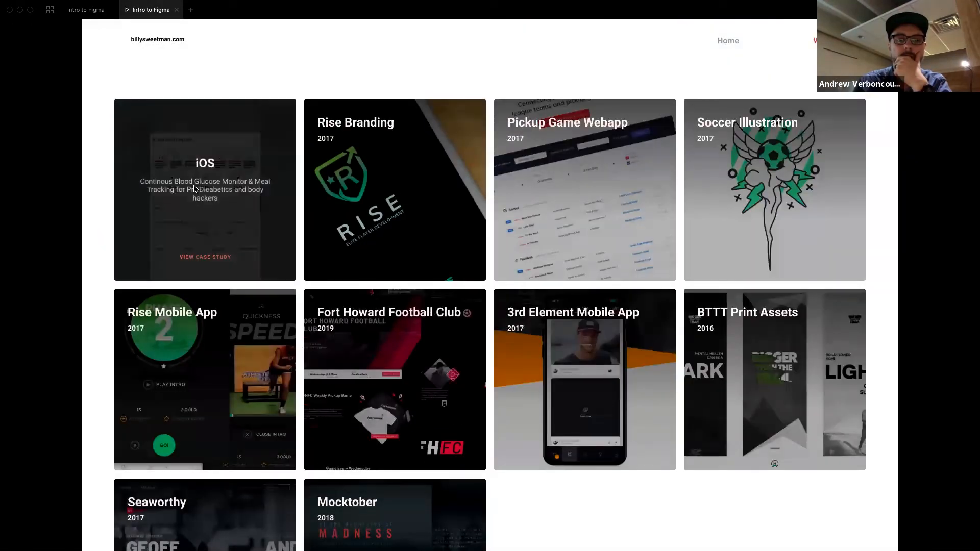
{"action": "left_click", "coordinate": [194, 189]}
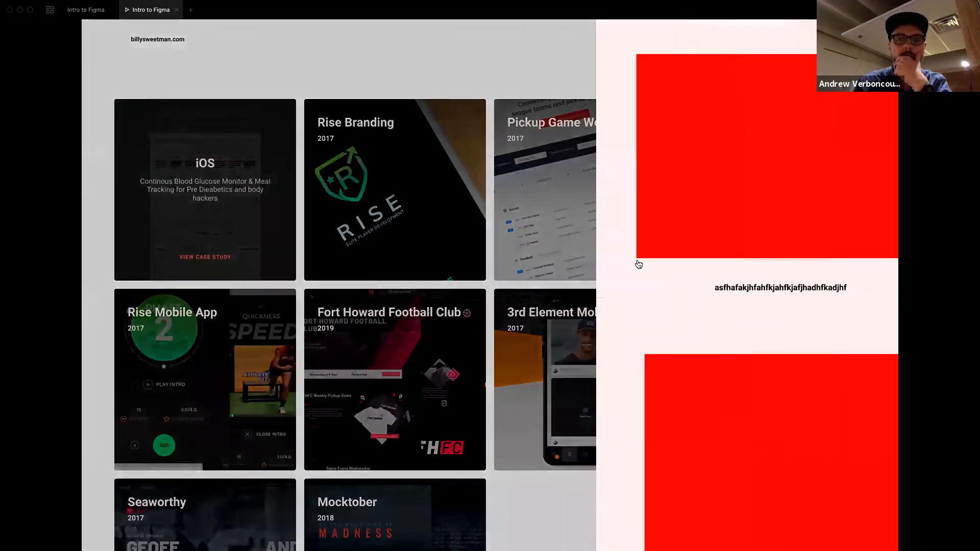
{"action": "scroll", "coordinate": [642, 355], "scroll_direction": "down", "scroll_amount": 3}
{"action": "scroll", "coordinate": [642, 355], "scroll_direction": "down", "scroll_amount": 4}
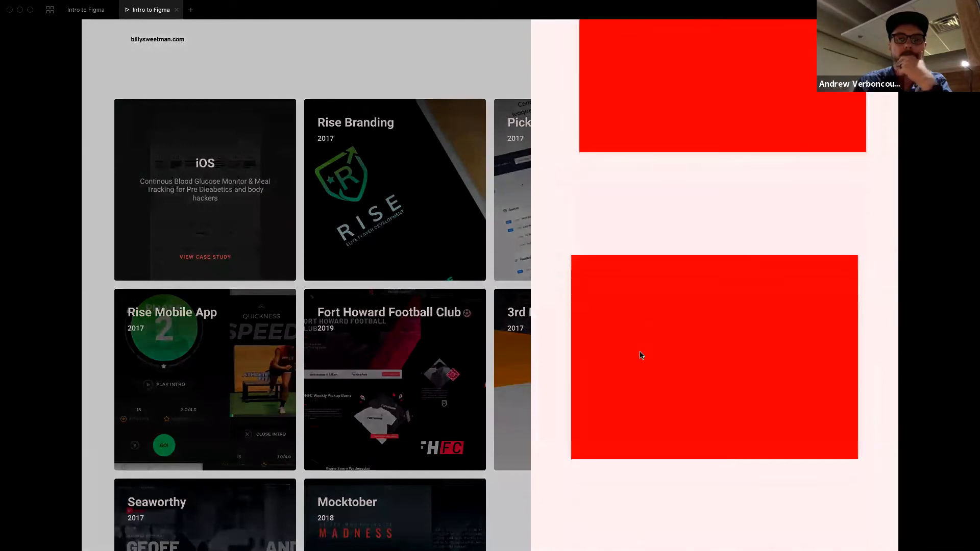
{"action": "scroll", "coordinate": [641, 354], "scroll_direction": "down", "scroll_amount": 7}
{"action": "scroll", "coordinate": [639, 355], "scroll_direction": "down", "scroll_amount": 4}
{"action": "scroll", "coordinate": [639, 355], "scroll_direction": "up", "scroll_amount": 8}
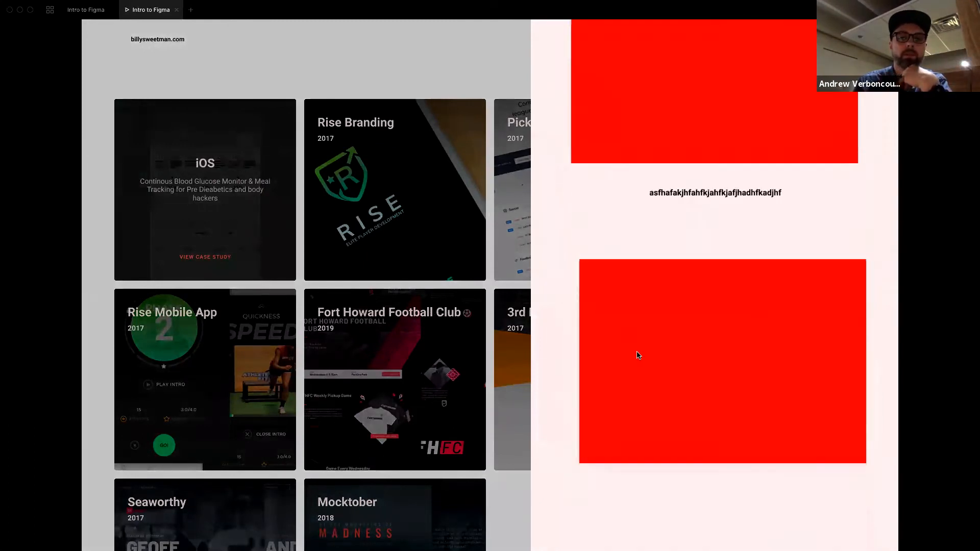
{"action": "scroll", "coordinate": [637, 356], "scroll_direction": "down", "scroll_amount": 7}
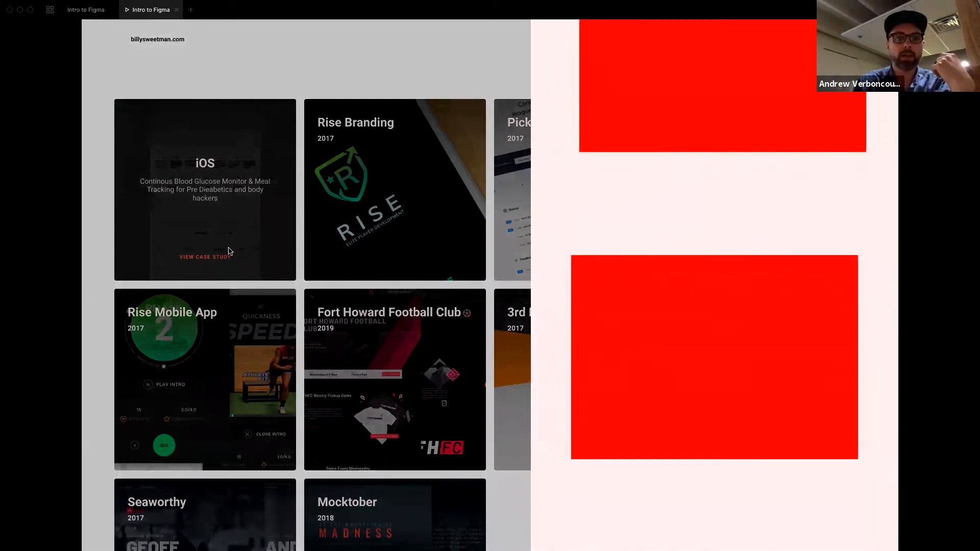
{"action": "scroll", "coordinate": [757, 205], "scroll_direction": "up", "scroll_amount": 7}
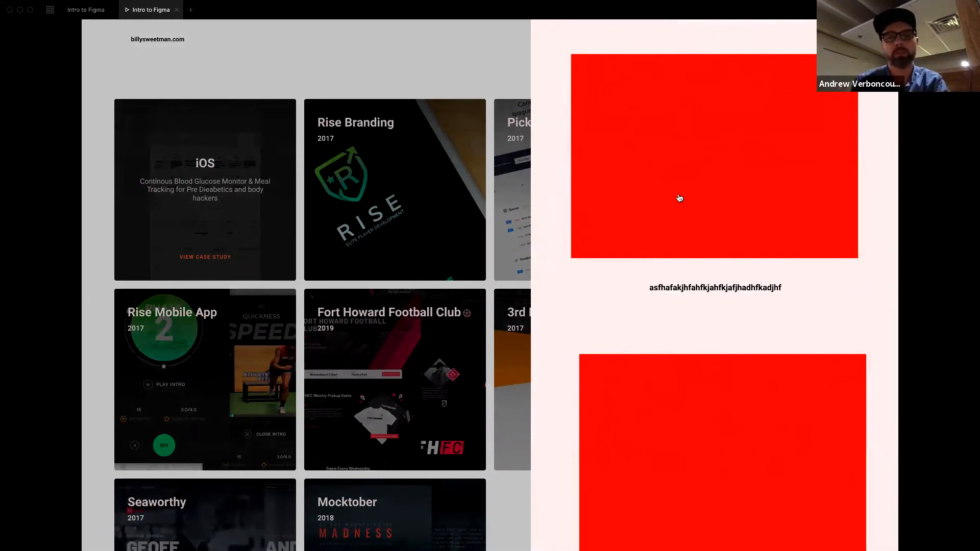
Test closing the previewed case study panel through its topmost red rectangle and return to the design file.
{"action": "left_click", "coordinate": [708, 203]}
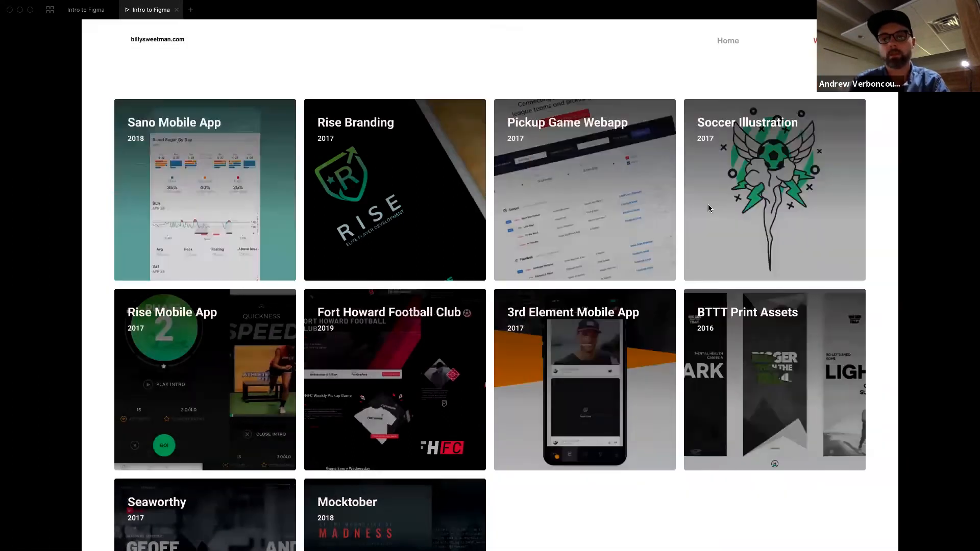
{"action": "left_click", "coordinate": [471, 272]}
{"action": "left_click", "coordinate": [85, 10]}
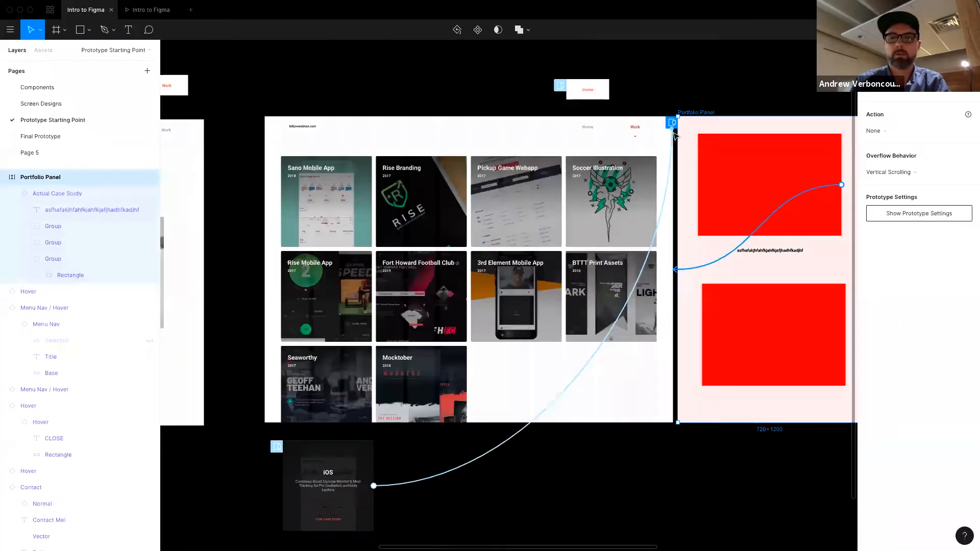
Move the Portfolio Panel away from the Work page and shift the Actual Case Study component farther right to open up space between them.
{"action": "scroll", "coordinate": [715, 108], "scroll_direction": "right", "scroll_amount": 4}
{"action": "left_click_drag", "start_coordinate": [507, 113], "coordinate": [704, 113]}
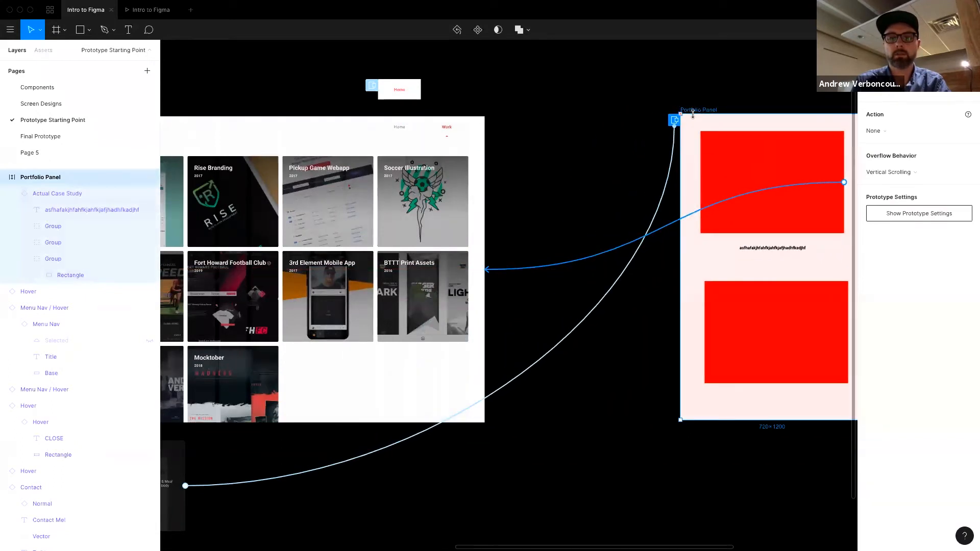
{"action": "scroll", "coordinate": [714, 105], "scroll_direction": "right", "scroll_amount": 7}
{"action": "left_click", "coordinate": [639, 116]}
{"action": "left_click_drag", "start_coordinate": [637, 130], "coordinate": [882, 123]}
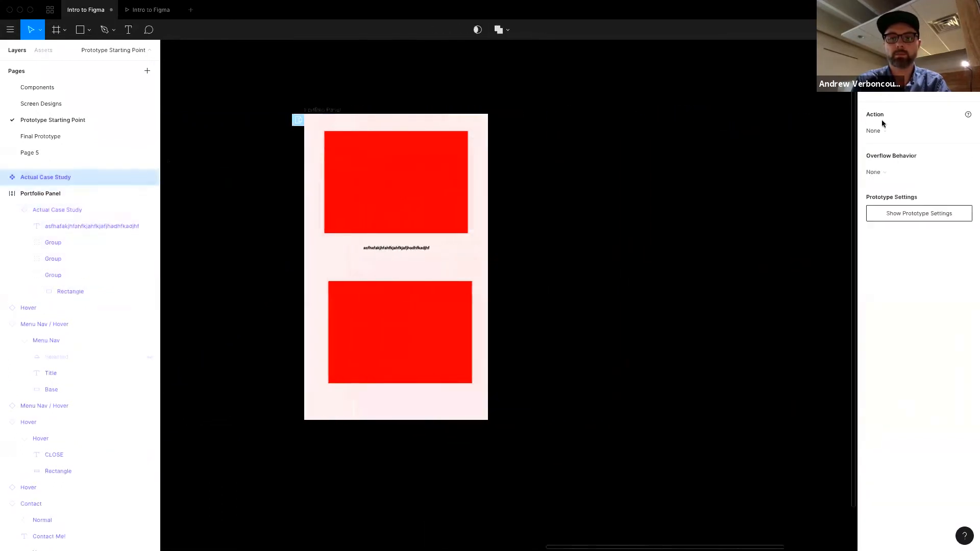
{"action": "left_click", "coordinate": [669, 131]}
Draw a frame about 1200 tall between the Portfolio Panel and the Actual Case Study component, and set its width to 720.
{"action": "scroll", "coordinate": [655, 156], "scroll_direction": "right", "scroll_amount": 2}
{"action": "key", "text": "f"}
{"action": "left_click_drag", "start_coordinate": [450, 112], "coordinate": [635, 418]}
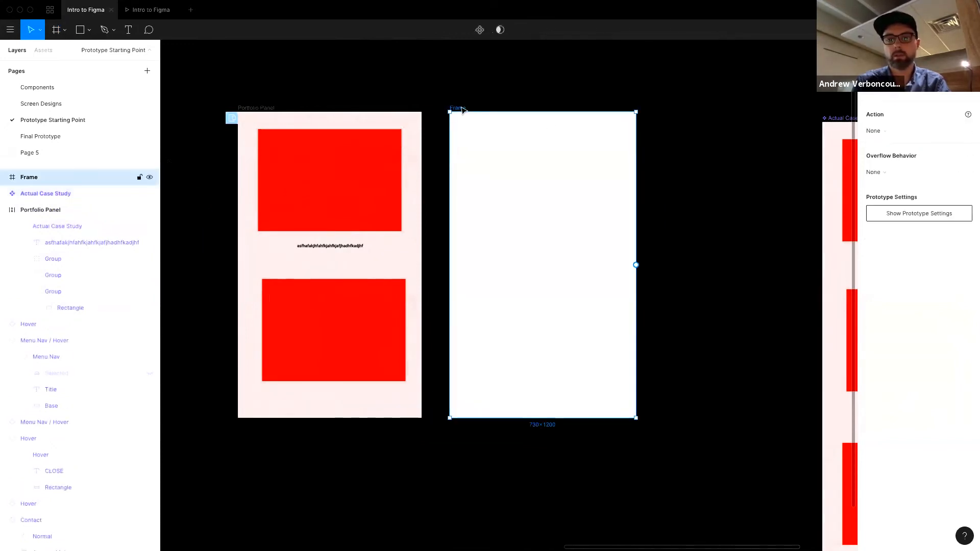
{"action": "left_click", "coordinate": [875, 50]}
{"action": "left_click", "coordinate": [892, 127]}
{"action": "type", "text": "720"}
{"action": "key", "text": "Return"}
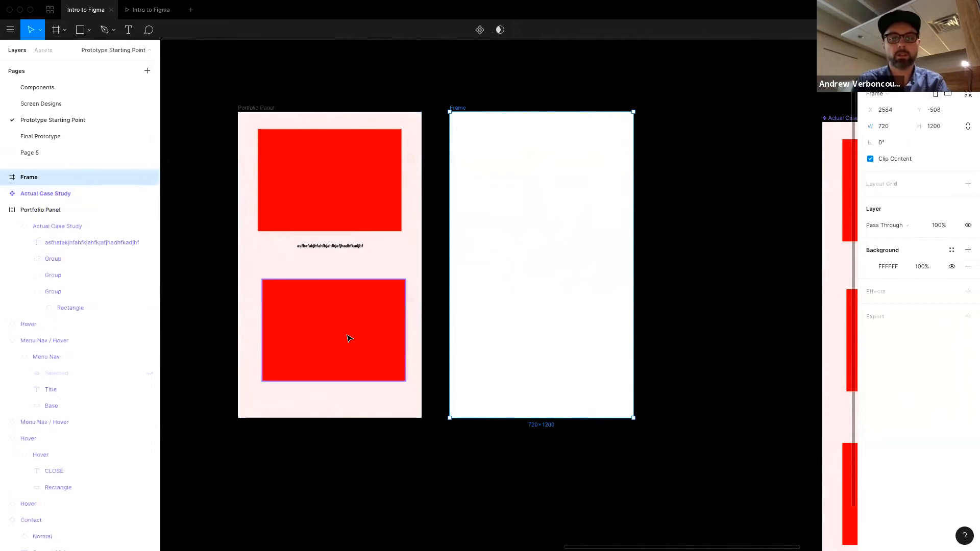
Change the fill of the lower red rectangle in the Portfolio Panel to blue, 0500FF.
{"action": "left_click", "coordinate": [335, 344]}
{"action": "left_click", "coordinate": [870, 299]}
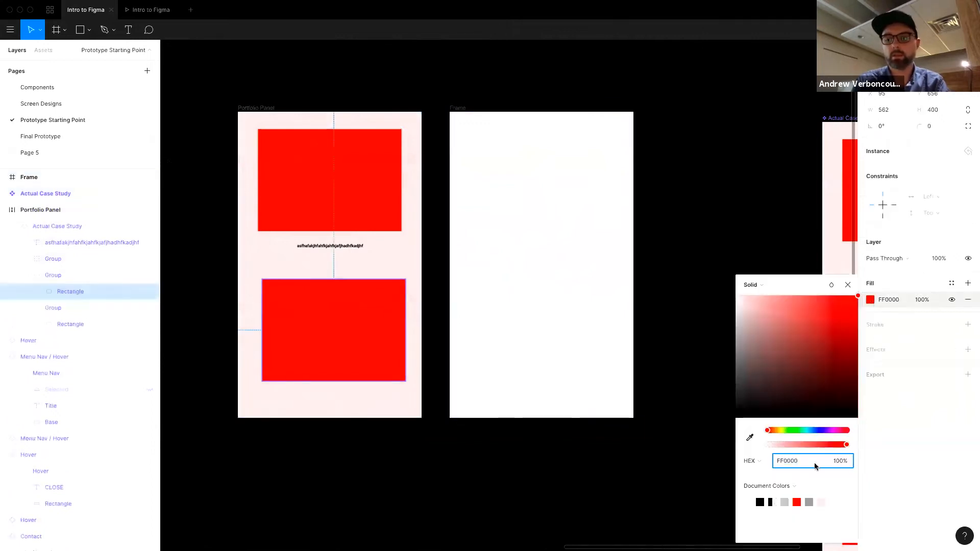
{"action": "left_click_drag", "start_coordinate": [805, 431], "coordinate": [819, 430]}
{"action": "left_click", "coordinate": [847, 285]}
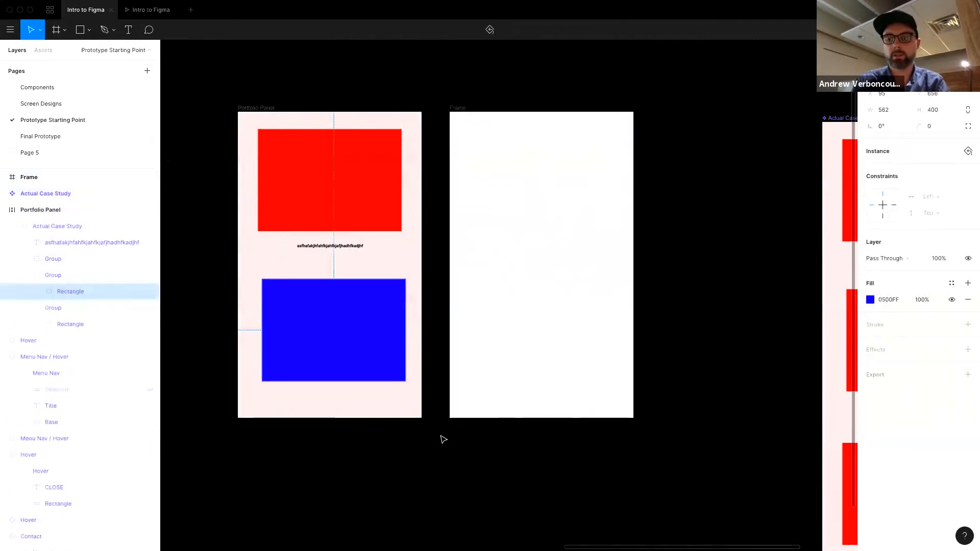
Fill the new frame's background with the blue 0500FF sampled from the Portfolio Panel's lower rectangle.
{"action": "left_click", "coordinate": [466, 251]}
{"action": "left_click", "coordinate": [879, 270]}
{"action": "left_click", "coordinate": [870, 267]}
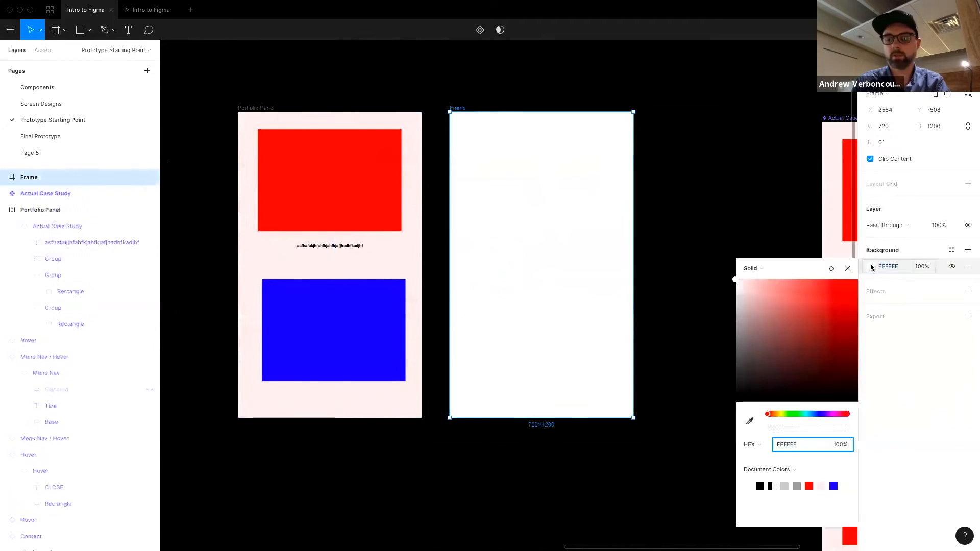
{"action": "left_click", "coordinate": [750, 421]}
{"action": "left_click", "coordinate": [333, 329]}
{"action": "left_click", "coordinate": [570, 106]}
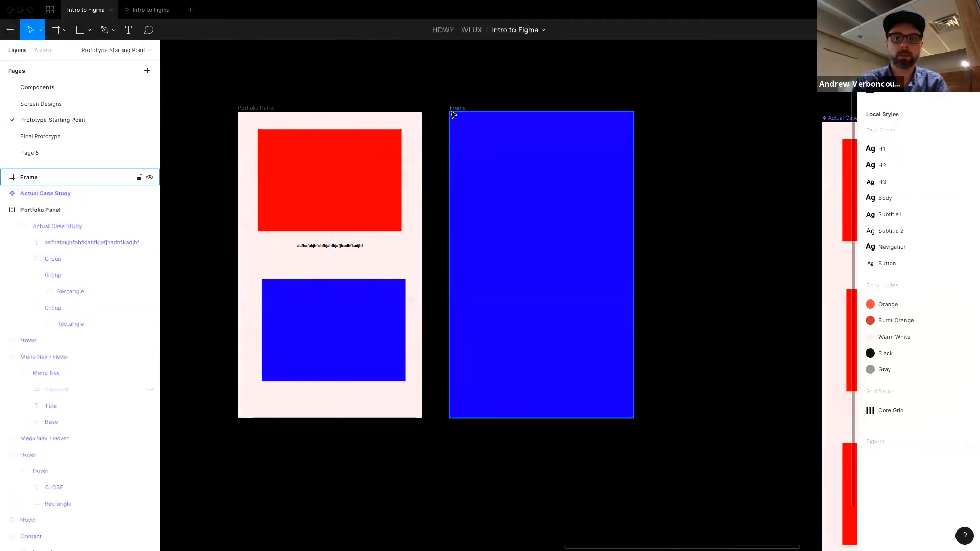
Rename the blue frame as Panel 2 and convert it to a component.
{"action": "left_click", "coordinate": [455, 109]}
{"action": "double_click", "coordinate": [33, 178]}
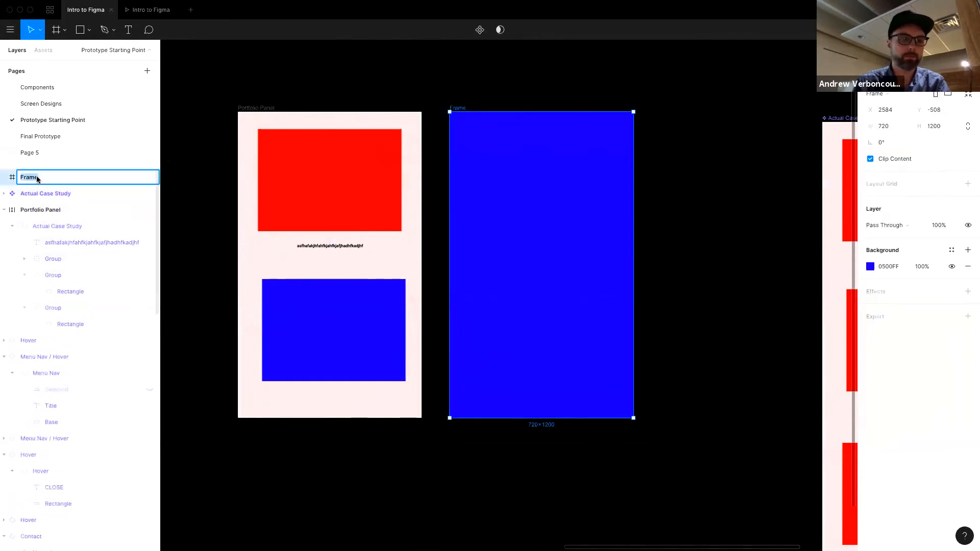
{"action": "type", "text": "Panel 2"}
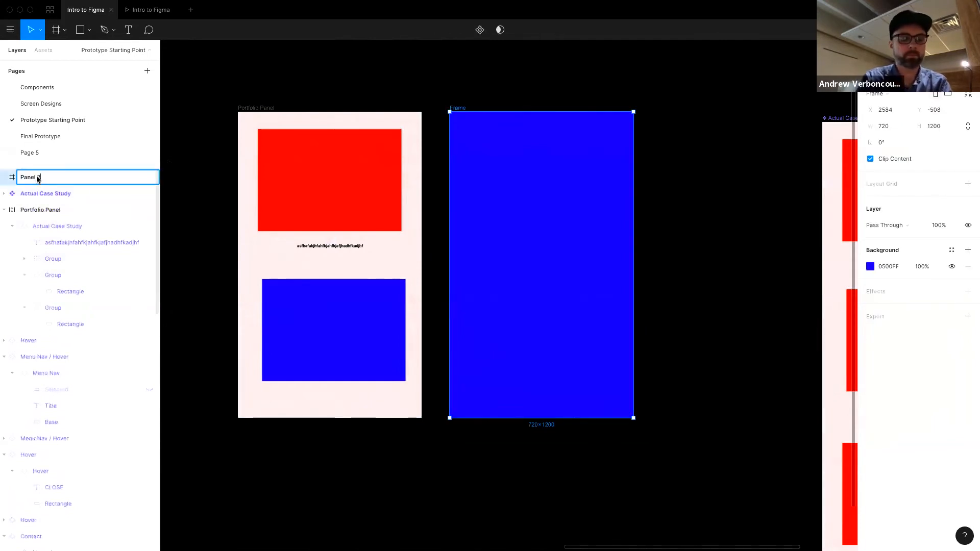
{"action": "key", "text": "Return"}
{"action": "right_click", "coordinate": [37, 178]}
{"action": "left_click", "coordinate": [66, 336]}
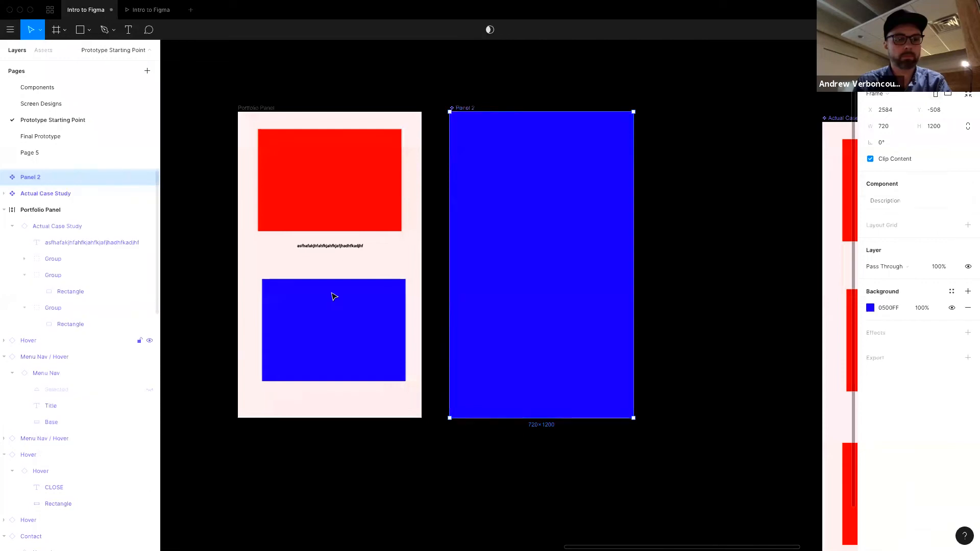
{"action": "left_click", "coordinate": [510, 99]}
Move the Portfolio Panel next to the Work page at about X 1106, Y -498, and Panel 2 next to the Actual Case Study component.
{"action": "key", "text": "minus"}
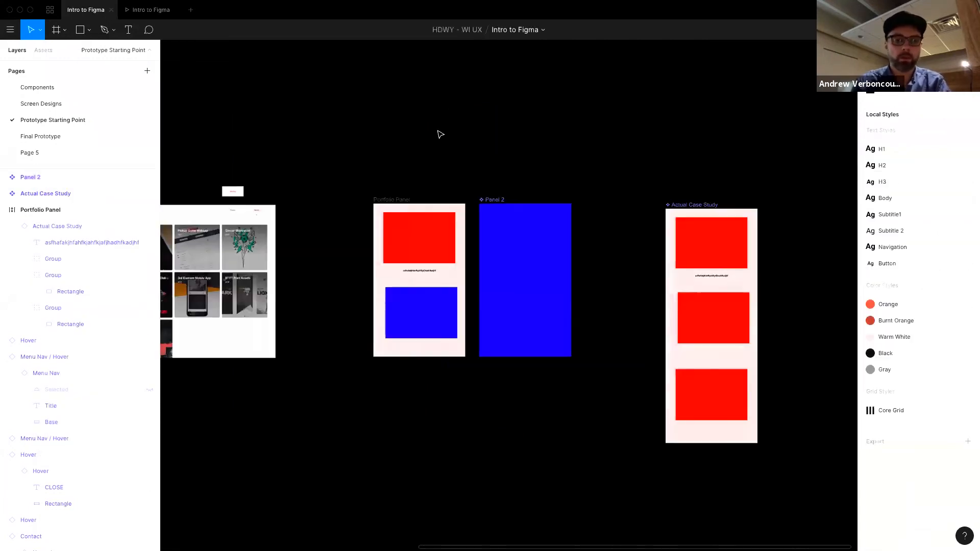
{"action": "scroll", "coordinate": [441, 134], "scroll_direction": "left", "scroll_amount": 4}
{"action": "left_click_drag", "start_coordinate": [491, 185], "coordinate": [419, 185]}
{"action": "left_click_drag", "start_coordinate": [592, 186], "coordinate": [673, 186]}
{"action": "left_click", "coordinate": [419, 185]}
{"action": "left_click_drag", "start_coordinate": [420, 186], "coordinate": [412, 190]}
{"action": "scroll", "coordinate": [454, 206], "scroll_direction": "up", "scroll_amount": 1}
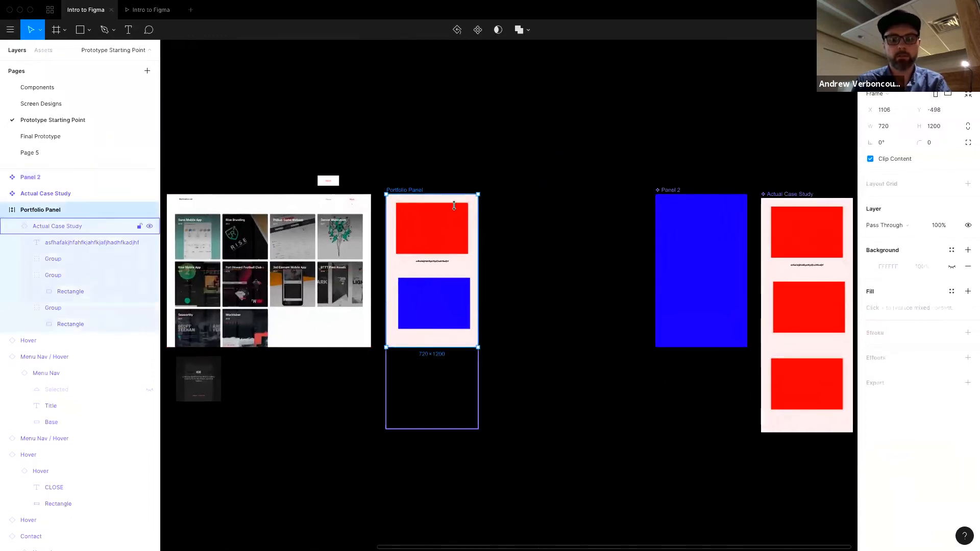
Draw another frame about 1200 tall beside the Portfolio Panel, aligned with its upper edge, and set its width to 720.
{"action": "key", "text": "f"}
{"action": "left_click_drag", "start_coordinate": [487, 193], "coordinate": [579, 347]}
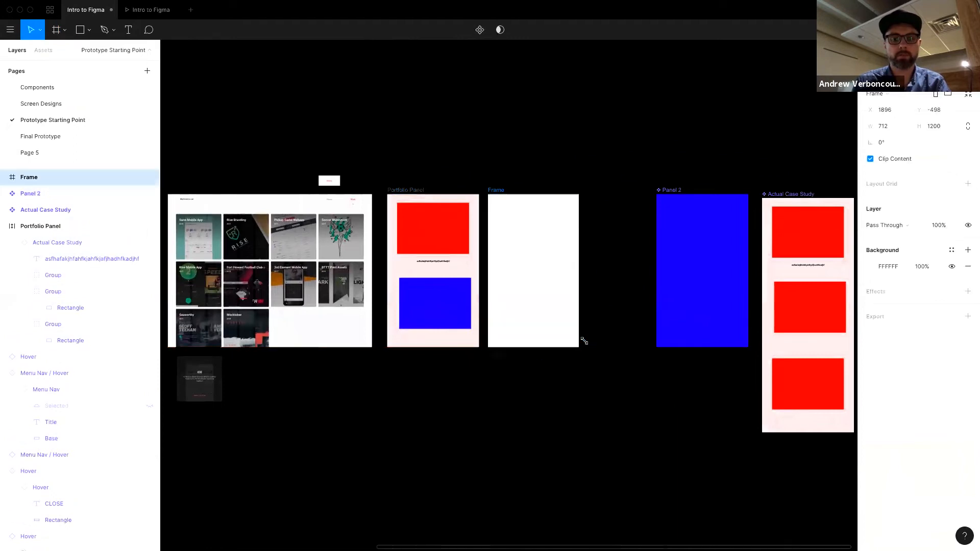
{"action": "left_click", "coordinate": [890, 131]}
{"action": "type", "text": "720"}
{"action": "key", "text": "Return"}
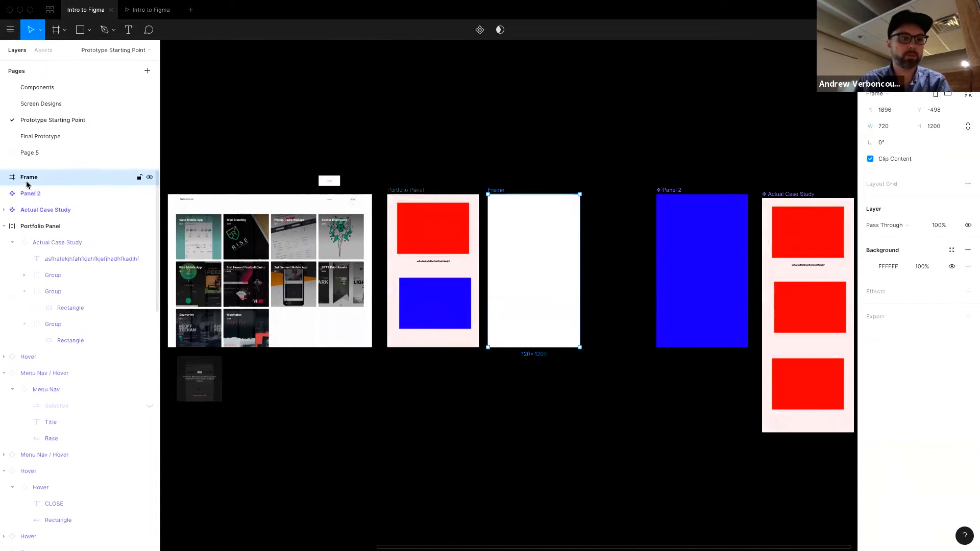
Rename the new white frame as Folio Showcase.
{"action": "double_click", "coordinate": [32, 178]}
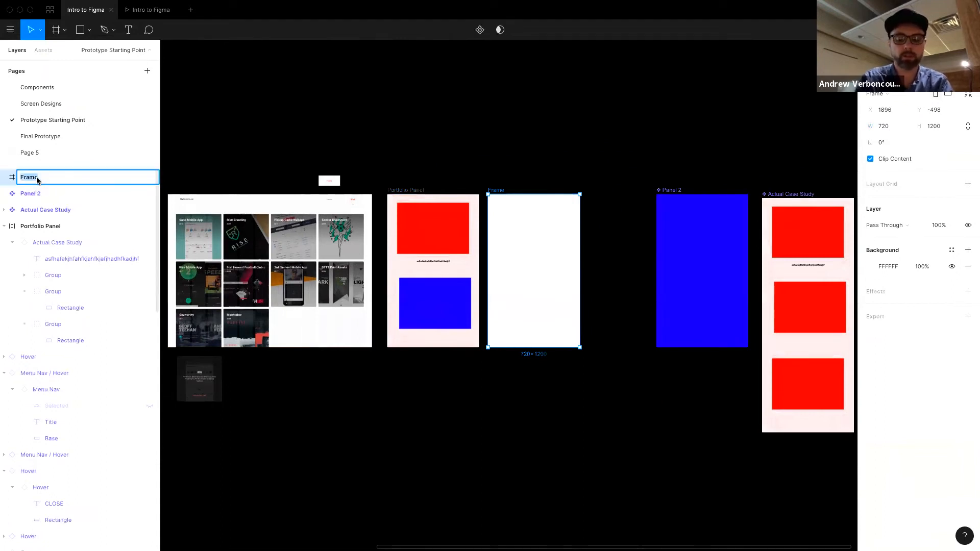
{"action": "type", "text": "Folio"}
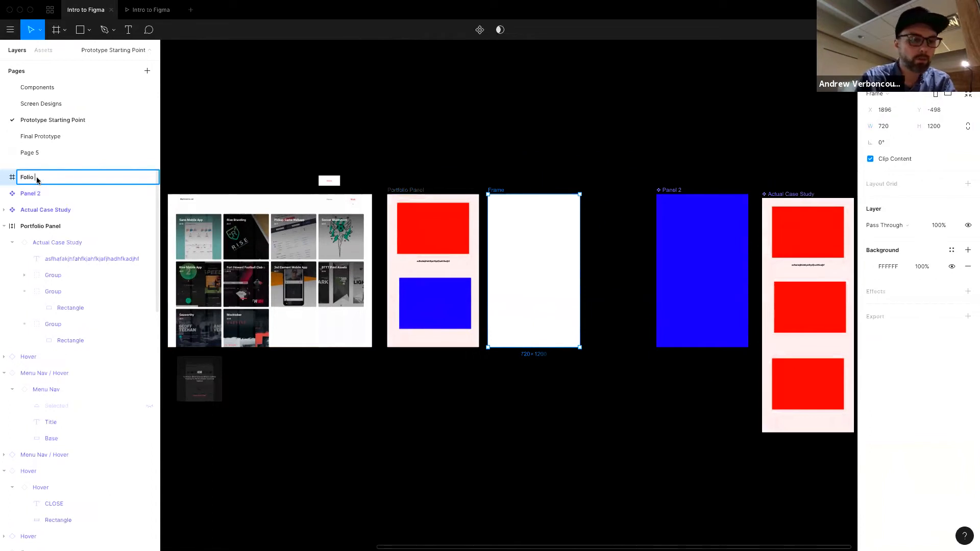
{"action": "type", "text": " Showcase"}
{"action": "key", "text": "Return"}
{"action": "left_click", "coordinate": [638, 173]}
Duplicate the Panel 2 component and place the instance inside the Folio Showcase frame at X 0, Y 0.
{"action": "left_click", "coordinate": [678, 328]}
{"action": "key", "text": "super+d"}
{"action": "left_click_drag", "start_coordinate": [687, 291], "coordinate": [529, 262]}
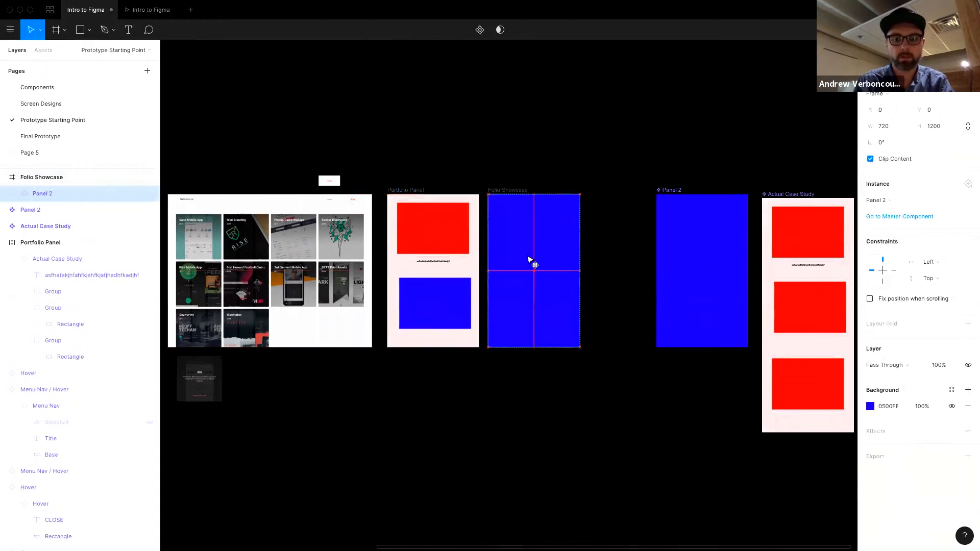
{"action": "left_click", "coordinate": [544, 158]}
Connect the blue rectangle in the Portfolio Panel to the Folio Showcase frame with a prototype link.
{"action": "left_click", "coordinate": [515, 190]}
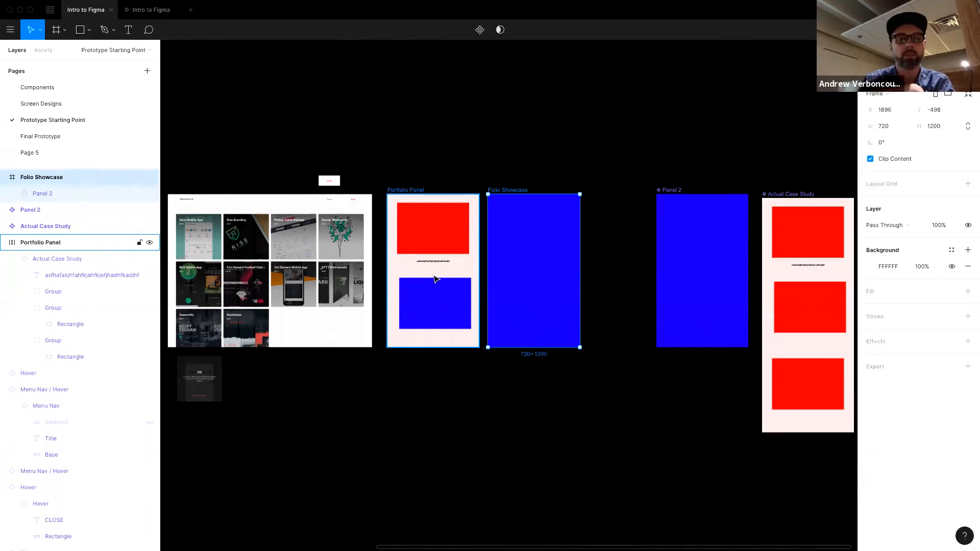
{"action": "left_click", "coordinate": [429, 316]}
{"action": "left_click", "coordinate": [430, 316]}
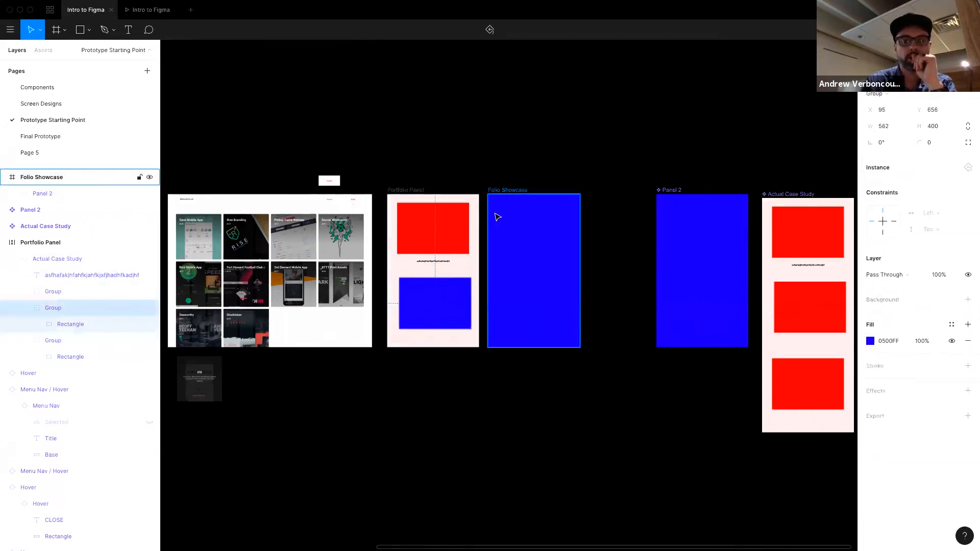
{"action": "key", "text": "shift+e"}
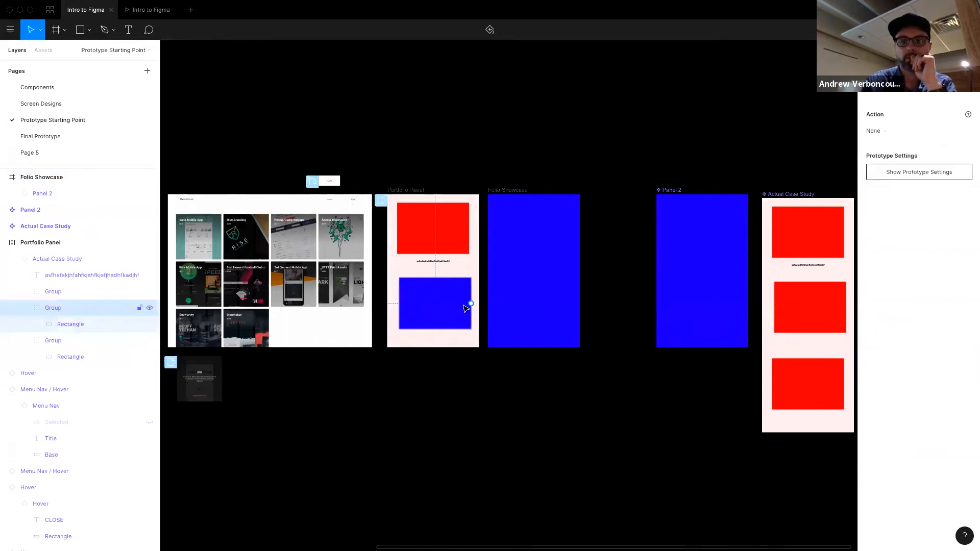
{"action": "left_click_drag", "start_coordinate": [474, 304], "coordinate": [528, 302]}
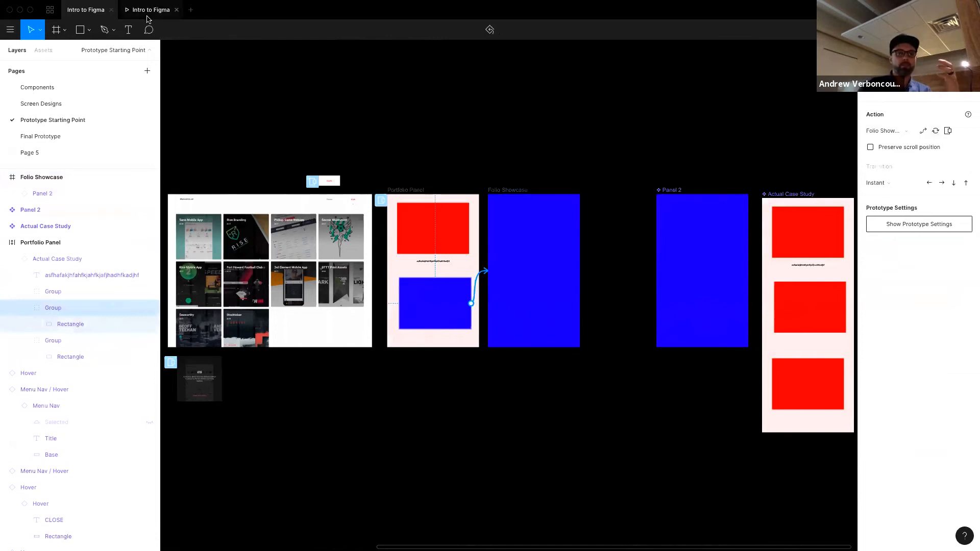
Test the link in the prototype preview by opening the Sano Mobile App case study and its blue rectangle, and restart the preview.
{"action": "left_click", "coordinate": [150, 10]}
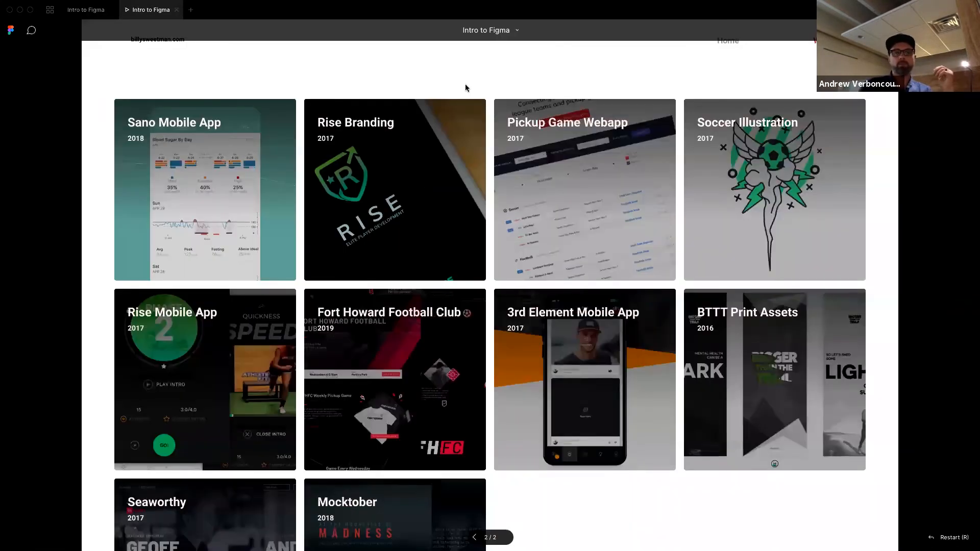
{"action": "left_click", "coordinate": [218, 190]}
{"action": "left_click", "coordinate": [765, 513]}
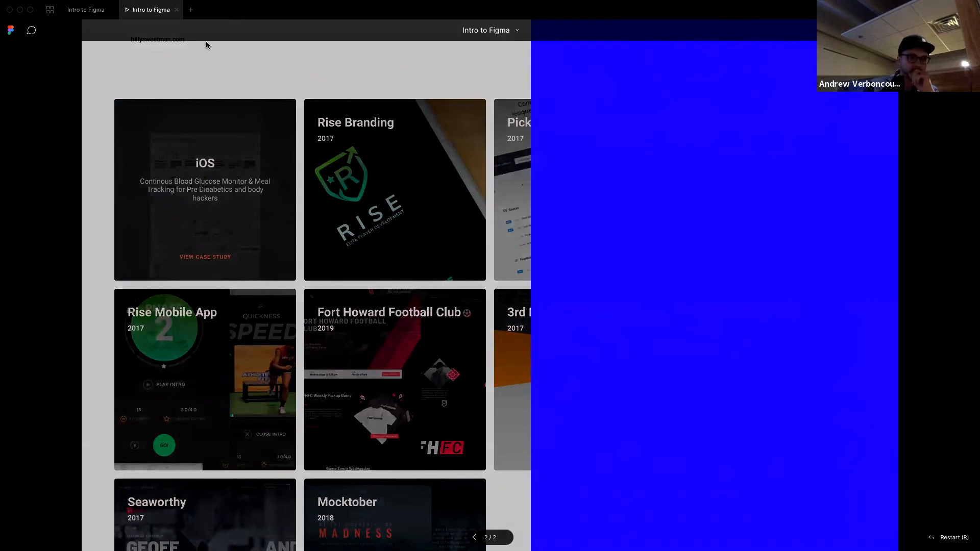
{"action": "key", "text": "r"}
{"action": "key", "text": "Right"}
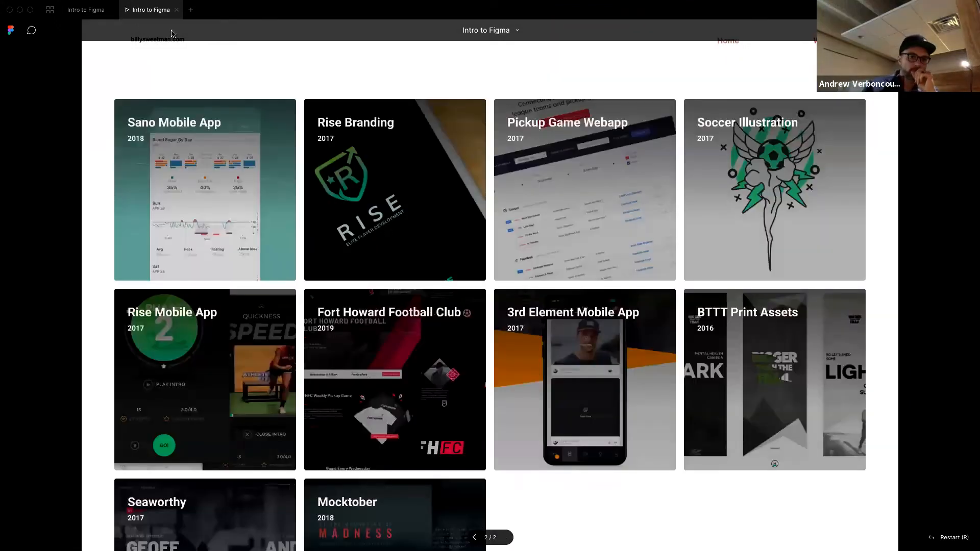
Change the blue rectangle's connection to Folio Showcase in the design file to Open Overlay.
{"action": "left_click", "coordinate": [80, 11]}
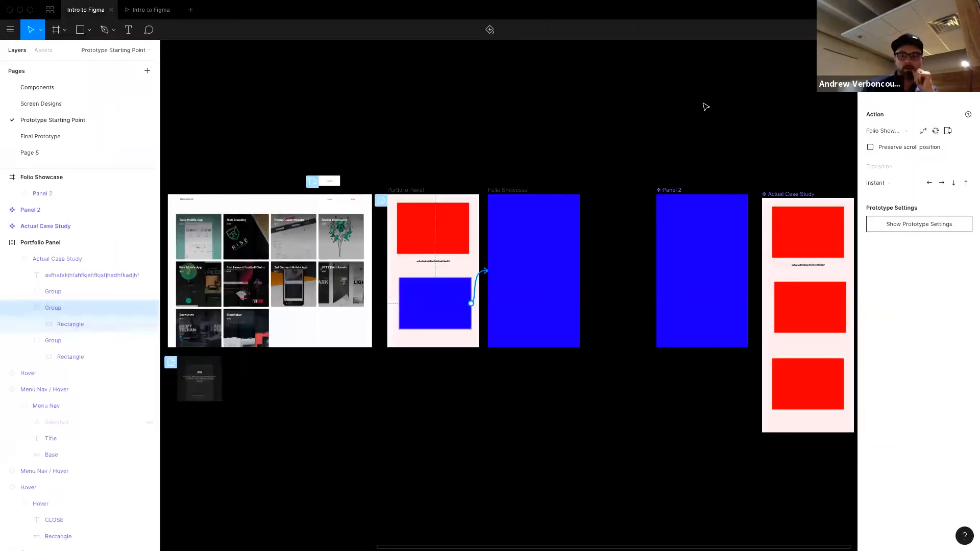
{"action": "left_click", "coordinate": [517, 190]}
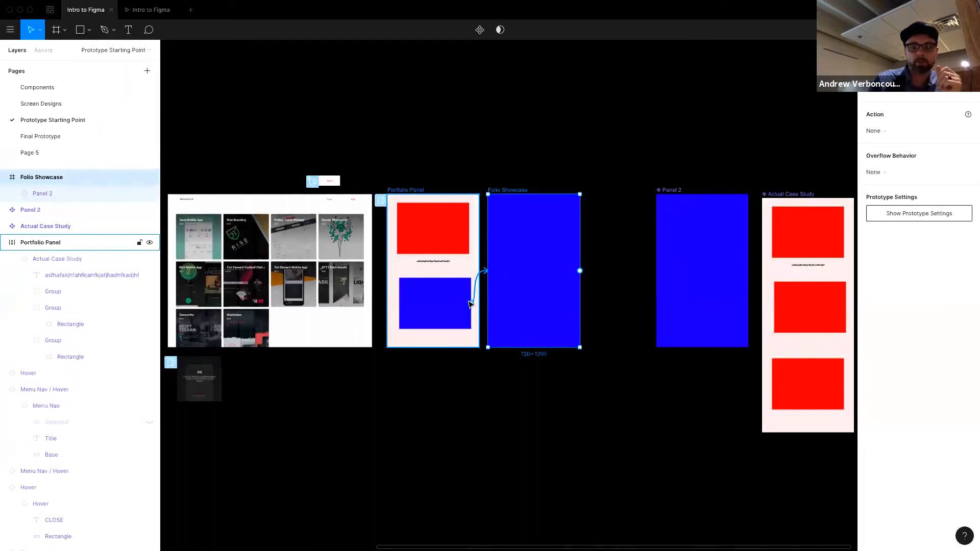
{"action": "left_click_drag", "start_coordinate": [473, 305], "coordinate": [510, 271]}
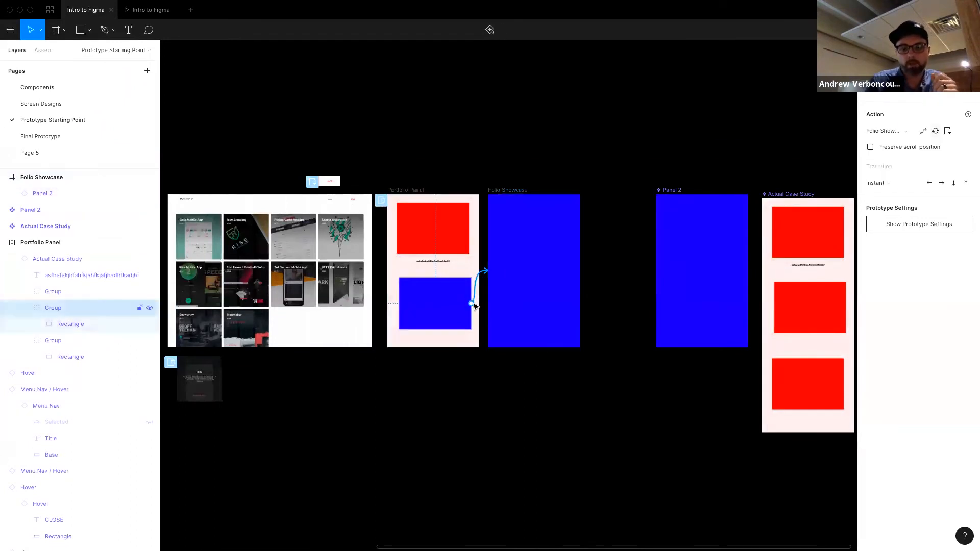
{"action": "left_click", "coordinate": [946, 132]}
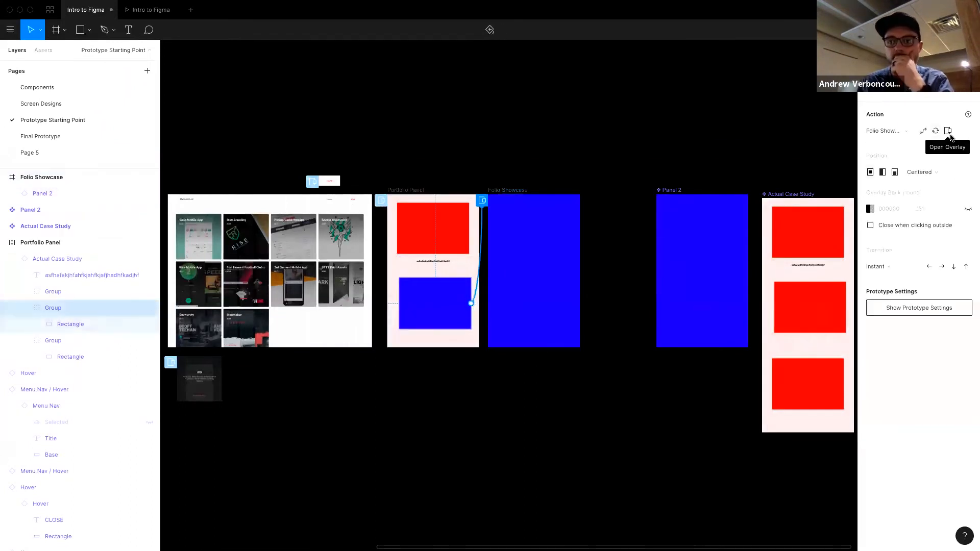
Position the Folio Showcase overlay manually against the Portfolio Panel's left edge, and make it Move In towards the left.
{"action": "left_click", "coordinate": [926, 174]}
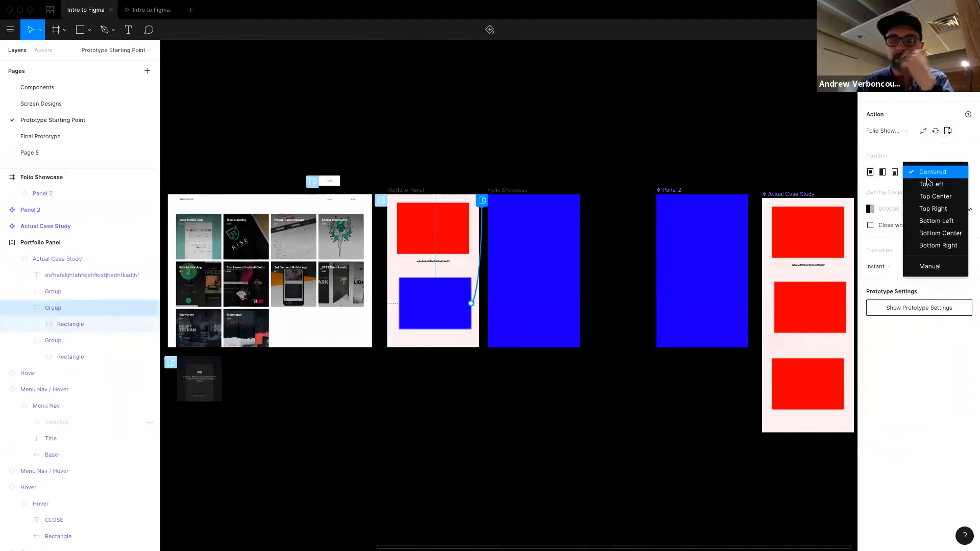
{"action": "left_click", "coordinate": [929, 266]}
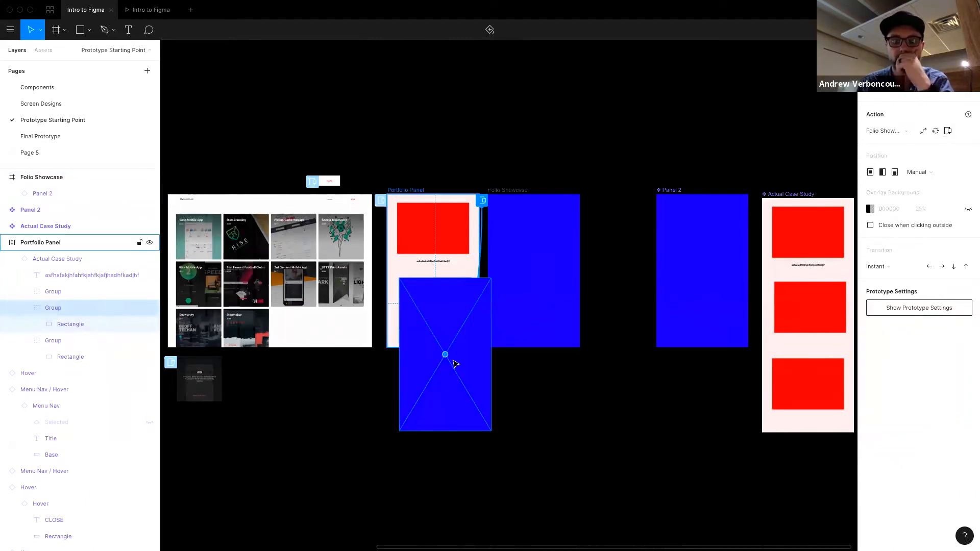
{"action": "left_click_drag", "start_coordinate": [449, 357], "coordinate": [343, 273]}
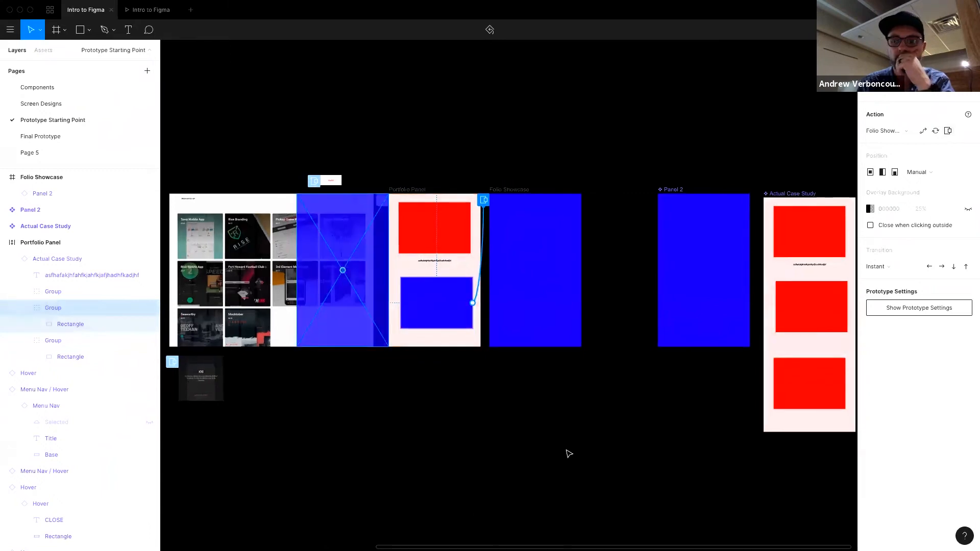
{"action": "left_click", "coordinate": [927, 266]}
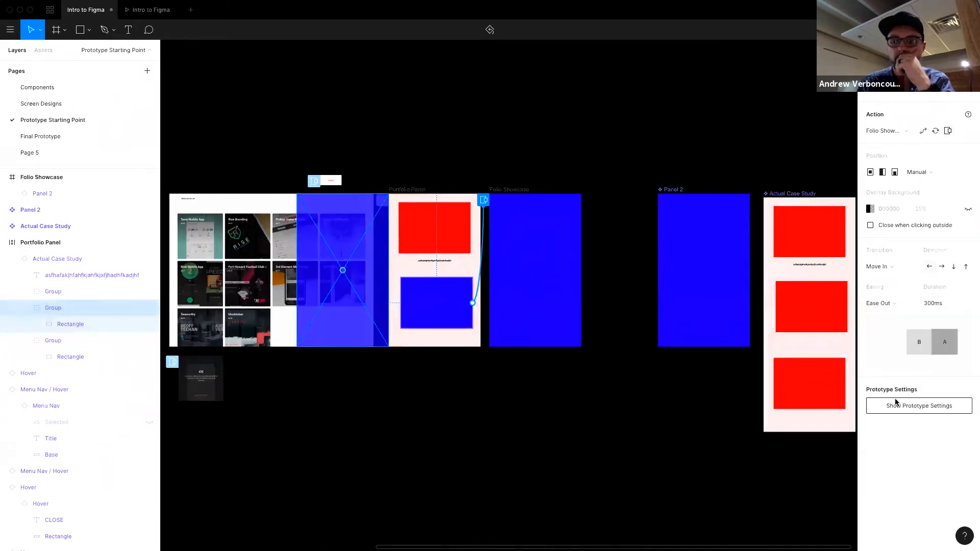
{"action": "left_click", "coordinate": [426, 116]}
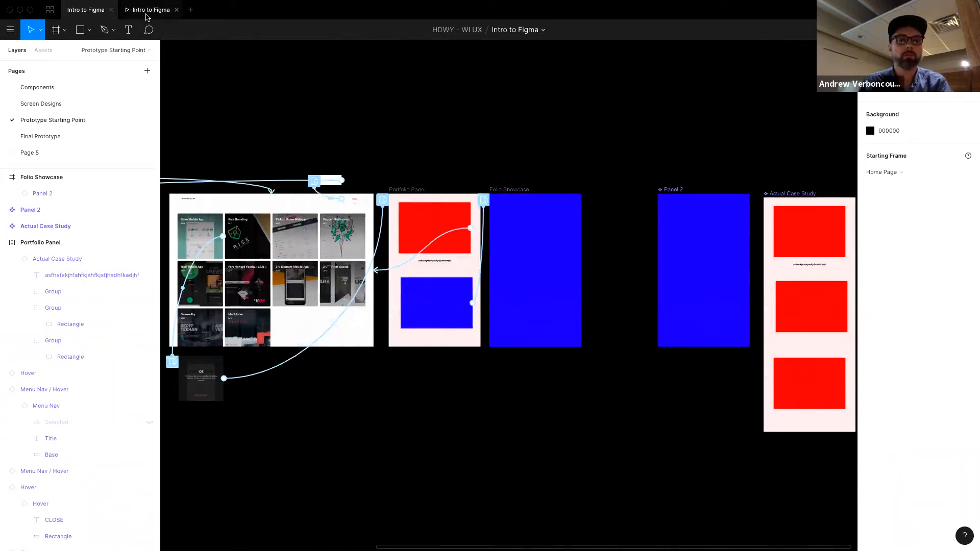
Preview the overlay by opening the Sano Mobile App case study and its blue rectangle, and return to the design file.
{"action": "left_click", "coordinate": [148, 12]}
{"action": "left_click", "coordinate": [177, 170]}
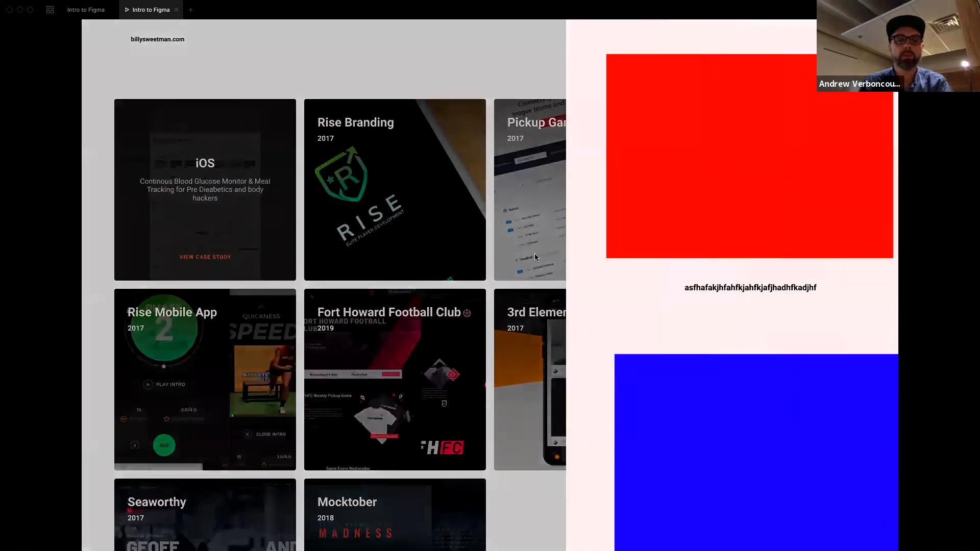
{"action": "left_click", "coordinate": [690, 394]}
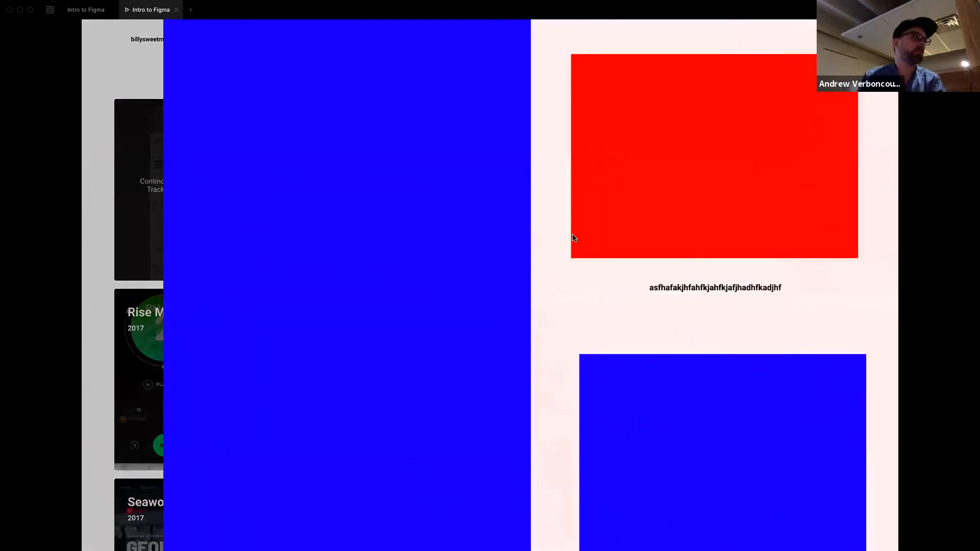
{"action": "left_click", "coordinate": [84, 10]}
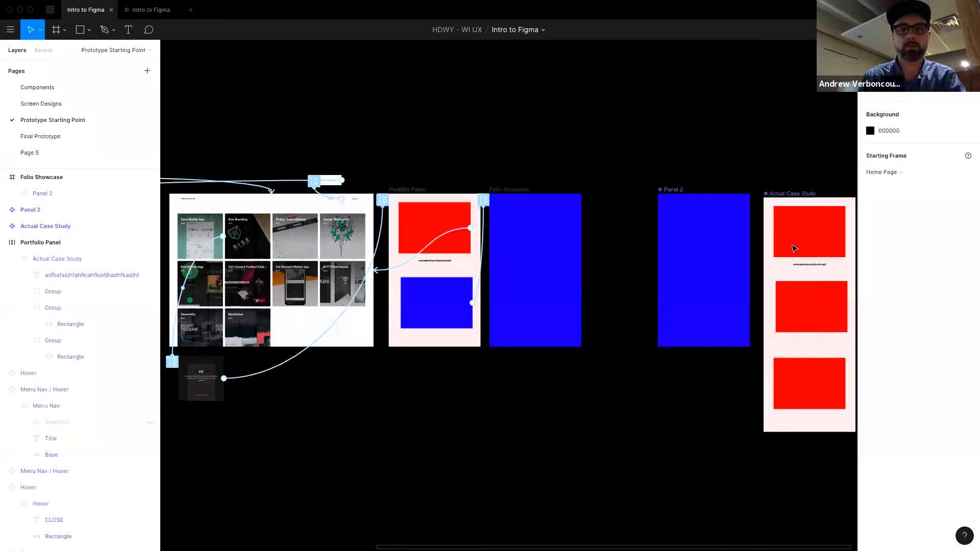
Move the Folio Showcase frame directly below the Portfolio Panel, to X 1106, Y 772.
{"action": "left_click", "coordinate": [511, 190]}
{"action": "left_click_drag", "start_coordinate": [519, 191], "coordinate": [418, 353]}
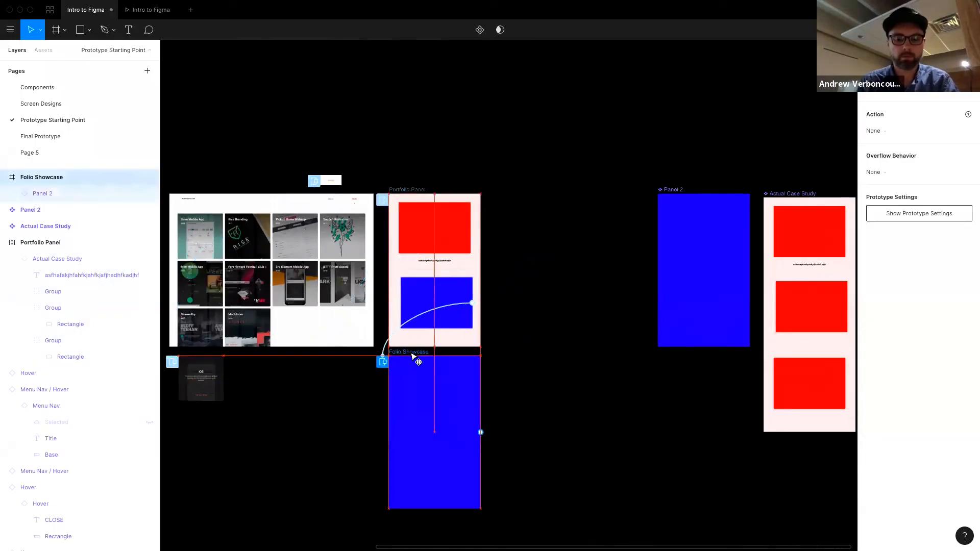
{"action": "left_click", "coordinate": [875, 50]}
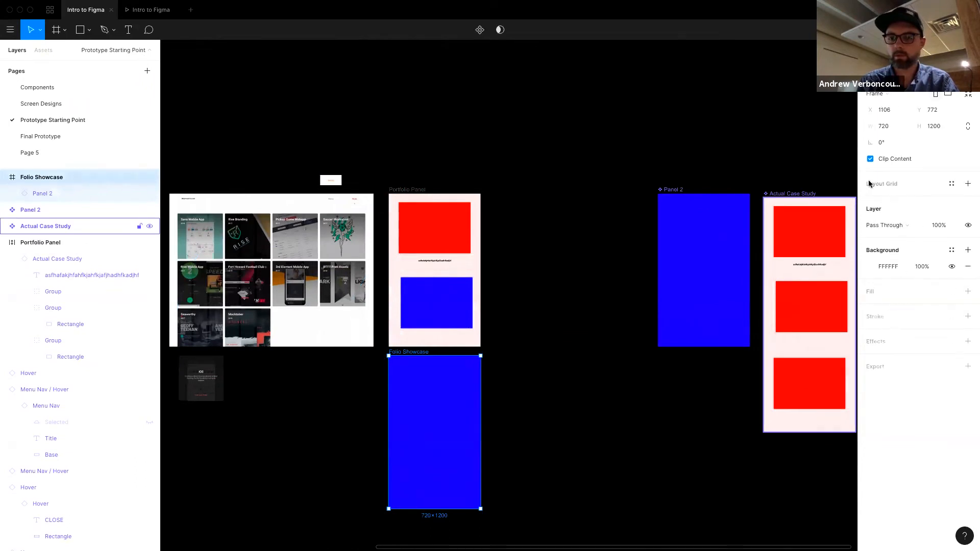
{"action": "left_click", "coordinate": [905, 50]}
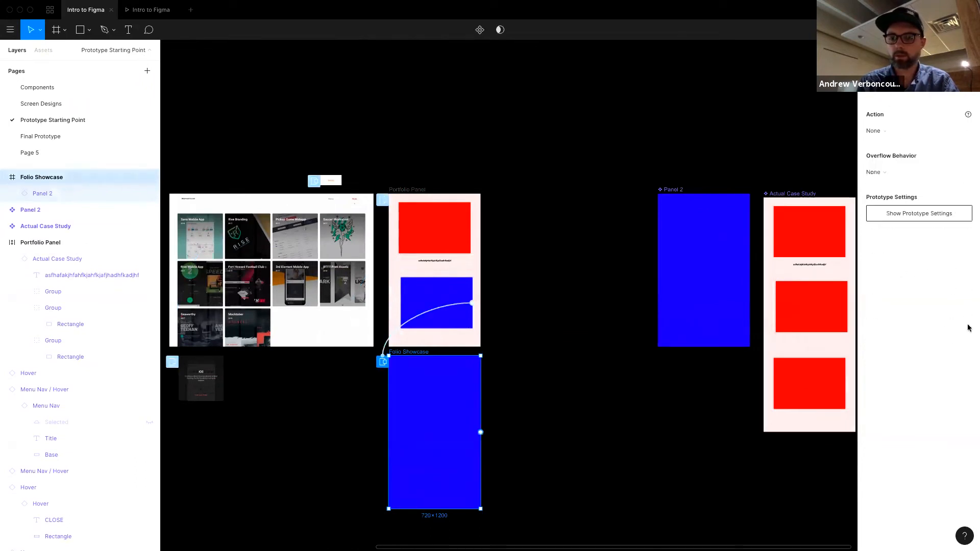
Check the Folio Showcase overlay connection and bring the Portfolio Panel frame to the front of the layer order.
{"action": "left_click", "coordinate": [382, 363]}
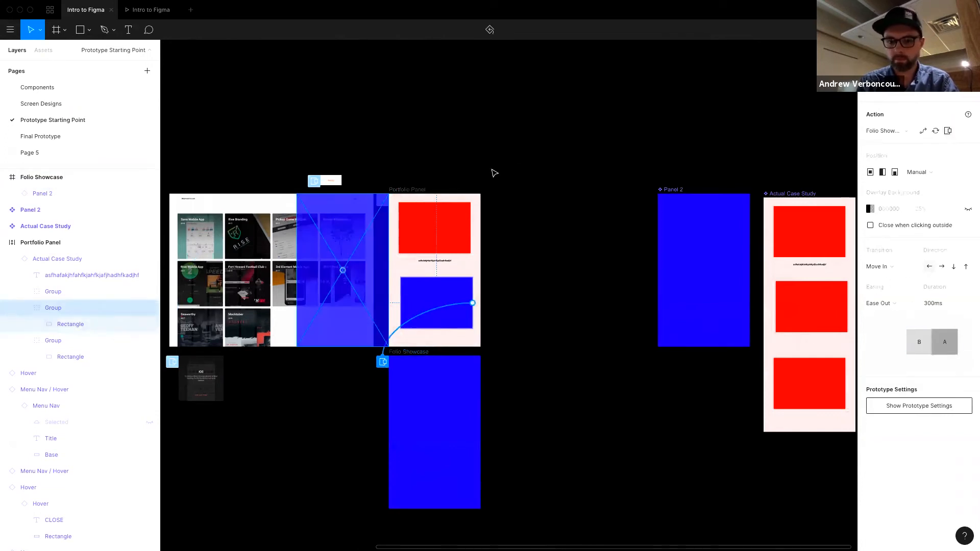
{"action": "left_click", "coordinate": [419, 192]}
{"action": "right_click", "coordinate": [419, 200]}
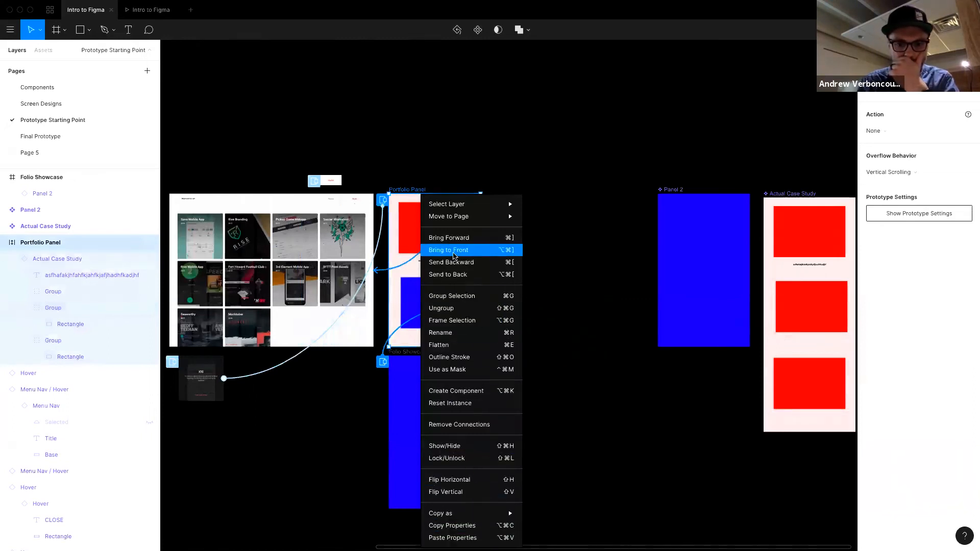
{"action": "left_click", "coordinate": [459, 250]}
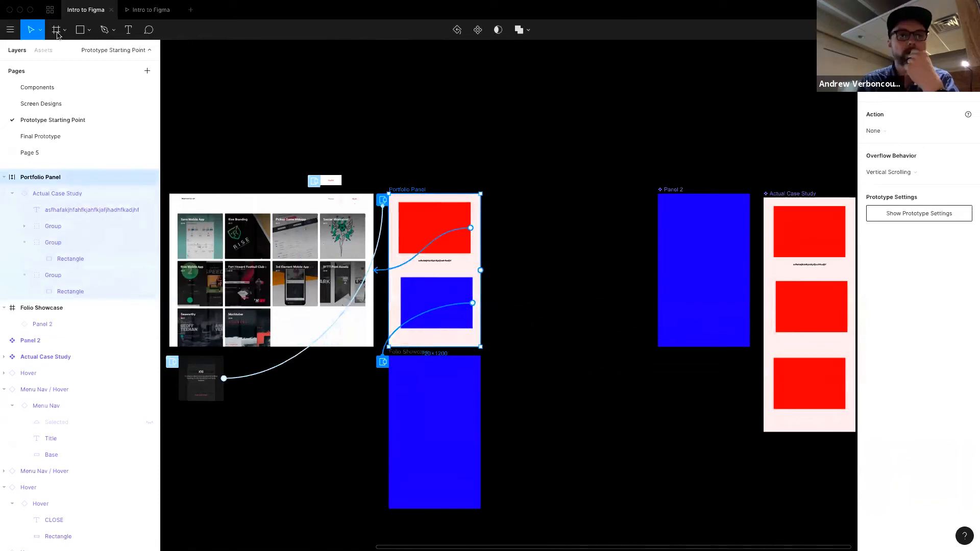
Preview the new stacking order by opening the Sano Mobile App case study and the second blue panel.
{"action": "left_click", "coordinate": [148, 10]}
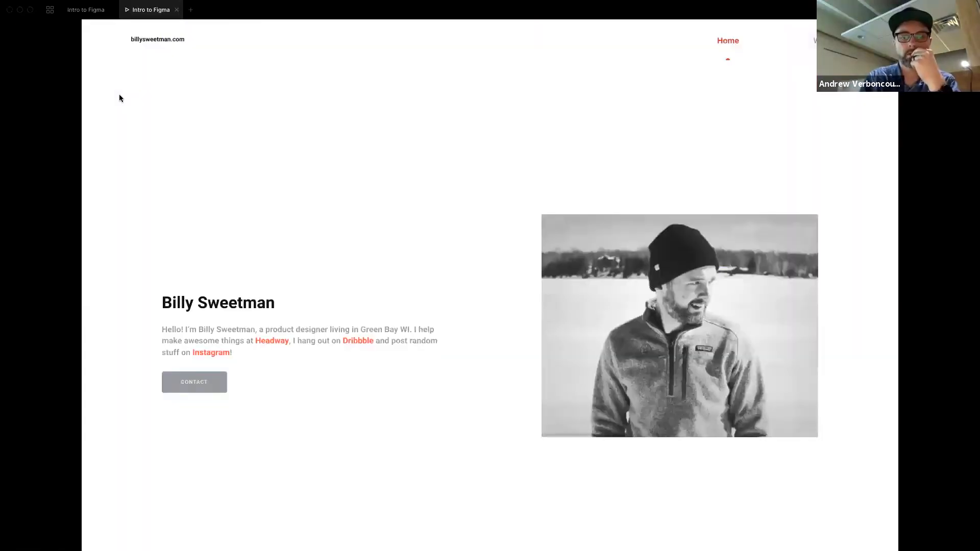
{"action": "key", "text": "Right"}
{"action": "left_click", "coordinate": [266, 204]}
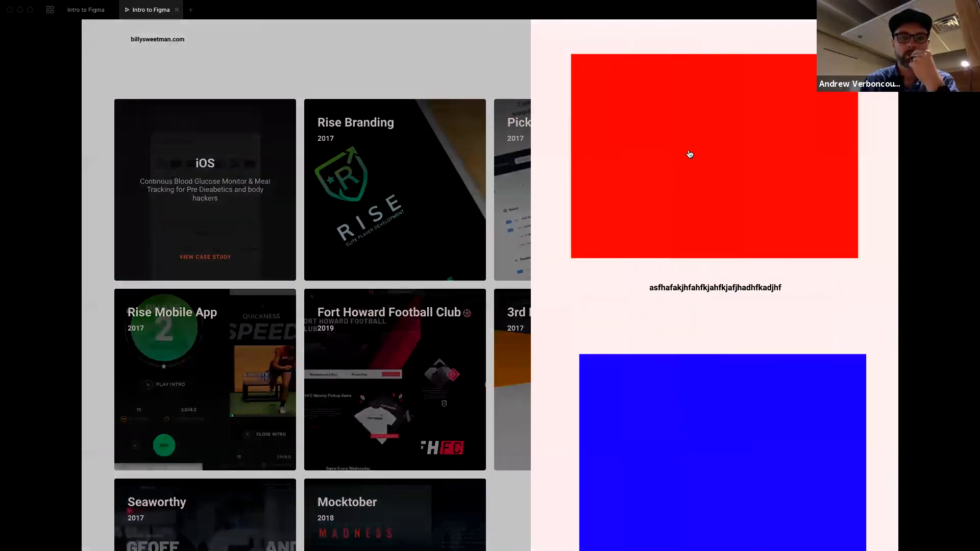
{"action": "left_click", "coordinate": [714, 413]}
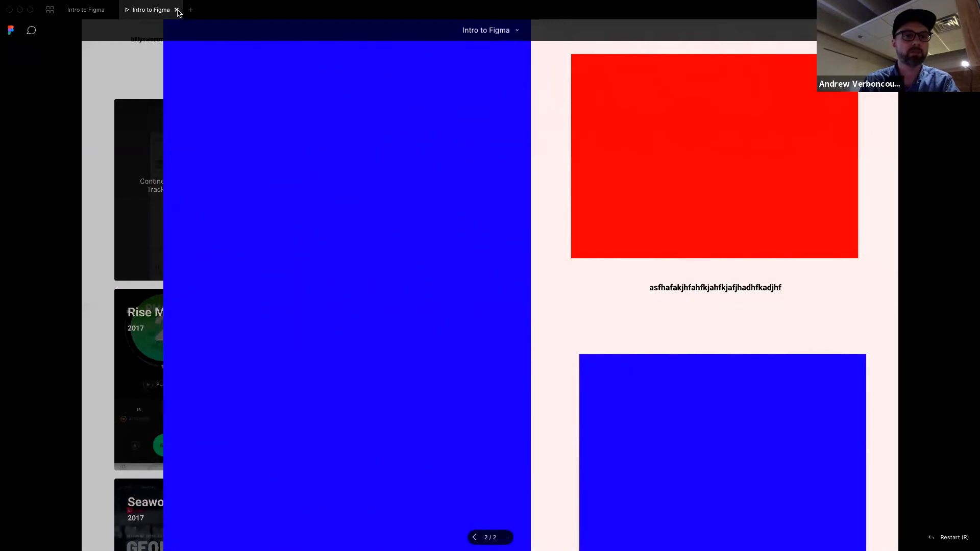
{"action": "left_click", "coordinate": [86, 11]}
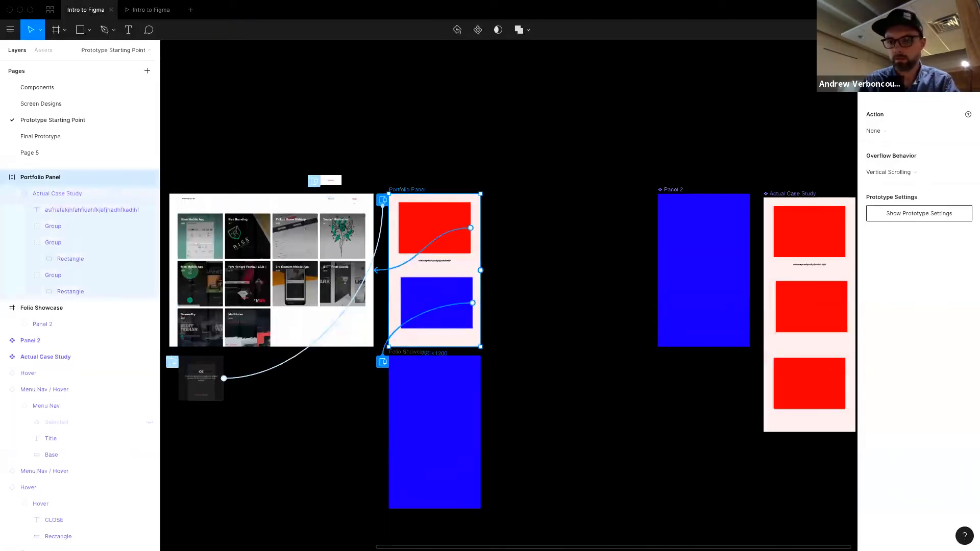
Inspect the Folio Showcase and Portfolio Panel layers, and open the overlay settings of the blue rectangle's connection.
{"action": "left_click", "coordinate": [462, 434]}
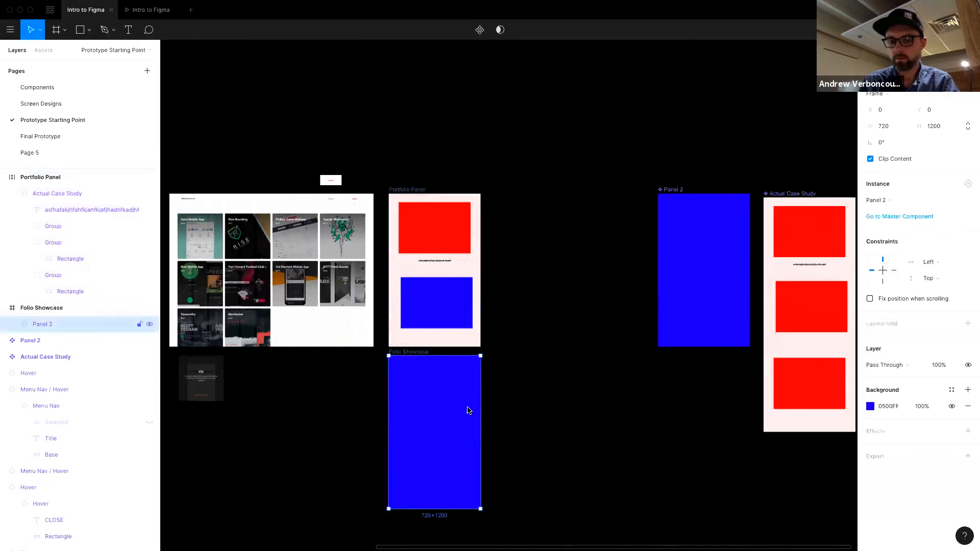
{"action": "left_click", "coordinate": [416, 217]}
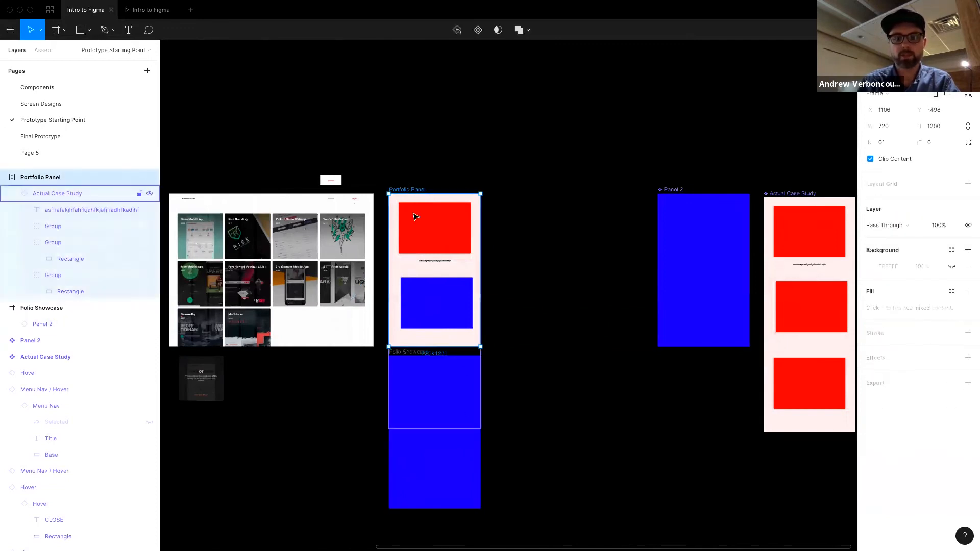
{"action": "left_click", "coordinate": [446, 305]}
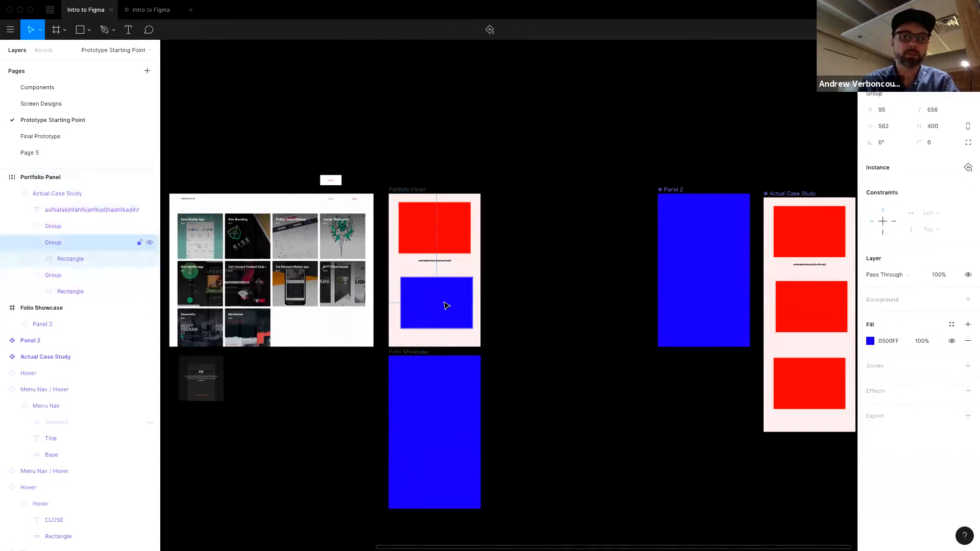
{"action": "left_click", "coordinate": [65, 196]}
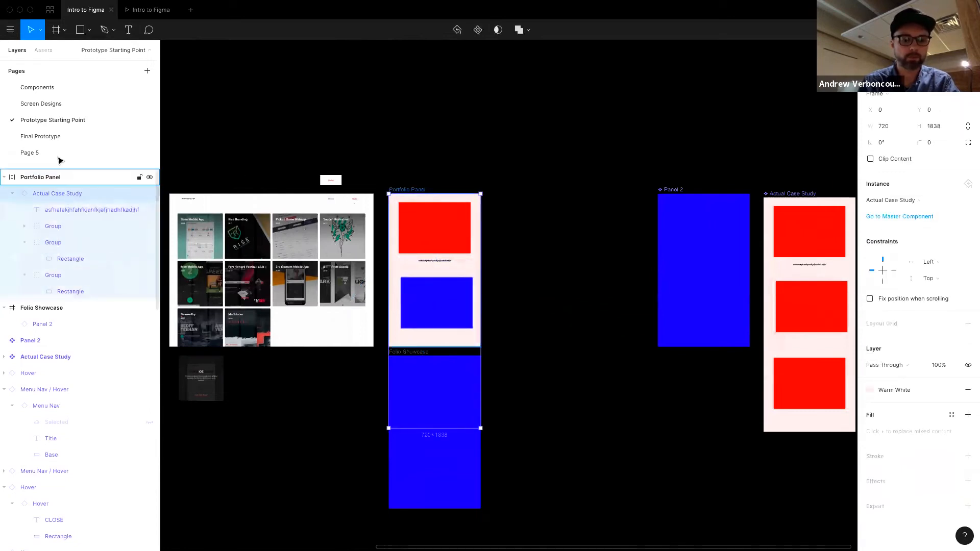
{"action": "key", "text": "shift+e"}
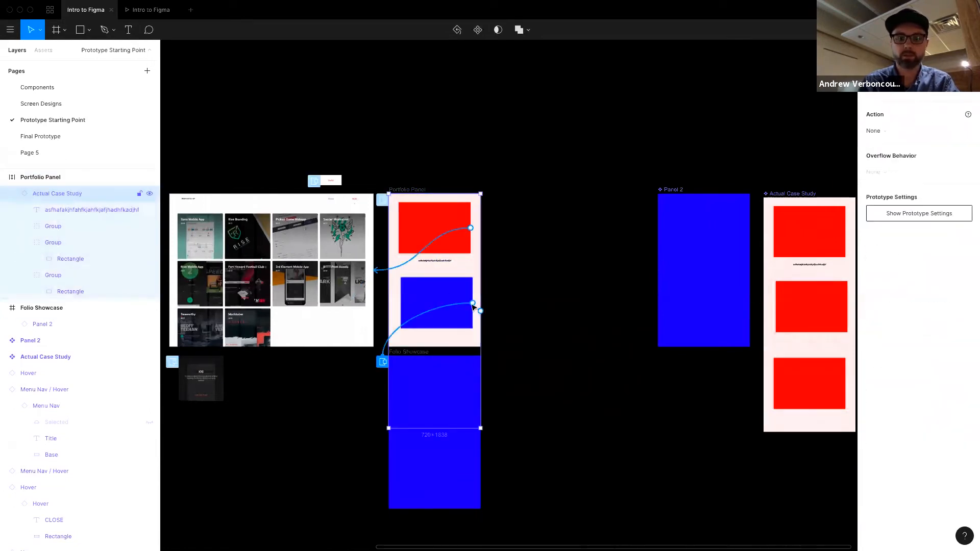
{"action": "left_click", "coordinate": [380, 364]}
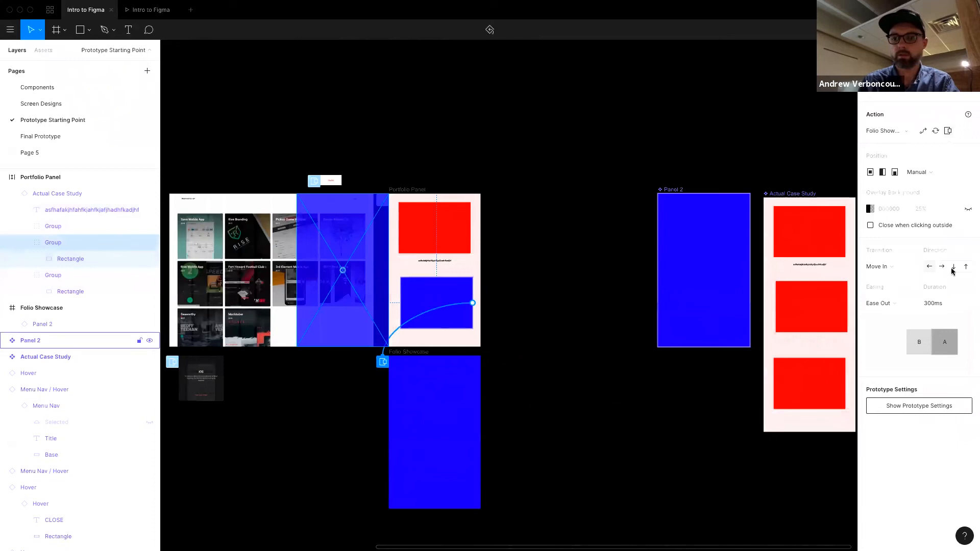
Set the Folio Showcase overlay to Move In with an upward direction and enable closing when clicking outside.
{"action": "left_click", "coordinate": [967, 267]}
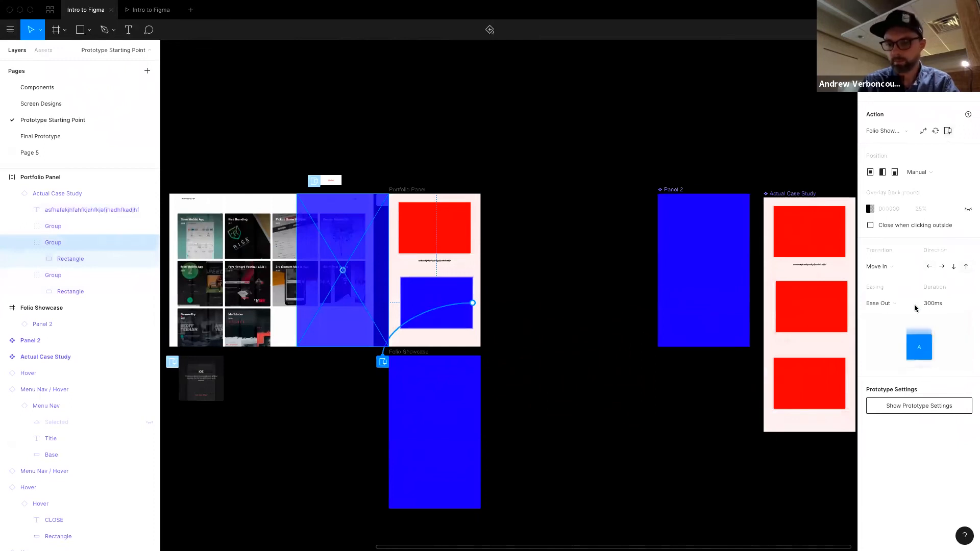
{"action": "left_click", "coordinate": [888, 269]}
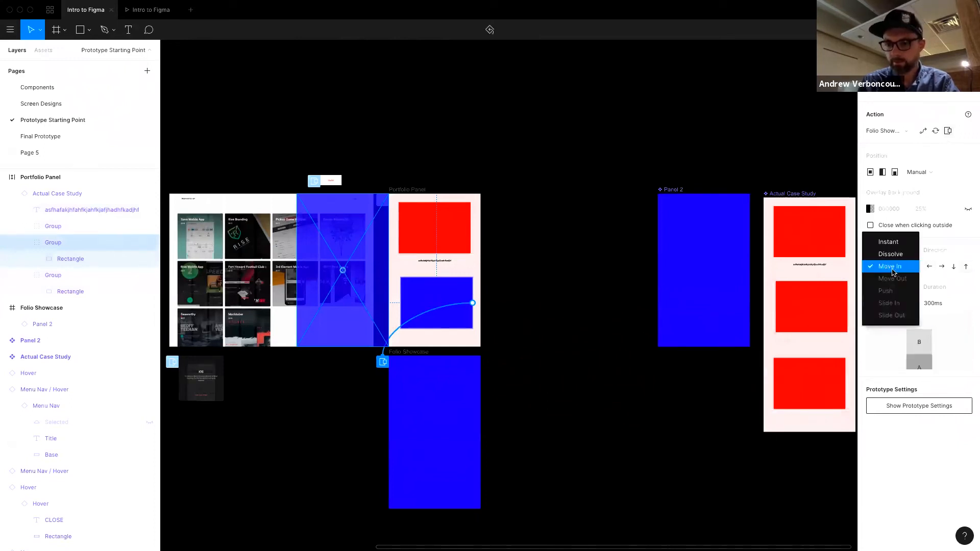
{"action": "left_click", "coordinate": [890, 266]}
{"action": "left_click", "coordinate": [872, 226]}
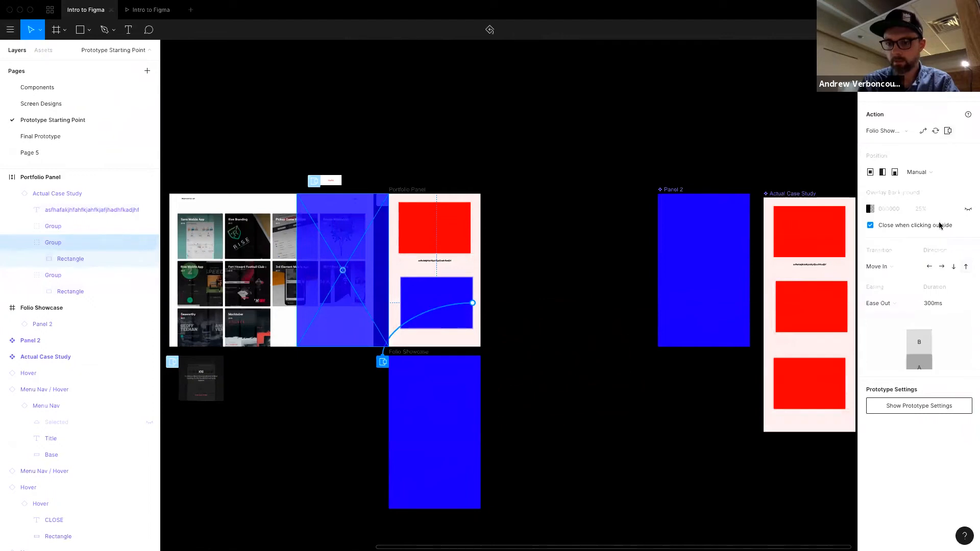
{"action": "left_click", "coordinate": [232, 137]}
Preview the second panel's upward entrance by repeatedly opening and dismissing it from the case study's blue rectangle.
{"action": "left_click", "coordinate": [124, 12]}
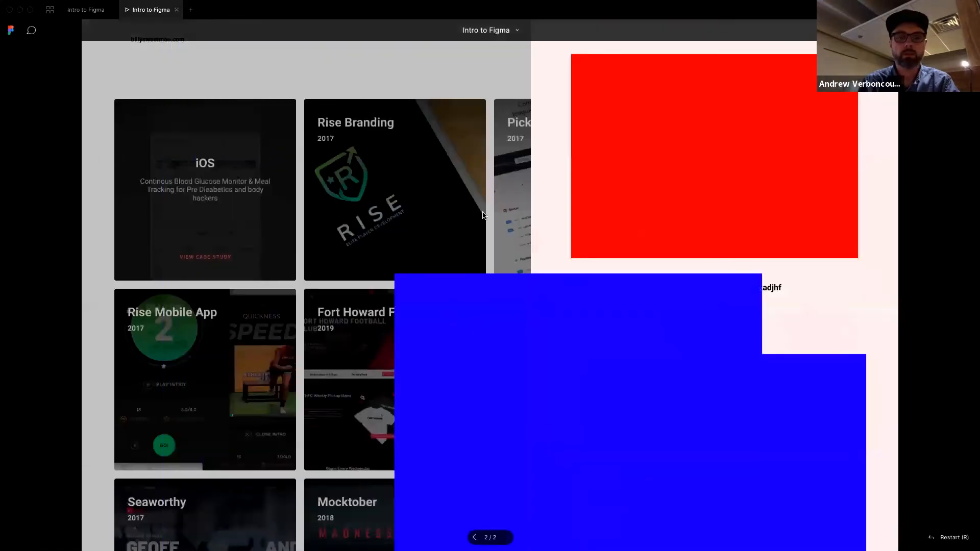
{"action": "left_click", "coordinate": [687, 411]}
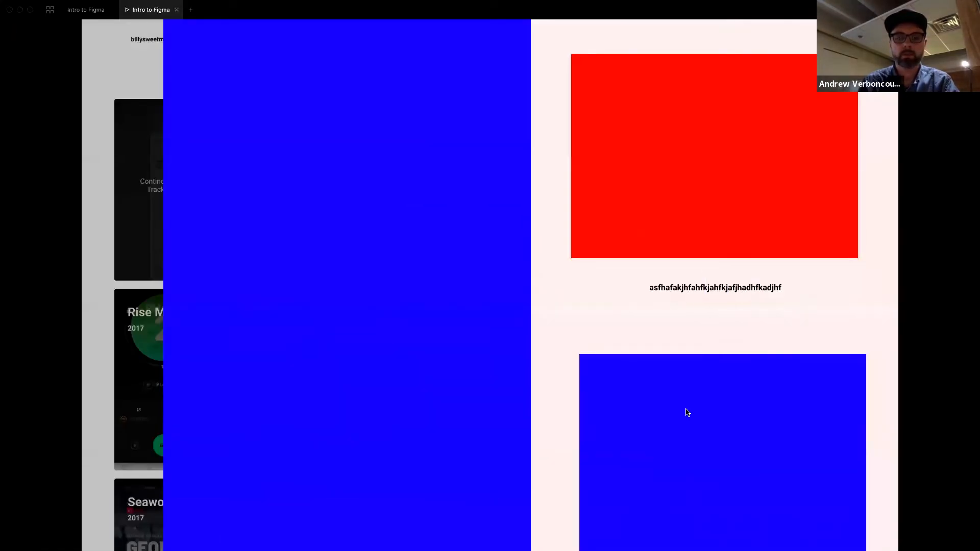
{"action": "left_click", "coordinate": [686, 412]}
{"action": "left_click", "coordinate": [686, 412]}
{"action": "left_click", "coordinate": [687, 411]}
{"action": "left_click", "coordinate": [687, 411]}
{"action": "left_click", "coordinate": [687, 412]}
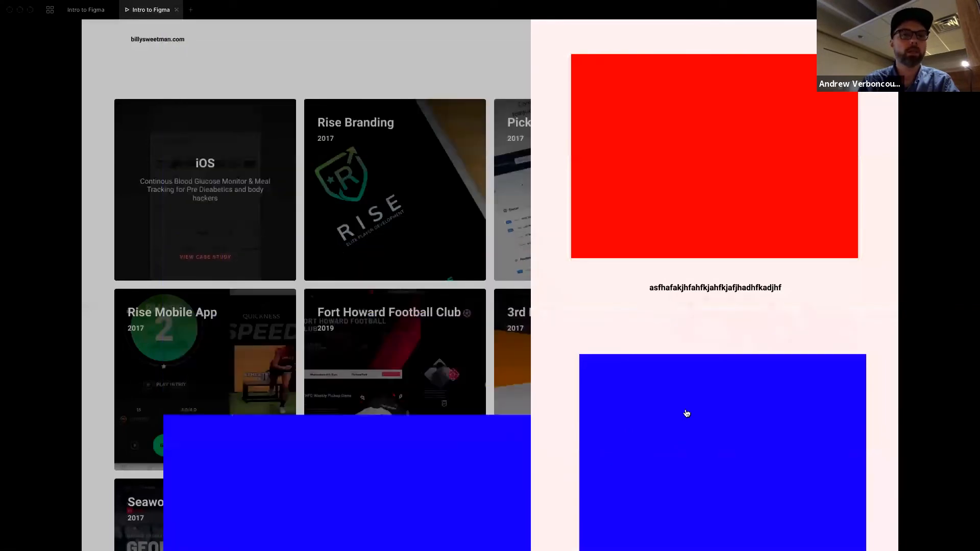
{"action": "left_click", "coordinate": [687, 412]}
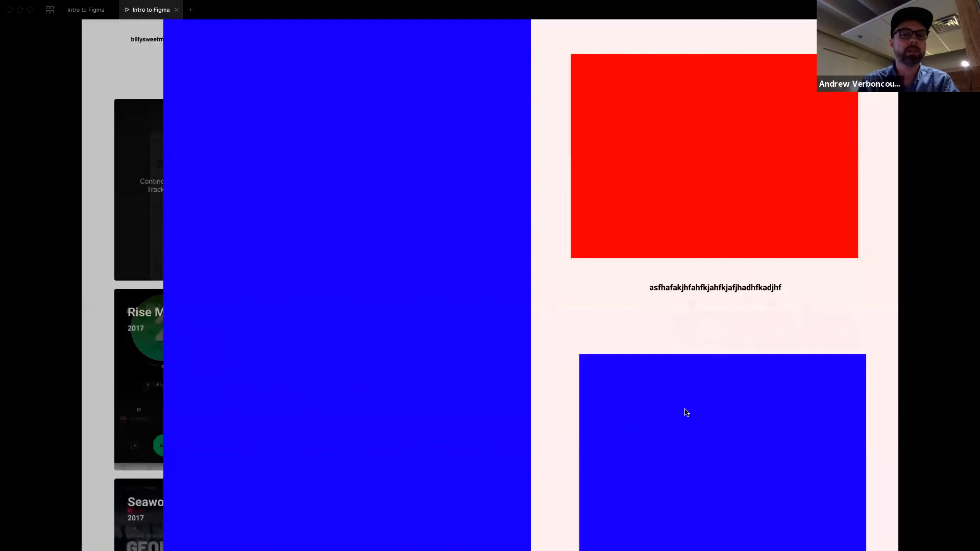
Turn on the 000000 overlay background at 25% for the blue rectangle's Folio Showcase connection.
{"action": "left_click", "coordinate": [86, 12]}
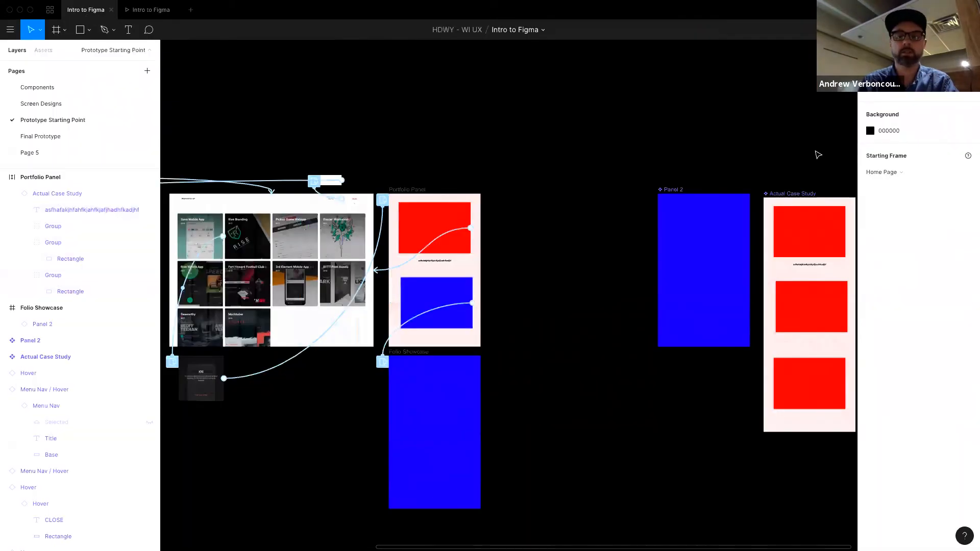
{"action": "left_click", "coordinate": [382, 362]}
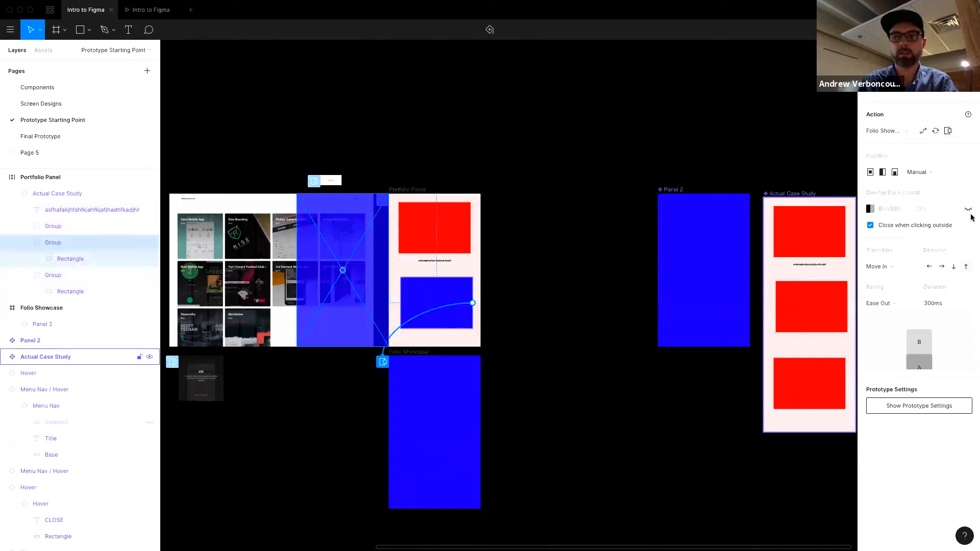
Preview the overlay background, dismissing the second panel and the case study to return to the Work page.
{"action": "left_click", "coordinate": [144, 11]}
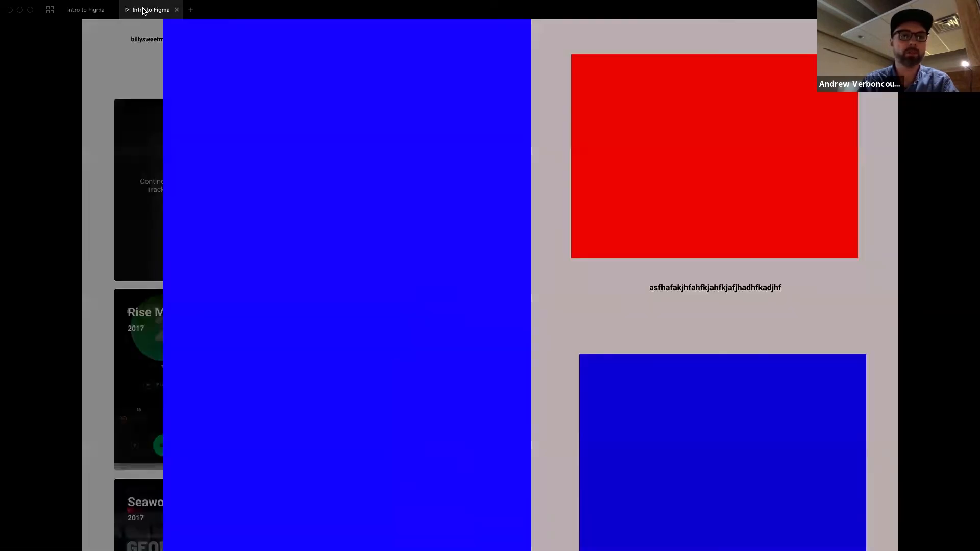
{"action": "left_click", "coordinate": [728, 426]}
{"action": "left_click", "coordinate": [726, 427]}
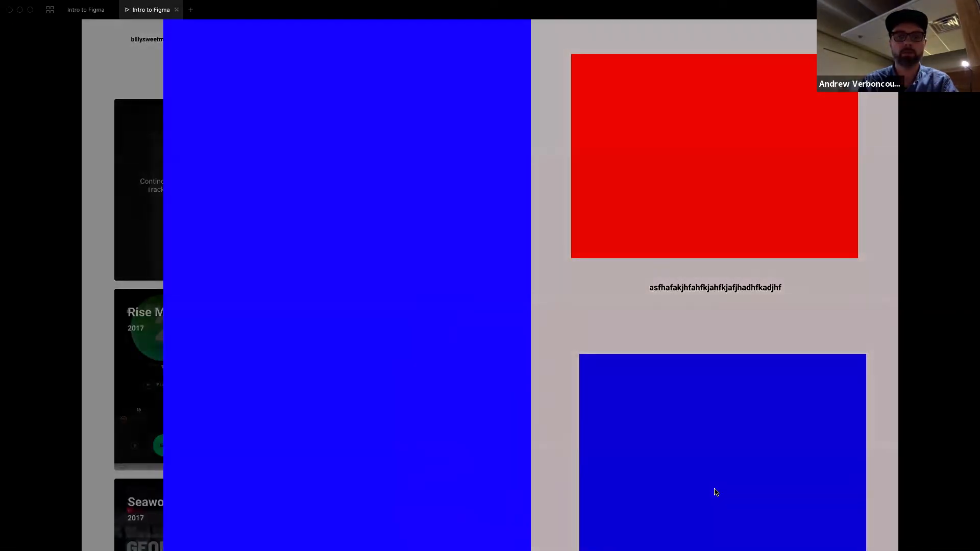
{"action": "left_click", "coordinate": [733, 452]}
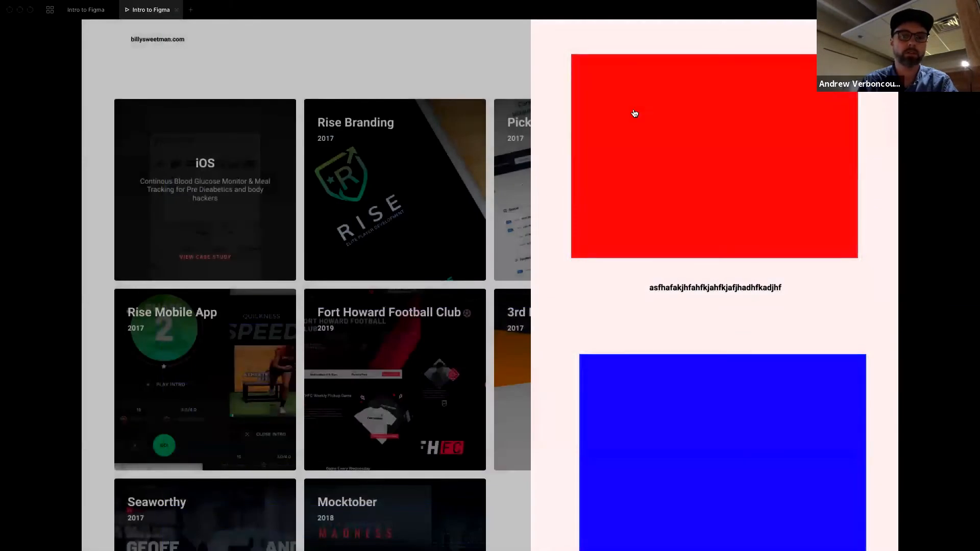
{"action": "left_click", "coordinate": [324, 75]}
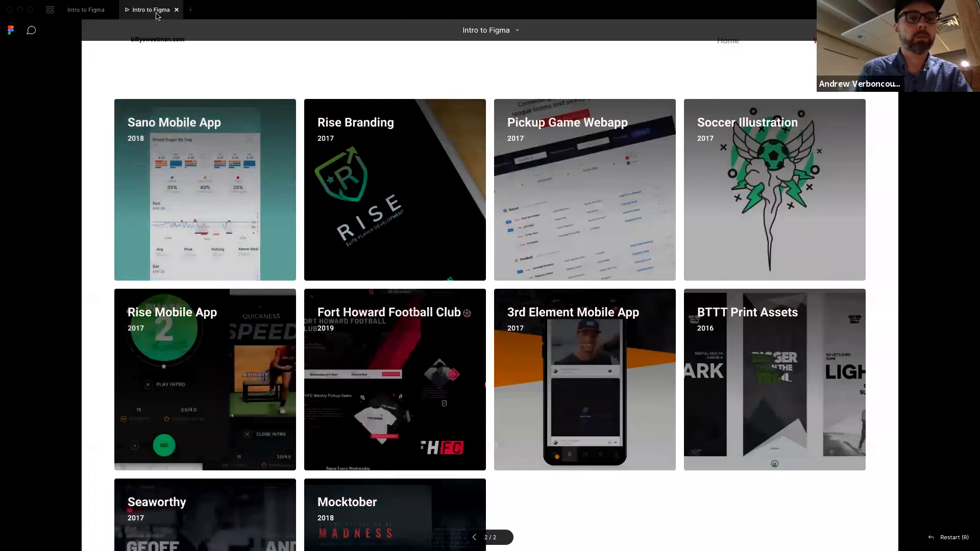
{"action": "left_click", "coordinate": [86, 10]}
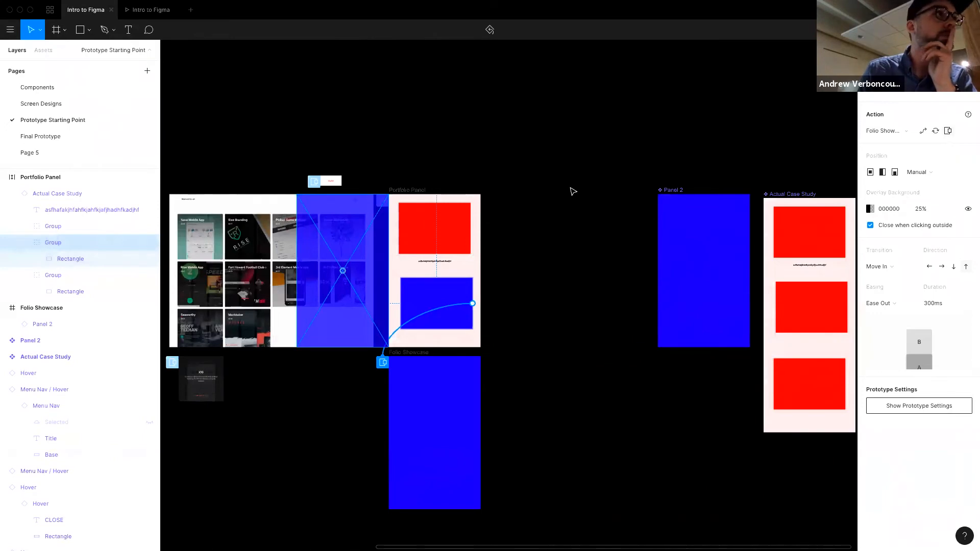
{"action": "scroll", "coordinate": [572, 191], "scroll_direction": "right", "scroll_amount": 2}
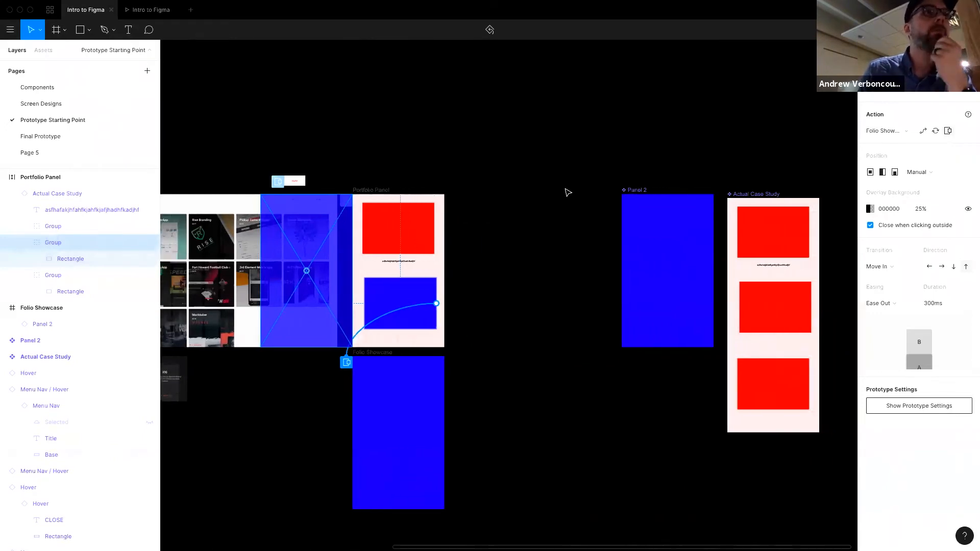
{"action": "left_click", "coordinate": [511, 156]}
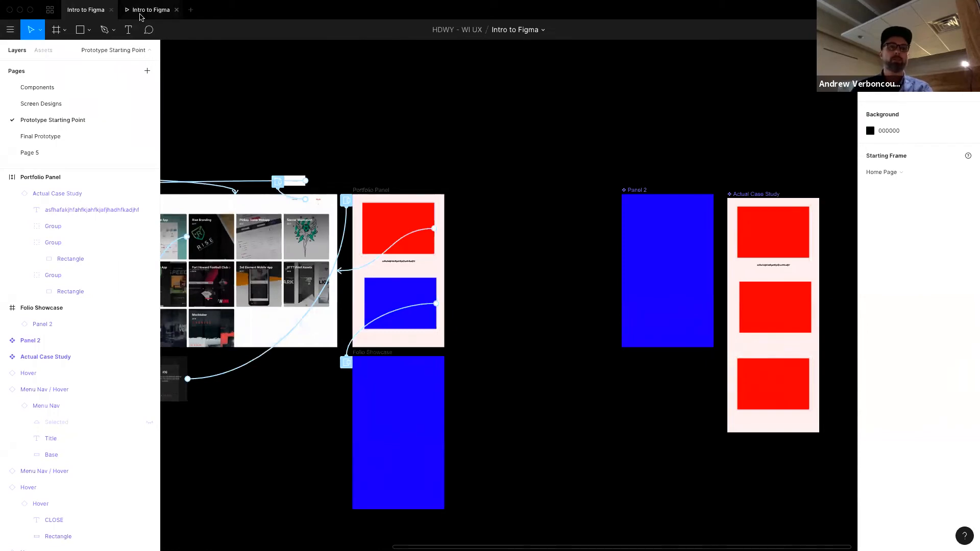
{"action": "left_click", "coordinate": [141, 17]}
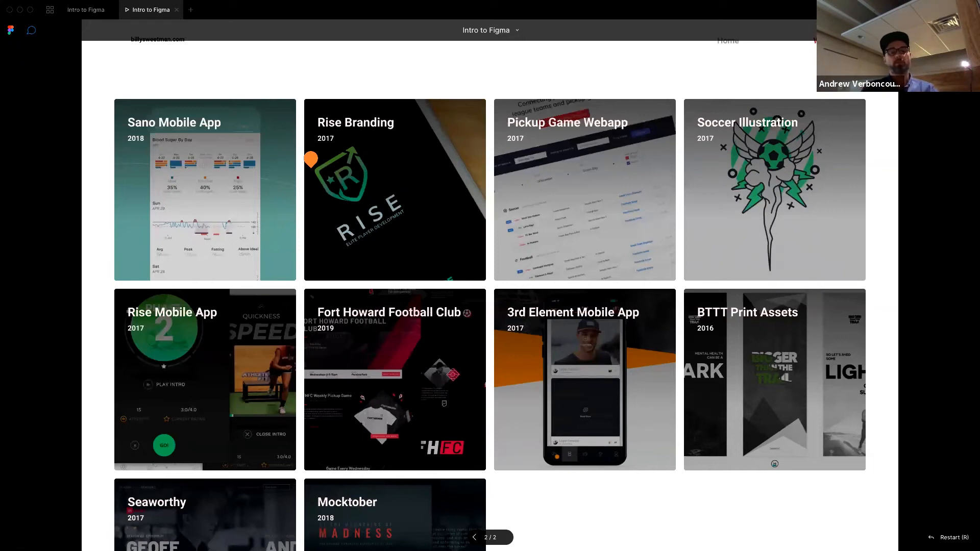
{"action": "left_click", "coordinate": [341, 162]}
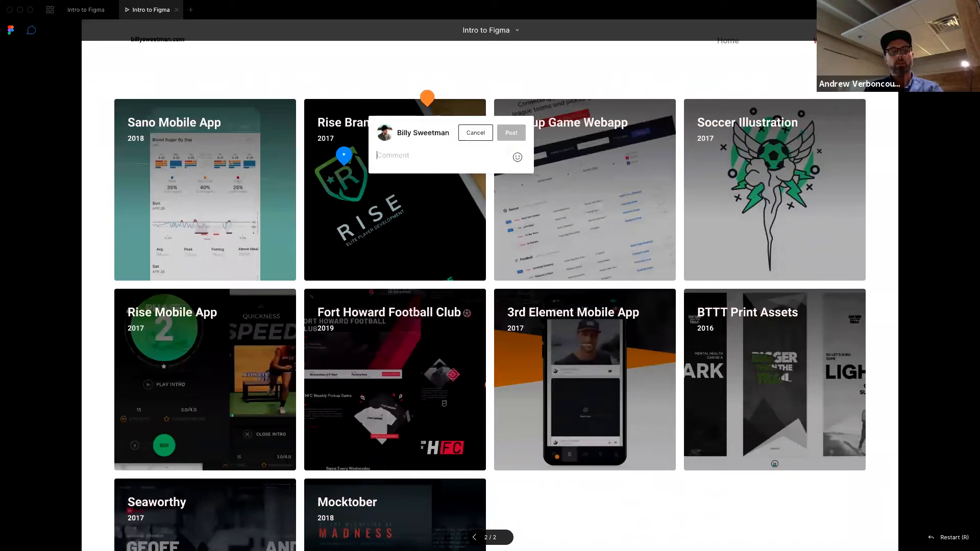
{"action": "type", "text": "`"}
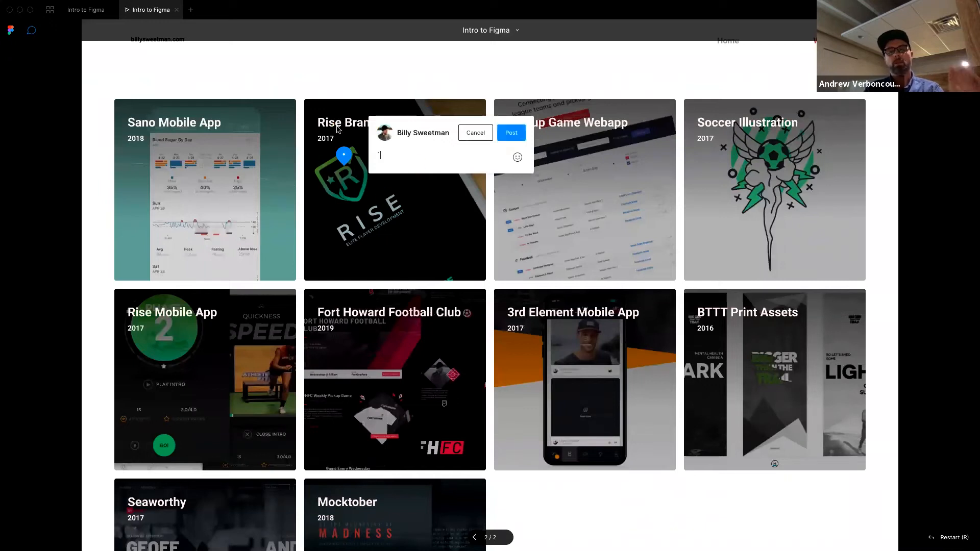
{"action": "left_click", "coordinate": [475, 133]}
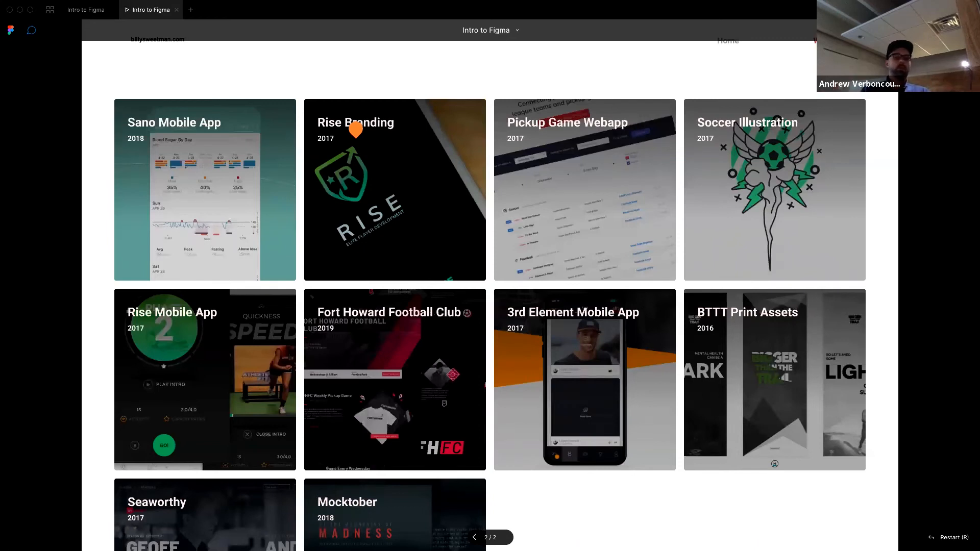
Widen the Panel 2 component to about 1348 px by extending its left edge.
{"action": "left_click", "coordinate": [84, 12]}
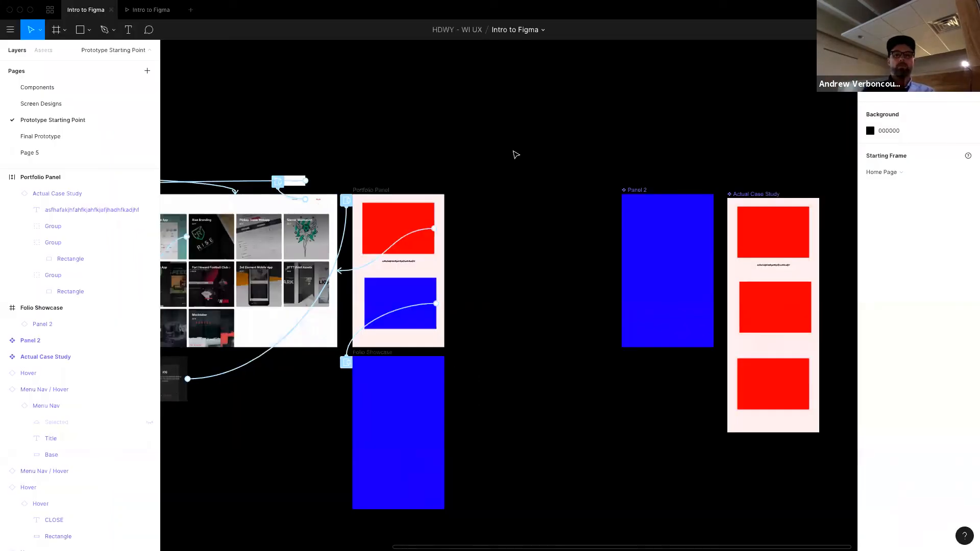
{"action": "left_click", "coordinate": [641, 210]}
{"action": "left_click_drag", "start_coordinate": [620, 221], "coordinate": [542, 227]}
{"action": "left_click", "coordinate": [579, 151]}
Add an "Index" text label in the upper-left area of the Panel 2 component.
{"action": "key", "text": "t"}
{"action": "left_click", "coordinate": [572, 215]}
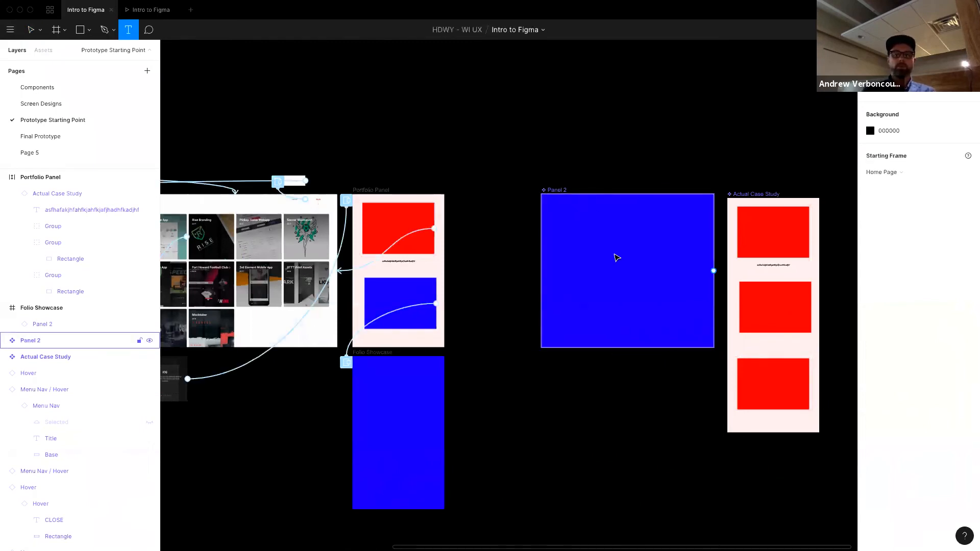
{"action": "type", "text": "In"}
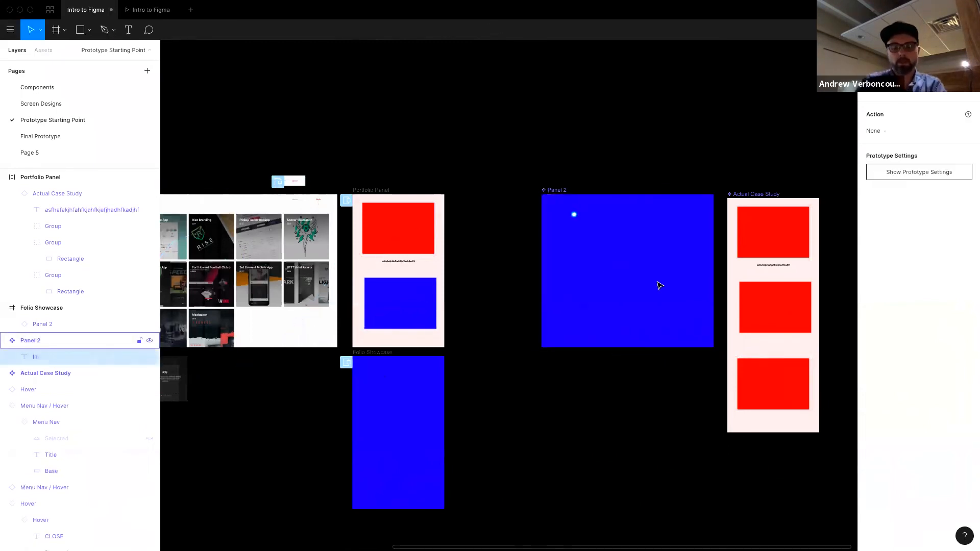
{"action": "type", "text": "sdex"}
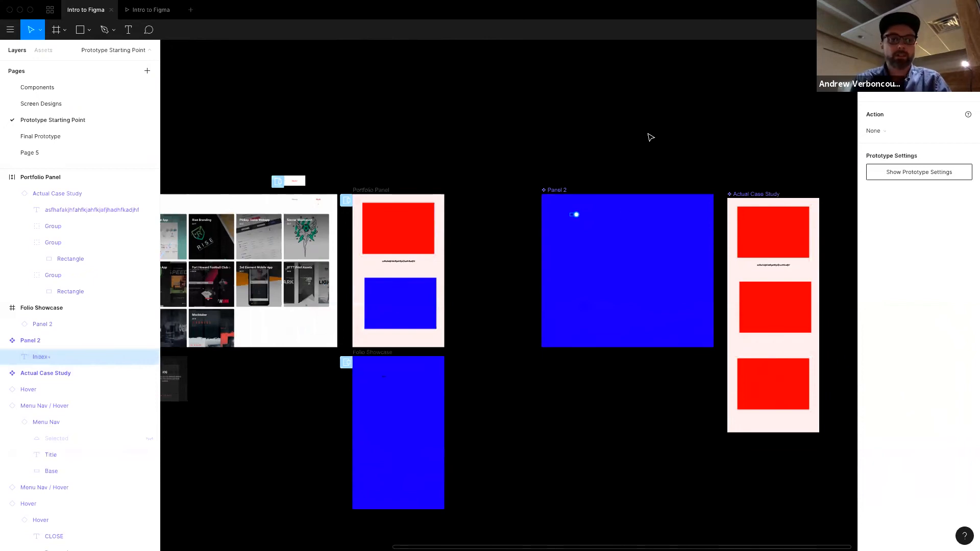
{"action": "key", "text": "Escape"}
{"action": "key", "text": "Escape"}
Correct the text of the Panel 2 label to "Index 1".
{"action": "key", "text": "super+equal"}
{"action": "key", "text": "super+equal"}
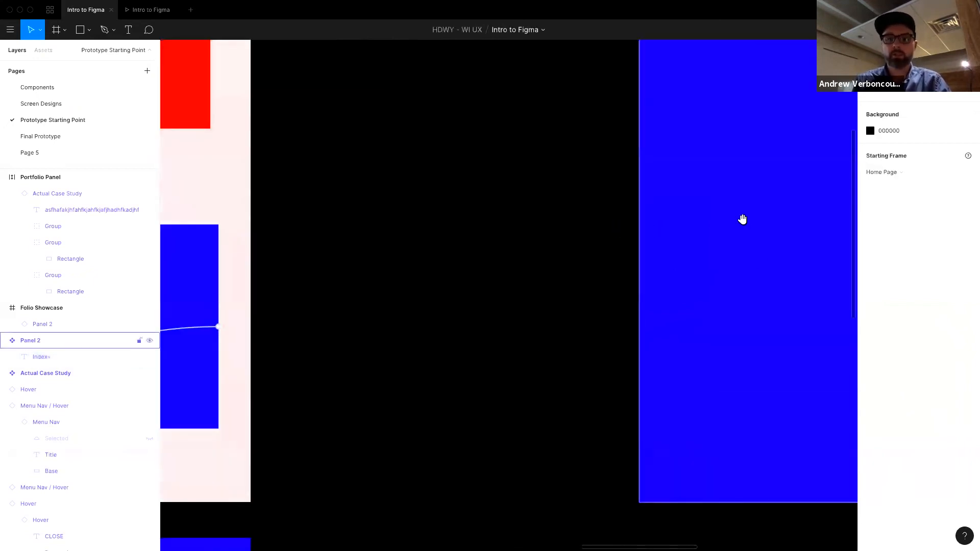
{"action": "left_click_drag", "start_coordinate": [741, 219], "coordinate": [592, 384]}
{"action": "left_click", "coordinate": [615, 138]}
{"action": "left_click", "coordinate": [625, 137]}
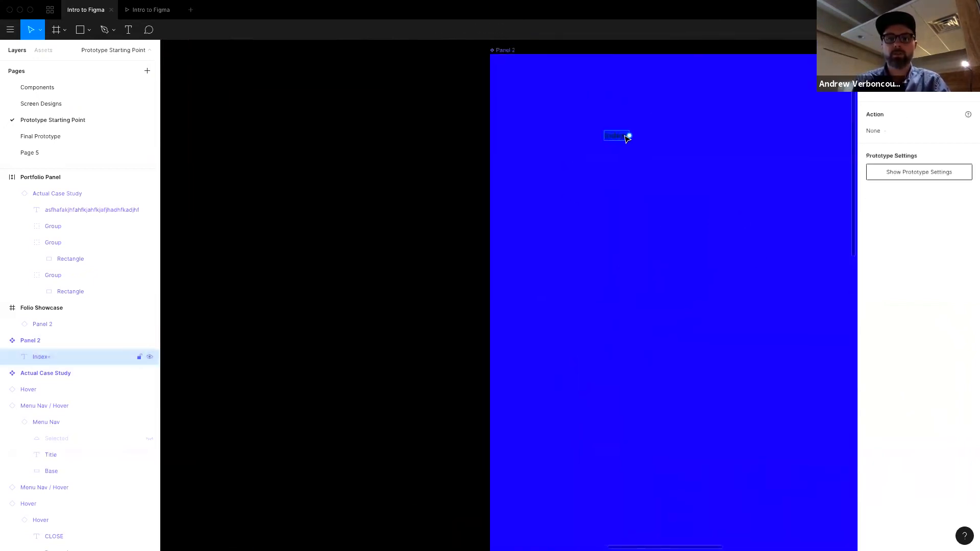
{"action": "key", "text": "Return"}
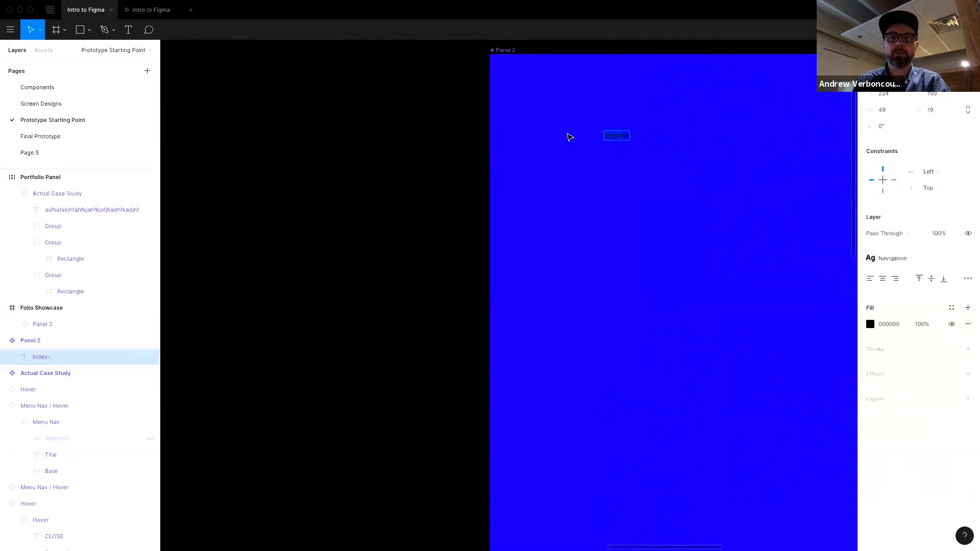
{"action": "key", "text": "Escape"}
{"action": "key", "text": "BackSpace"}
{"action": "type", "text": "1"}
{"action": "left_click", "coordinate": [625, 136]}
{"action": "left_click", "coordinate": [438, 169]}
Change the Panel 2 component's background color to the muted purple 7473A5.
{"action": "left_click", "coordinate": [601, 183]}
{"action": "left_click", "coordinate": [870, 300]}
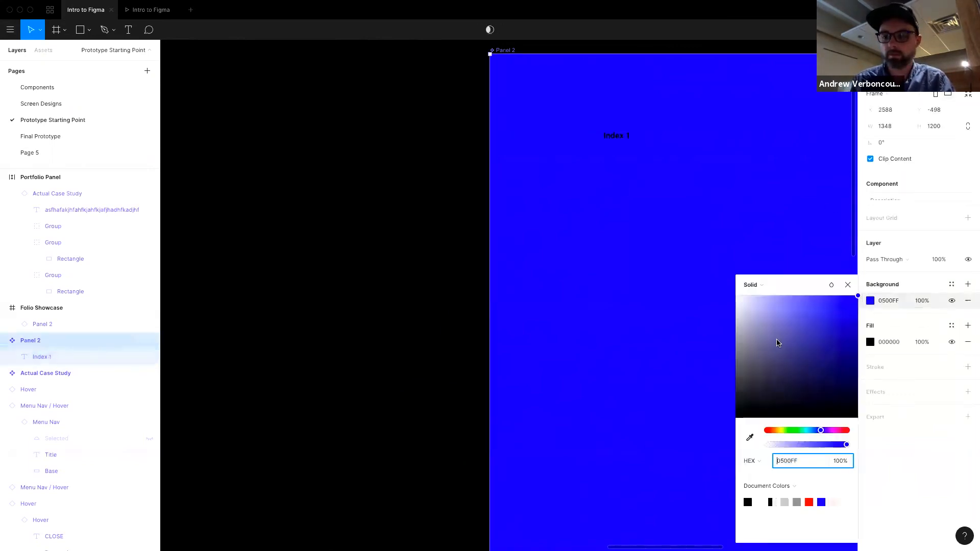
{"action": "left_click", "coordinate": [772, 339]}
{"action": "left_click", "coordinate": [848, 285]}
Set the fill of the "Index 1" label in Panel 2 to white, FFFFFF.
{"action": "scroll", "coordinate": [689, 168], "scroll_direction": "down", "scroll_amount": 1}
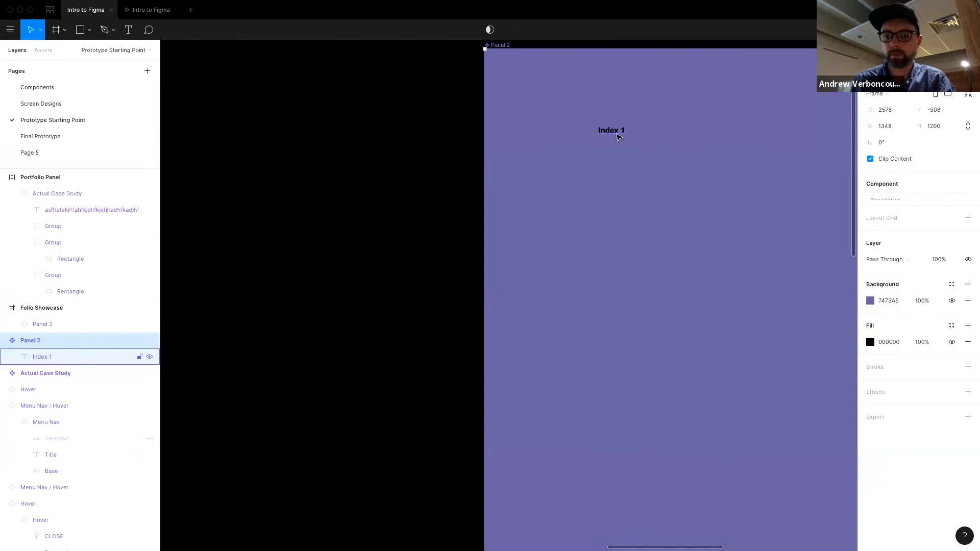
{"action": "left_click", "coordinate": [618, 132]}
{"action": "left_click", "coordinate": [870, 324]}
{"action": "type", "text": "FFFFFF"}
{"action": "key", "text": "Return"}
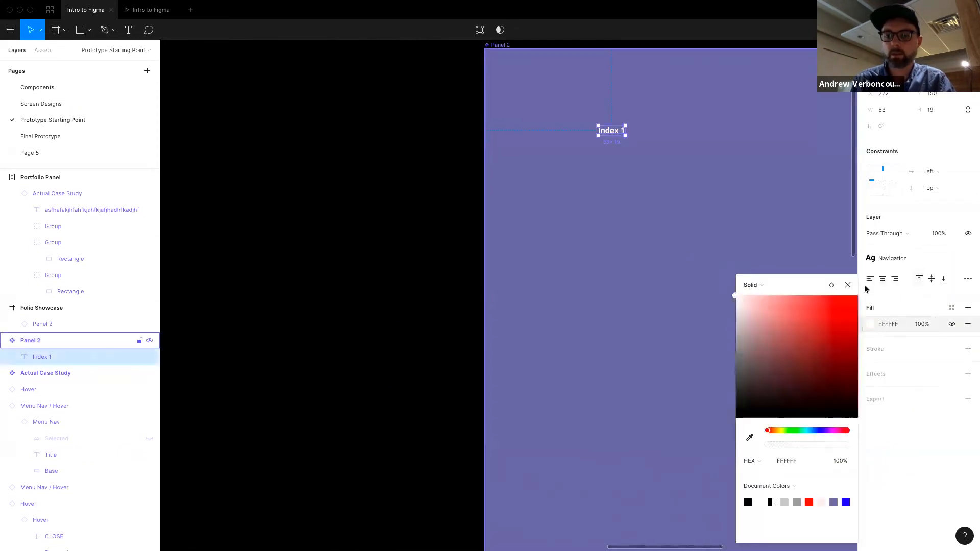
{"action": "key", "text": "Escape"}
Duplicate the "Index 1" label twice, placing the copies below the original in Panel 2.
{"action": "left_click_drag", "start_coordinate": [611, 134], "coordinate": [614, 229]}
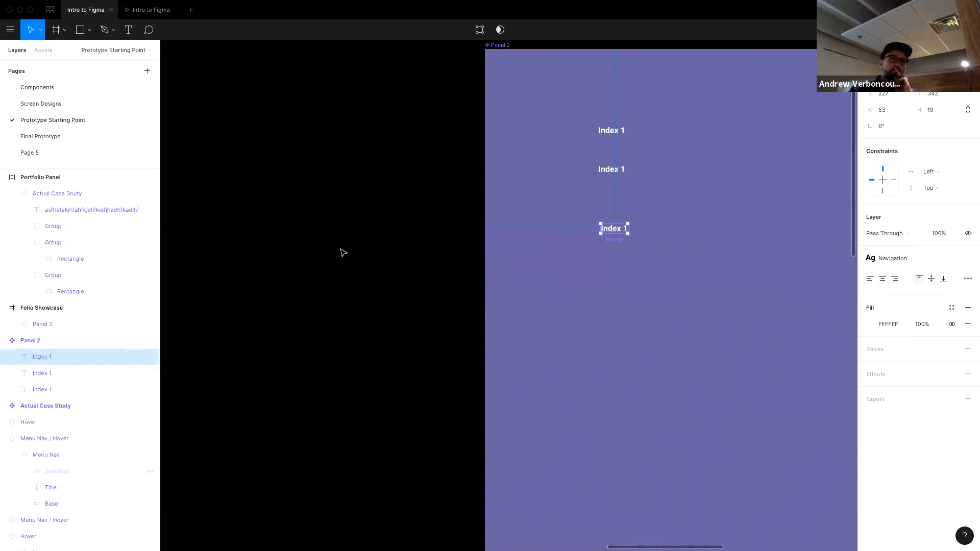
{"action": "left_click", "coordinate": [350, 250]}
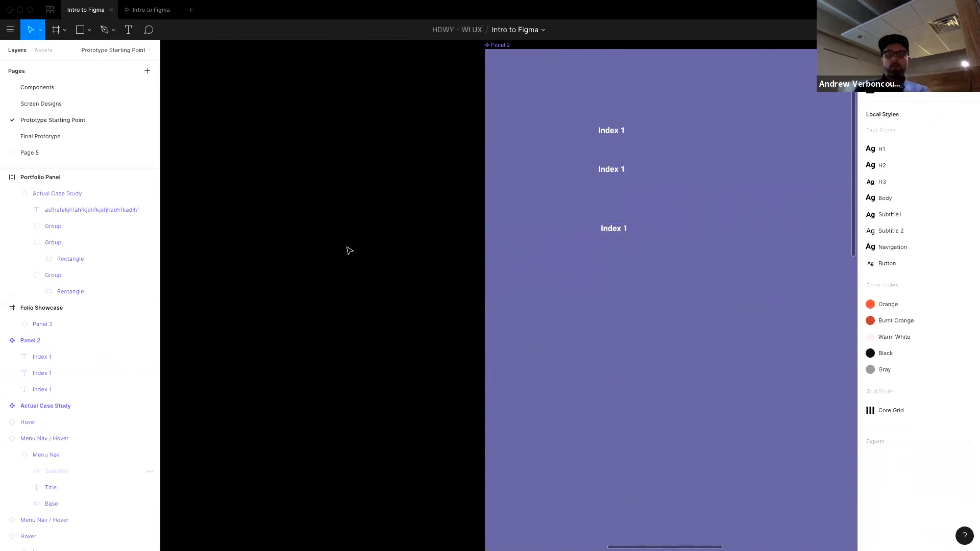
{"action": "key", "text": "minus"}
{"action": "scroll", "coordinate": [355, 109], "scroll_direction": "left", "scroll_amount": 15}
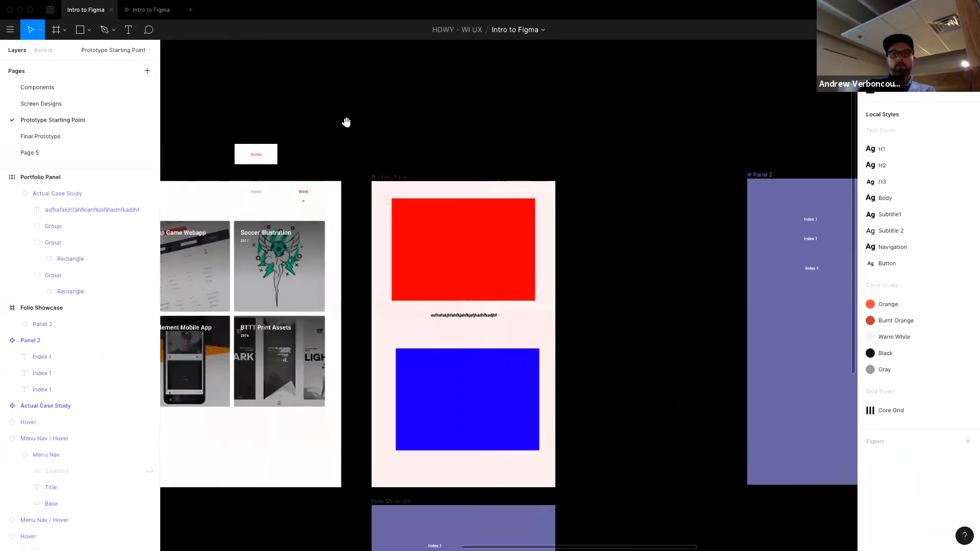
Inspect the generated code properties of the home page, the Rise Mobile App card, and the Work and Home hover buttons.
{"action": "left_click", "coordinate": [189, 168]}
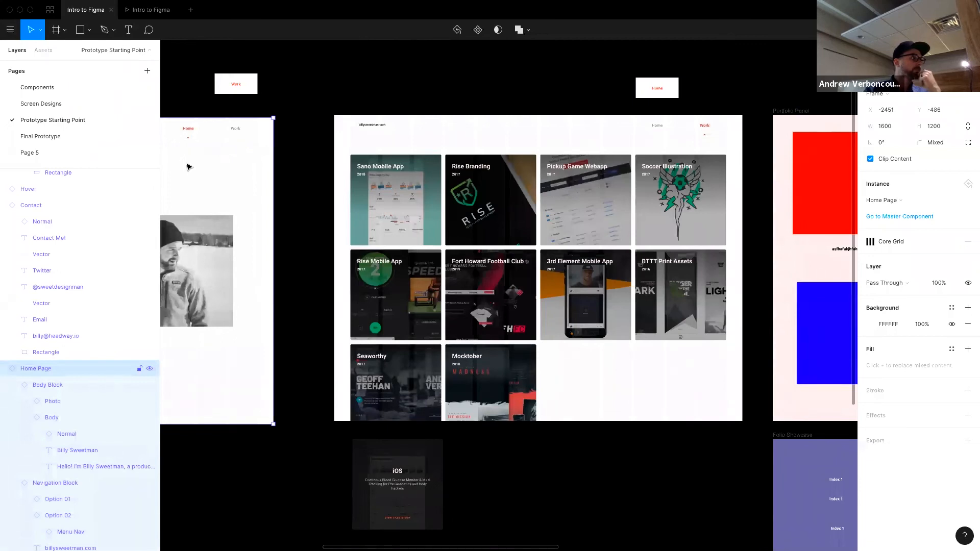
{"action": "left_click", "coordinate": [934, 50]}
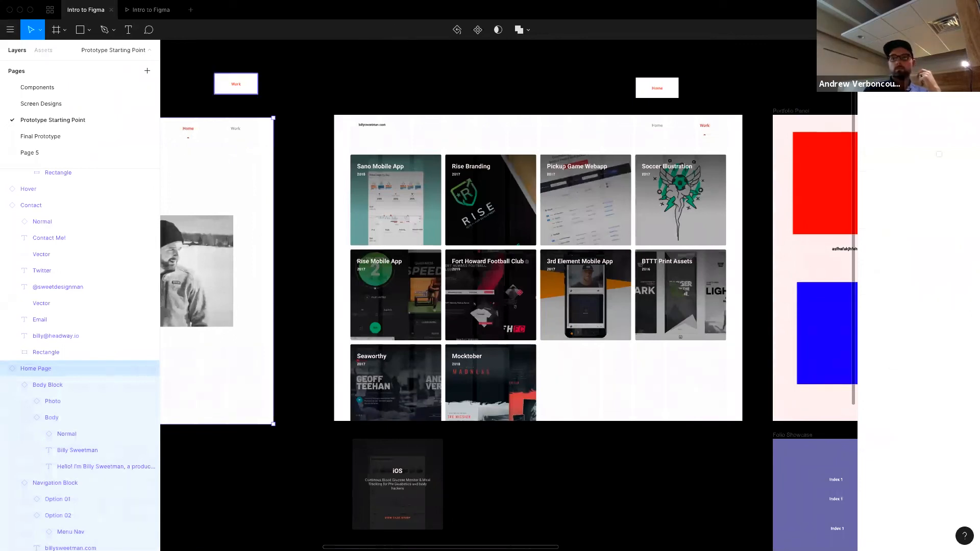
{"action": "left_click", "coordinate": [398, 292]}
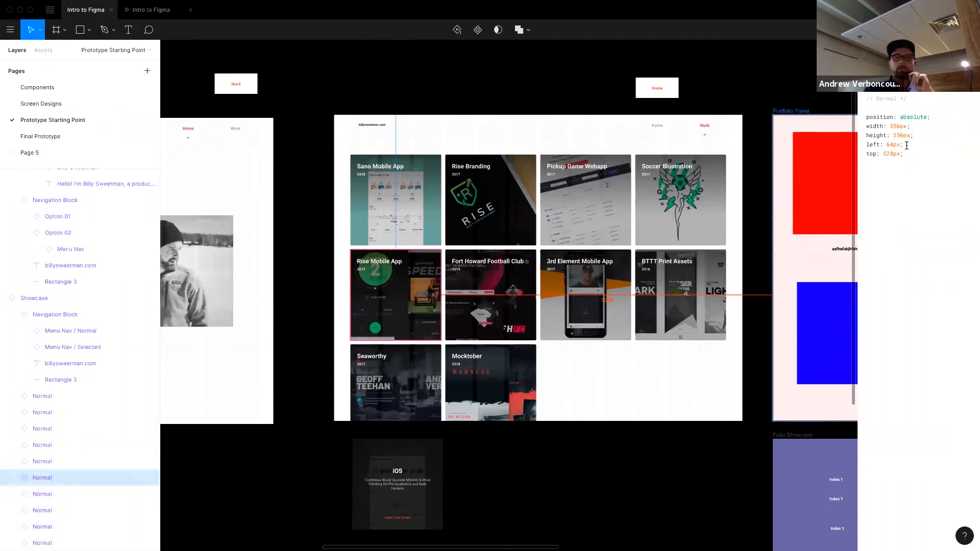
{"action": "left_click", "coordinate": [965, 79]}
{"action": "left_click", "coordinate": [952, 81]}
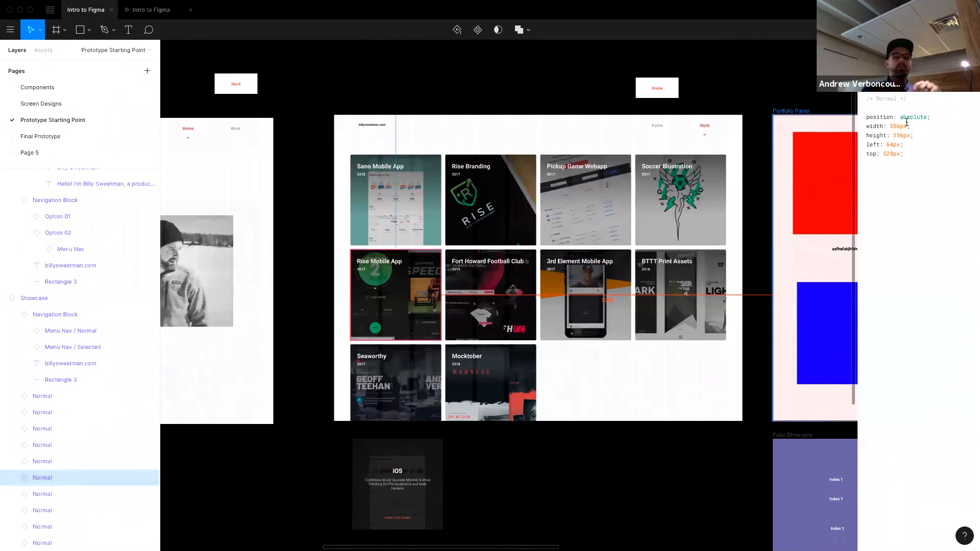
{"action": "left_click", "coordinate": [228, 87]}
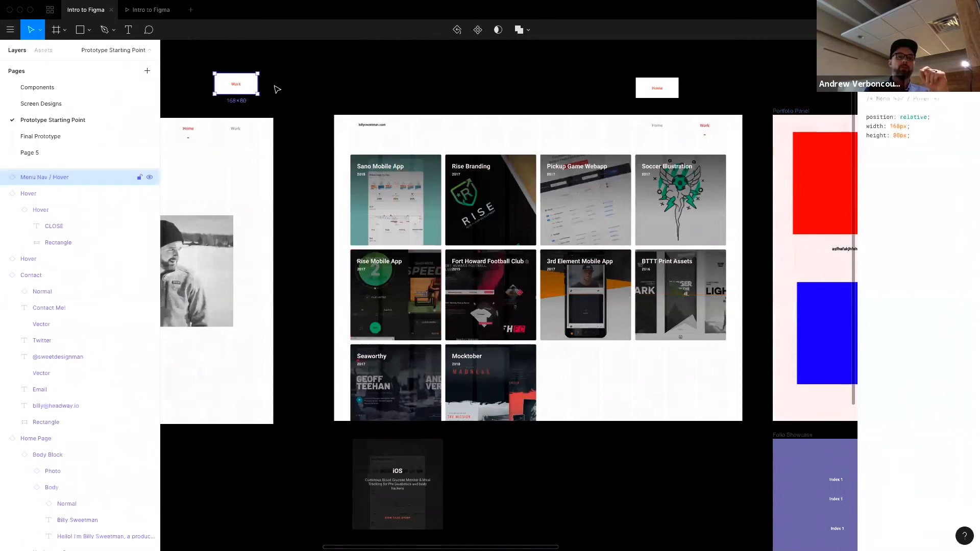
{"action": "left_click", "coordinate": [672, 95]}
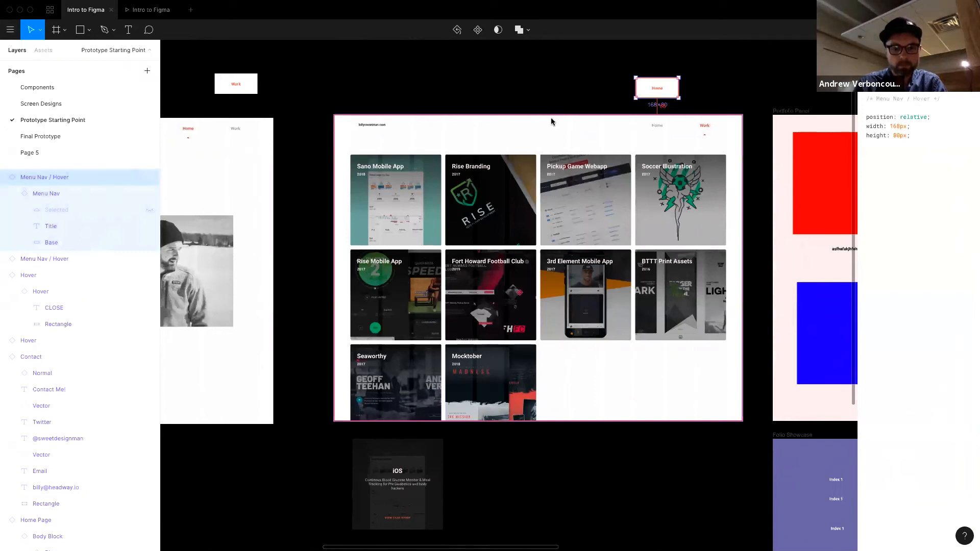
{"action": "left_click", "coordinate": [539, 78]}
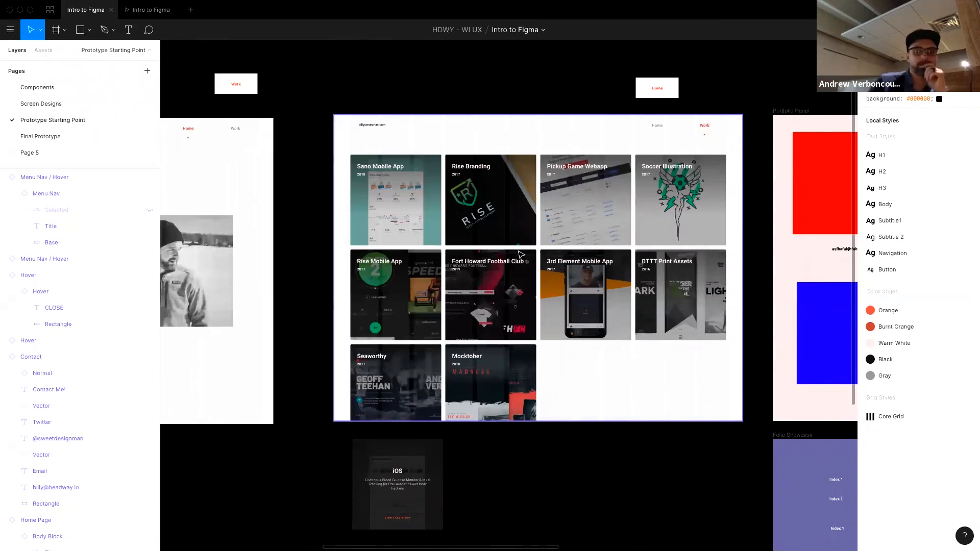
Draw a wide, short frame about 744 px wide on the empty canvas beyond the case study components.
{"action": "scroll", "coordinate": [644, 183], "scroll_direction": "right", "scroll_amount": 20}
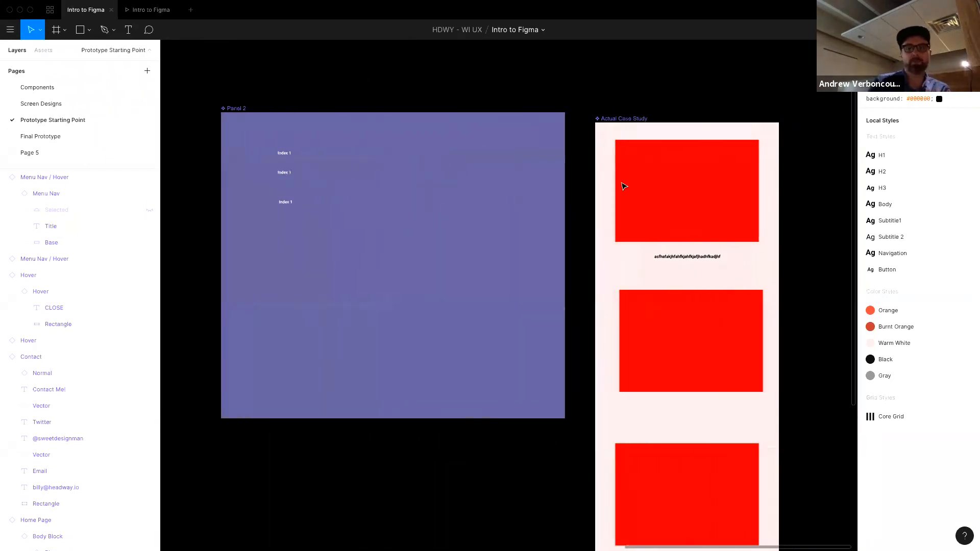
{"action": "scroll", "coordinate": [662, 171], "scroll_direction": "right", "scroll_amount": 15}
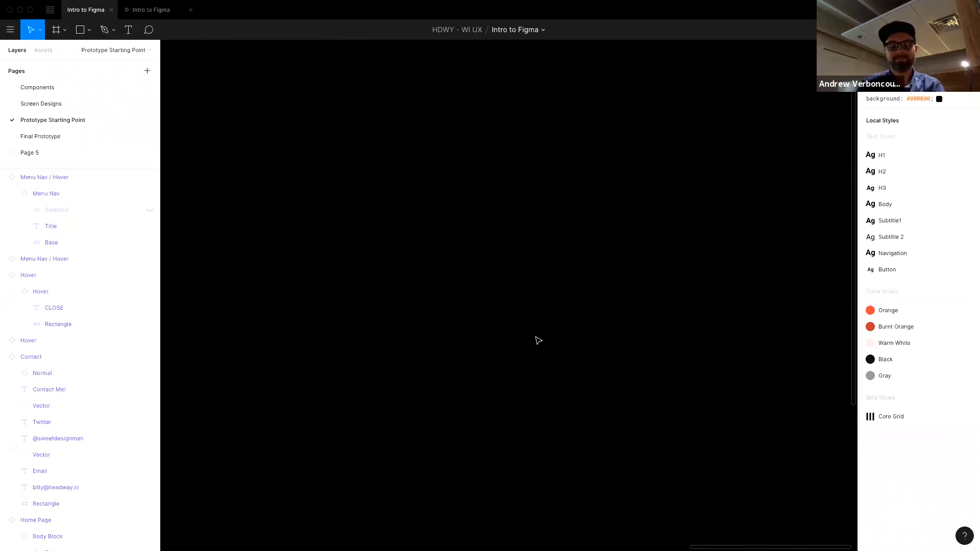
{"action": "key", "text": "f"}
{"action": "left_click_drag", "start_coordinate": [369, 140], "coordinate": [558, 186]}
{"action": "left_click", "coordinate": [488, 234]}
Add a "Drop Down" text label to the new frame and place it just inside the upper-left corner.
{"action": "key", "text": "t"}
{"action": "left_click", "coordinate": [415, 164]}
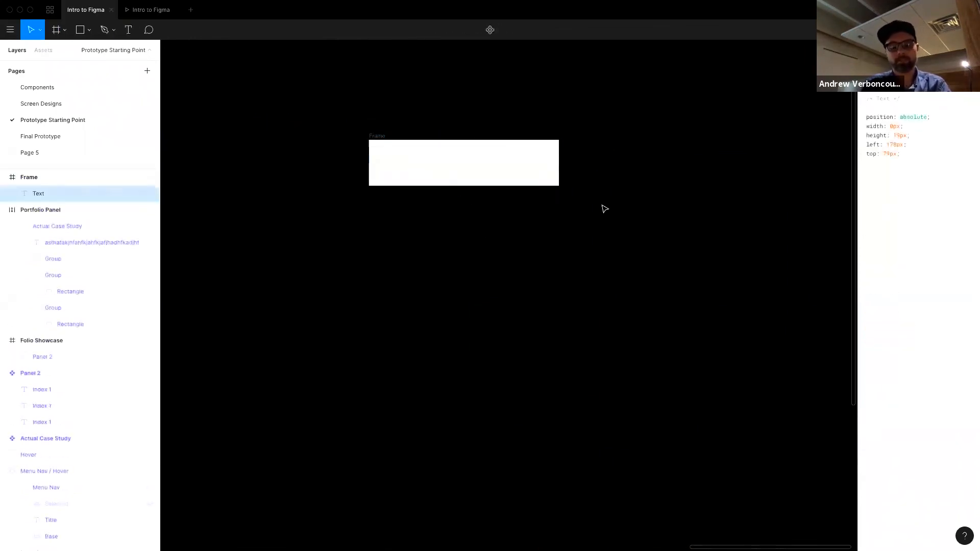
{"action": "key", "text": "Escape"}
{"action": "left_click_drag", "start_coordinate": [422, 167], "coordinate": [387, 147]}
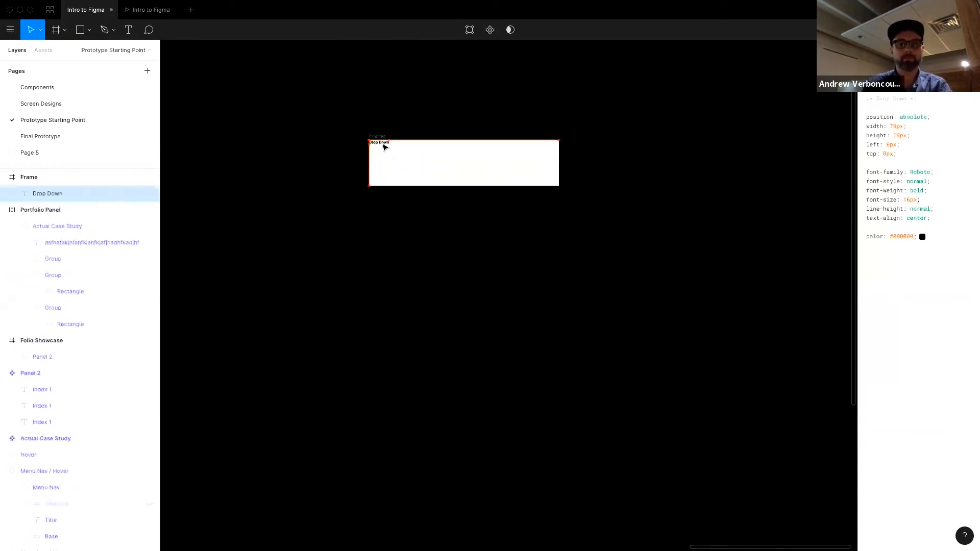
{"action": "scroll", "coordinate": [441, 169], "scroll_direction": "up", "scroll_amount": 7}
{"action": "scroll", "coordinate": [442, 169], "scroll_direction": "left", "scroll_amount": 5}
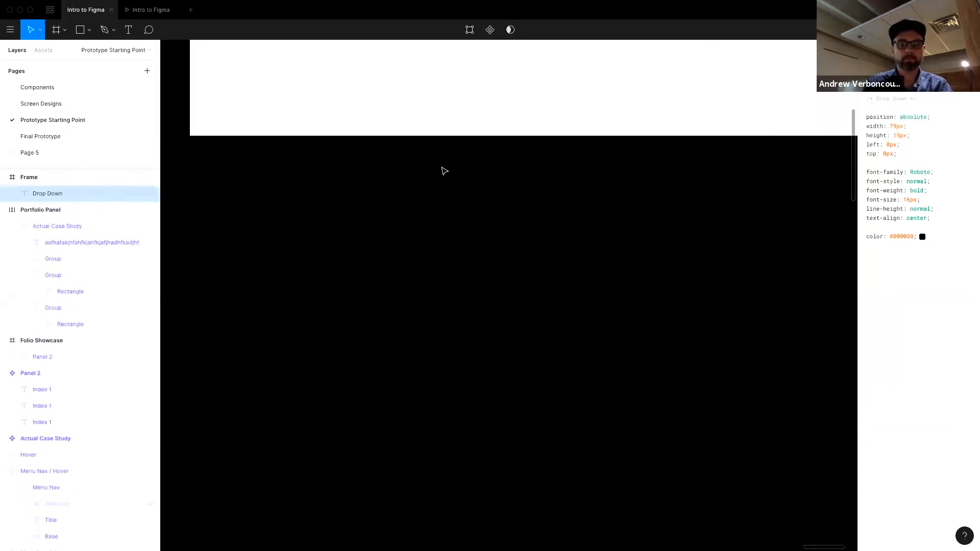
{"action": "scroll", "coordinate": [446, 179], "scroll_direction": "down", "scroll_amount": 1}
{"action": "scroll", "coordinate": [286, 97], "scroll_direction": "up", "scroll_amount": 3}
{"action": "left_click_drag", "start_coordinate": [270, 131], "coordinate": [279, 138]}
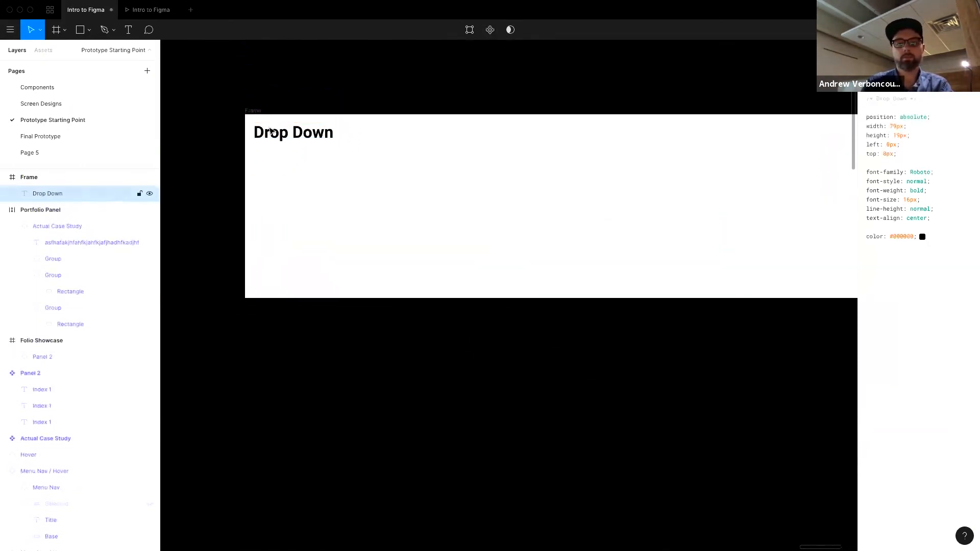
{"action": "left_click", "coordinate": [298, 106]}
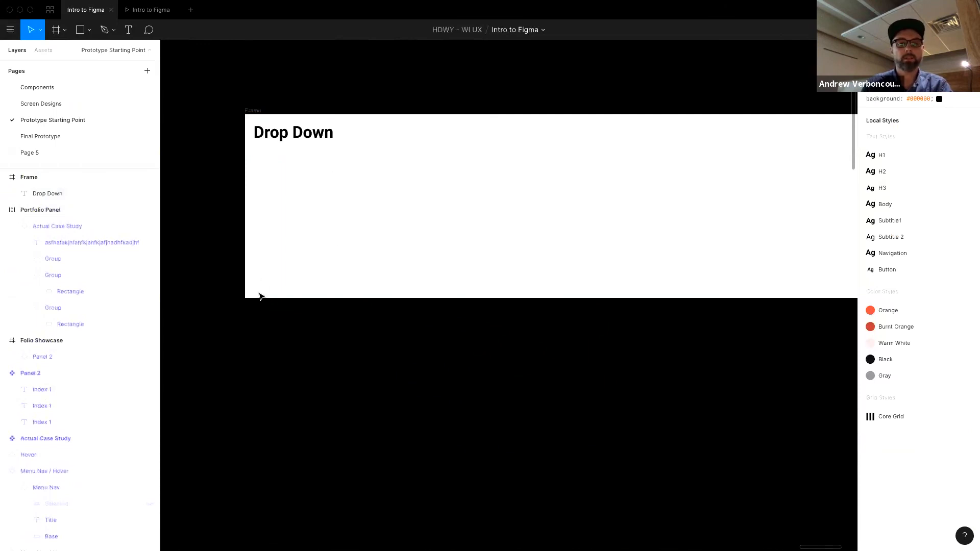
Shorten the frame around the "Drop Down" label to about 140 px high.
{"action": "left_click", "coordinate": [253, 110]}
{"action": "left_click_drag", "start_coordinate": [310, 298], "coordinate": [312, 257]}
{"action": "left_click", "coordinate": [310, 293]}
Draw a rectangle about 409 by 53 px beneath the "Drop Down" label inside the frame.
{"action": "key", "text": "r"}
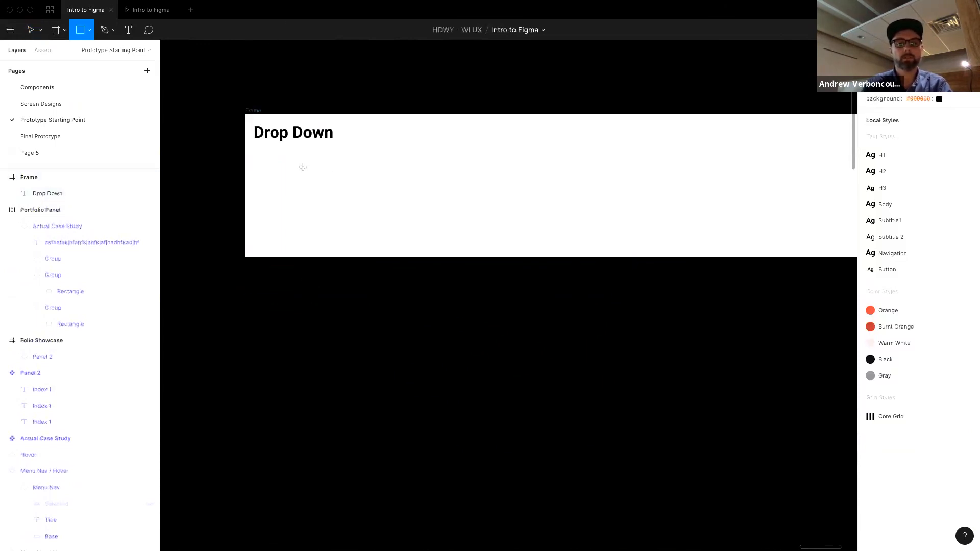
{"action": "mouse_move", "coordinate": [258, 149]}
{"action": "left_mouse_down"}
{"action": "mouse_move", "coordinate": [650, 219]}
{"action": "mouse_move", "coordinate": [677, 204]}
{"action": "left_mouse_up"}
{"action": "scroll", "coordinate": [674, 213], "scroll_direction": "right", "scroll_amount": 3}
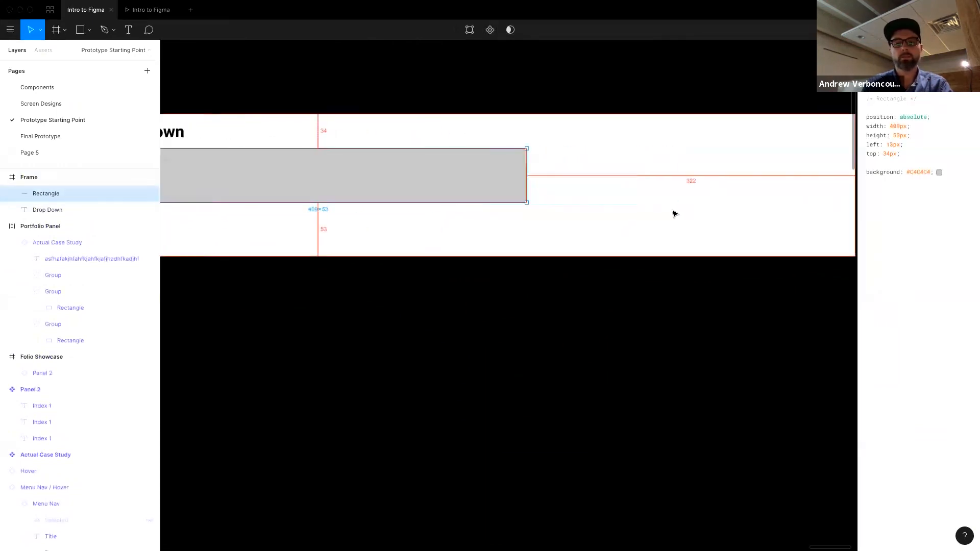
{"action": "scroll", "coordinate": [673, 214], "scroll_direction": "right", "scroll_amount": 3}
{"action": "scroll", "coordinate": [673, 212], "scroll_direction": "left", "scroll_amount": 6}
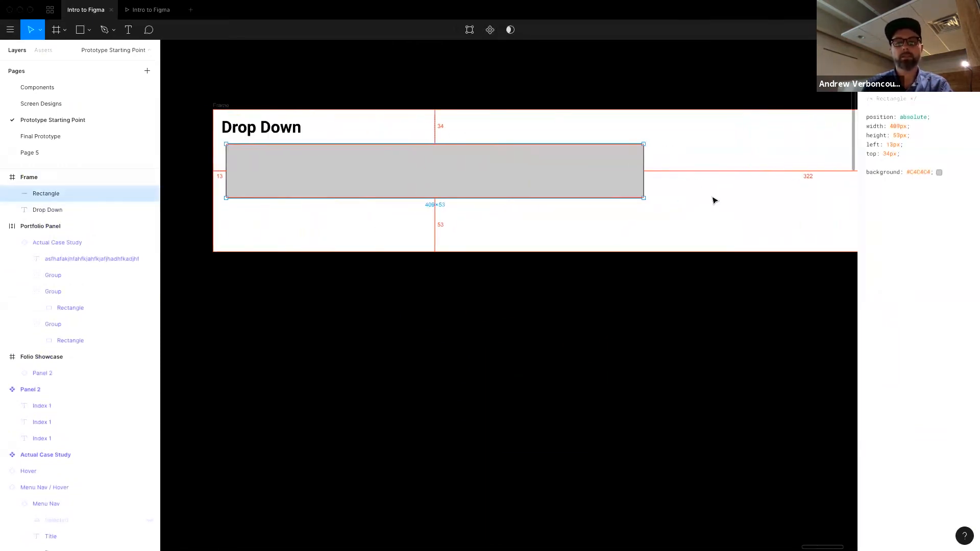
Shrink the frame to about 439 by 87 px around the rectangle, and check the rectangle's spacing to the label.
{"action": "left_click", "coordinate": [227, 111]}
{"action": "scroll", "coordinate": [562, 164], "scroll_direction": "right", "scroll_amount": 3}
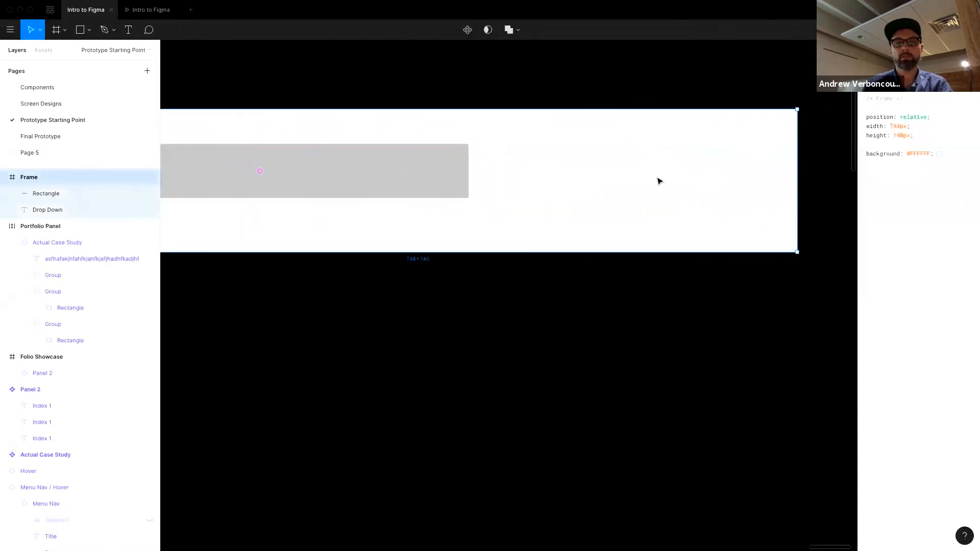
{"action": "scroll", "coordinate": [606, 174], "scroll_direction": "right", "scroll_amount": 2}
{"action": "left_click_drag", "start_coordinate": [559, 180], "coordinate": [398, 173]}
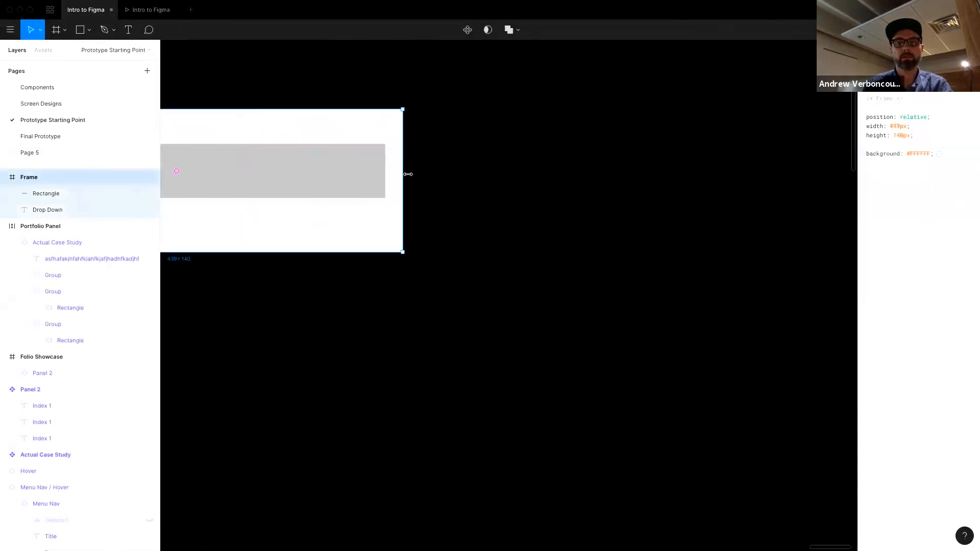
{"action": "scroll", "coordinate": [401, 229], "scroll_direction": "left", "scroll_amount": 7}
{"action": "left_click_drag", "start_coordinate": [429, 256], "coordinate": [442, 200]}
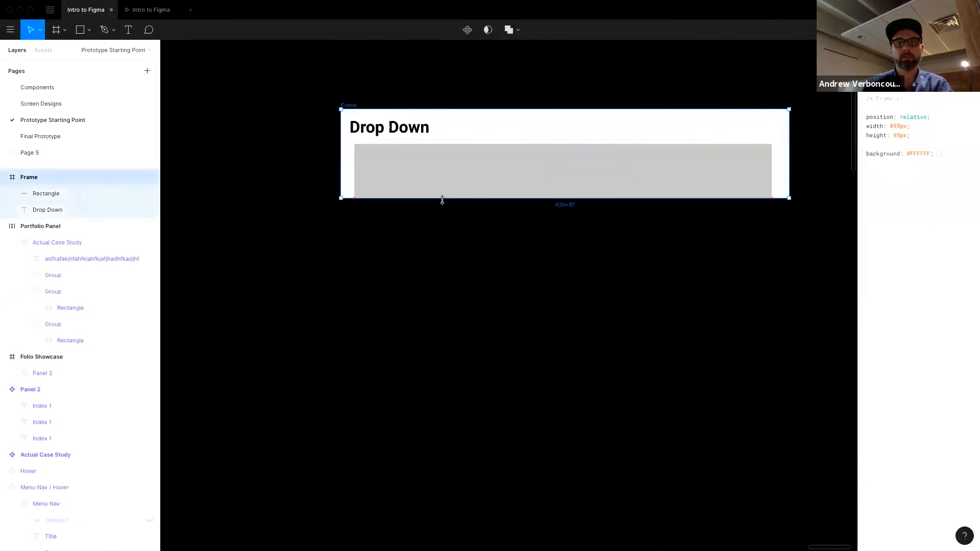
{"action": "left_click", "coordinate": [473, 162]}
{"action": "key", "text": "alt"}
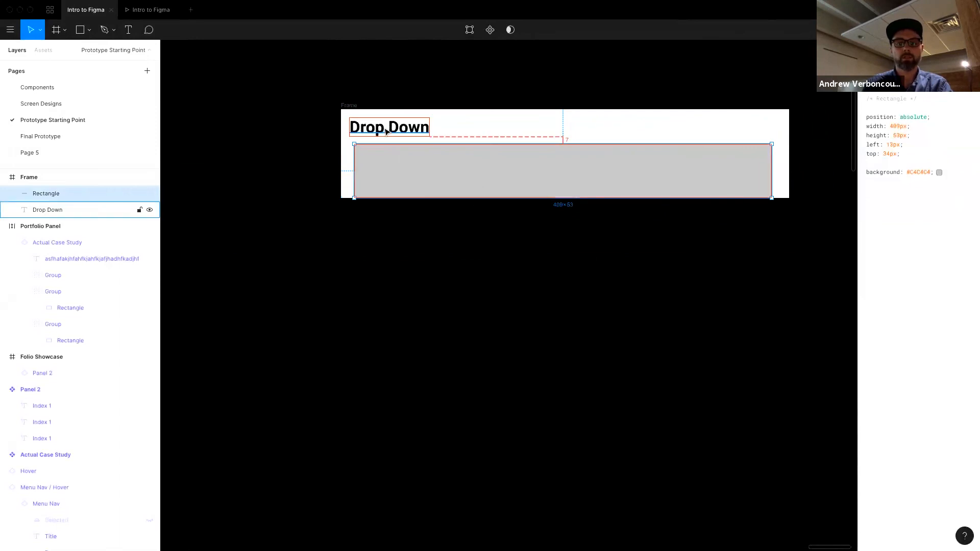
Draw a 25 by 25 px square in the frame's upper area and rotate it 45°.
{"action": "left_click", "coordinate": [592, 267]}
{"action": "key", "text": "r"}
{"action": "mouse_move", "coordinate": [540, 261]}
{"action": "left_mouse_down"}
{"action": "mouse_move", "coordinate": [566, 286]}
{"action": "mouse_move", "coordinate": [668, 183]}
{"action": "mouse_move", "coordinate": [682, 137]}
{"action": "left_mouse_up"}
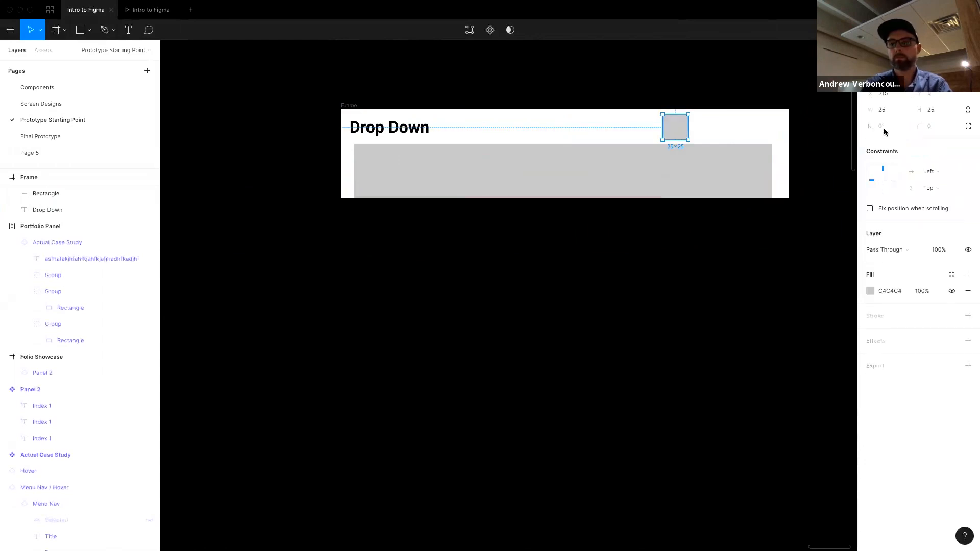
{"action": "left_click", "coordinate": [884, 127]}
{"action": "type", "text": "45"}
{"action": "key", "text": "Return"}
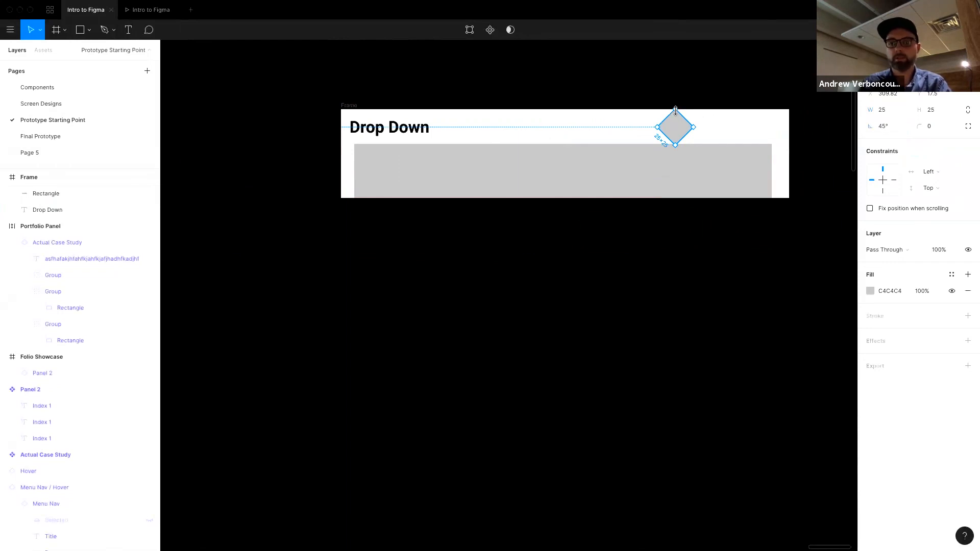
Delete the rotated square's top point to form a downward triangle, and set the corner radius of its points to 2.
{"action": "double_click", "coordinate": [676, 112]}
{"action": "left_click", "coordinate": [675, 111]}
{"action": "key", "text": "Delete"}
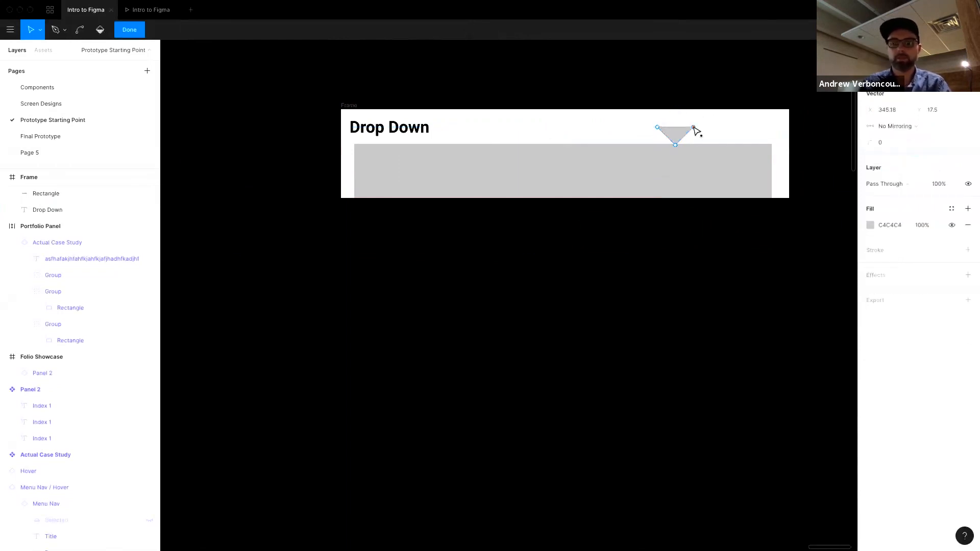
{"action": "left_click_drag", "start_coordinate": [650, 116], "coordinate": [712, 167]}
{"action": "left_click", "coordinate": [889, 148]}
{"action": "type", "text": "2"}
{"action": "key", "text": "Return"}
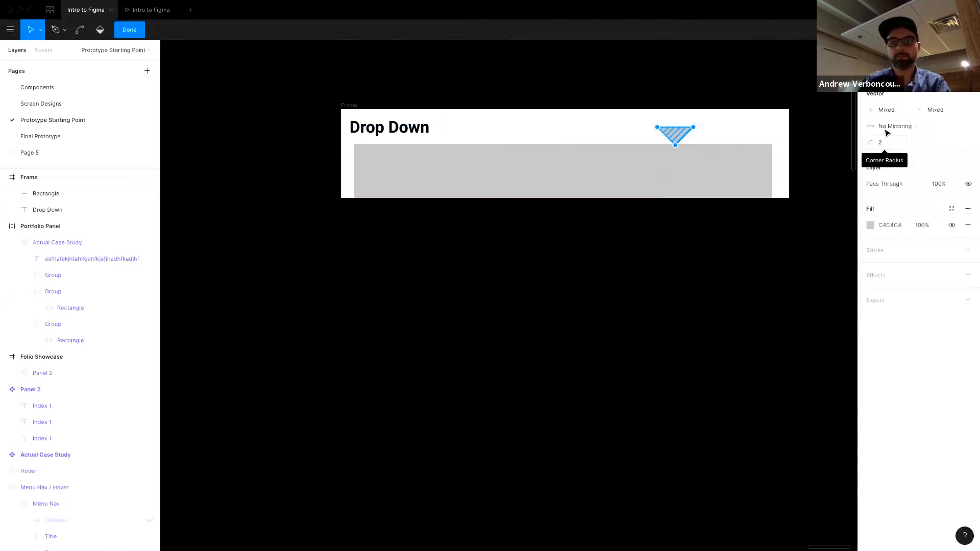
Fill the triangle with black, 000000, and set its size to 16 by 16.
{"action": "left_click", "coordinate": [870, 225]}
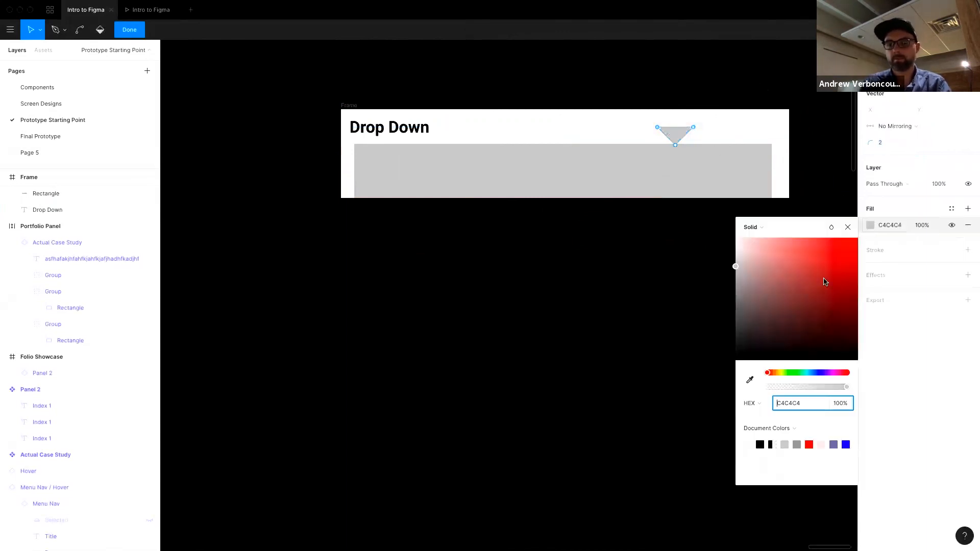
{"action": "left_click_drag", "start_coordinate": [825, 281], "coordinate": [713, 408]}
{"action": "left_click", "coordinate": [847, 227]}
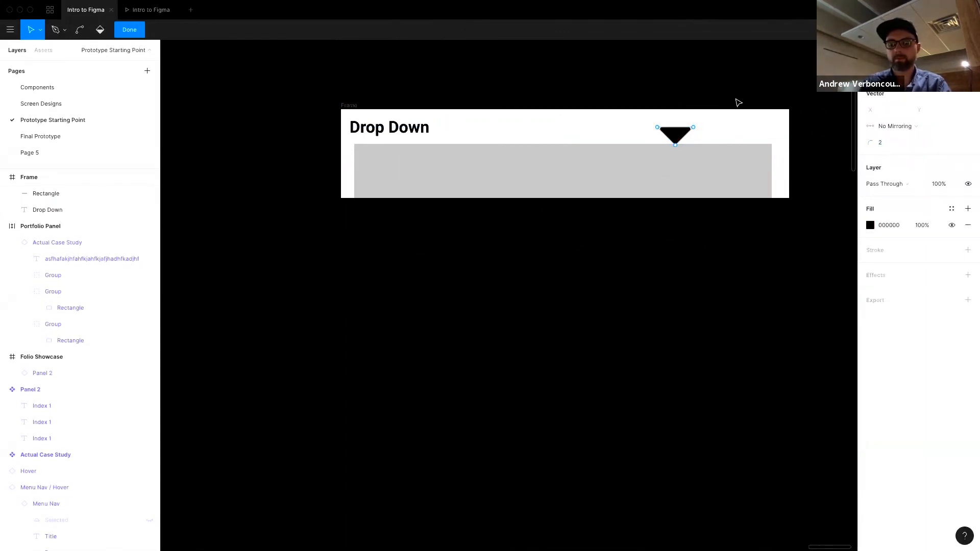
{"action": "key", "text": "Escape"}
{"action": "left_click", "coordinate": [933, 115]}
{"action": "type", "text": "16"}
{"action": "key", "text": "Return"}
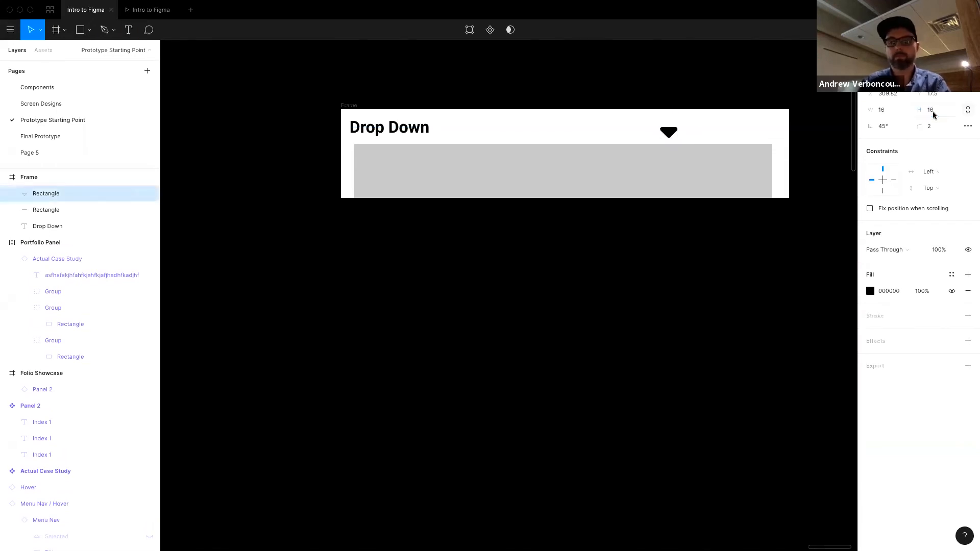
Undo the accidental stretch of the triangle and move it inside the right end of the gray rectangle.
{"action": "left_click_drag", "start_coordinate": [671, 132], "coordinate": [733, 167]}
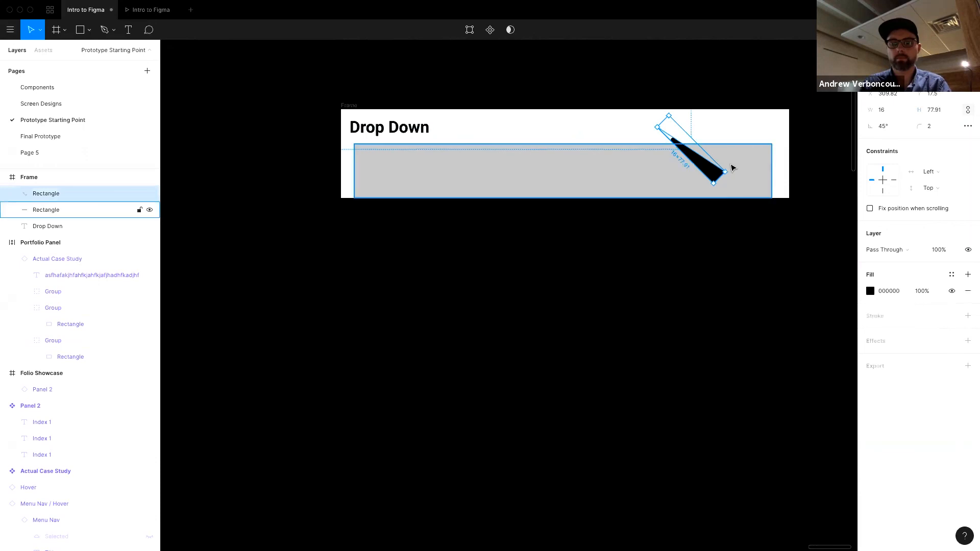
{"action": "key", "text": "super+z"}
{"action": "left_click", "coordinate": [707, 100]}
{"action": "left_click_drag", "start_coordinate": [671, 131], "coordinate": [756, 180]}
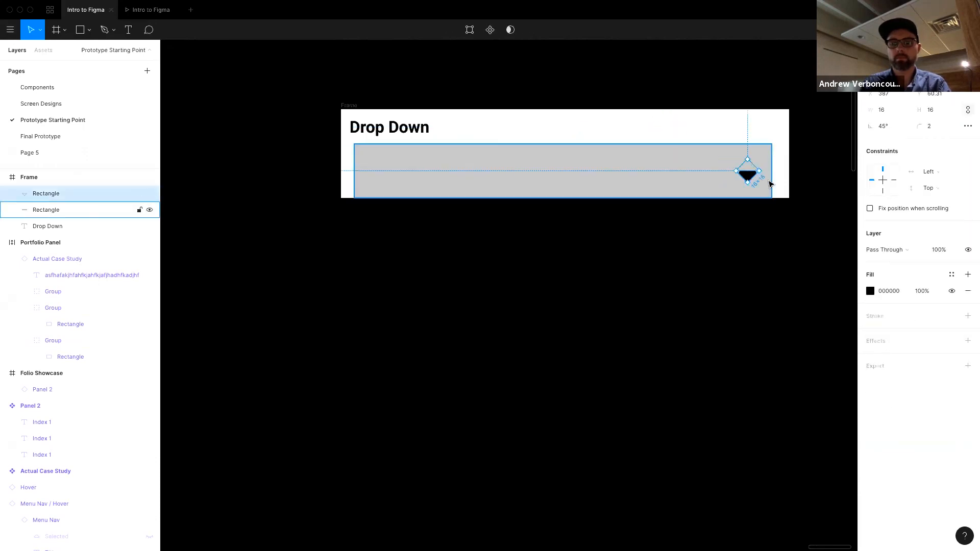
{"action": "left_click", "coordinate": [770, 183], "text": "shift"}
{"action": "left_click", "coordinate": [685, 97]}
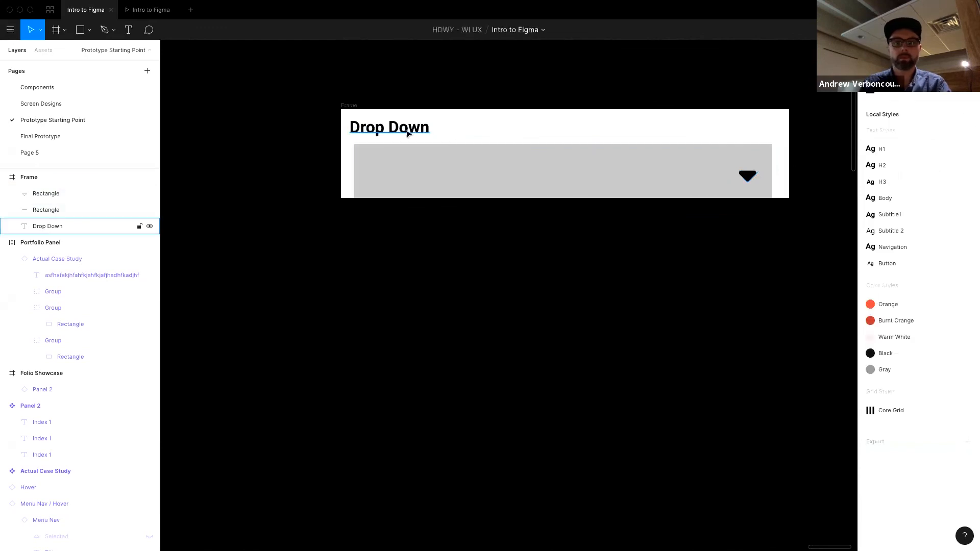
Duplicate the "Drop Down" label onto the gray rectangle, layer the copy on top, and change its text to "Text Item".
{"action": "left_click_drag", "start_coordinate": [377, 133], "coordinate": [397, 176]}
{"action": "left_click_drag", "start_coordinate": [60, 234], "coordinate": [59, 188]}
{"action": "double_click", "coordinate": [401, 173]}
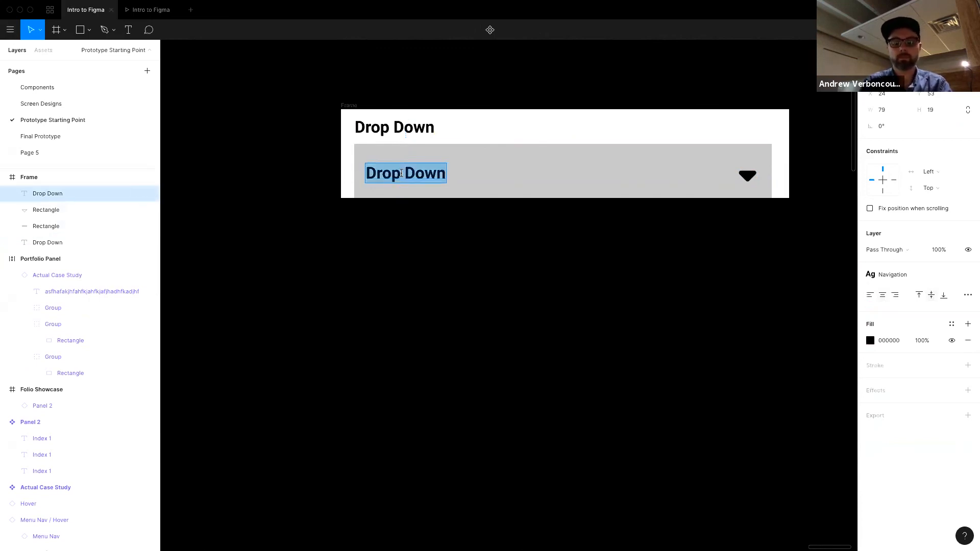
{"action": "type", "text": "Test"}
{"action": "key", "text": "BackSpace"}
{"action": "key", "text": "BackSpace"}
{"action": "type", "text": "xt ITem"}
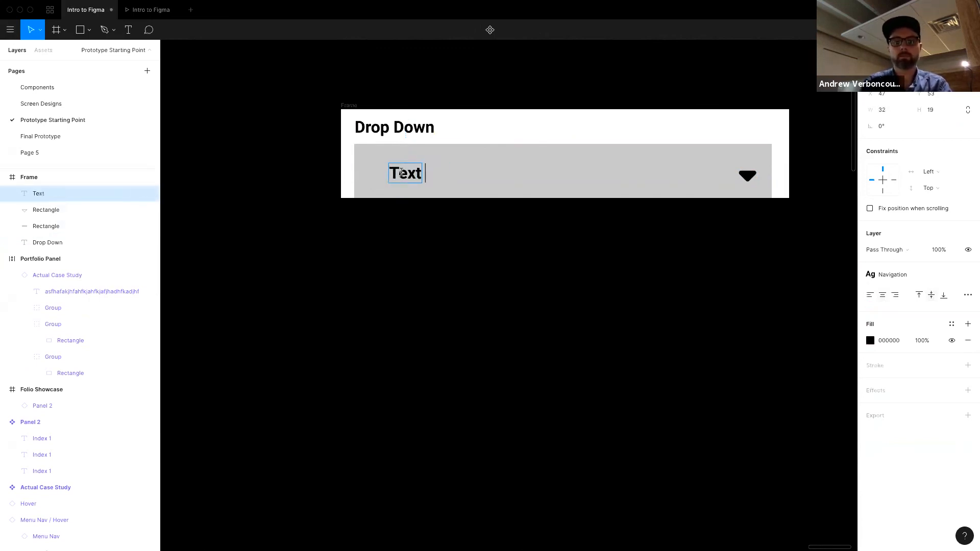
{"action": "key", "text": "BackSpace"}
{"action": "key", "text": "BackSpace"}
{"action": "key", "text": "BackSpace"}
{"action": "type", "text": "tem"}
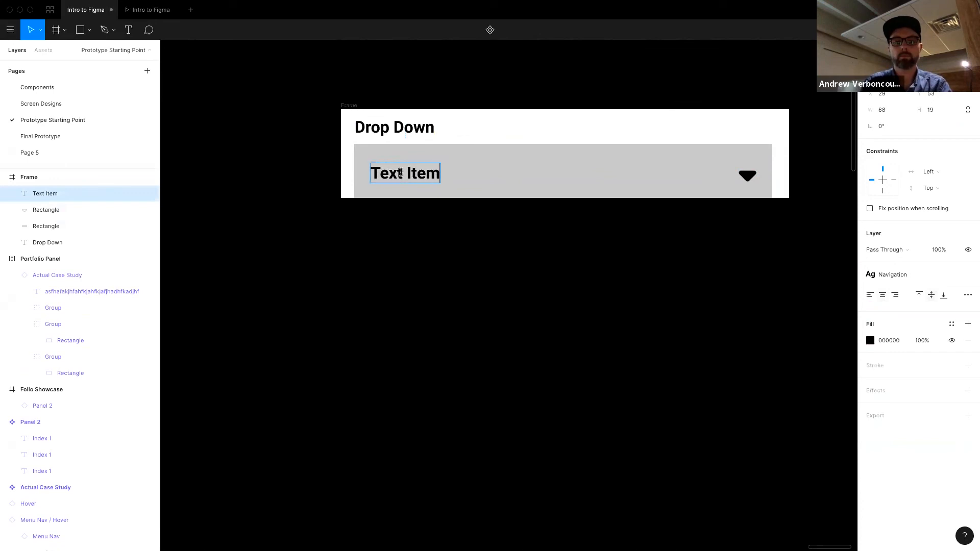
{"action": "key", "text": "Escape"}
Apply the Subtitle 2 text style to the "Text Item" text in the gray field.
{"action": "left_click", "coordinate": [891, 250]}
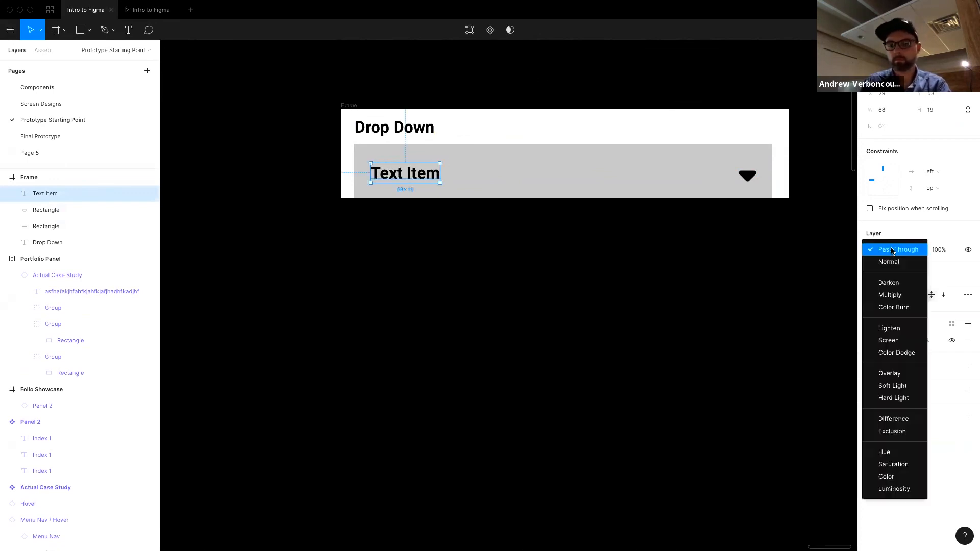
{"action": "left_click", "coordinate": [776, 291]}
{"action": "left_click", "coordinate": [429, 172]}
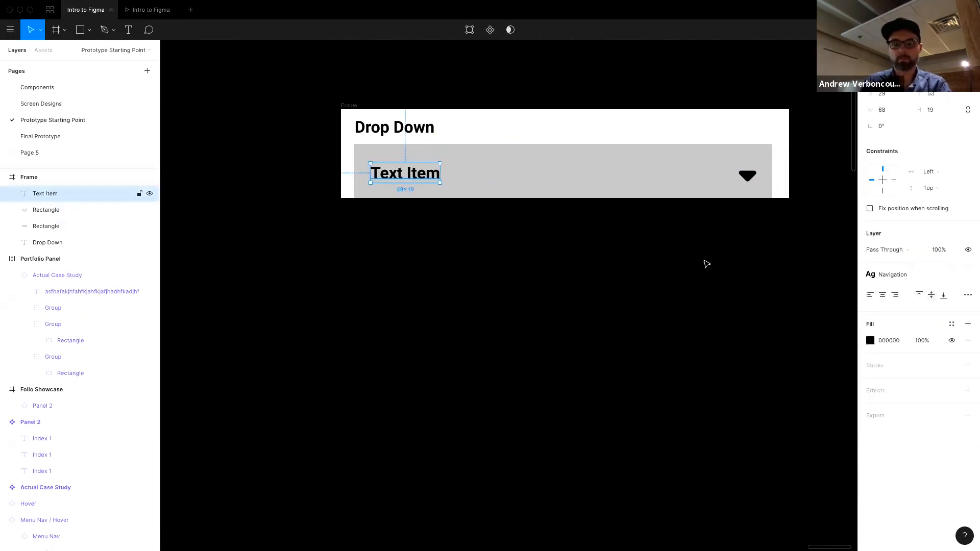
{"action": "left_click", "coordinate": [883, 274]}
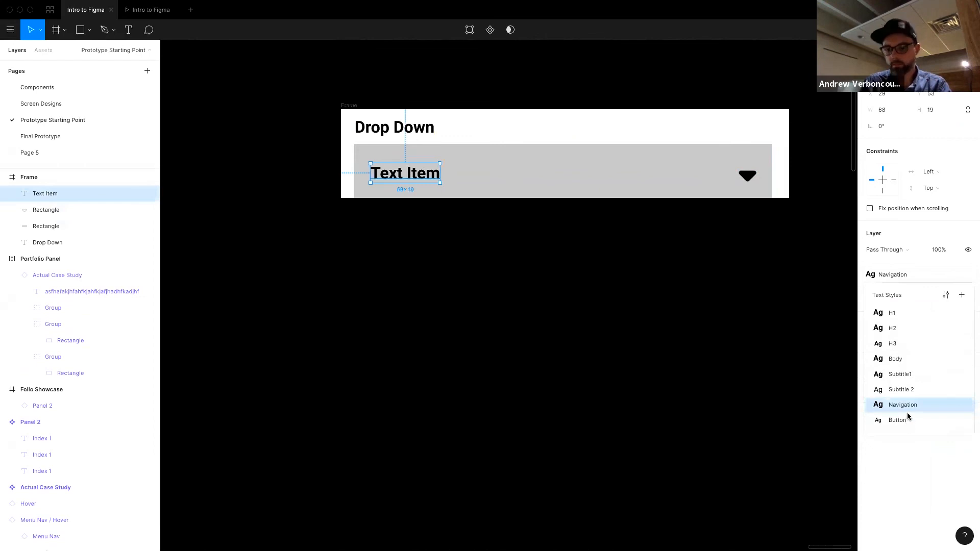
{"action": "left_click", "coordinate": [893, 358]}
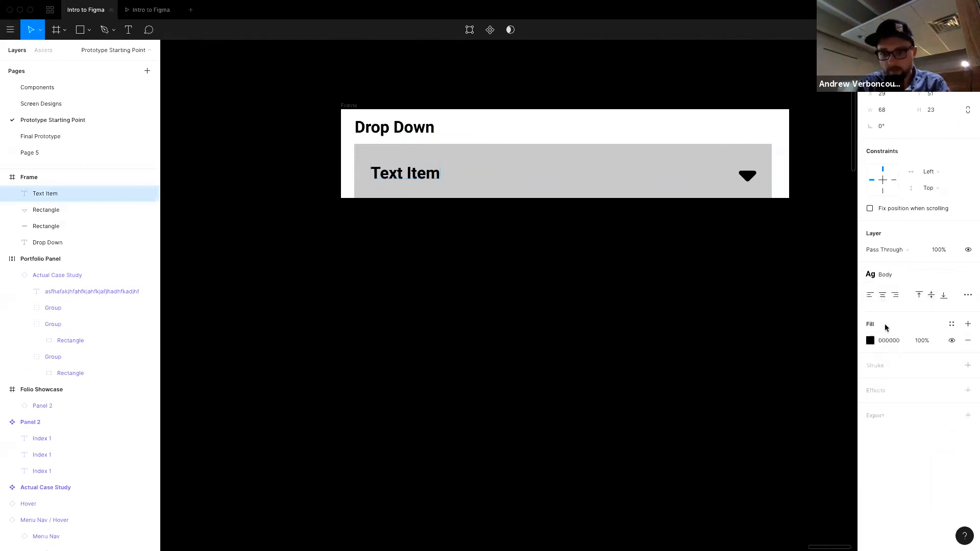
{"action": "left_click", "coordinate": [888, 277]}
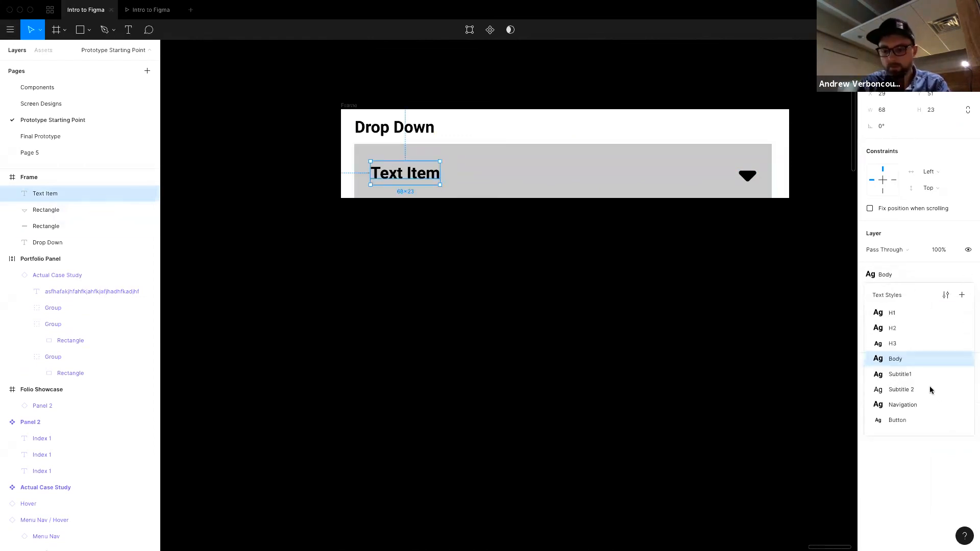
{"action": "left_click", "coordinate": [913, 377]}
{"action": "left_click", "coordinate": [888, 277]}
{"action": "left_click", "coordinate": [900, 391]}
{"action": "left_click", "coordinate": [402, 105]}
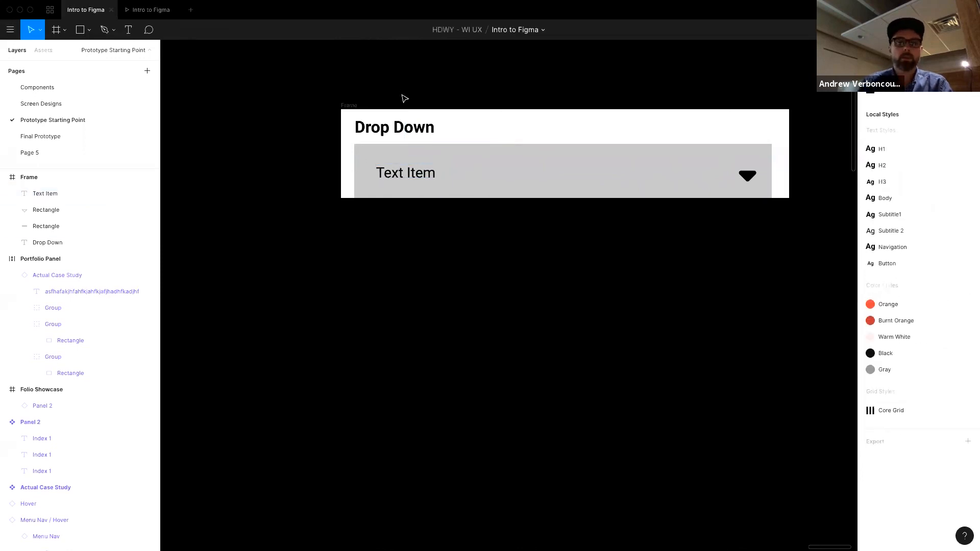
Rename the frame containing the drop-down field as "Drop Base".
{"action": "left_click", "coordinate": [464, 112]}
{"action": "scroll", "coordinate": [507, 110], "scroll_direction": "right", "scroll_amount": 2}
{"action": "scroll", "coordinate": [507, 110], "scroll_direction": "left", "scroll_amount": 1}
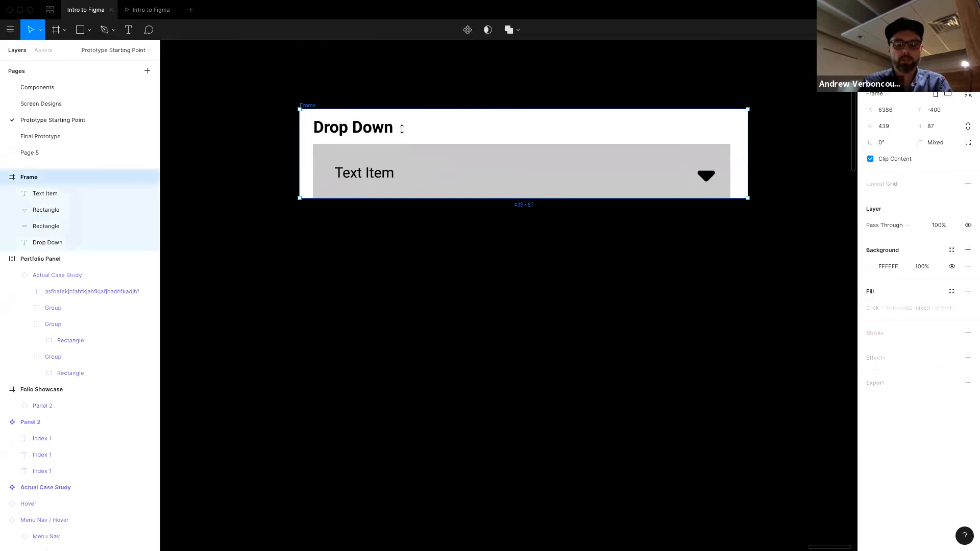
{"action": "double_click", "coordinate": [27, 177]}
{"action": "type", "text": "Drop Base"}
{"action": "key", "text": "Return"}
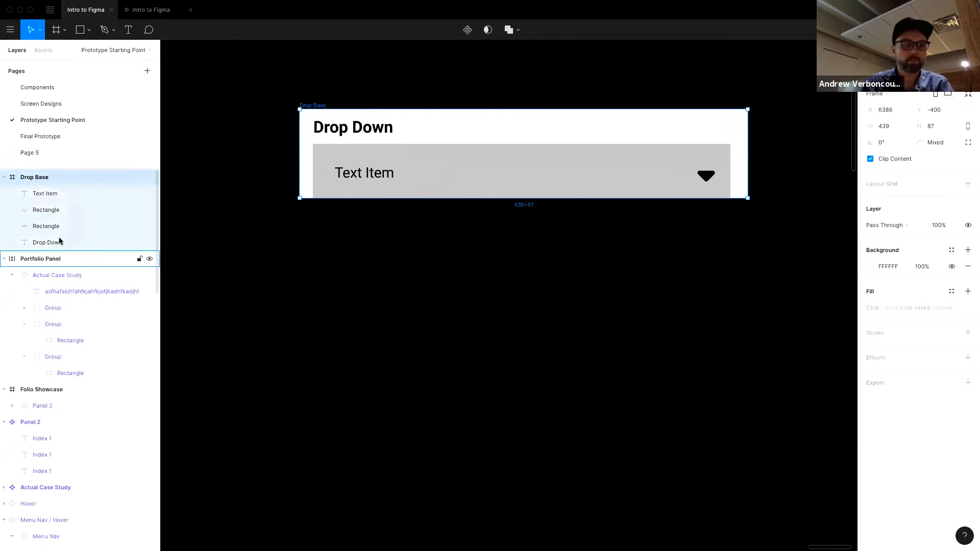
Group the gray rectangle with the "Text Item" text and layer the group beneath the triangle.
{"action": "left_click", "coordinate": [46, 226]}
{"action": "left_click", "coordinate": [367, 175], "text": "shift"}
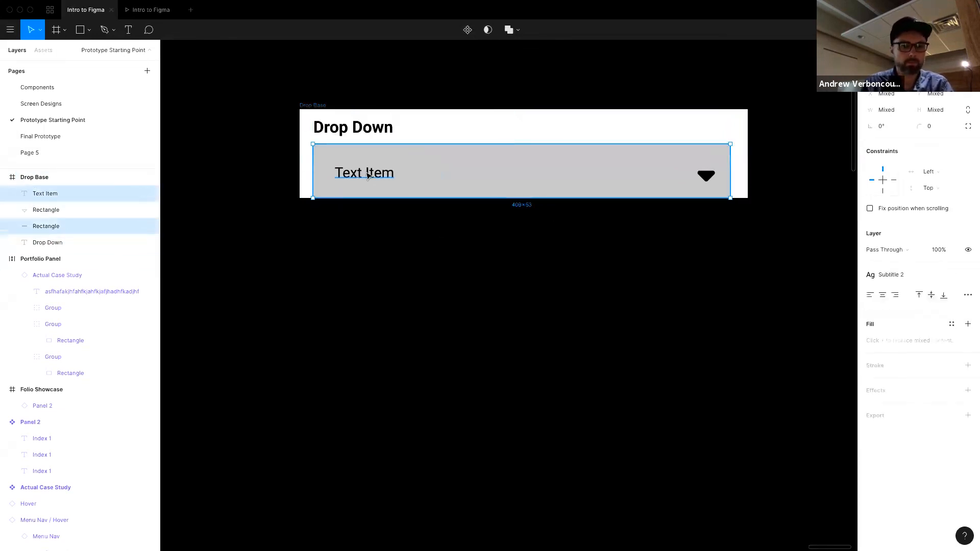
{"action": "key", "text": "ctrl+g"}
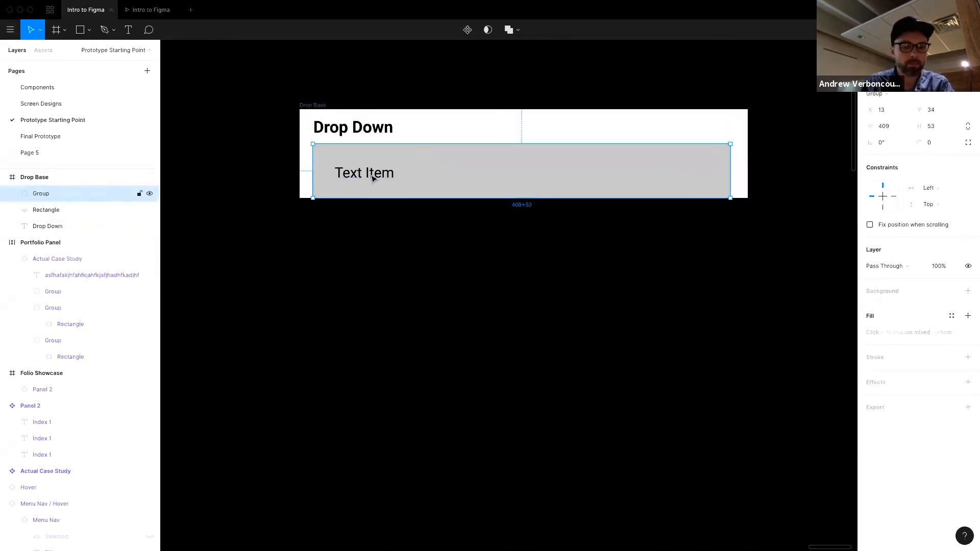
{"action": "left_click_drag", "start_coordinate": [54, 202], "coordinate": [54, 214]}
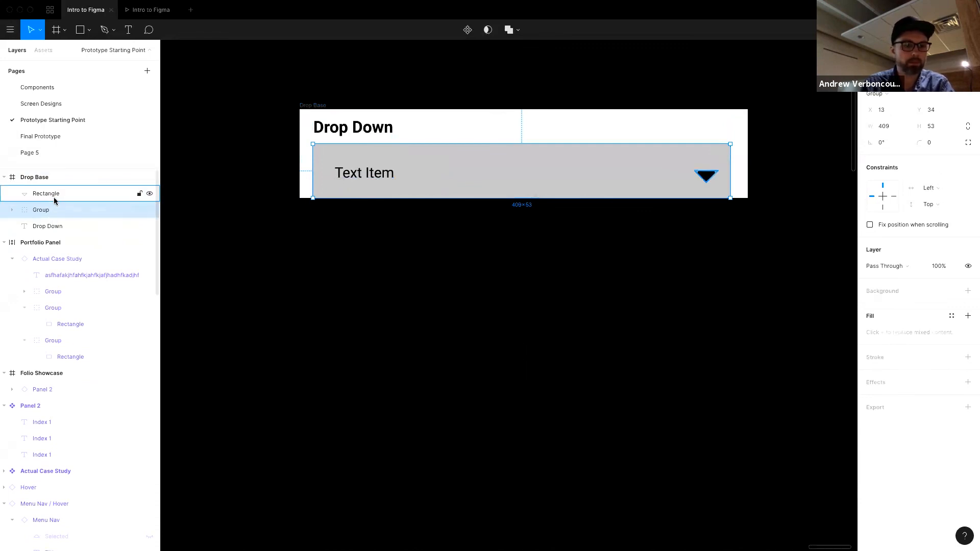
Turn the gray rectangle and text group into a component and name it "Frame".
{"action": "right_click", "coordinate": [47, 210]}
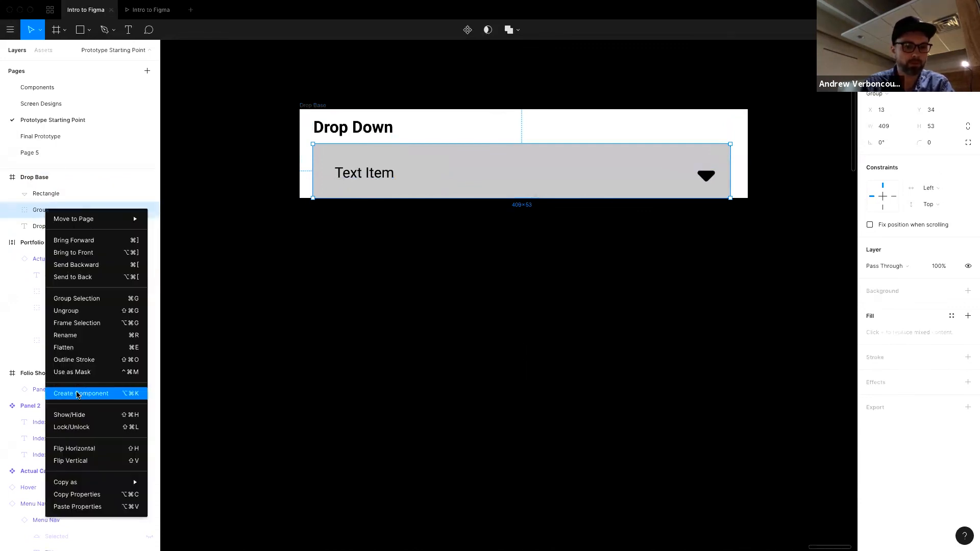
{"action": "left_click", "coordinate": [75, 392]}
{"action": "double_click", "coordinate": [59, 212]}
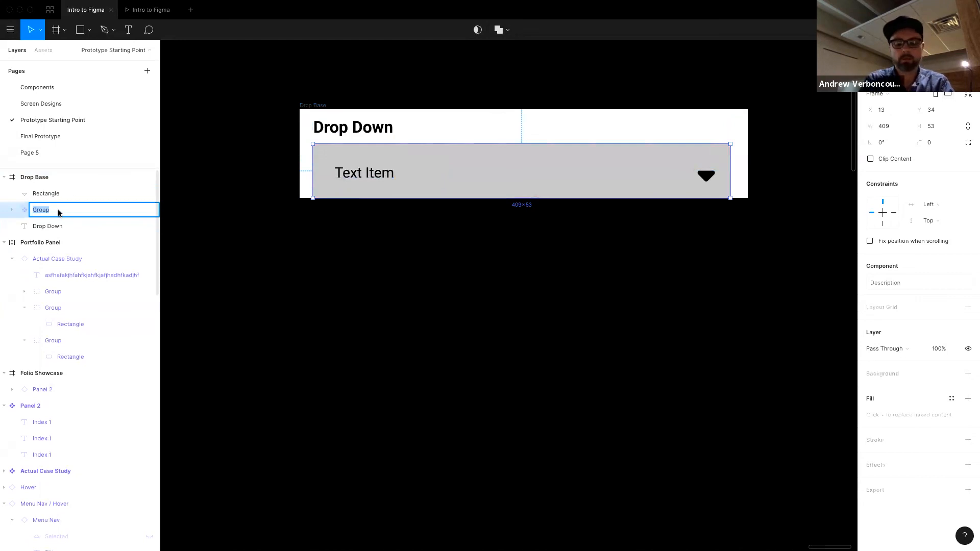
{"action": "type", "text": "Fram"}
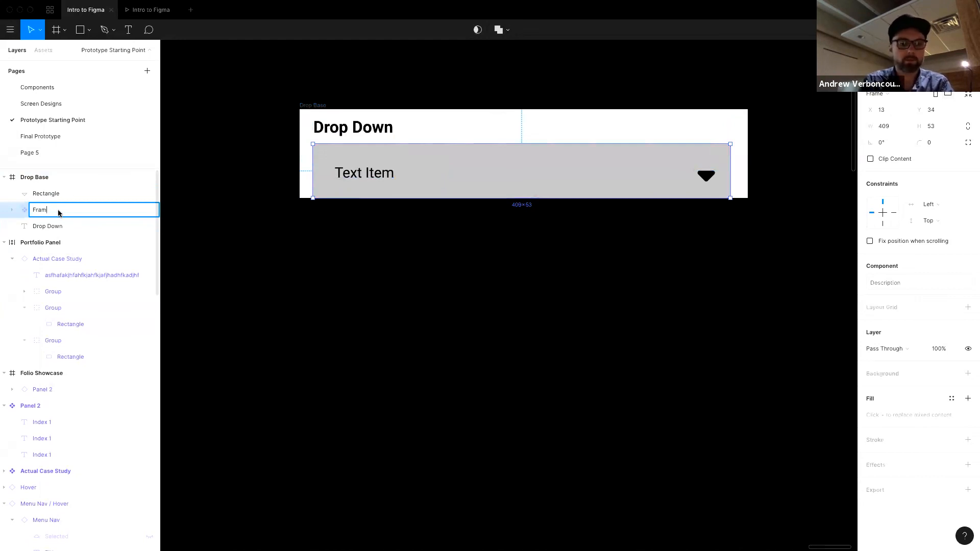
{"action": "type", "text": "e"}
{"action": "key", "text": "Return"}
Place a copy of the text item component directly below the original and align their left edges.
{"action": "left_click_drag", "start_coordinate": [461, 156], "coordinate": [445, 225]}
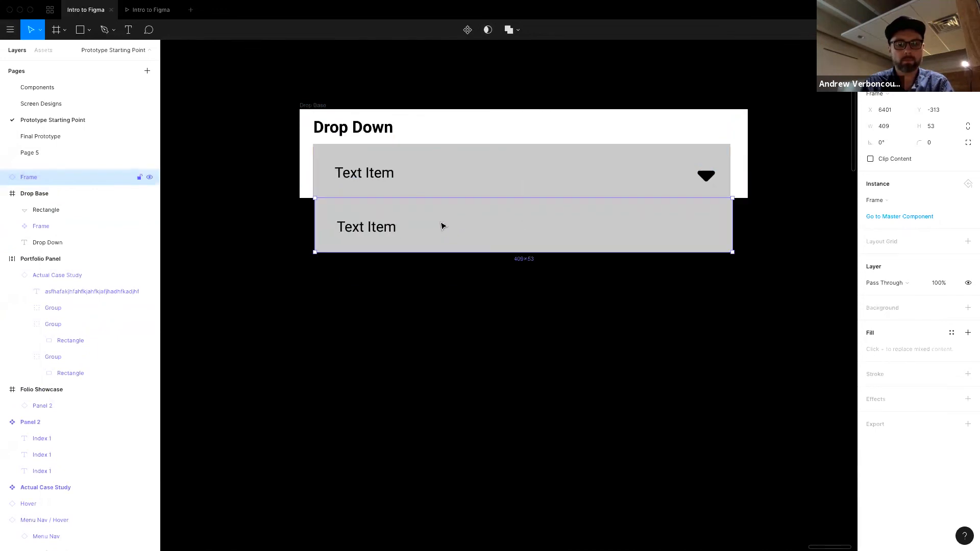
{"action": "left_click", "coordinate": [4, 194]}
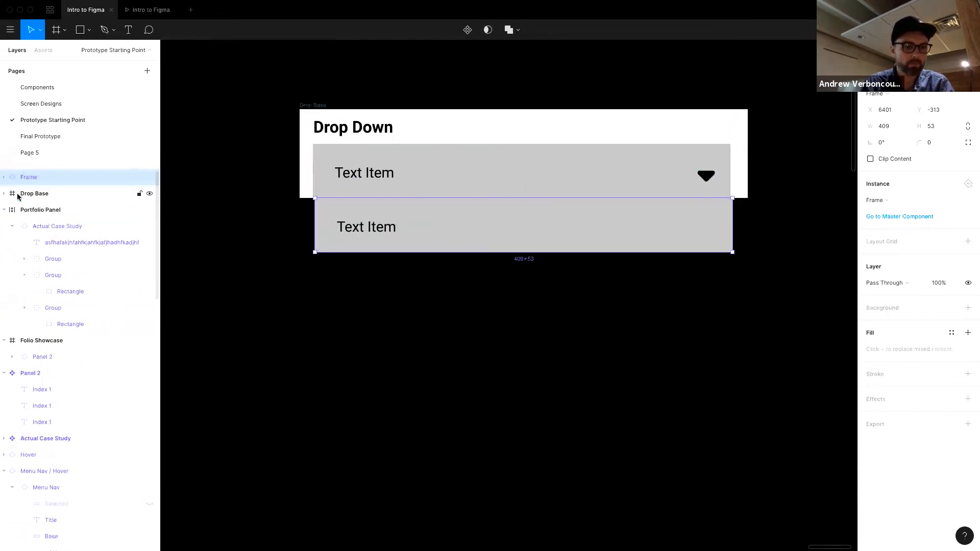
{"action": "left_click", "coordinate": [12, 198]}
{"action": "left_click", "coordinate": [5, 194]}
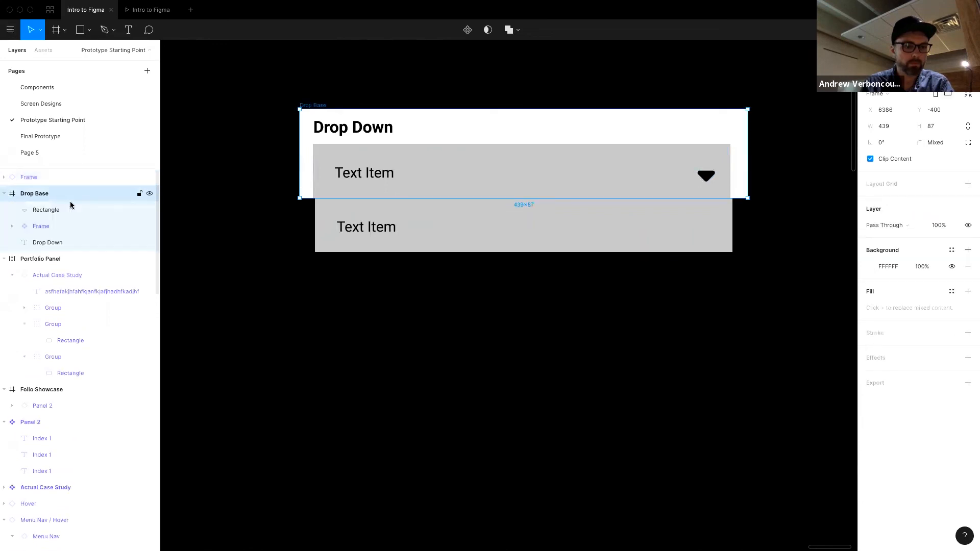
{"action": "double_click", "coordinate": [46, 196]}
{"action": "left_click", "coordinate": [68, 197]}
{"action": "left_click", "coordinate": [278, 245]}
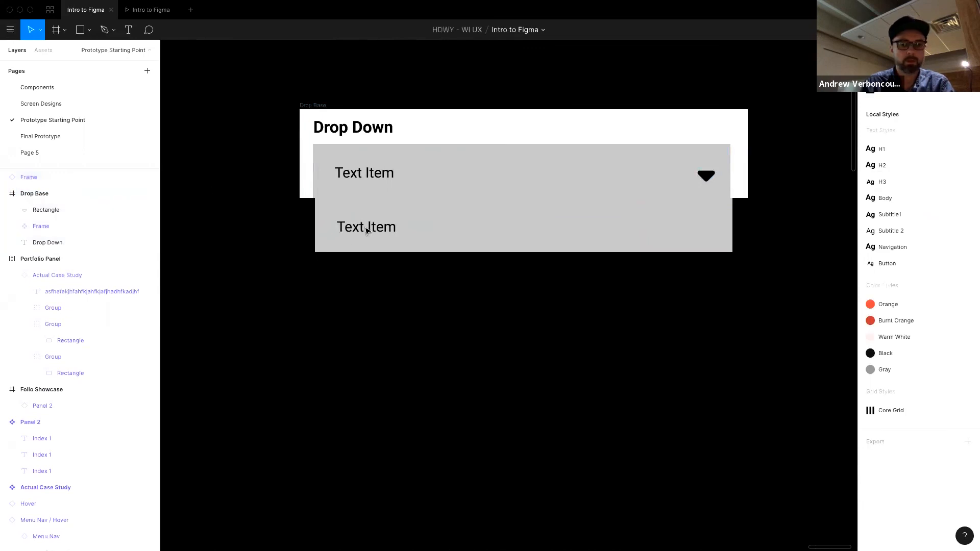
{"action": "left_click", "coordinate": [472, 220]}
{"action": "left_click", "coordinate": [481, 170], "text": "shift"}
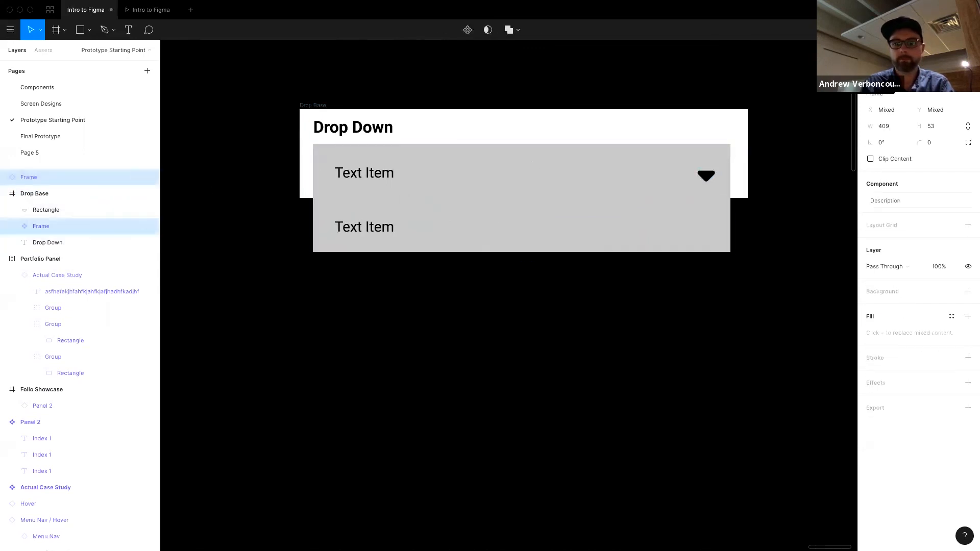
Duplicate the lower text item three times, stacking the copies flush beneath one another.
{"action": "left_click", "coordinate": [533, 254]}
{"action": "left_click", "coordinate": [536, 238]}
{"action": "key", "text": "ctrl+d"}
{"action": "left_click_drag", "start_coordinate": [524, 234], "coordinate": [533, 293]}
{"action": "key", "text": "ctrl+d"}
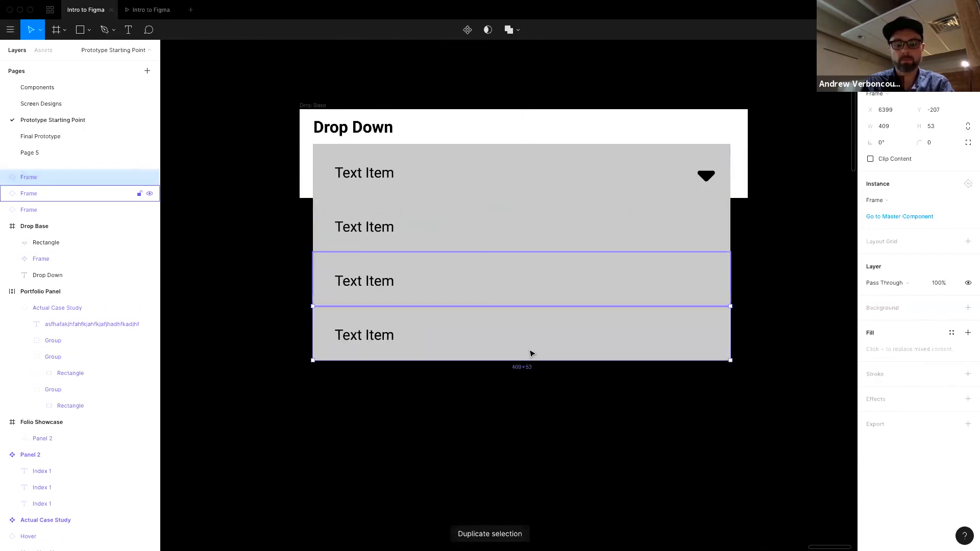
{"action": "key", "text": "ctrl+d"}
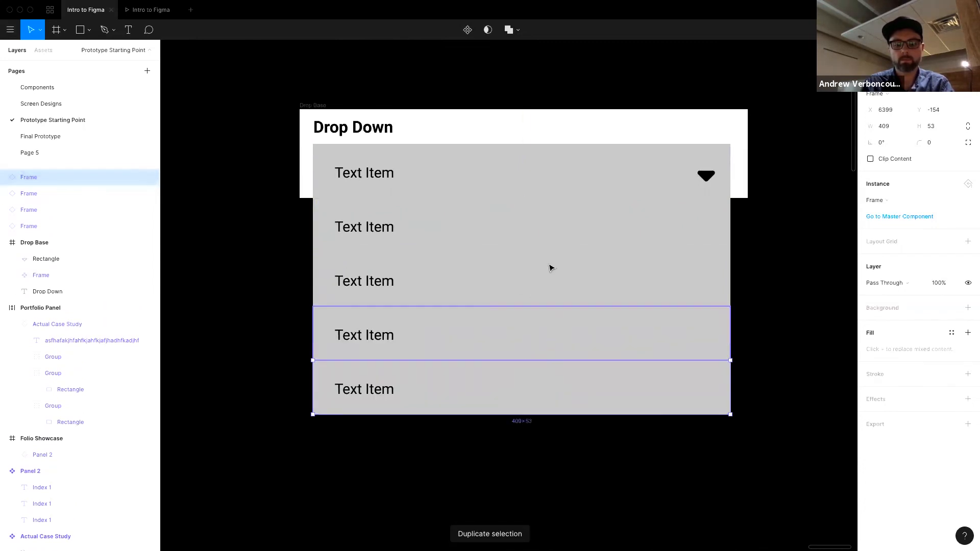
{"action": "left_click", "coordinate": [550, 278], "text": "super"}
{"action": "left_click", "coordinate": [546, 184], "text": "shift+super"}
{"action": "left_click", "coordinate": [536, 216]}
{"action": "left_click", "coordinate": [538, 281], "text": "shift"}
{"action": "left_click", "coordinate": [542, 329], "text": "shift"}
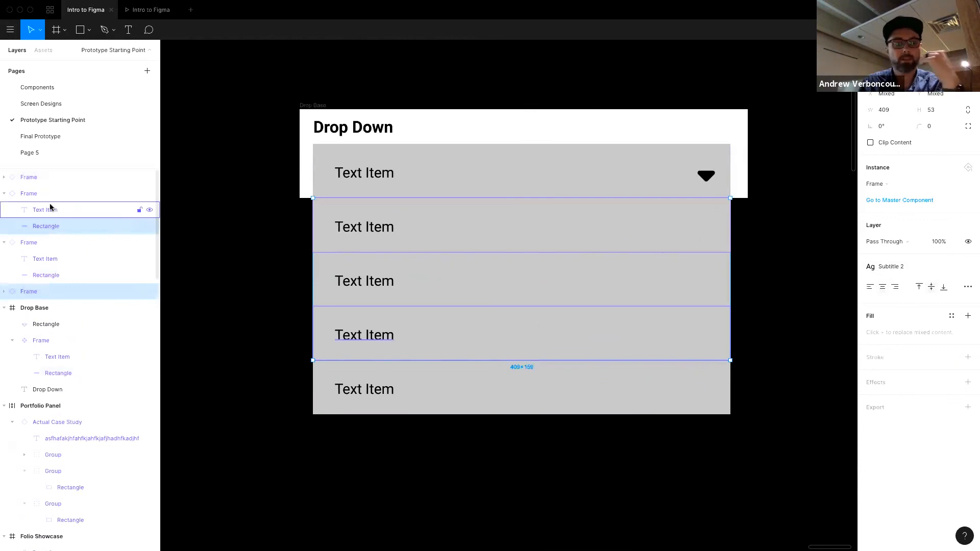
{"action": "left_click", "coordinate": [4, 194]}
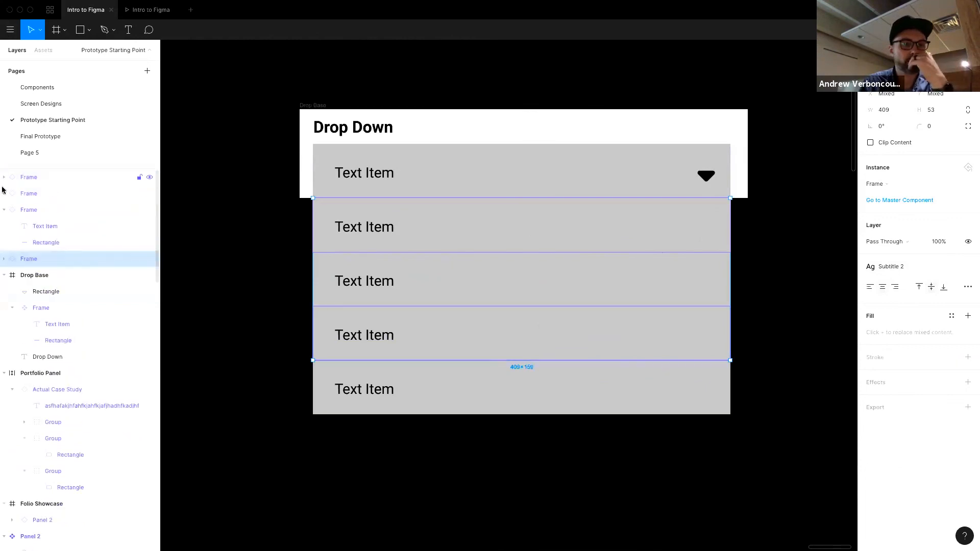
{"action": "left_click", "coordinate": [3, 210]}
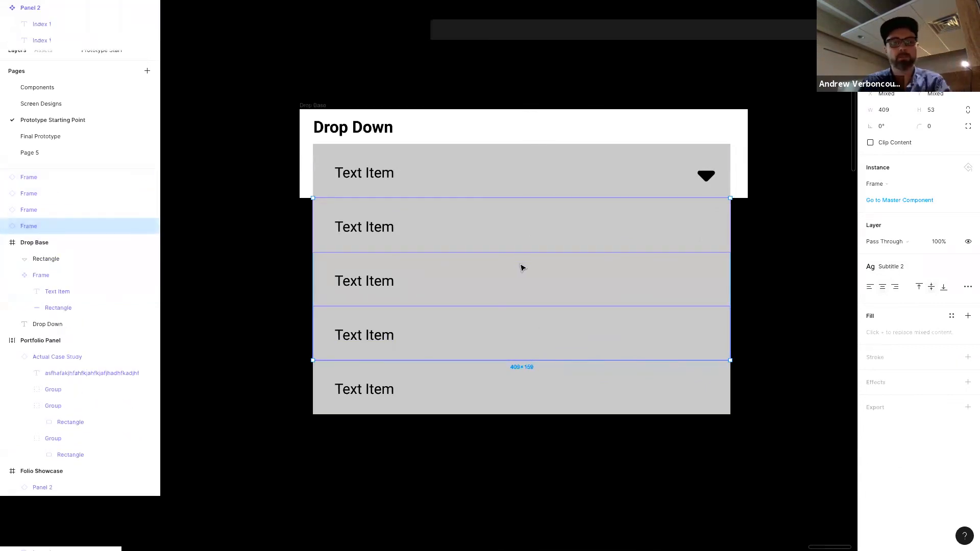
{"action": "left_click", "coordinate": [744, 239]}
Fill the background rectangles of the first and third item rows below the field with ABA3A3.
{"action": "left_click", "coordinate": [729, 232], "text": "super"}
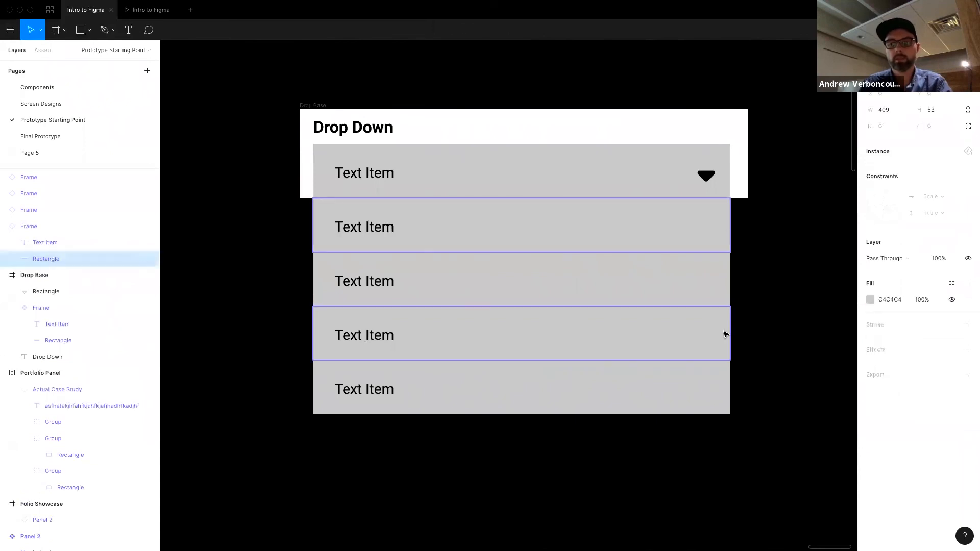
{"action": "left_click", "coordinate": [725, 334], "text": "shift+super"}
{"action": "left_click", "coordinate": [873, 300]}
{"action": "mouse_move", "coordinate": [749, 341]}
{"action": "left_mouse_down"}
{"action": "mouse_move", "coordinate": [737, 350]}
{"action": "mouse_move", "coordinate": [742, 341]}
{"action": "left_mouse_up"}
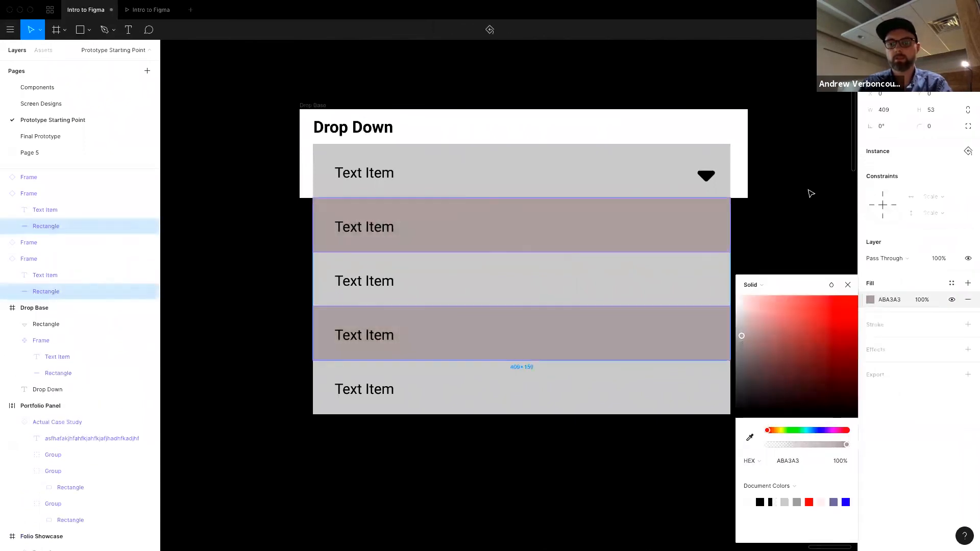
{"action": "left_click", "coordinate": [776, 190]}
Collapse the expanded item layers and turn the Drop Base frame into a component.
{"action": "left_click", "coordinate": [4, 193]}
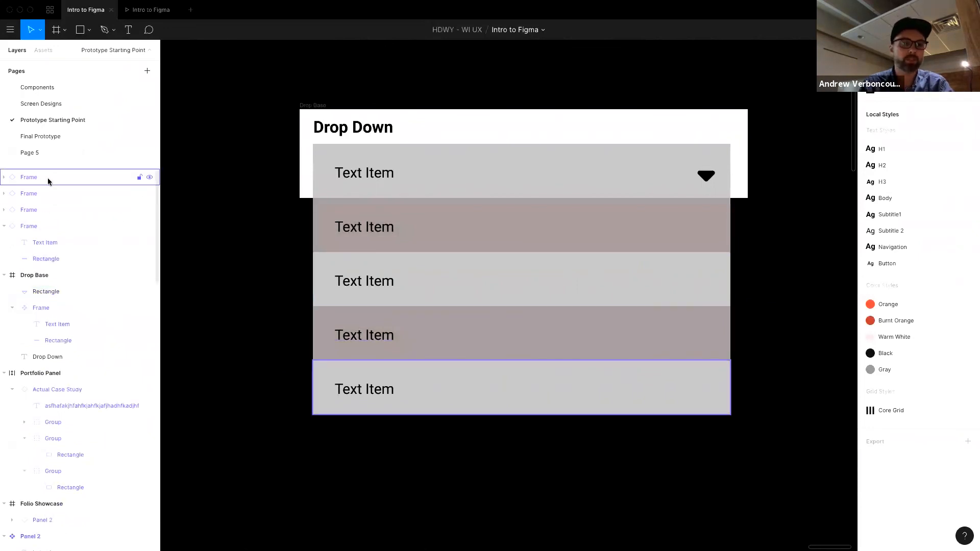
{"action": "left_click", "coordinate": [42, 178]}
{"action": "left_click", "coordinate": [4, 226]}
{"action": "left_click", "coordinate": [63, 244]}
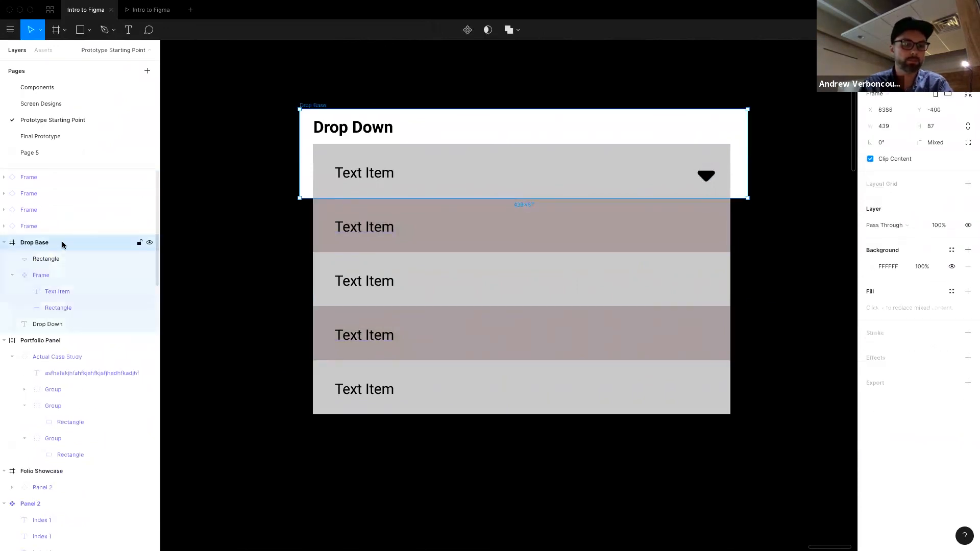
{"action": "left_click", "coordinate": [12, 275]}
{"action": "left_click", "coordinate": [45, 258]}
{"action": "left_click", "coordinate": [42, 248]}
{"action": "right_click", "coordinate": [41, 248]}
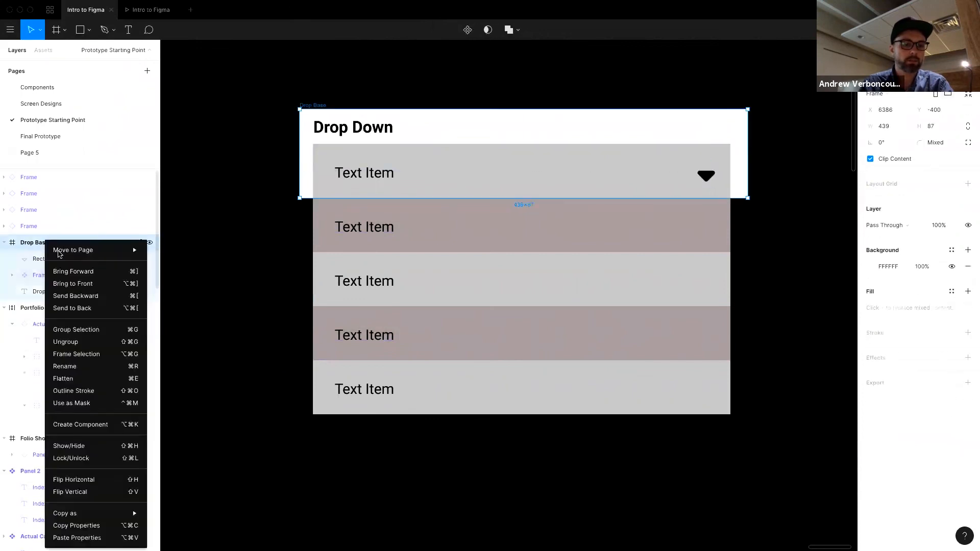
{"action": "left_click", "coordinate": [85, 427]}
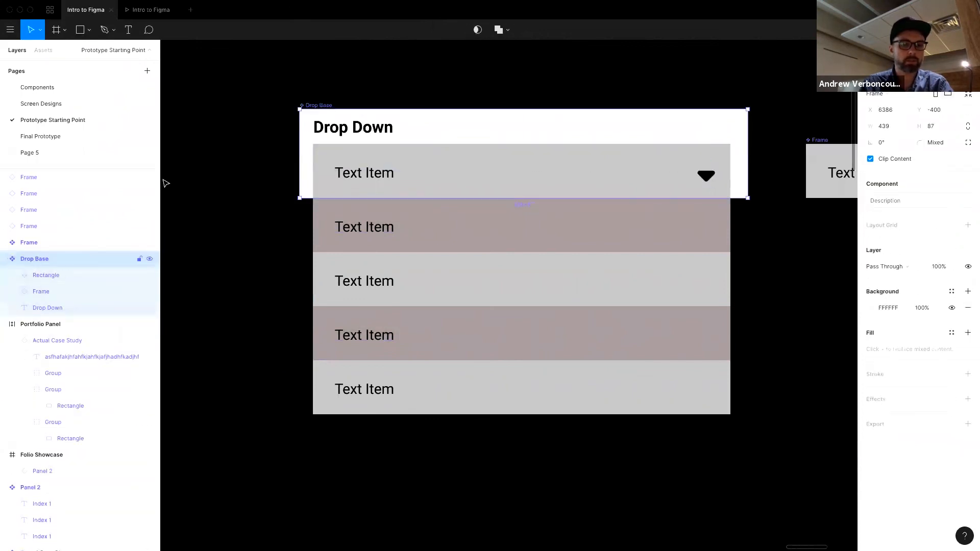
Move the four item instances into the Drop Base component and turn off its content clipping.
{"action": "left_click", "coordinate": [35, 227]}
{"action": "left_click", "coordinate": [38, 177], "text": "shift"}
{"action": "left_click_drag", "start_coordinate": [38, 177], "coordinate": [35, 267]}
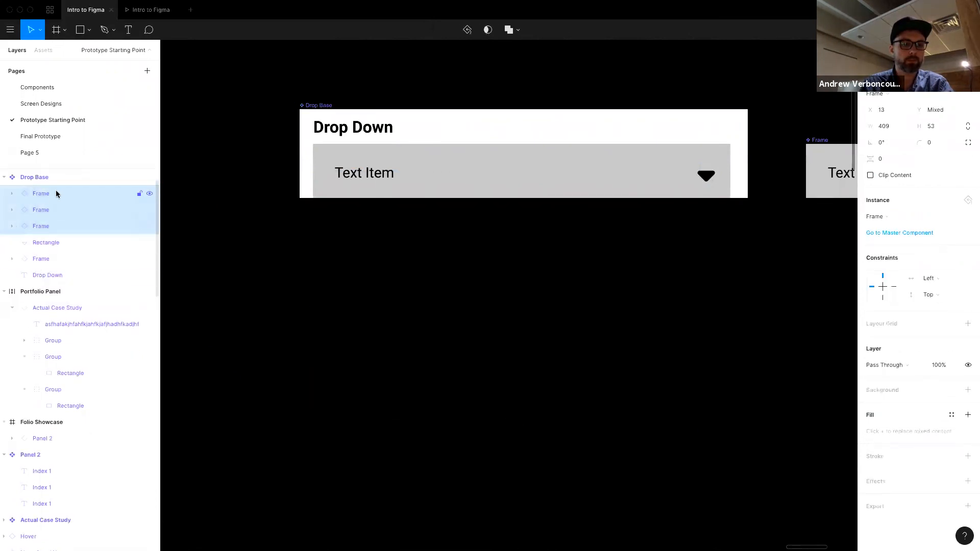
{"action": "left_click", "coordinate": [37, 177]}
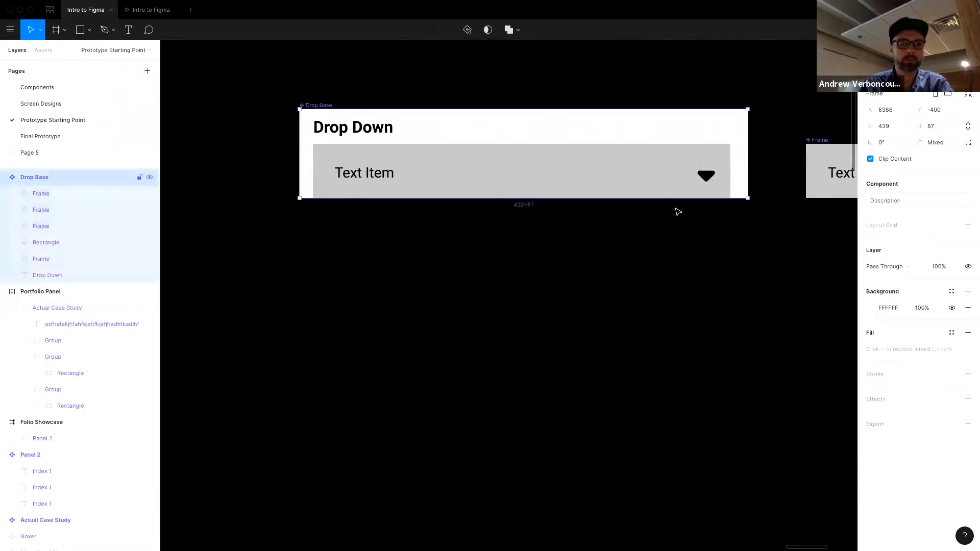
{"action": "left_click", "coordinate": [870, 160]}
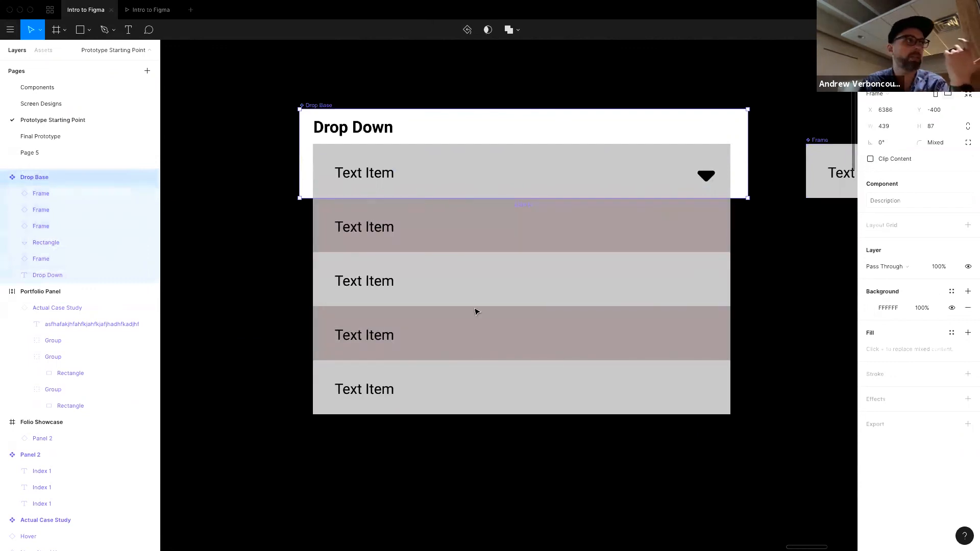
Move the master text item component above the Drop Base component.
{"action": "left_click", "coordinate": [811, 295]}
{"action": "scroll", "coordinate": [781, 286], "scroll_direction": "right", "scroll_amount": 3}
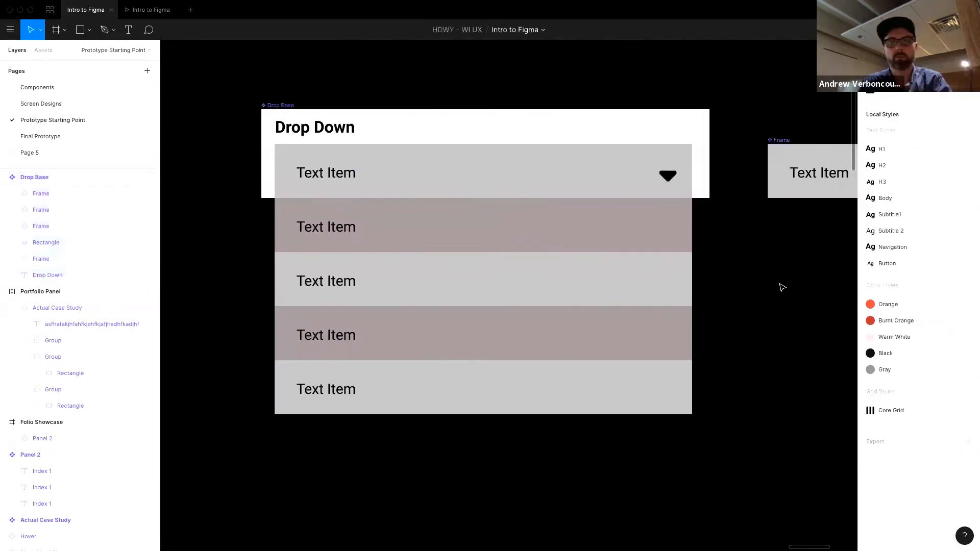
{"action": "left_click", "coordinate": [729, 192]}
{"action": "key", "text": "minus"}
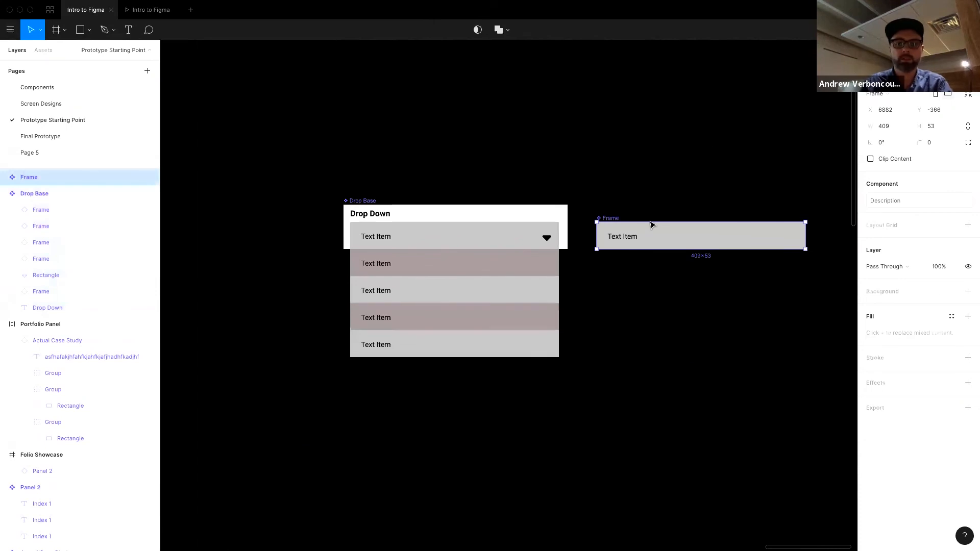
{"action": "left_click_drag", "start_coordinate": [648, 191], "coordinate": [500, 82]}
Place an instance of the Drop Base component beside the original, level with it.
{"action": "left_click", "coordinate": [353, 202]}
{"action": "left_click_drag", "start_coordinate": [545, 205], "coordinate": [518, 204]}
{"action": "left_click_drag", "start_coordinate": [403, 217], "coordinate": [658, 217], "text": "alt"}
{"action": "scroll", "coordinate": [638, 212], "scroll_direction": "right", "scroll_amount": 6}
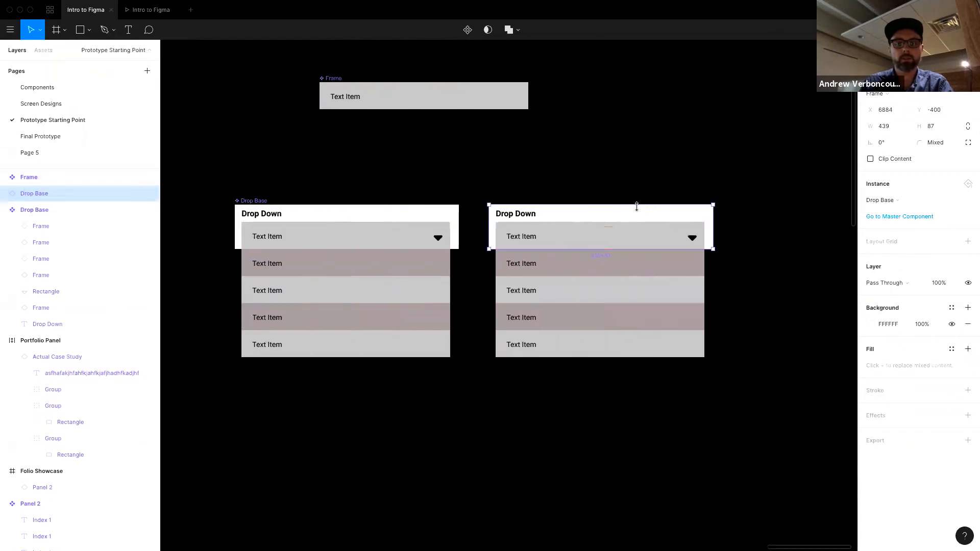
Wrap the Drop Base instance in a frame and name it "Drop down inactive".
{"action": "key", "text": "ctrl+alt+b"}
{"action": "scroll", "coordinate": [523, 232], "scroll_direction": "up", "scroll_amount": 4}
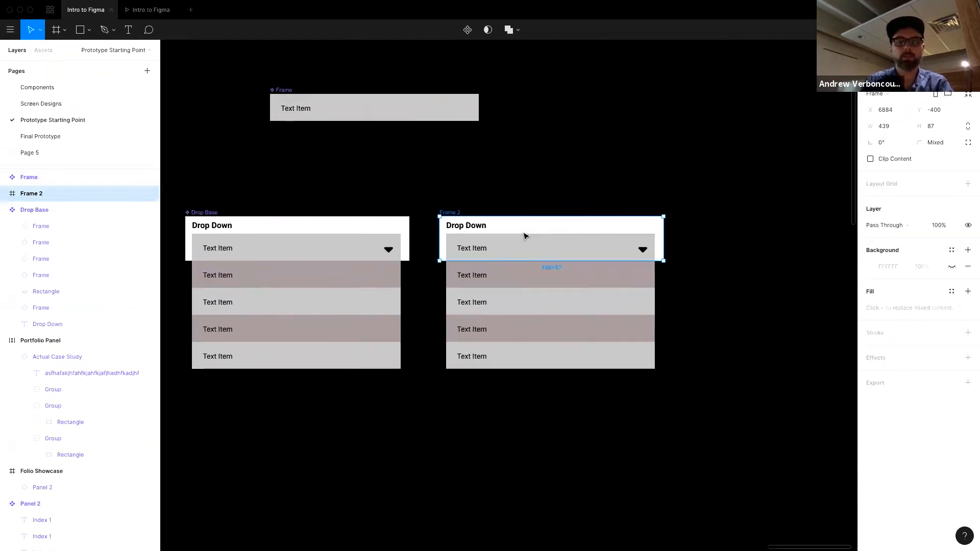
{"action": "double_click", "coordinate": [34, 195]}
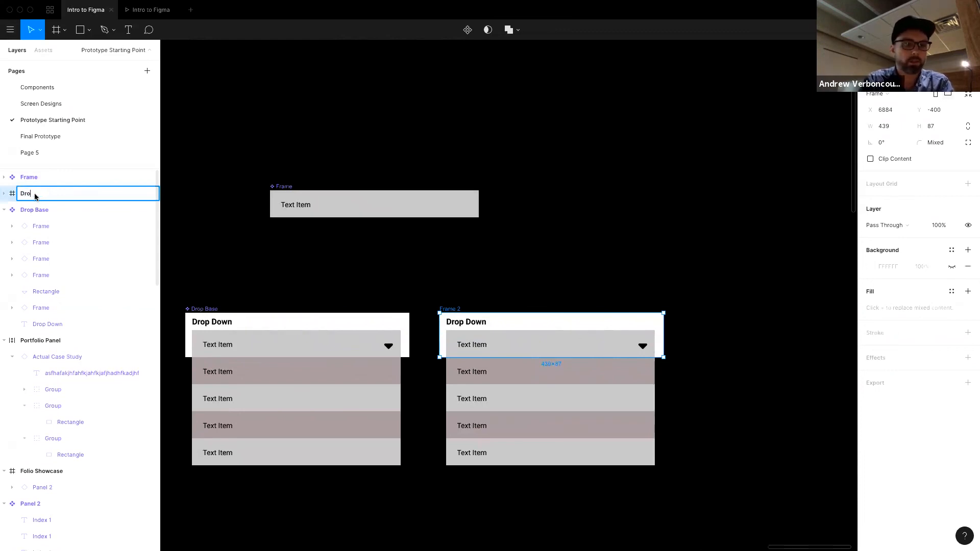
{"action": "type", "text": "Drop down inactiv"}
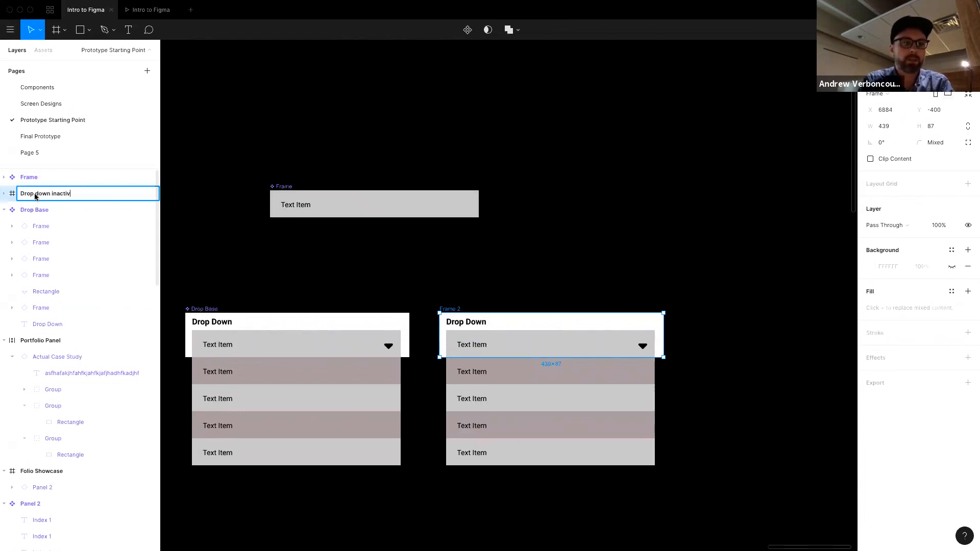
{"action": "type", "text": "e"}
{"action": "key", "text": "Return"}
{"action": "left_click", "coordinate": [558, 234]}
Duplicate the Drop down inactive frame and rename the copy "Drop down Active".
{"action": "left_click", "coordinate": [471, 310]}
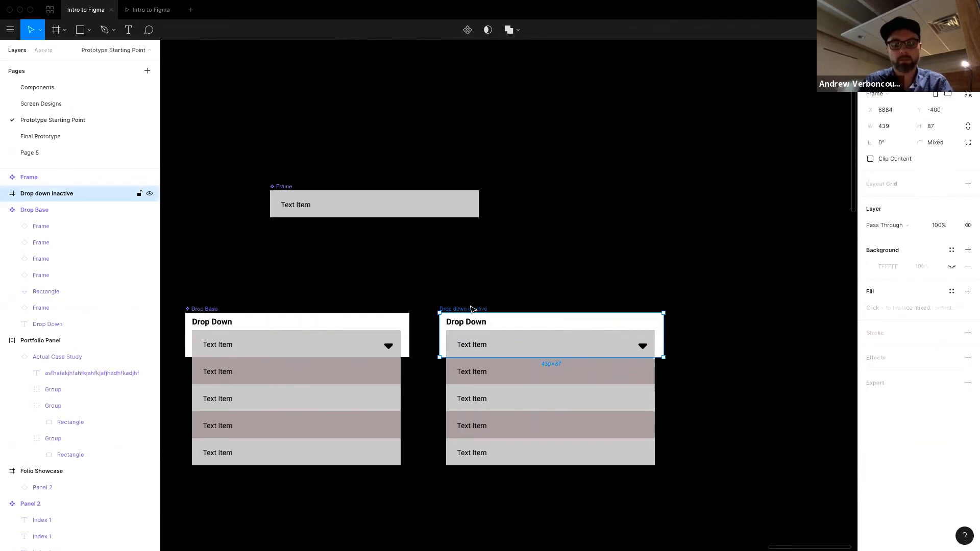
{"action": "key", "text": "super+d"}
{"action": "double_click", "coordinate": [50, 195]}
{"action": "left_click", "coordinate": [52, 195]}
{"action": "left_click_drag", "start_coordinate": [51, 196], "coordinate": [88, 199]}
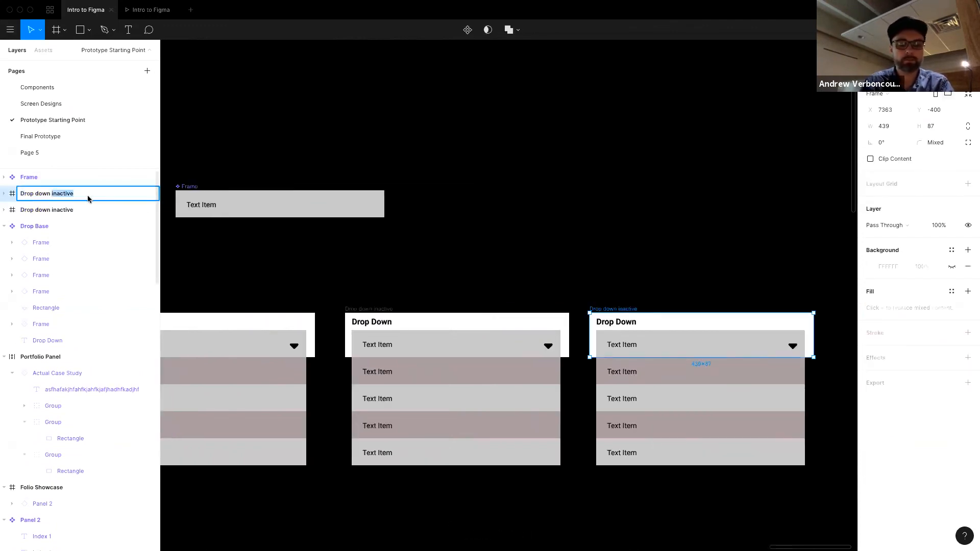
{"action": "type", "text": "Active"}
{"action": "left_click", "coordinate": [572, 209]}
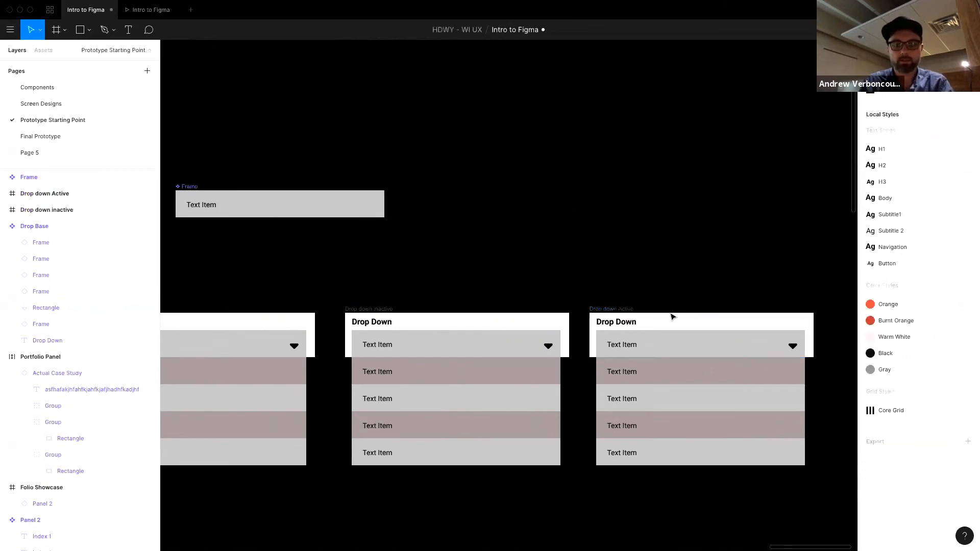
Turn the Drop down inactive and Drop down Active frames into components.
{"action": "left_click", "coordinate": [414, 320]}
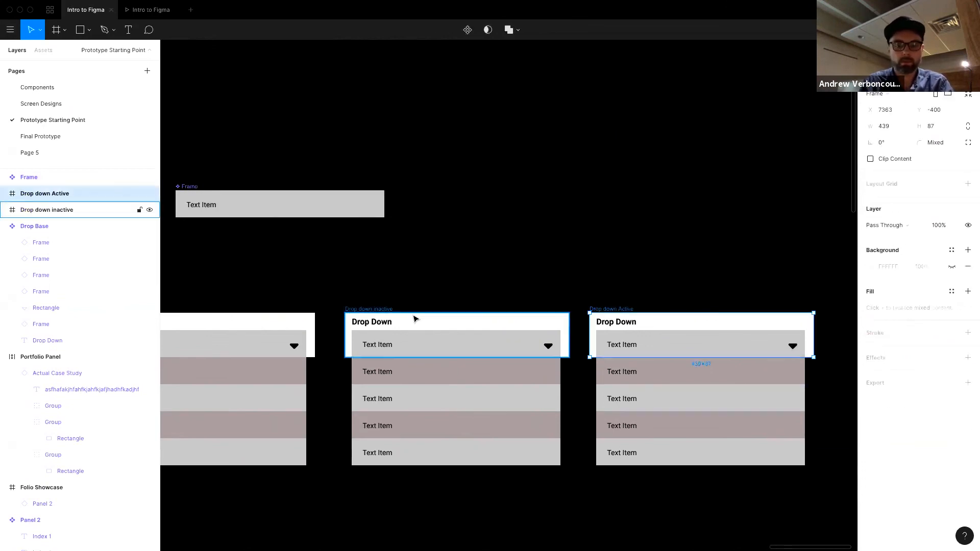
{"action": "right_click", "coordinate": [25, 210]}
{"action": "left_click", "coordinate": [78, 393]}
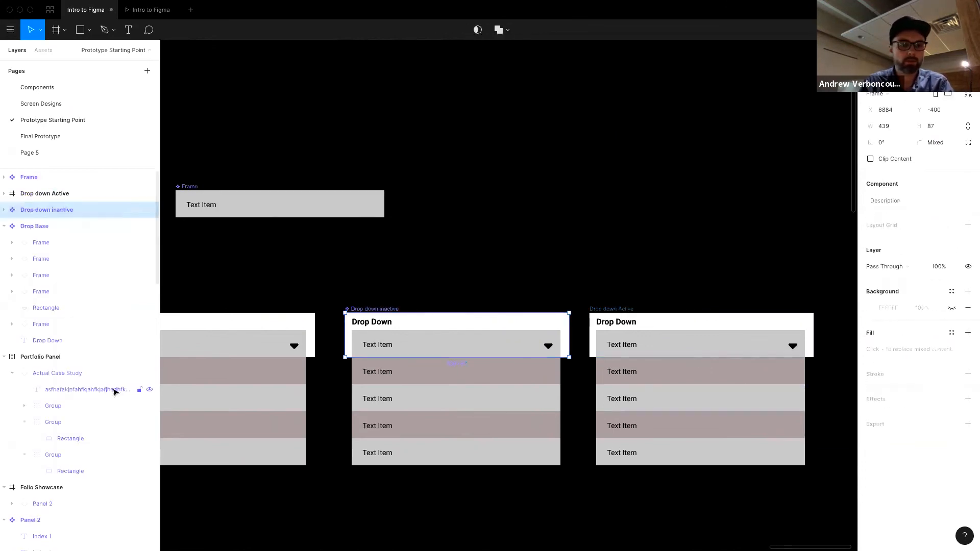
{"action": "left_click", "coordinate": [598, 307]}
{"action": "right_click", "coordinate": [600, 308]}
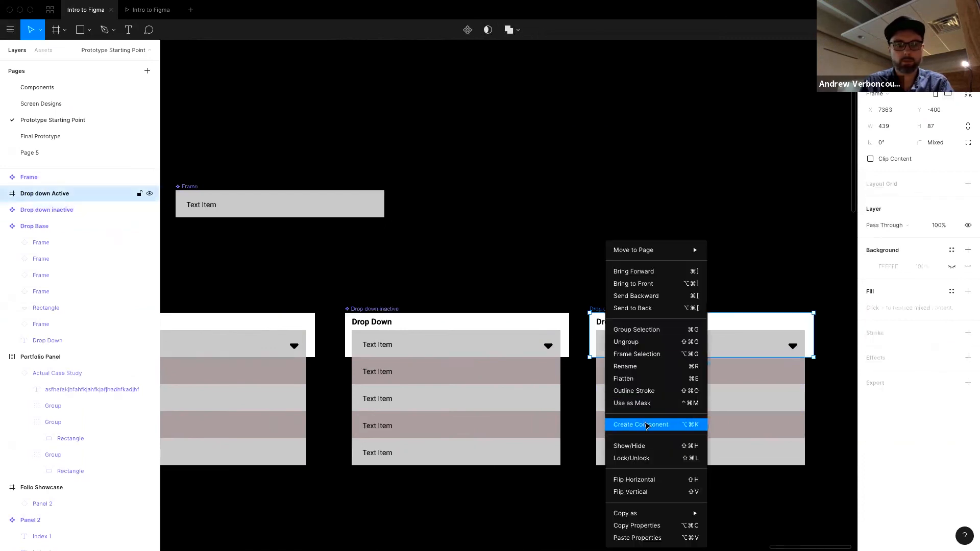
{"action": "left_click", "coordinate": [659, 423]}
{"action": "left_click", "coordinate": [535, 228]}
Hide the four item rows below the field in the Drop down inactive component.
{"action": "left_click", "coordinate": [465, 379], "text": "super"}
{"action": "left_click", "coordinate": [468, 402], "text": "shift+super"}
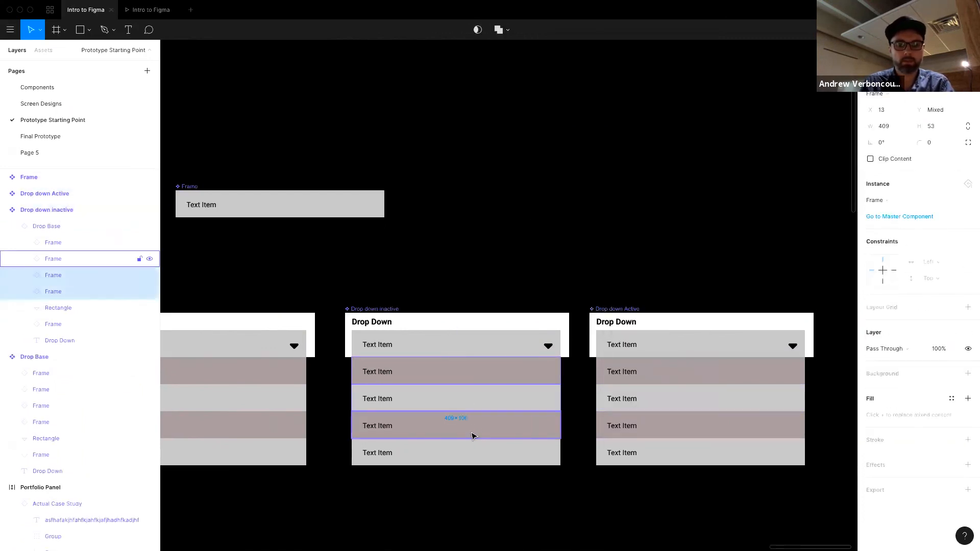
{"action": "left_click", "coordinate": [471, 432], "text": "shift+super"}
{"action": "left_click", "coordinate": [473, 453], "text": "shift+super"}
{"action": "key", "text": "shift+super+h"}
{"action": "key", "text": "Escape"}
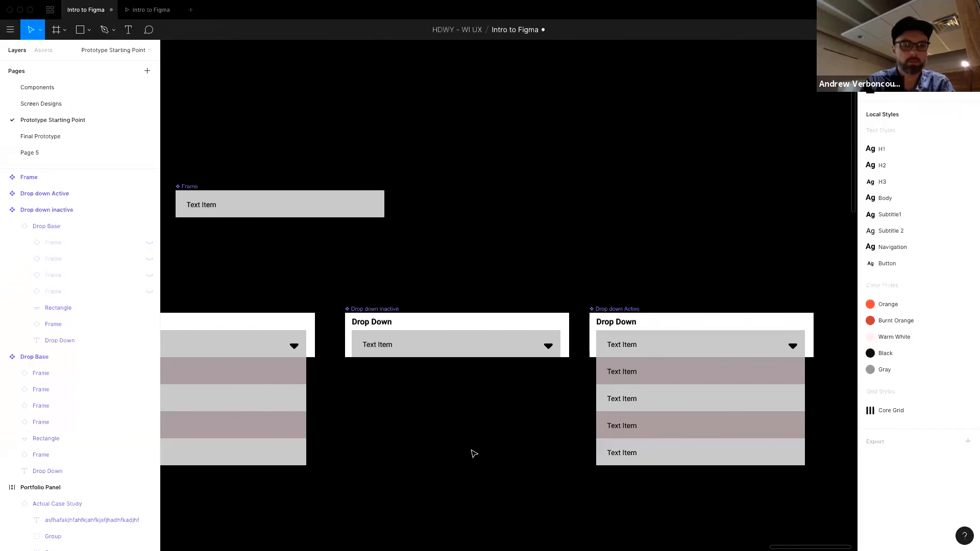
Rename the two state components "Drop down / Active" and "Drop down / inactive" so they group as related variants.
{"action": "left_click", "coordinate": [380, 308]}
{"action": "left_click", "coordinate": [630, 308]}
{"action": "left_click", "coordinate": [367, 312]}
{"action": "double_click", "coordinate": [50, 193]}
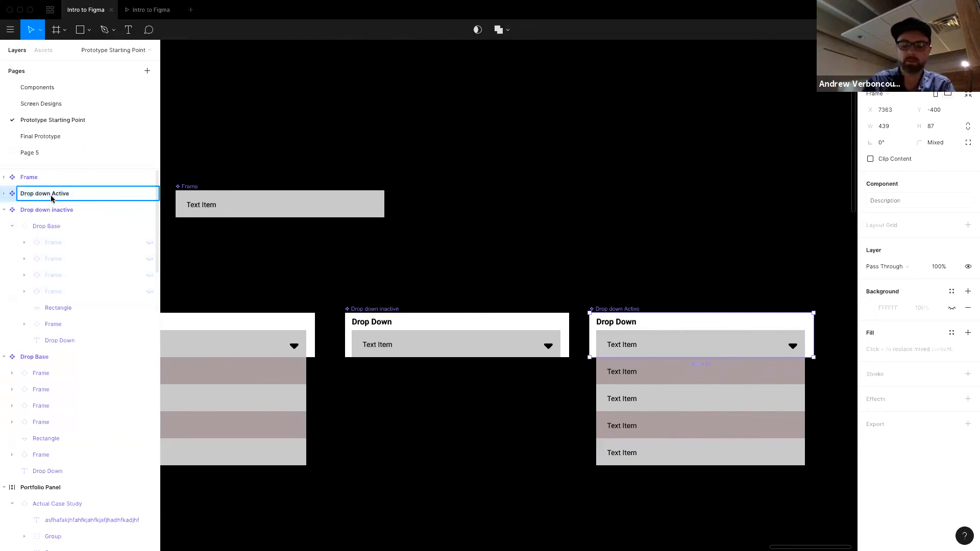
{"action": "left_click", "coordinate": [51, 209]}
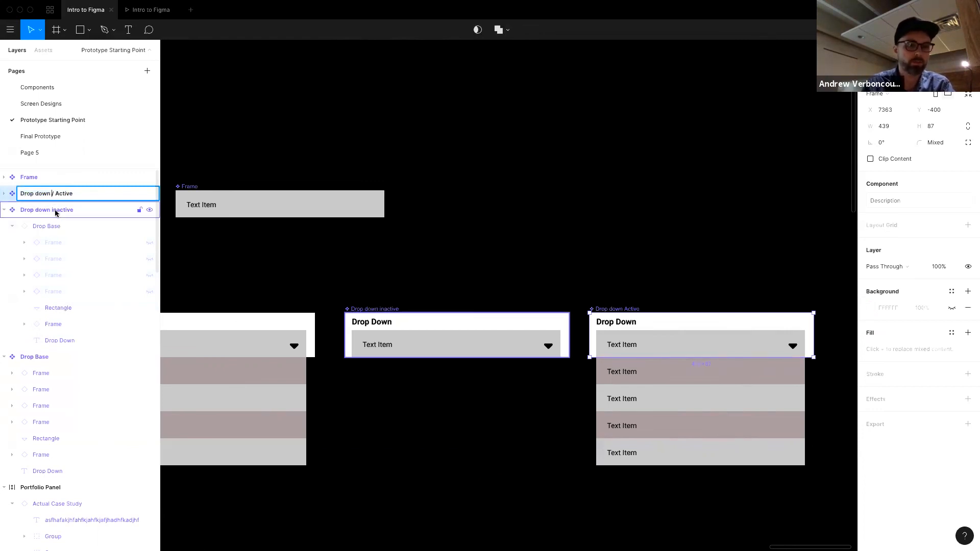
{"action": "double_click", "coordinate": [51, 211]}
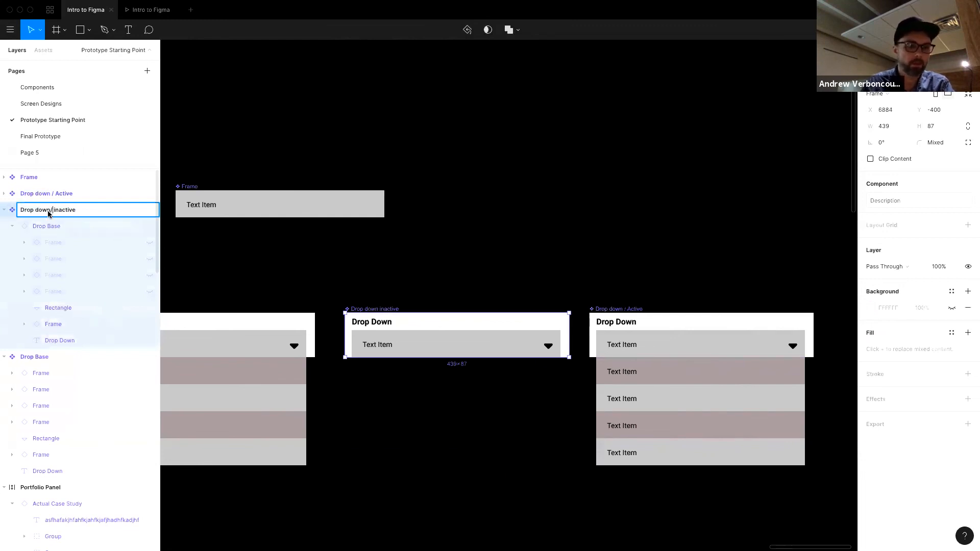
{"action": "left_click", "coordinate": [747, 234]}
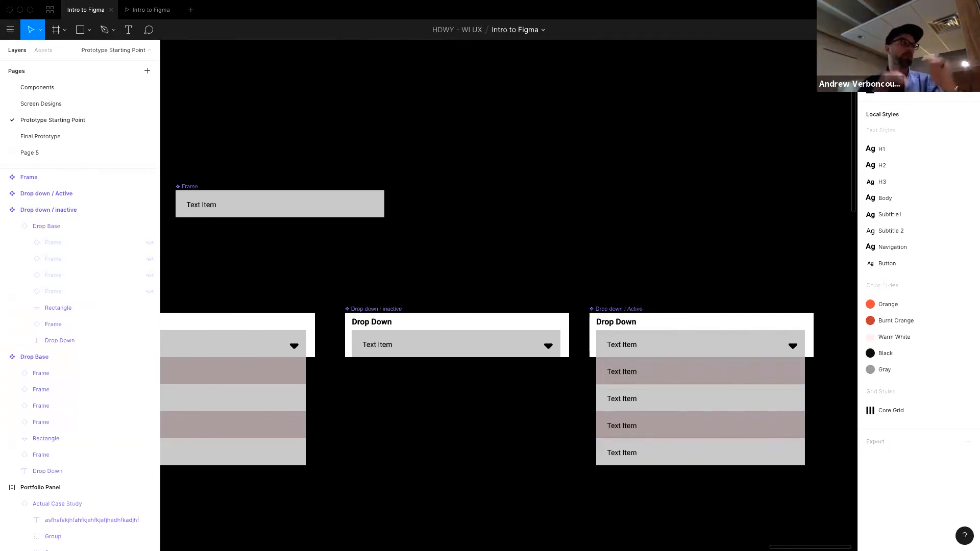
Place an instance of the Drop down / inactive component in the empty area above the body text on the Home Page.
{"action": "left_click", "coordinate": [633, 311]}
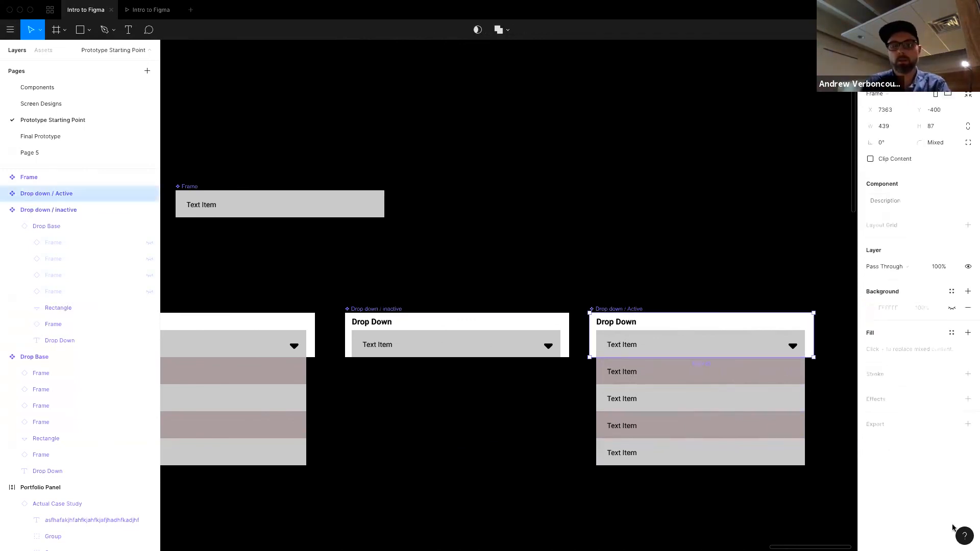
{"action": "left_click", "coordinate": [555, 233]}
{"action": "key", "text": "minus"}
{"action": "key", "text": "minus"}
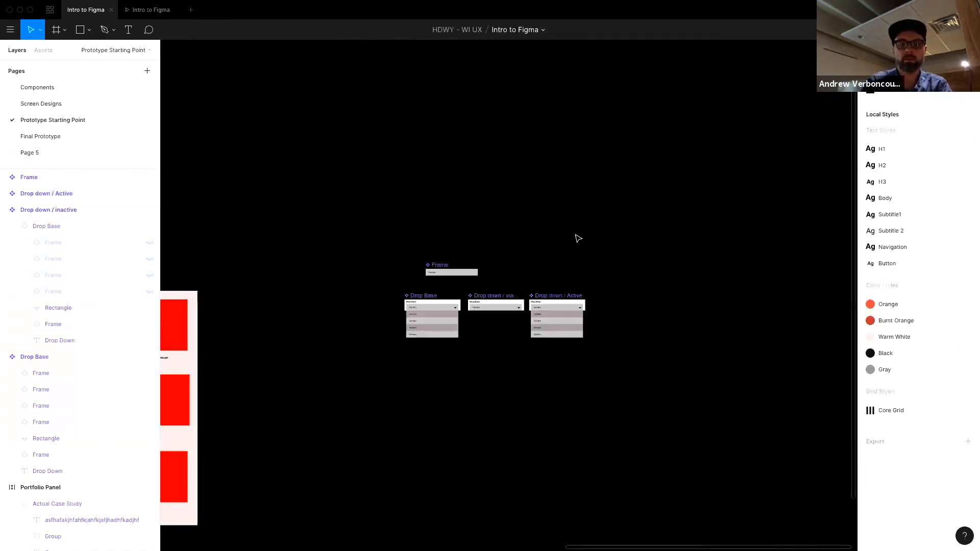
{"action": "scroll", "coordinate": [391, 211], "scroll_direction": "left", "scroll_amount": 10}
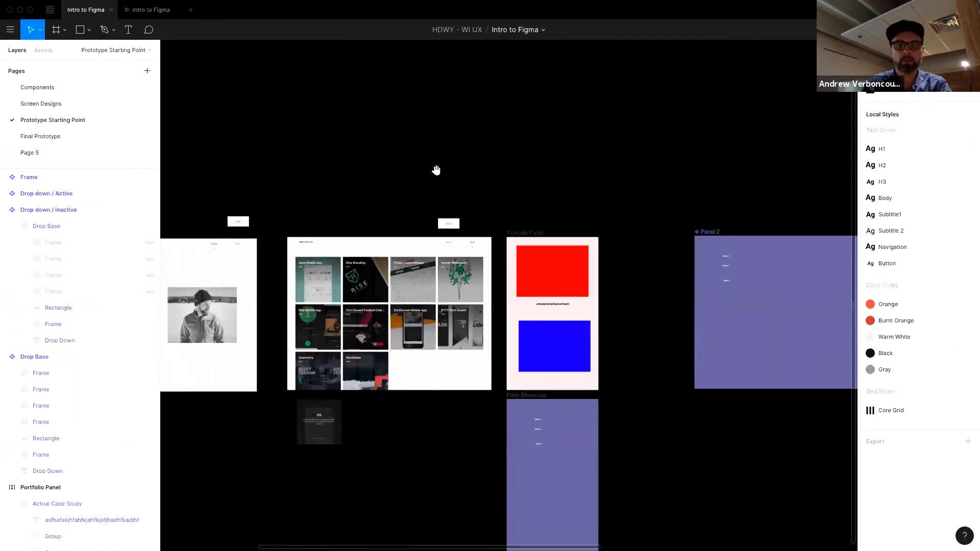
{"action": "scroll", "coordinate": [442, 182], "scroll_direction": "left", "scroll_amount": 2}
{"action": "left_click", "coordinate": [455, 279]}
{"action": "key", "text": "plus"}
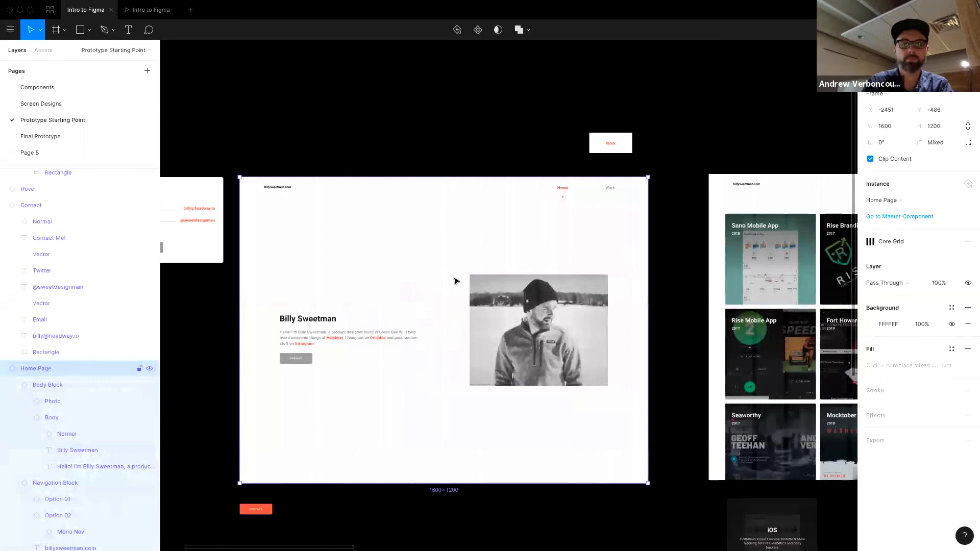
{"action": "left_click", "coordinate": [44, 52]}
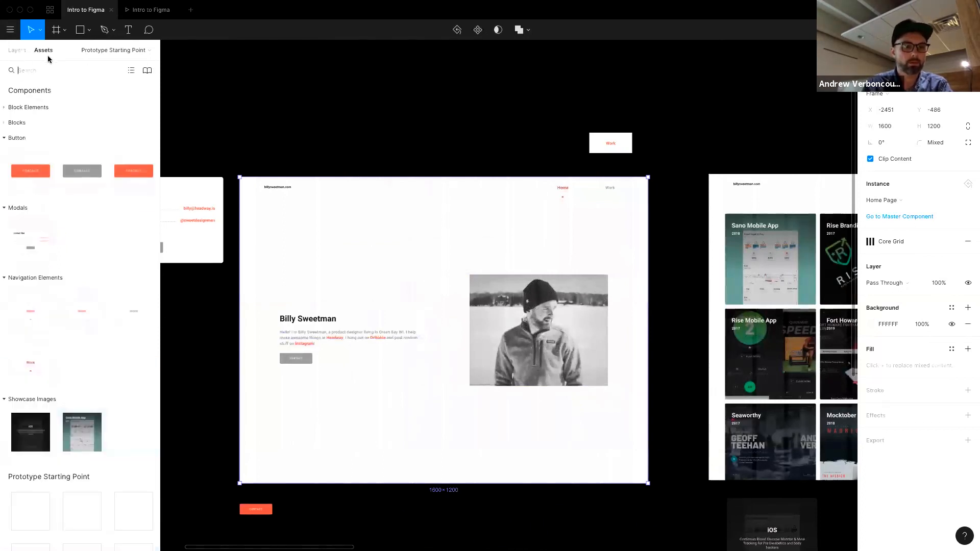
{"action": "scroll", "coordinate": [70, 350], "scroll_direction": "down", "scroll_amount": 5}
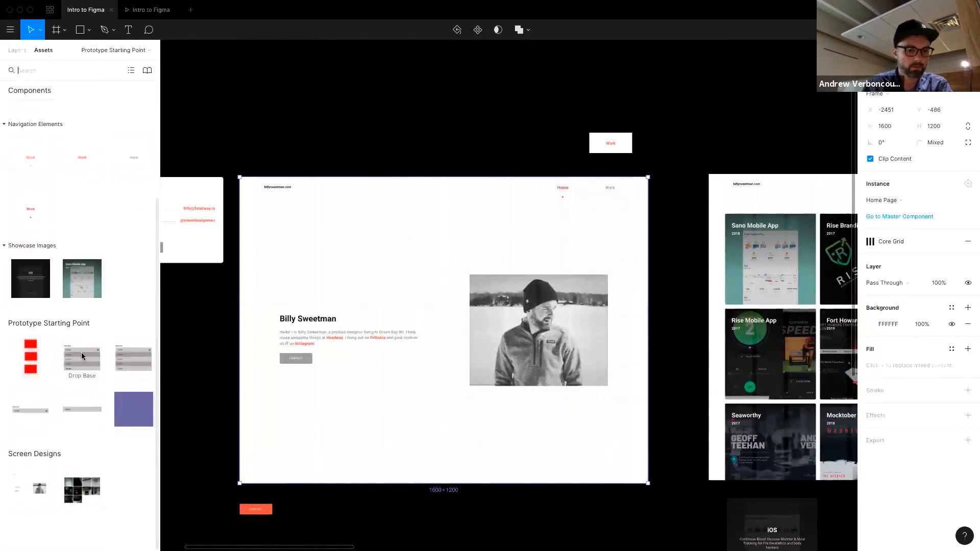
{"action": "left_click_drag", "start_coordinate": [35, 412], "coordinate": [360, 255]}
{"action": "scroll", "coordinate": [346, 229], "scroll_direction": "up", "scroll_amount": 5}
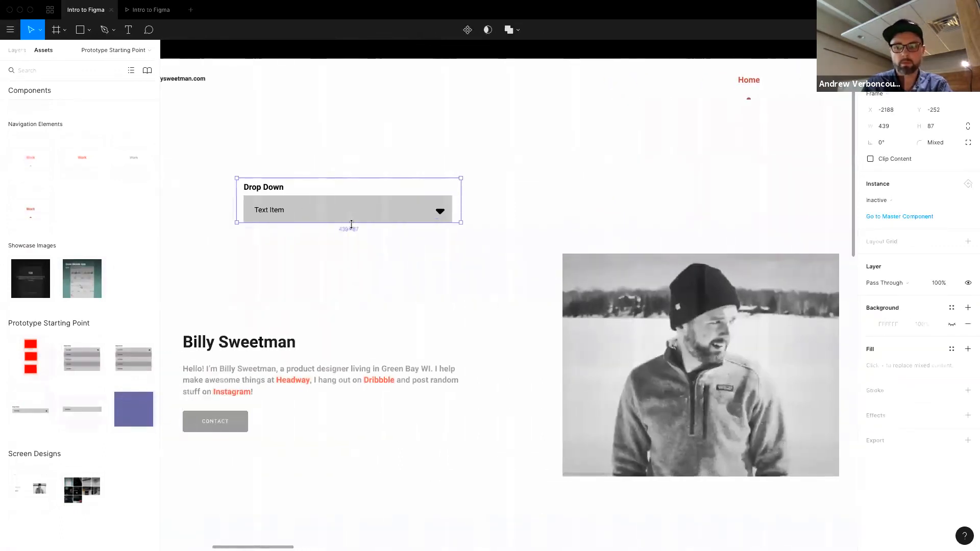
Copy the Home Page's drop-down instance onto the canvas above the page and swap the copy to the Active state.
{"action": "left_click_drag", "start_coordinate": [449, 318], "coordinate": [486, 67]}
{"action": "scroll", "coordinate": [529, 269], "scroll_direction": "up", "scroll_amount": 3}
{"action": "left_click_drag", "start_coordinate": [519, 226], "coordinate": [517, 177]}
{"action": "left_click", "coordinate": [887, 200]}
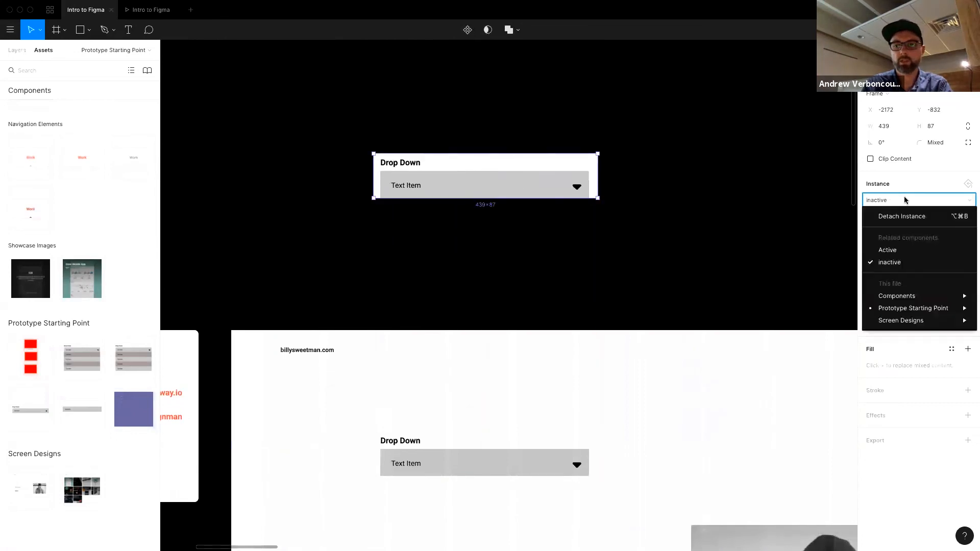
{"action": "left_click", "coordinate": [898, 250]}
{"action": "left_click", "coordinate": [414, 144]}
{"action": "left_click", "coordinate": [447, 164]}
{"action": "left_click_drag", "start_coordinate": [447, 163], "coordinate": [446, 154]}
Add a prototype link from the inactive drop-down's field rectangle to the Active drop-down, using the Open Overlay action.
{"action": "left_click", "coordinate": [458, 446]}
{"action": "scroll", "coordinate": [505, 431], "scroll_direction": "down", "scroll_amount": 2}
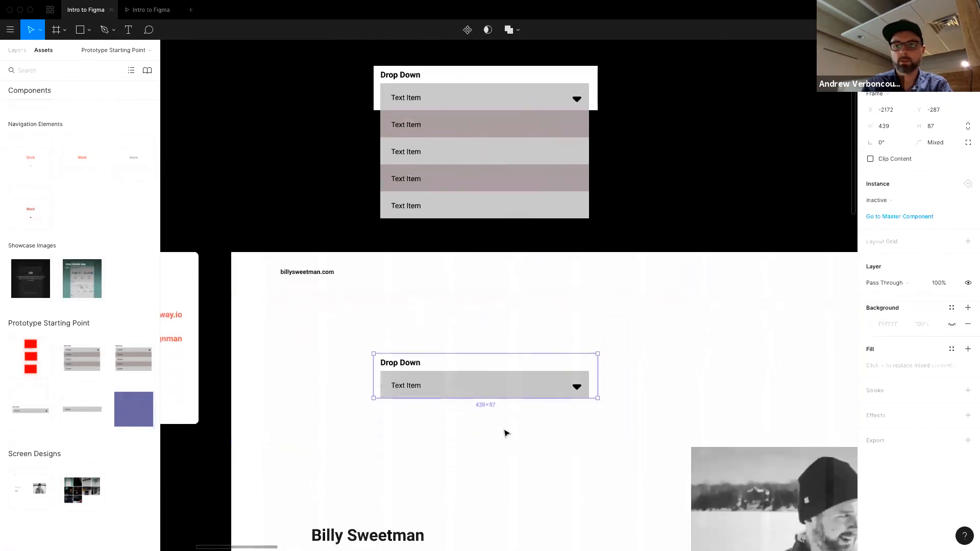
{"action": "double_click", "coordinate": [542, 390]}
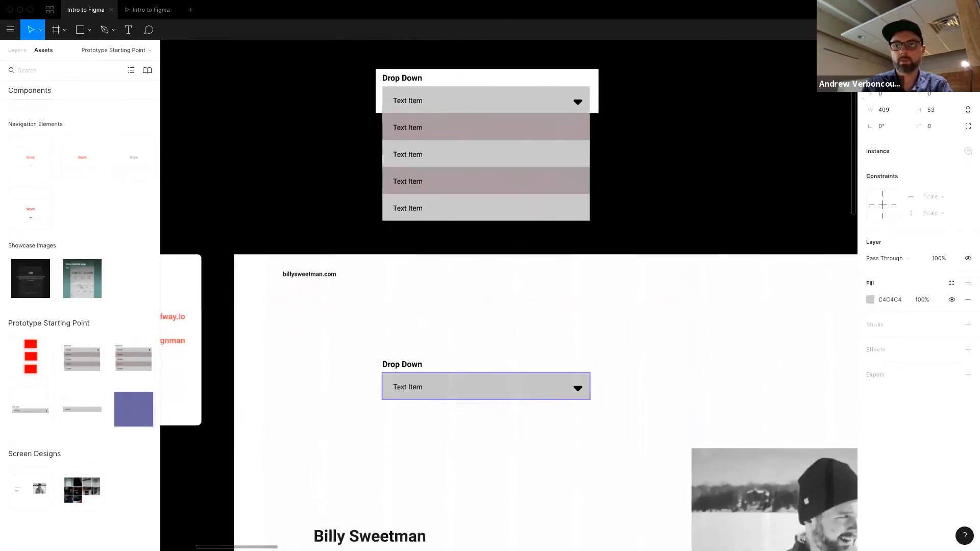
{"action": "key", "text": "shift+e"}
{"action": "left_click_drag", "start_coordinate": [590, 386], "coordinate": [598, 96]}
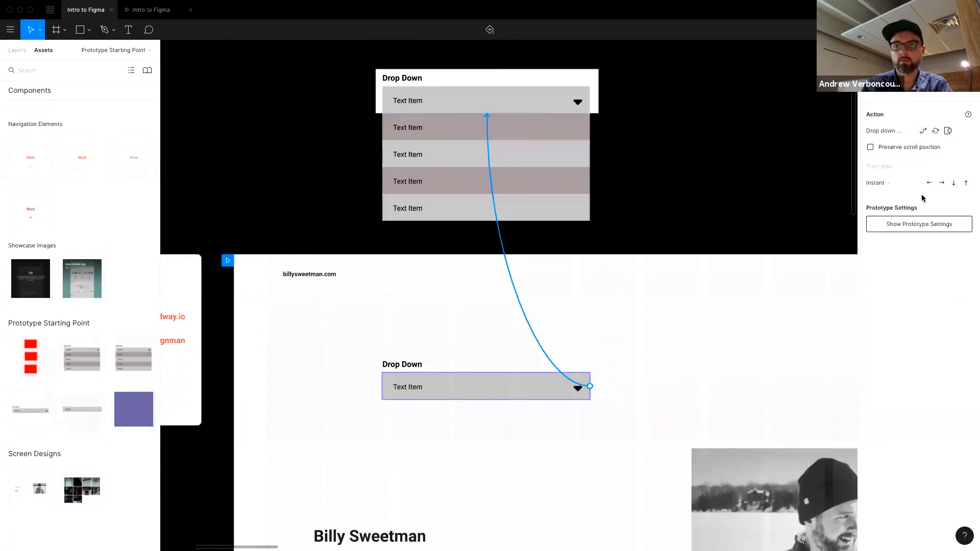
{"action": "left_click", "coordinate": [948, 131]}
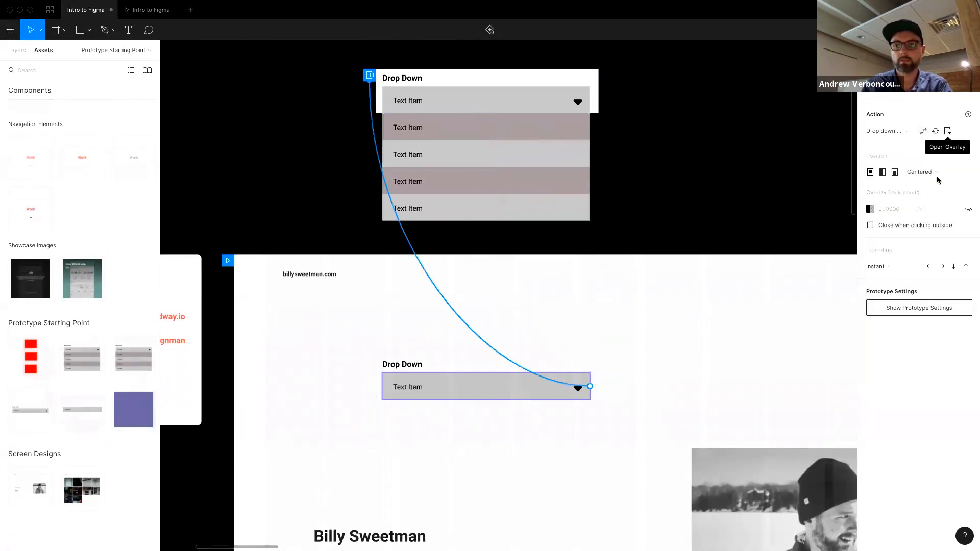
Set the overlay position to Manual and align the overlay exactly over the inactive drop-down on the Home Page.
{"action": "left_click", "coordinate": [935, 172]}
{"action": "left_click", "coordinate": [936, 274]}
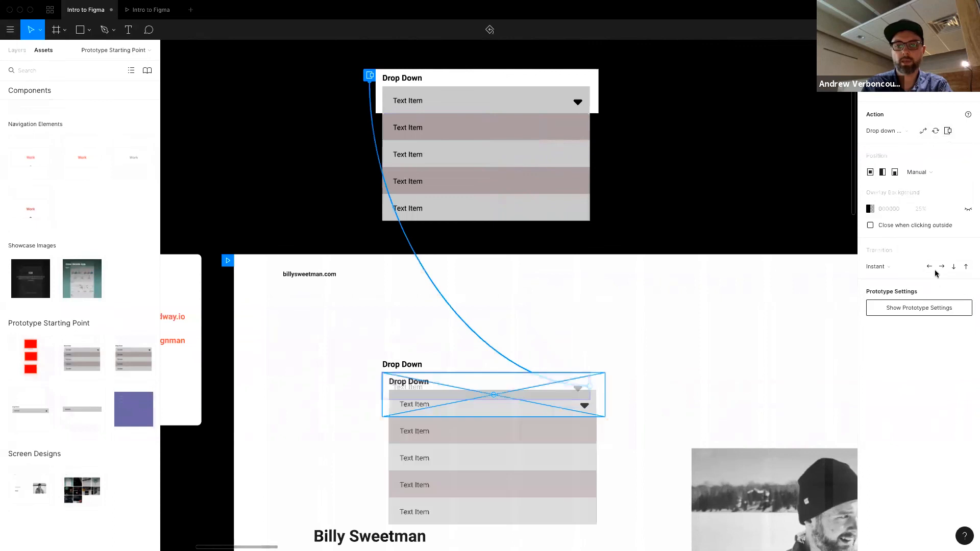
{"action": "left_click_drag", "start_coordinate": [485, 411], "coordinate": [483, 395]}
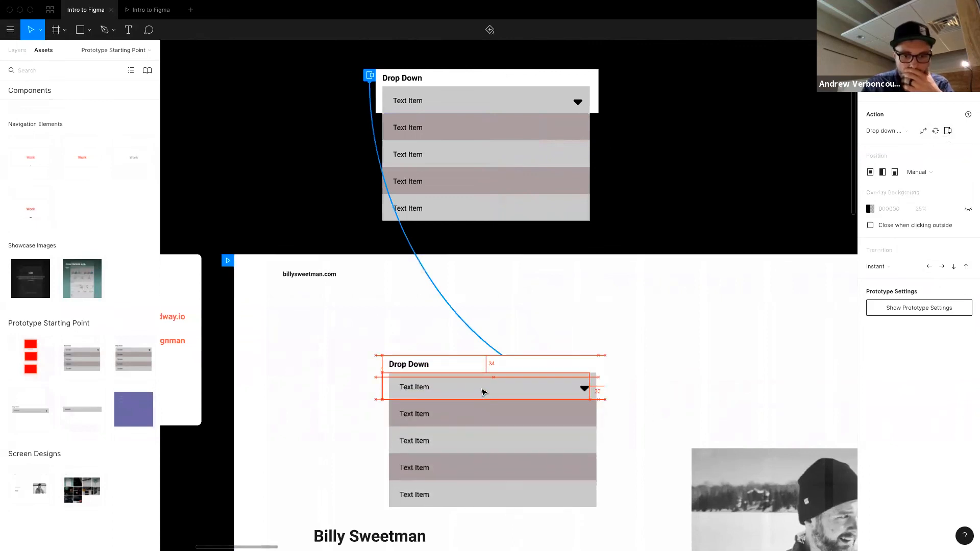
{"action": "left_click_drag", "start_coordinate": [483, 394], "coordinate": [483, 394]}
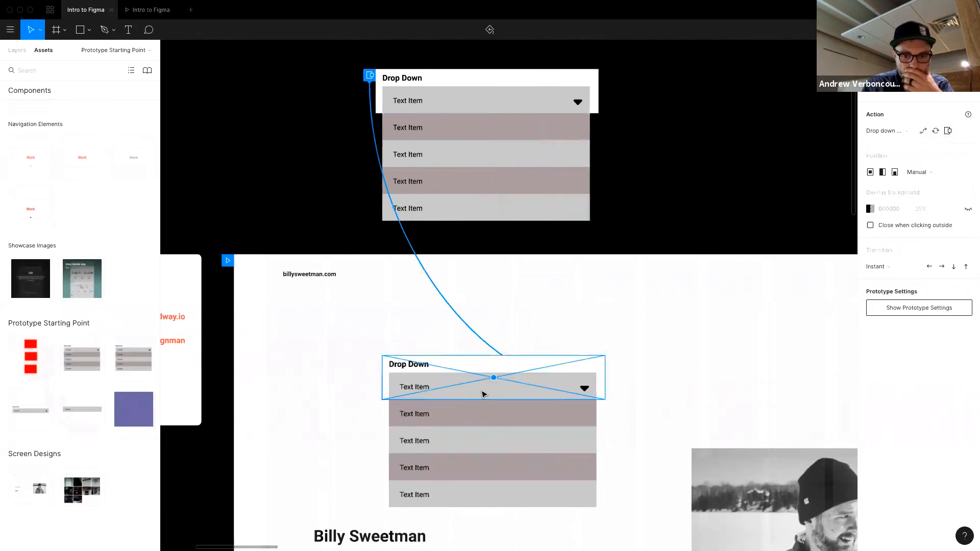
{"action": "scroll", "coordinate": [462, 343], "scroll_direction": "down", "scroll_amount": 1}
{"action": "left_click_drag", "start_coordinate": [414, 376], "coordinate": [406, 377]}
Deselect the link and close the old prototype preview of the file.
{"action": "left_click", "coordinate": [684, 158]}
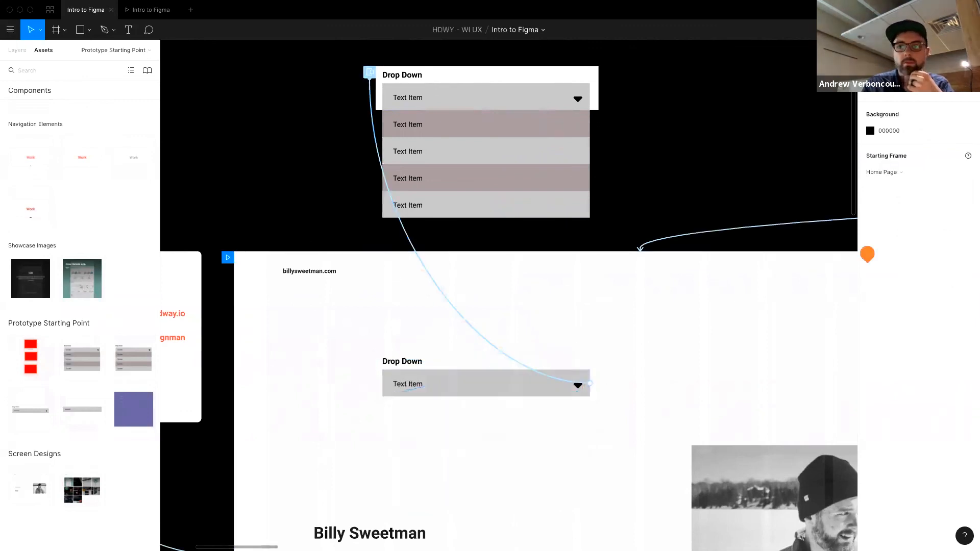
{"action": "key", "text": "ctrl+Tab"}
{"action": "left_click", "coordinate": [177, 10]}
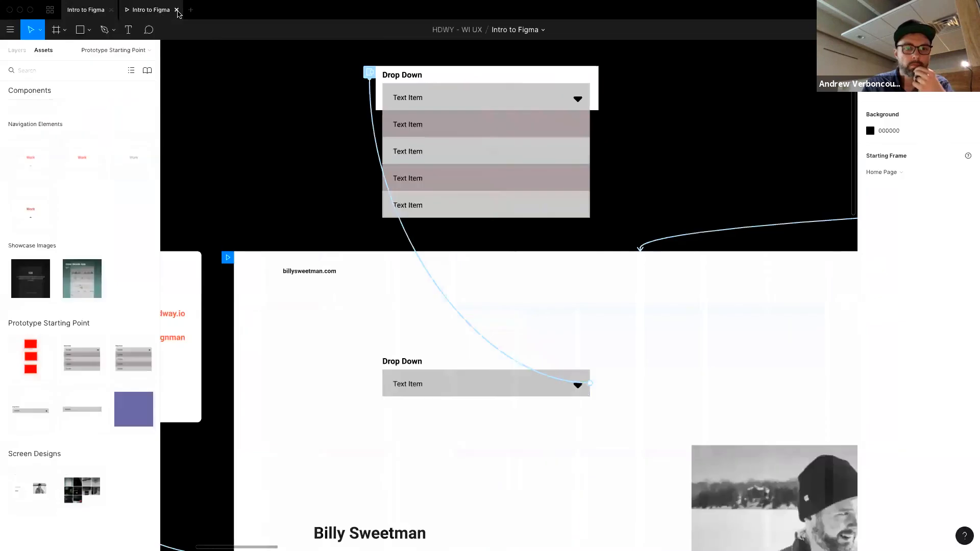
Wrap the Home Page and the inactive drop-down in one frame and name it "Main UI".
{"action": "left_click", "coordinate": [411, 390]}
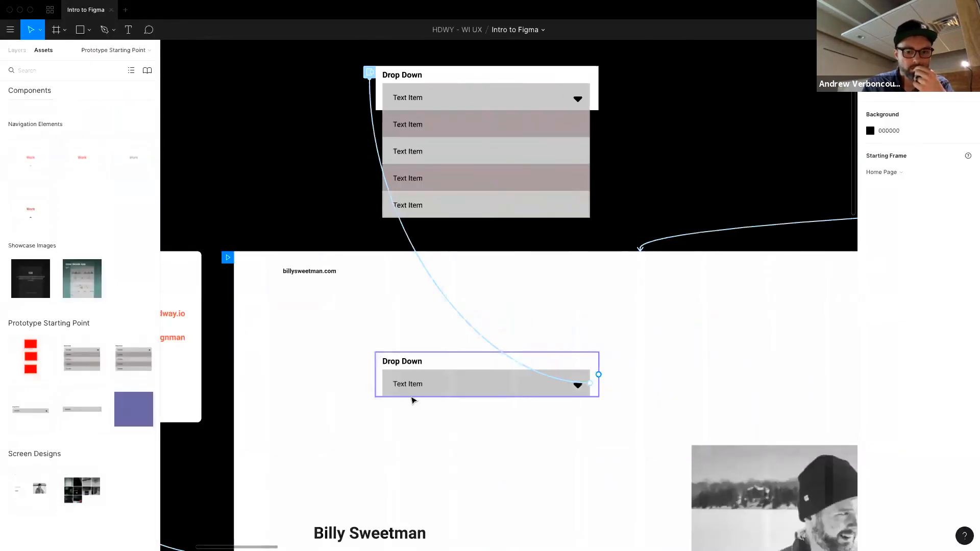
{"action": "left_click", "coordinate": [17, 50]}
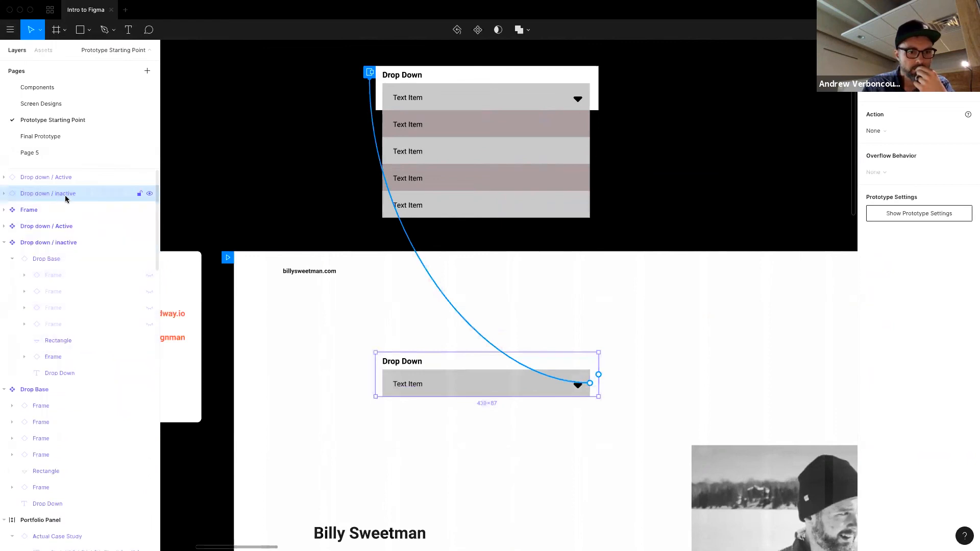
{"action": "left_click", "coordinate": [425, 315]}
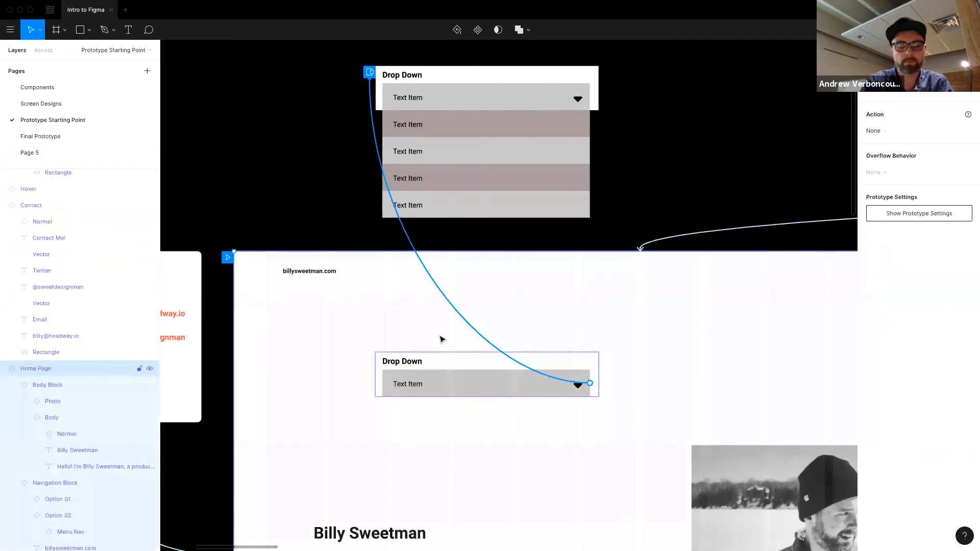
{"action": "key", "text": "ctrl+alt+g"}
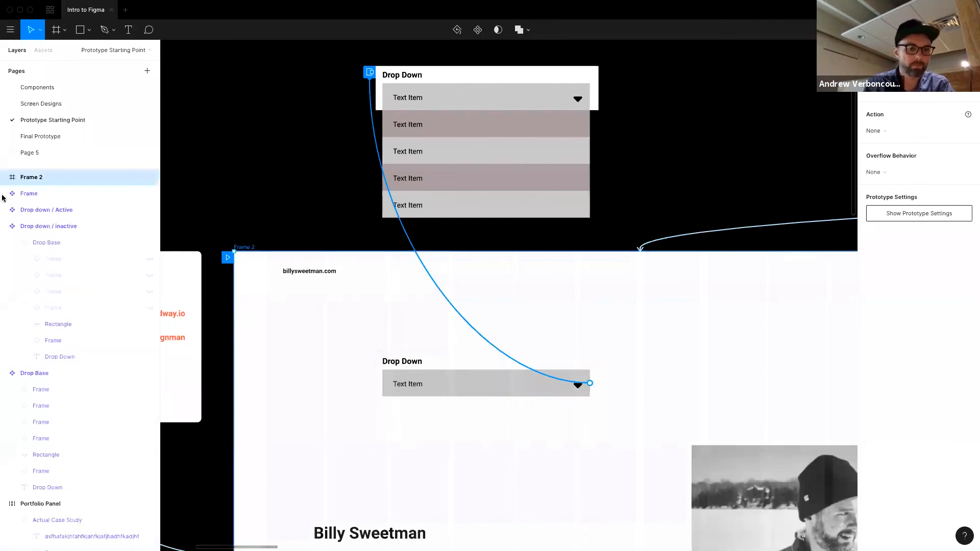
{"action": "double_click", "coordinate": [35, 179]}
{"action": "type", "text": "M"}
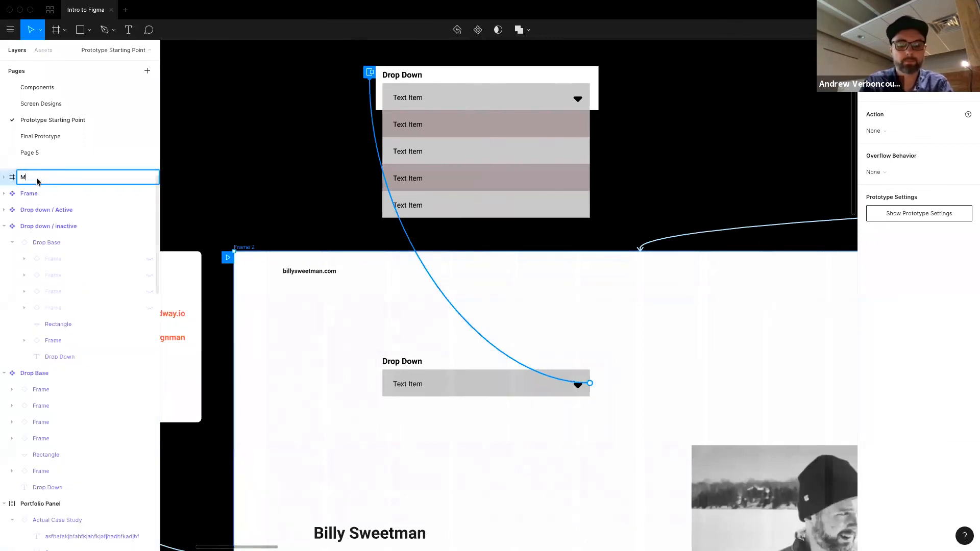
{"action": "type", "text": "ain UI"}
{"action": "key", "text": "Return"}
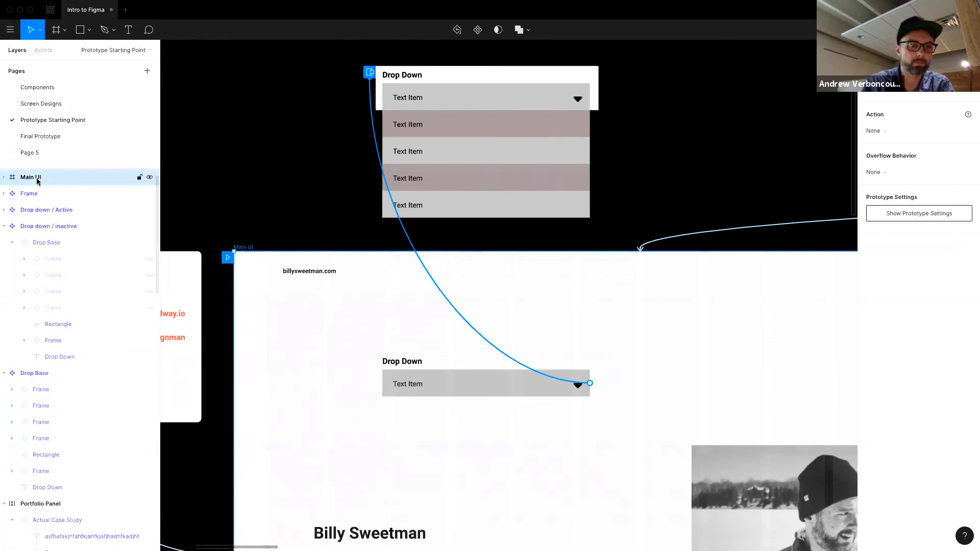
Preview the prototype, open the drop-down overlay from its field, and close the preview.
{"action": "left_click", "coordinate": [460, 394]}
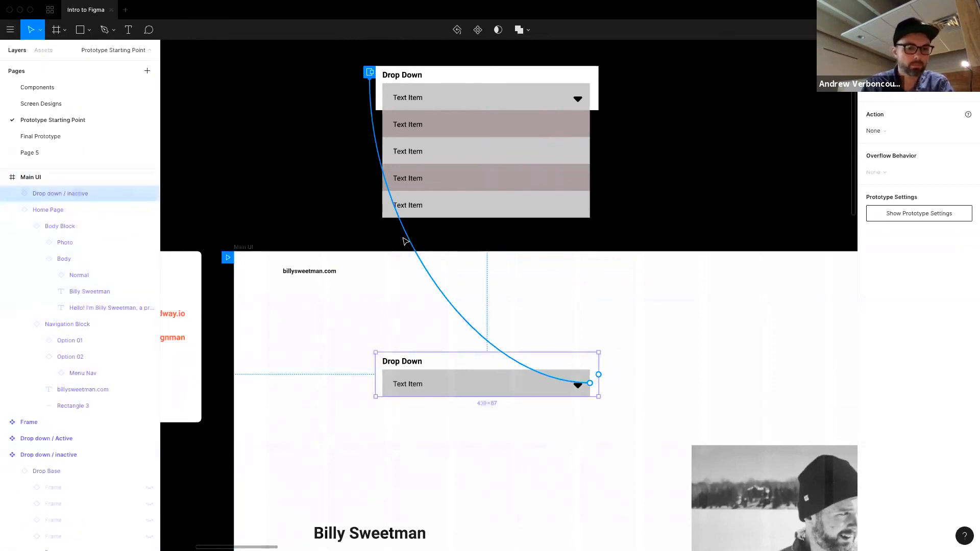
{"action": "left_click", "coordinate": [332, 304]}
{"action": "left_click", "coordinate": [933, 30]}
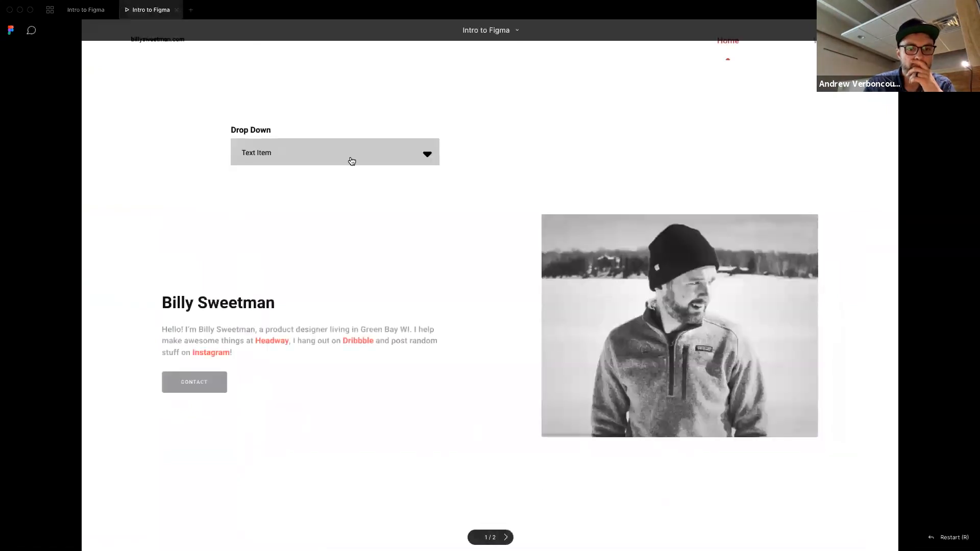
{"action": "left_click", "coordinate": [351, 161]}
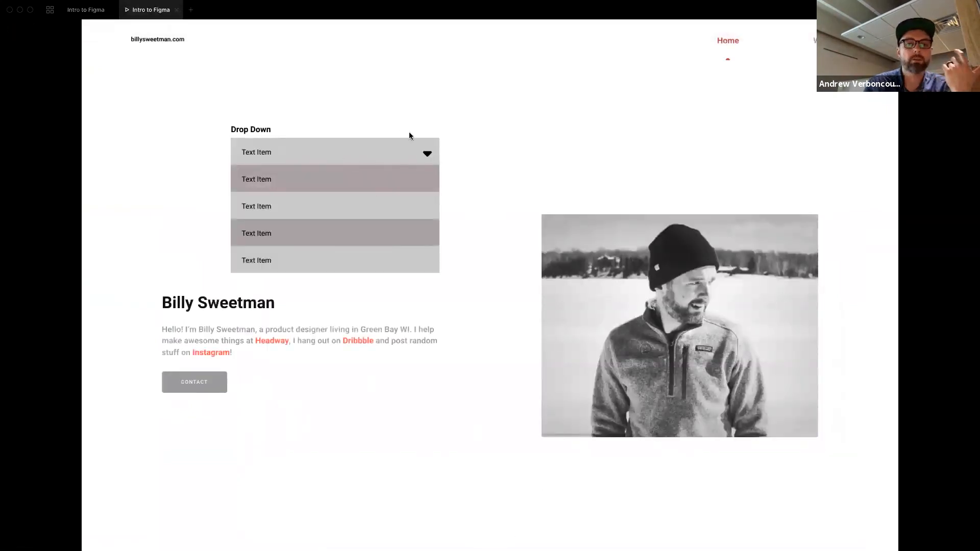
{"action": "left_click", "coordinate": [176, 10]}
Move the inactive drop-down on the Home Page to just above the portrait photo.
{"action": "left_click", "coordinate": [401, 360]}
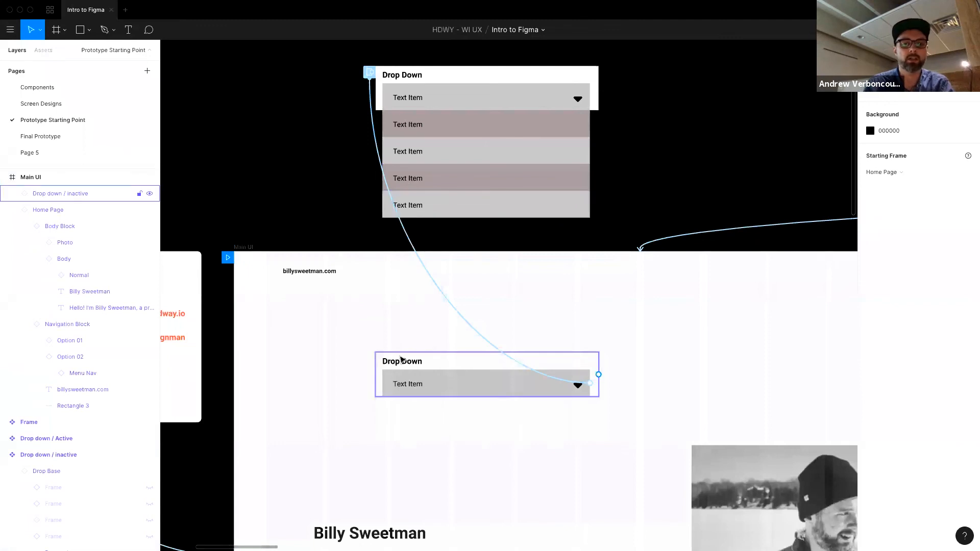
{"action": "scroll", "coordinate": [442, 184], "scroll_direction": "down", "scroll_amount": 4}
{"action": "scroll", "coordinate": [442, 184], "scroll_direction": "down", "scroll_amount": 2}
{"action": "scroll", "coordinate": [438, 181], "scroll_direction": "right", "scroll_amount": 2}
{"action": "left_click_drag", "start_coordinate": [374, 147], "coordinate": [683, 184]}
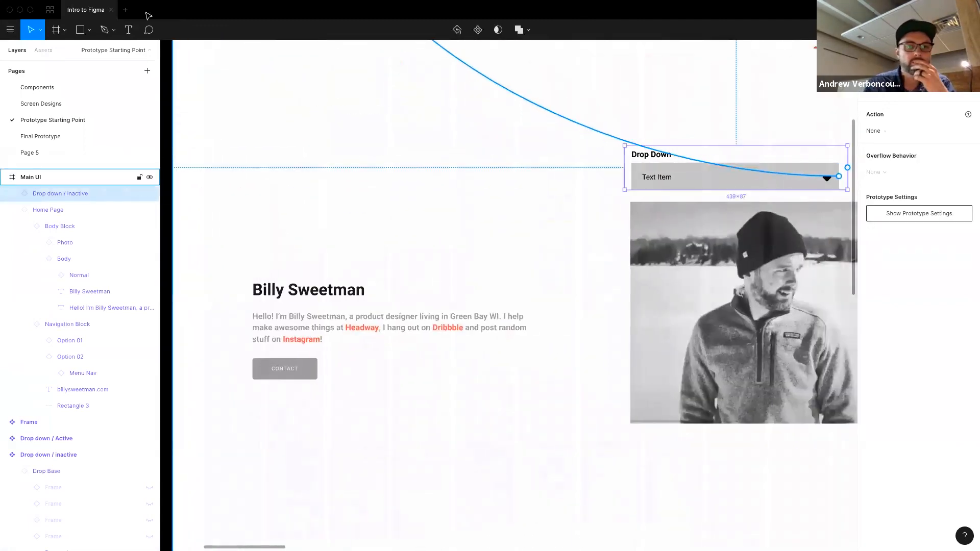
Preview the prototype to test the overlay with the drop-down at its new position above the photo.
{"action": "left_click", "coordinate": [932, 30]}
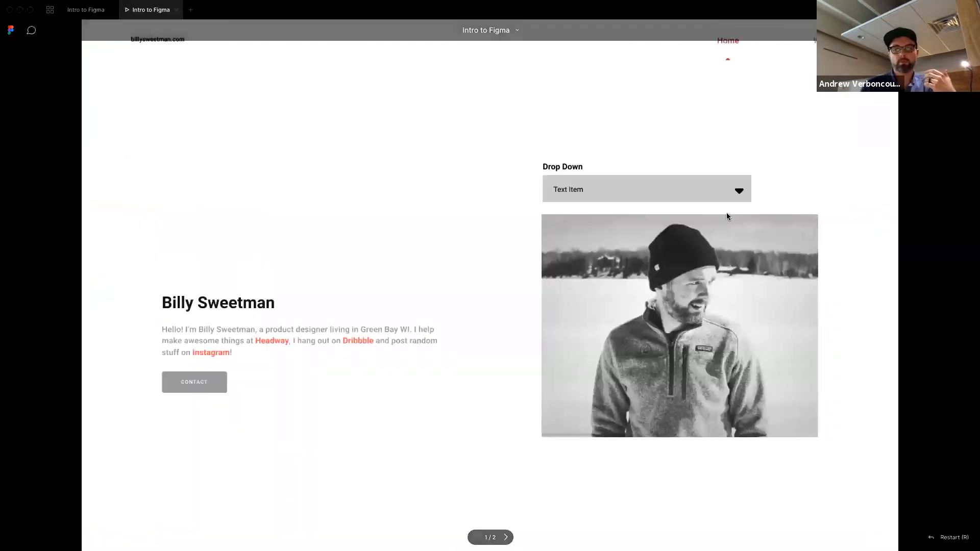
{"action": "left_click", "coordinate": [729, 197]}
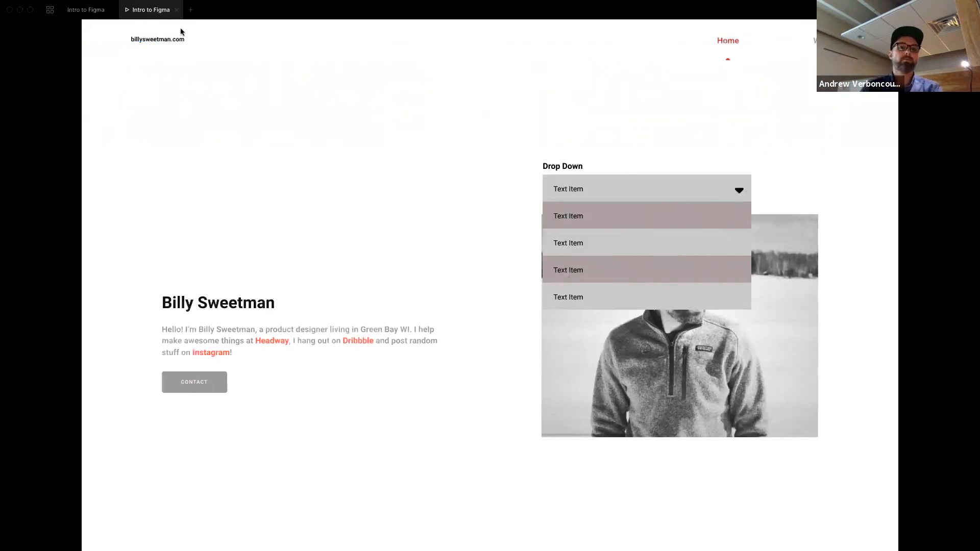
{"action": "left_click", "coordinate": [176, 10]}
Duplicate the Active drop-down beside the original and detach the copy from its component.
{"action": "scroll", "coordinate": [467, 291], "scroll_direction": "up", "scroll_amount": 5}
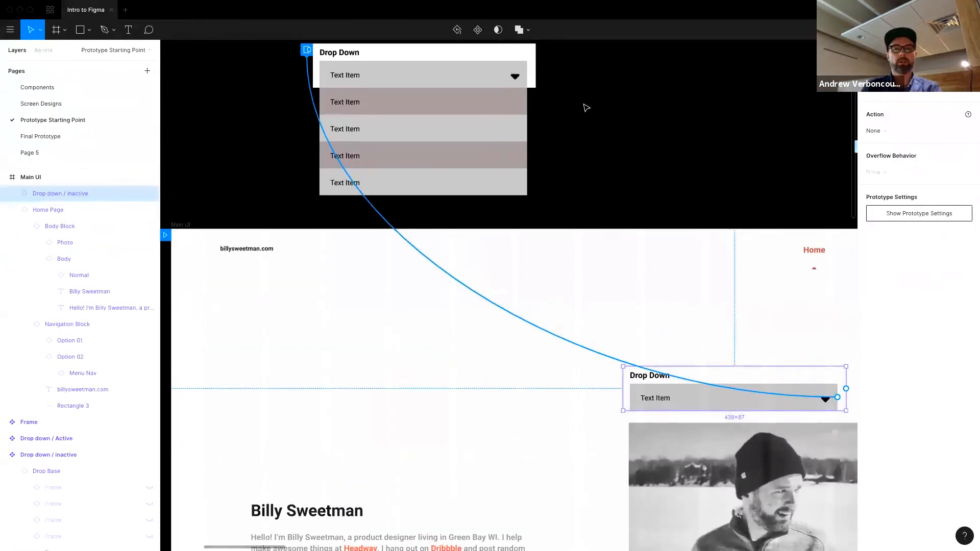
{"action": "left_click", "coordinate": [431, 128]}
{"action": "scroll", "coordinate": [437, 126], "scroll_direction": "up", "scroll_amount": 3}
{"action": "left_click", "coordinate": [416, 218], "text": "shift"}
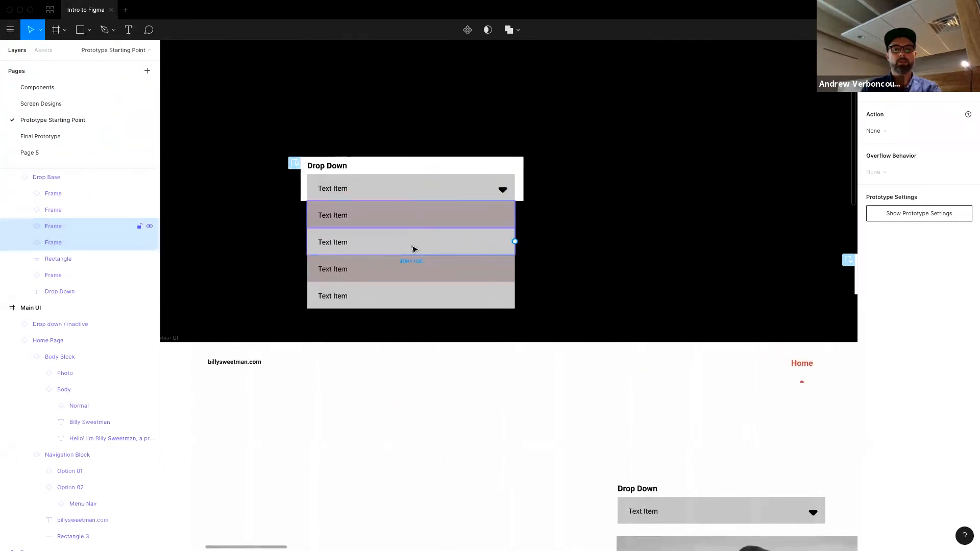
{"action": "left_click", "coordinate": [395, 154]}
{"action": "left_click", "coordinate": [387, 166]}
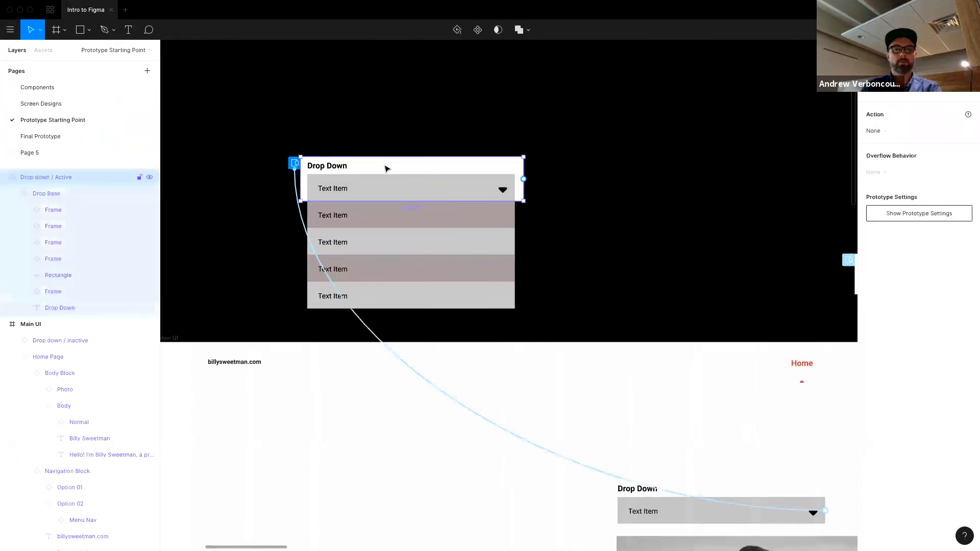
{"action": "left_click_drag", "start_coordinate": [386, 166], "coordinate": [647, 163]}
{"action": "right_click", "coordinate": [646, 162]}
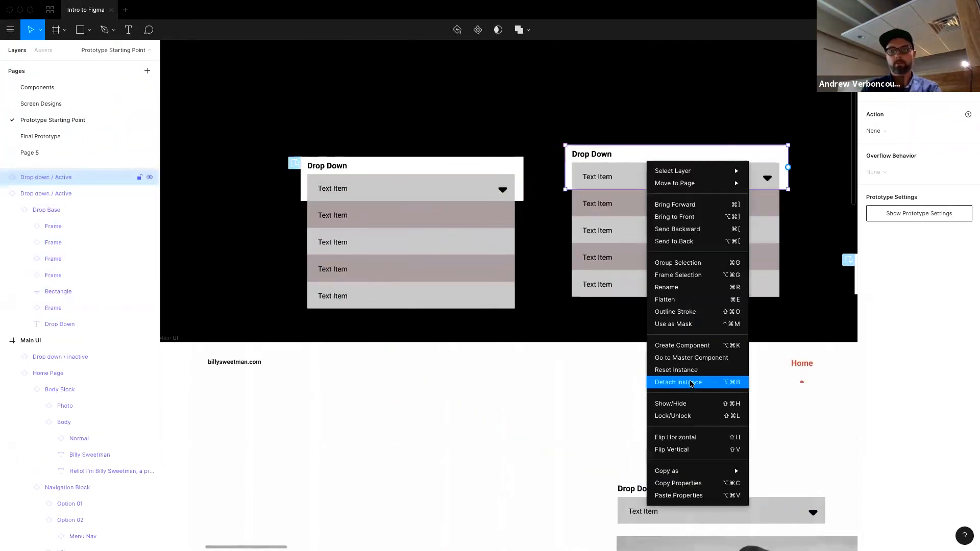
{"action": "left_click", "coordinate": [691, 382]}
{"action": "left_click", "coordinate": [611, 161]}
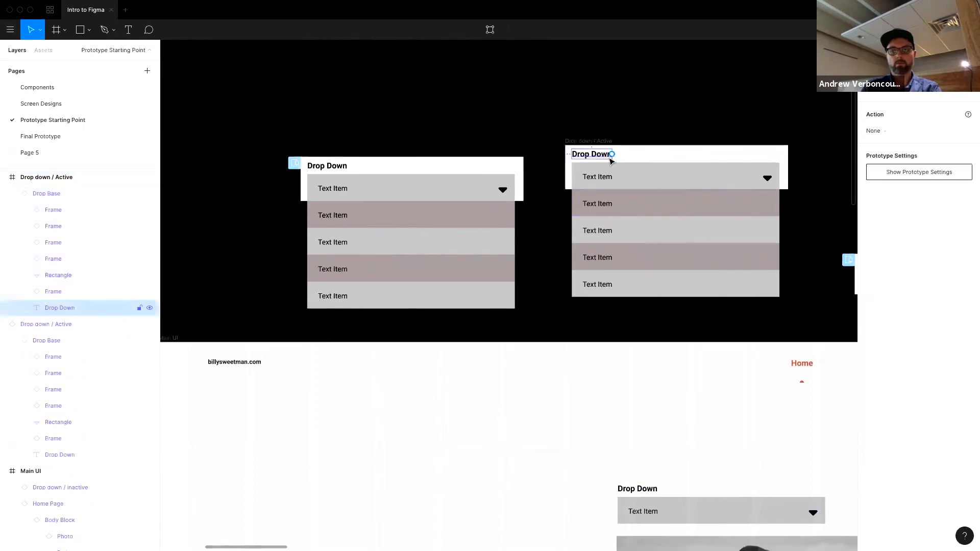
{"action": "left_click", "coordinate": [707, 146]}
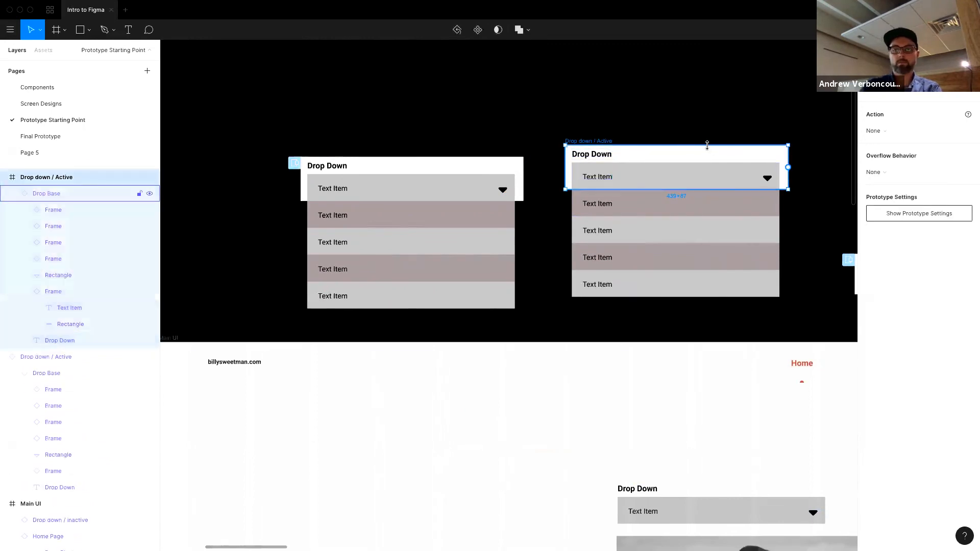
{"action": "key", "text": "Delete"}
{"action": "key", "text": "super+z"}
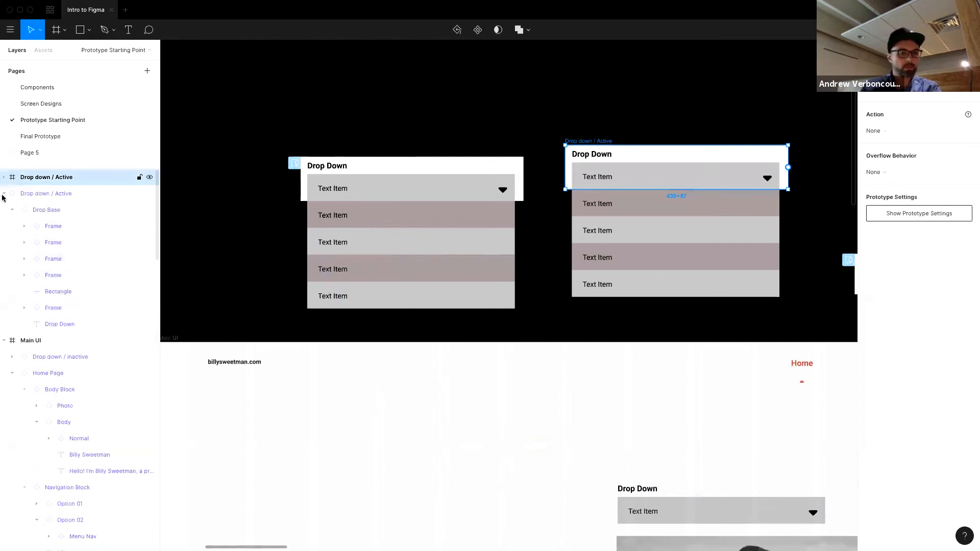
Detach the nested Drop Base instance inside the copied drop-down and expand its layers.
{"action": "left_click", "coordinate": [5, 177]}
{"action": "right_click", "coordinate": [64, 193]}
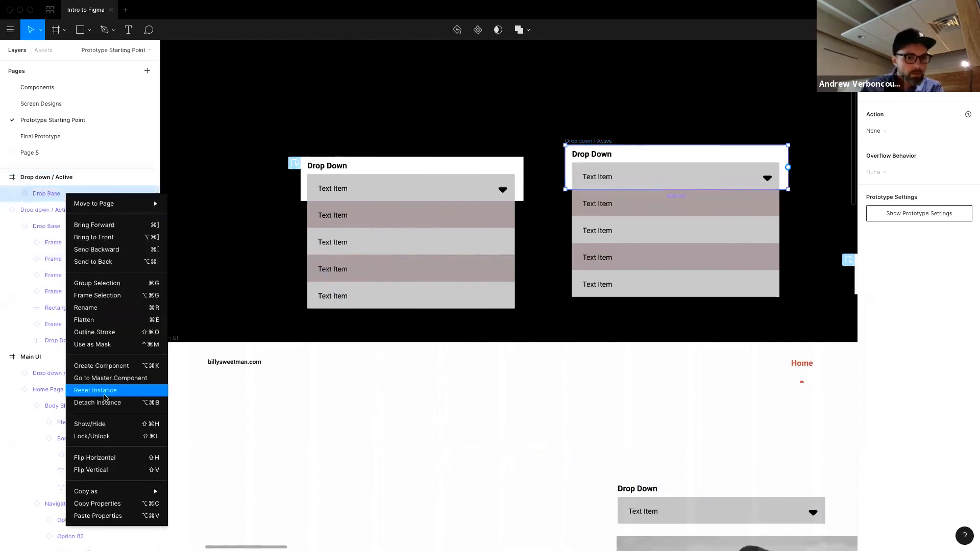
{"action": "left_click", "coordinate": [105, 403]}
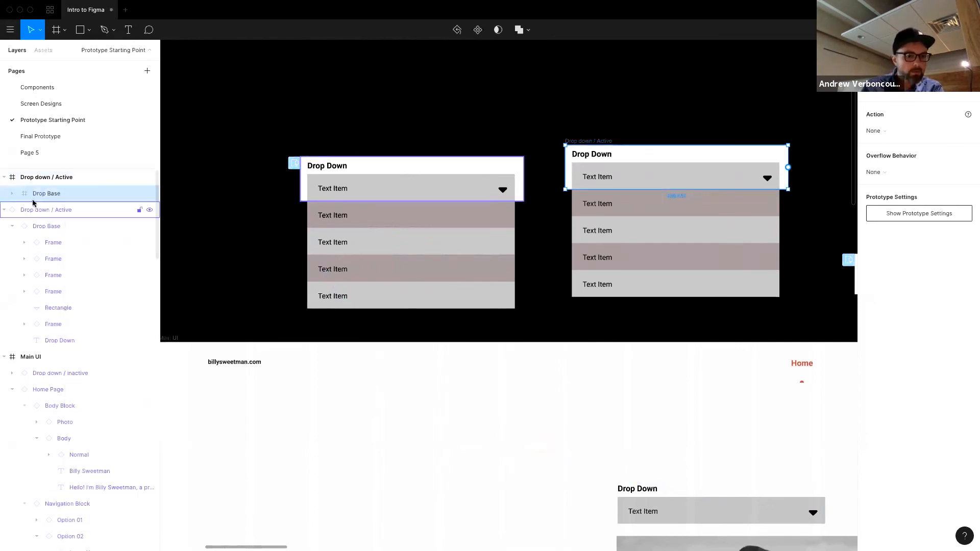
{"action": "left_click", "coordinate": [12, 194]}
Pull the copy's four lower Text Item rows out above the original drop-down, wrap them in their own frame, and move it out of Drop Base.
{"action": "left_click", "coordinate": [60, 259]}
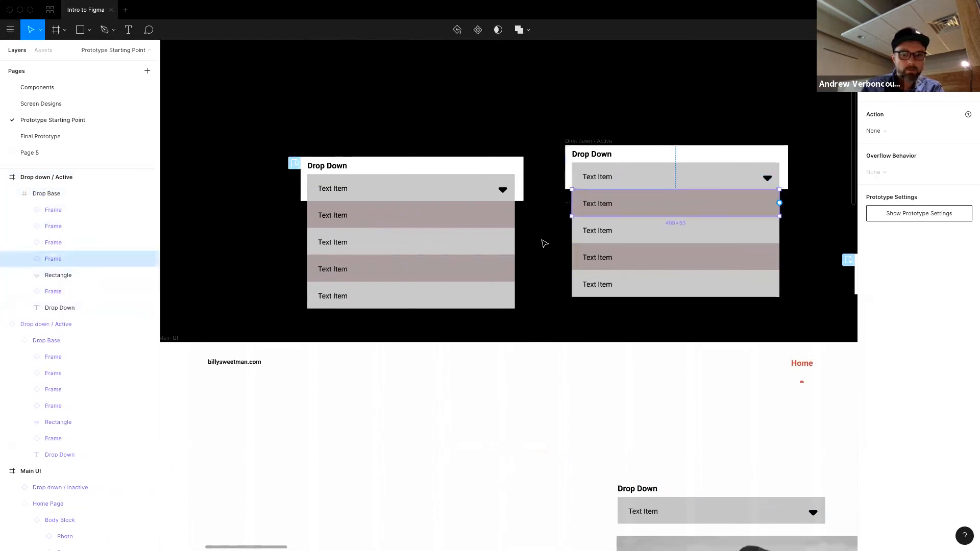
{"action": "left_click", "coordinate": [643, 233], "text": "shift"}
{"action": "left_click", "coordinate": [643, 257], "text": "shift"}
{"action": "left_click", "coordinate": [643, 280], "text": "shift"}
{"action": "scroll", "coordinate": [644, 251], "scroll_direction": "up", "scroll_amount": 3}
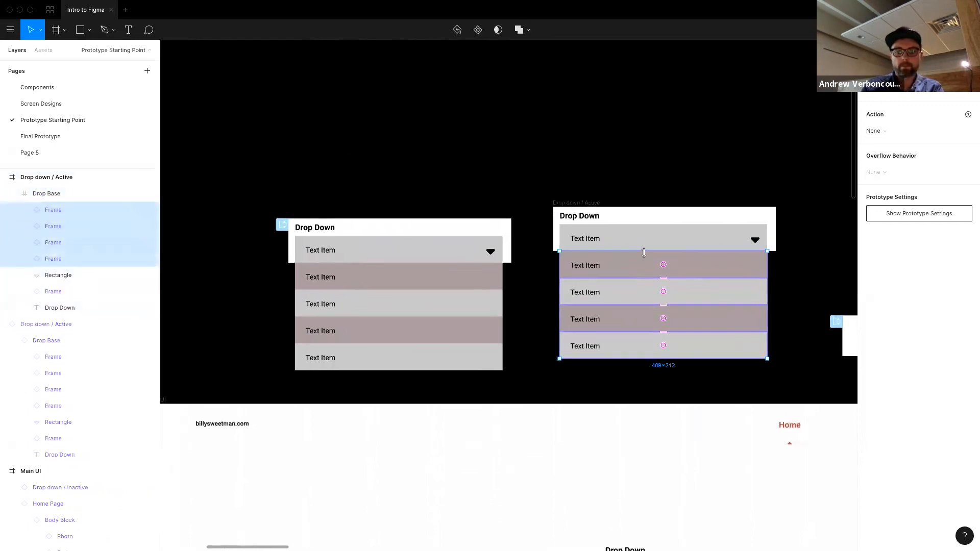
{"action": "left_click_drag", "start_coordinate": [638, 300], "coordinate": [393, 120]}
{"action": "key", "text": "shift+a"}
{"action": "left_click_drag", "start_coordinate": [50, 214], "coordinate": [52, 190]}
Remove the old overlay link from the Home Page drop-down and try to link it to the new frame of rows.
{"action": "scroll", "coordinate": [577, 307], "scroll_direction": "down", "scroll_amount": 5}
{"action": "left_click_drag", "start_coordinate": [282, 225], "coordinate": [725, 376]}
{"action": "left_click_drag", "start_coordinate": [815, 383], "coordinate": [425, 141]}
{"action": "scroll", "coordinate": [464, 218], "scroll_direction": "up", "scroll_amount": 5}
{"action": "scroll", "coordinate": [422, 117], "scroll_direction": "up", "scroll_amount": 3}
Move the frame with the four Text Item rows below the detached drop-down copy.
{"action": "left_click", "coordinate": [419, 140]}
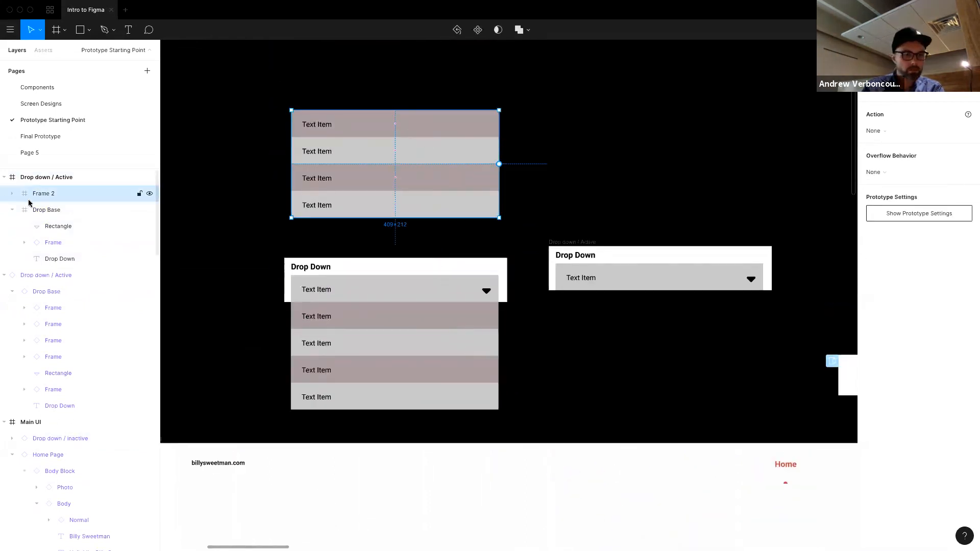
{"action": "scroll", "coordinate": [411, 171], "scroll_direction": "down", "scroll_amount": 2}
{"action": "left_click_drag", "start_coordinate": [408, 148], "coordinate": [672, 363]}
Try to link the Home Page's inactive drop-down to the frame of rows at its new position.
{"action": "scroll", "coordinate": [671, 376], "scroll_direction": "down", "scroll_amount": 3}
{"action": "left_click", "coordinate": [727, 441]}
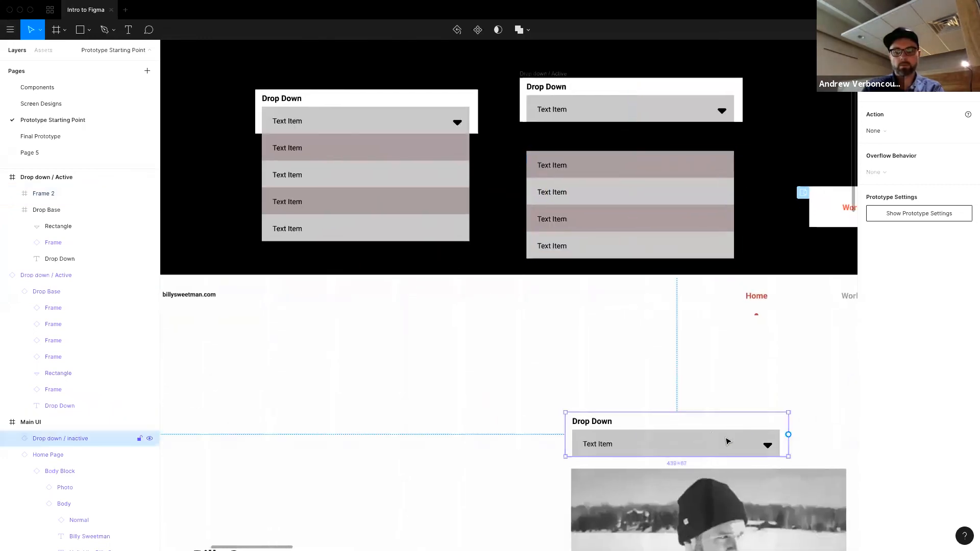
{"action": "left_click_drag", "start_coordinate": [787, 434], "coordinate": [682, 205]}
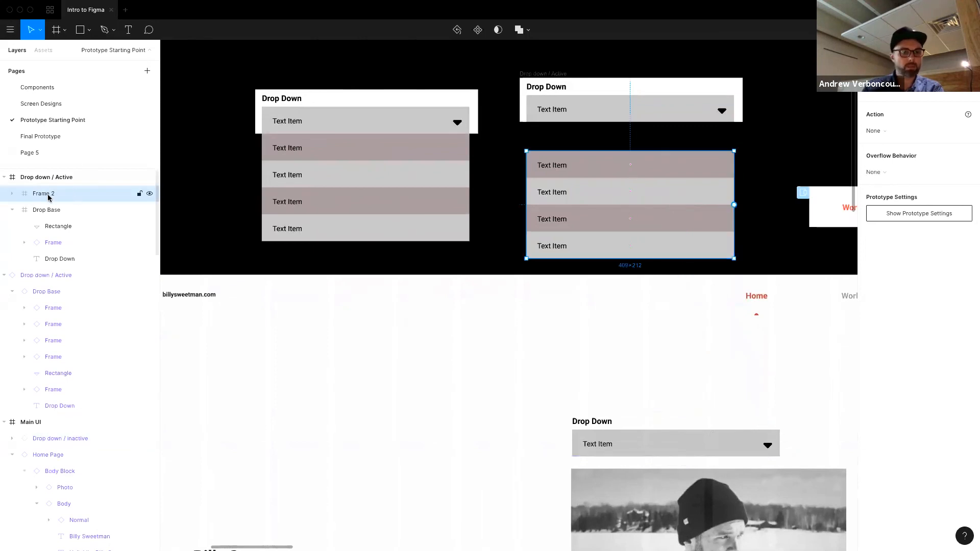
Move Frame 2 out of the Drop down / Active frame to the top level and link the inactive drop-down to it as an overlay.
{"action": "left_click", "coordinate": [4, 275]}
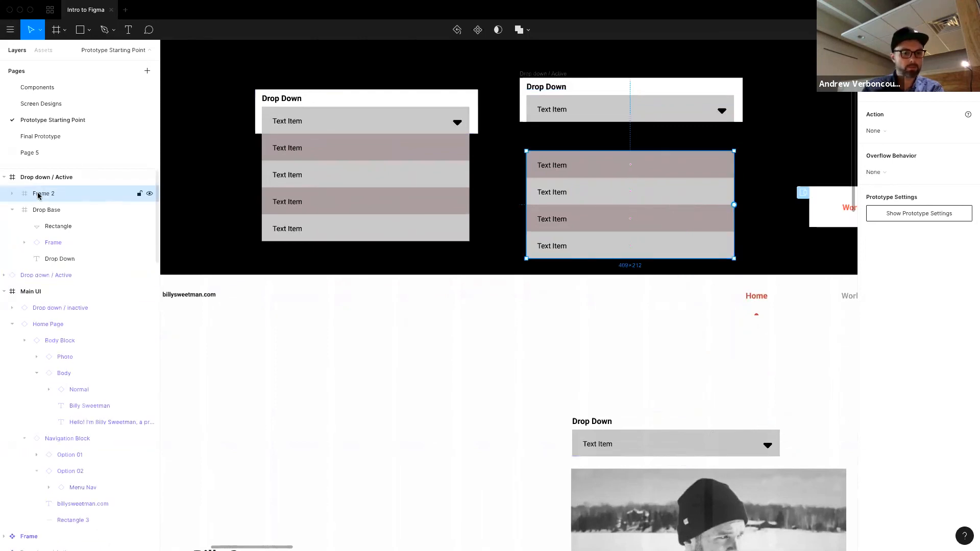
{"action": "left_click_drag", "start_coordinate": [47, 199], "coordinate": [64, 174]}
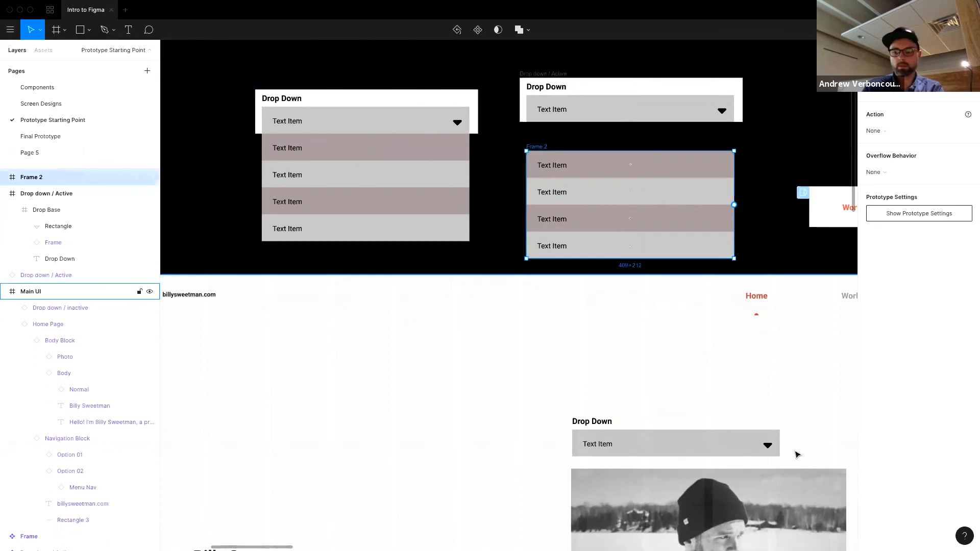
{"action": "left_click", "coordinate": [783, 444]}
{"action": "left_click_drag", "start_coordinate": [789, 434], "coordinate": [700, 189]}
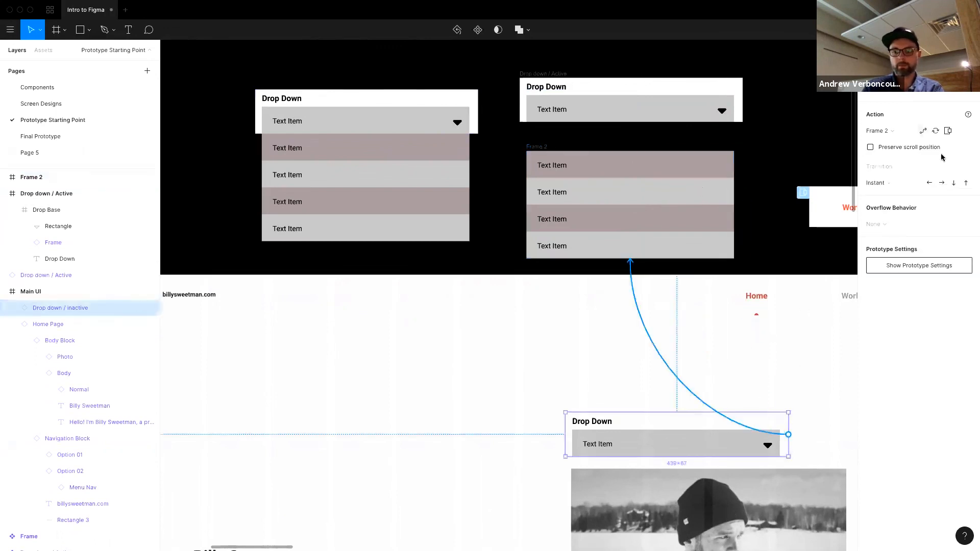
{"action": "left_click", "coordinate": [948, 132]}
Set the overlay position to Manual and place the rows directly beneath the drop-down field on the Home Page.
{"action": "left_click", "coordinate": [927, 177]}
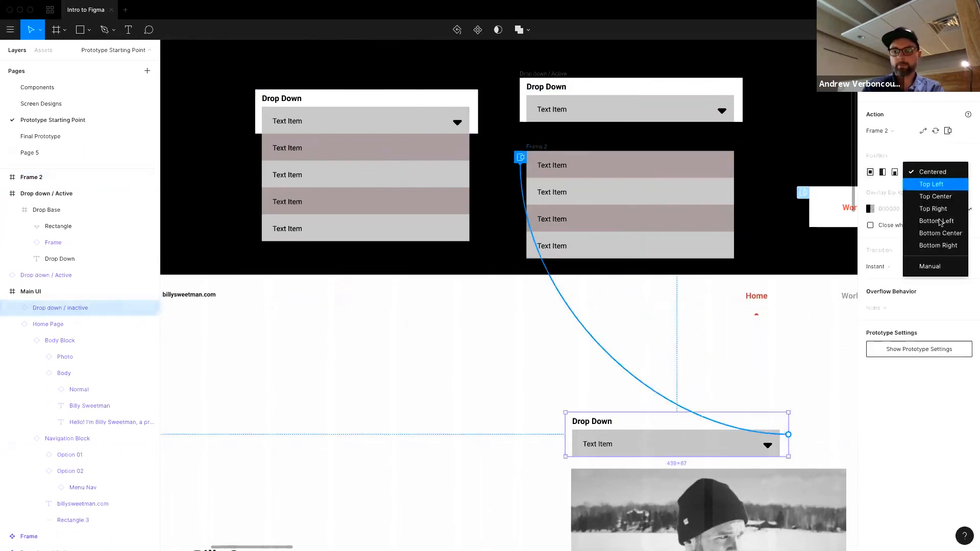
{"action": "left_click", "coordinate": [928, 265]}
{"action": "scroll", "coordinate": [708, 445], "scroll_direction": "down", "scroll_amount": 3}
{"action": "scroll", "coordinate": [708, 445], "scroll_direction": "down", "scroll_amount": 1}
{"action": "left_click_drag", "start_coordinate": [639, 318], "coordinate": [644, 359]}
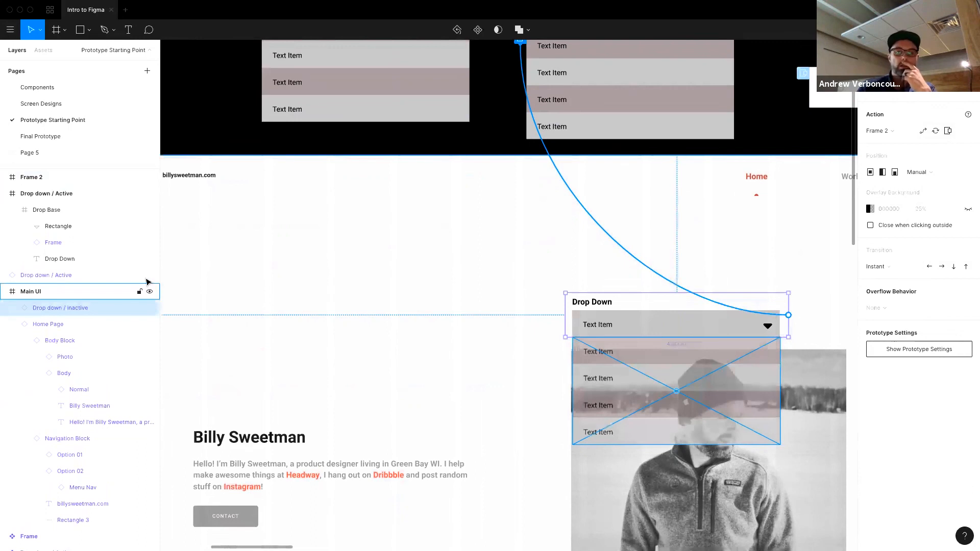
{"action": "left_click", "coordinate": [18, 325]}
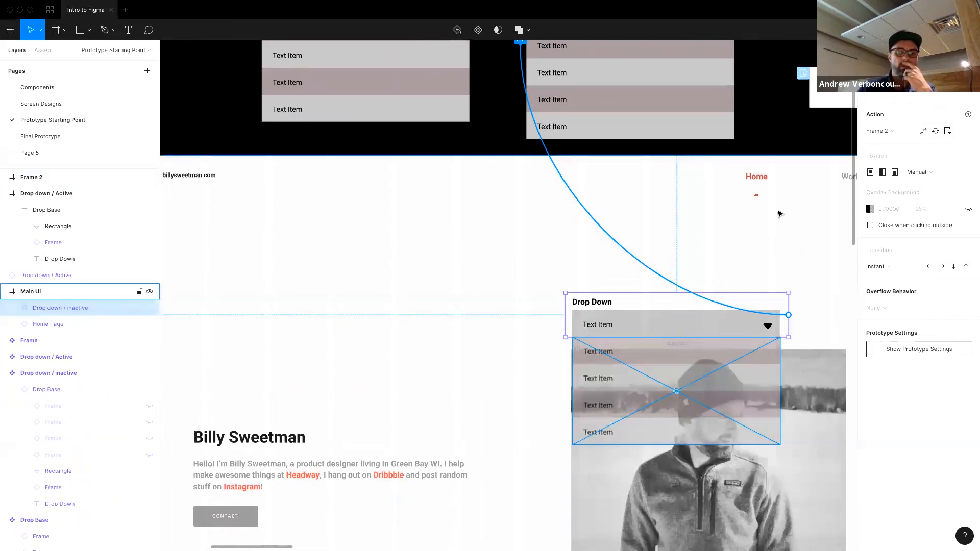
{"action": "key", "text": "Escape"}
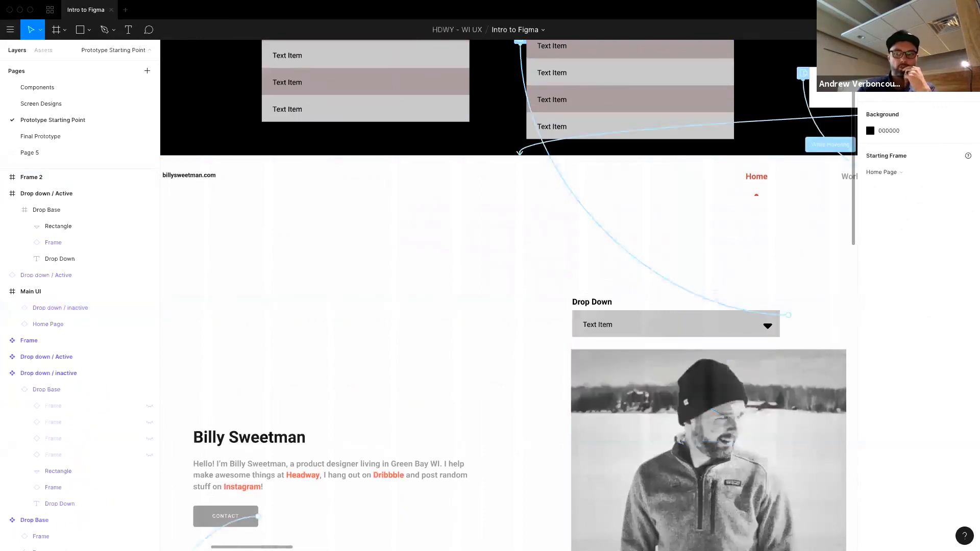
Preview the prototype and open the drop-down to check the rows-only overlay beneath its field.
{"action": "left_click", "coordinate": [933, 29]}
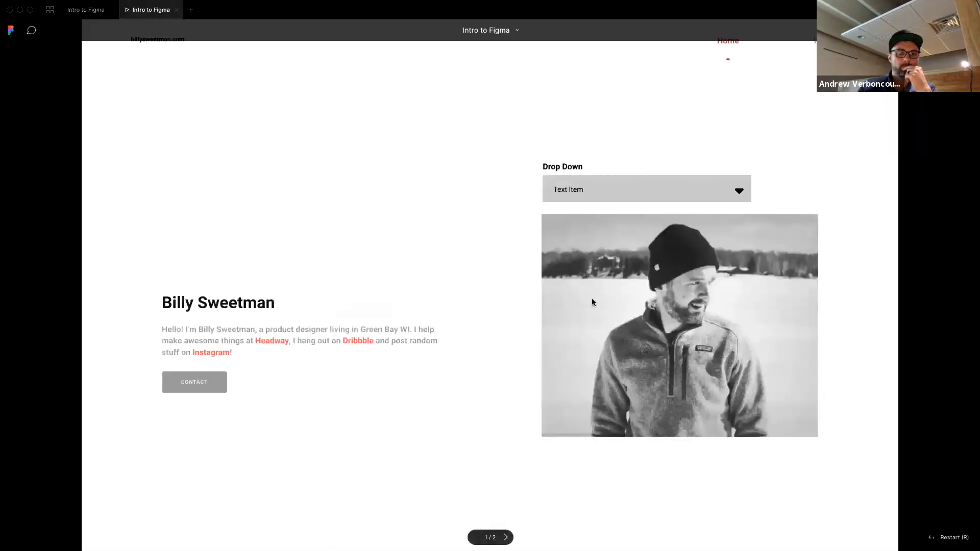
{"action": "left_click", "coordinate": [648, 189]}
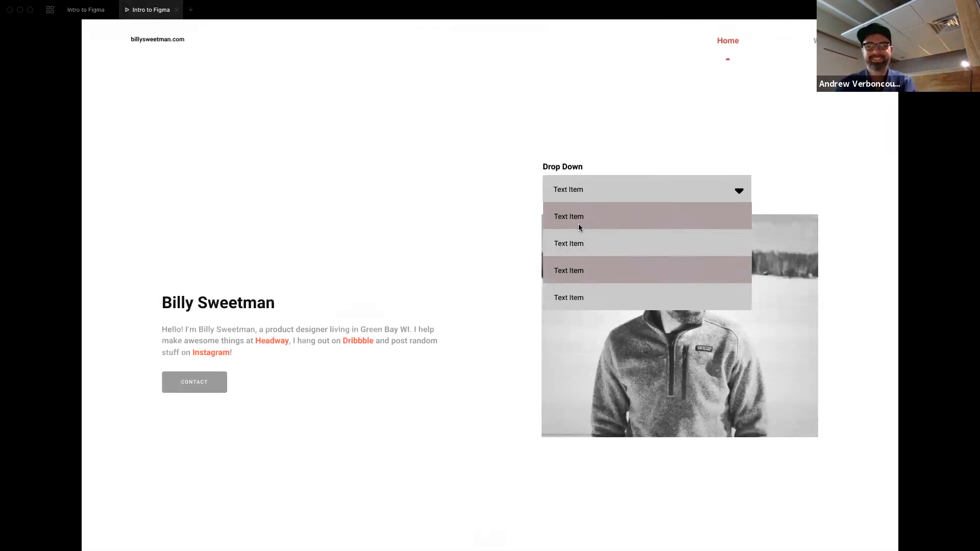
{"action": "left_click", "coordinate": [176, 9]}
{"action": "scroll", "coordinate": [403, 200], "scroll_direction": "up", "scroll_amount": 4}
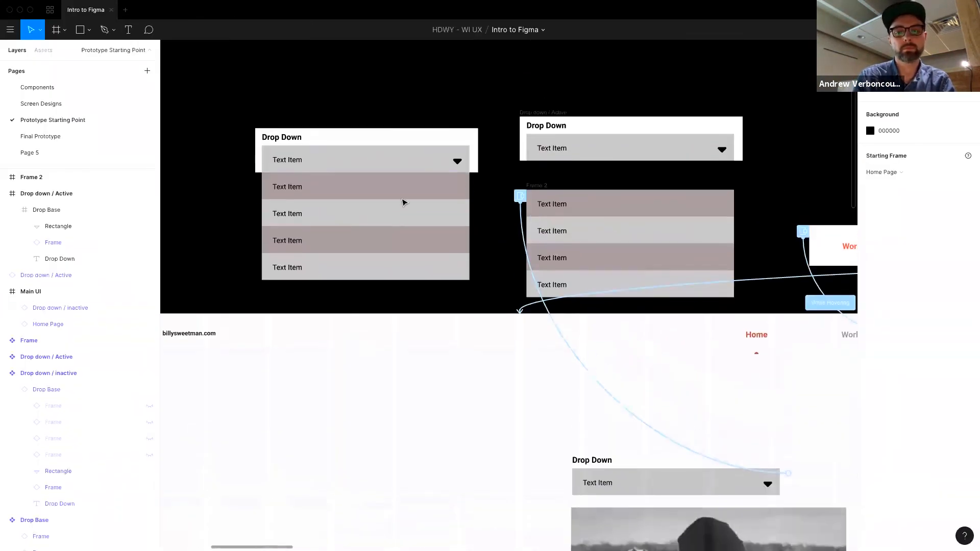
{"action": "left_click", "coordinate": [424, 156]}
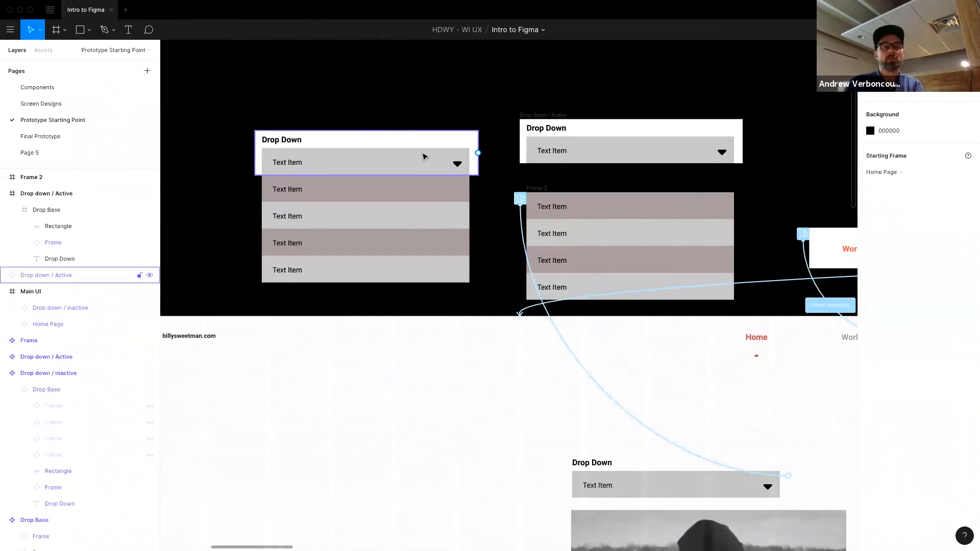
{"action": "left_click", "coordinate": [219, 116]}
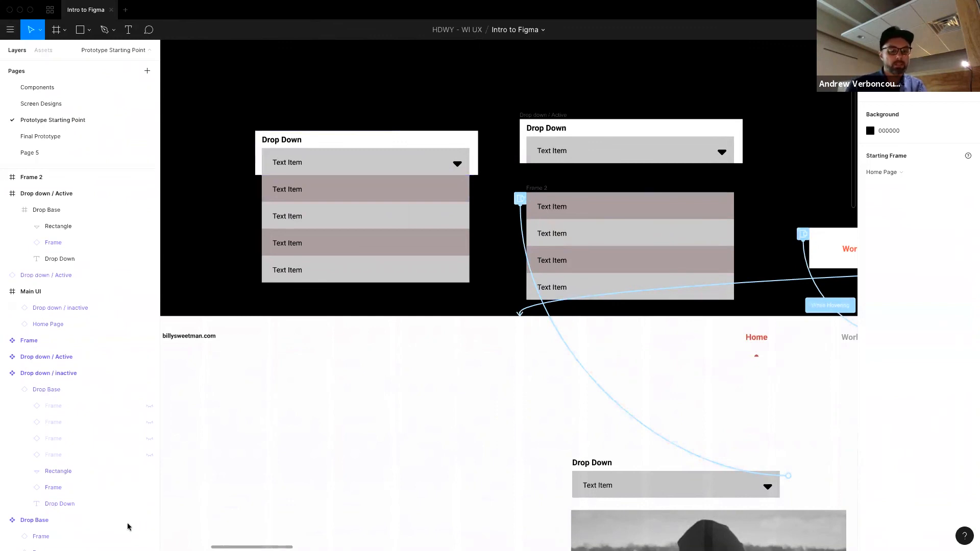